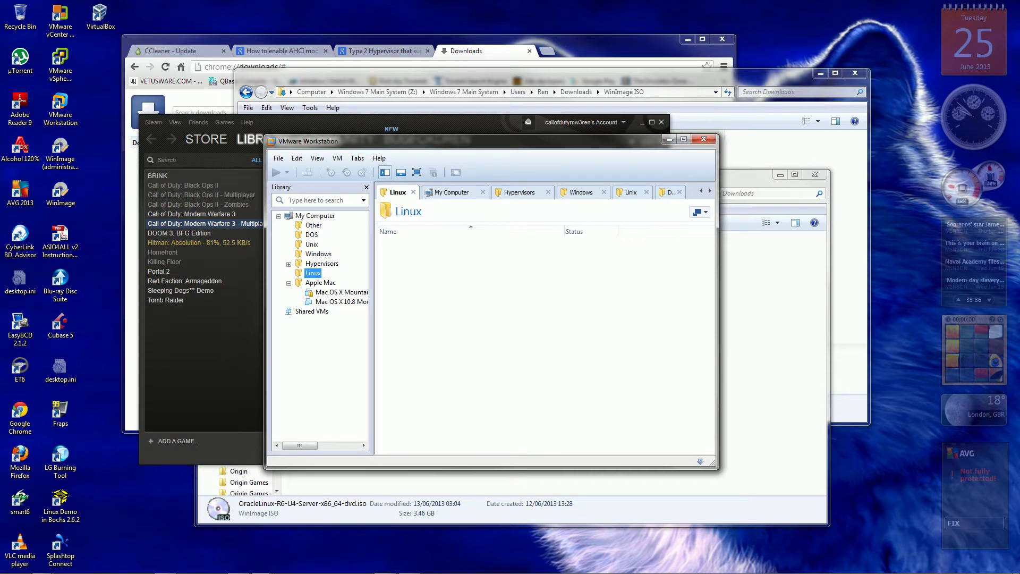
Start a Custom (advanced) new virtual machine with Workstation 9.0 hardware compatibility.
click(279, 158)
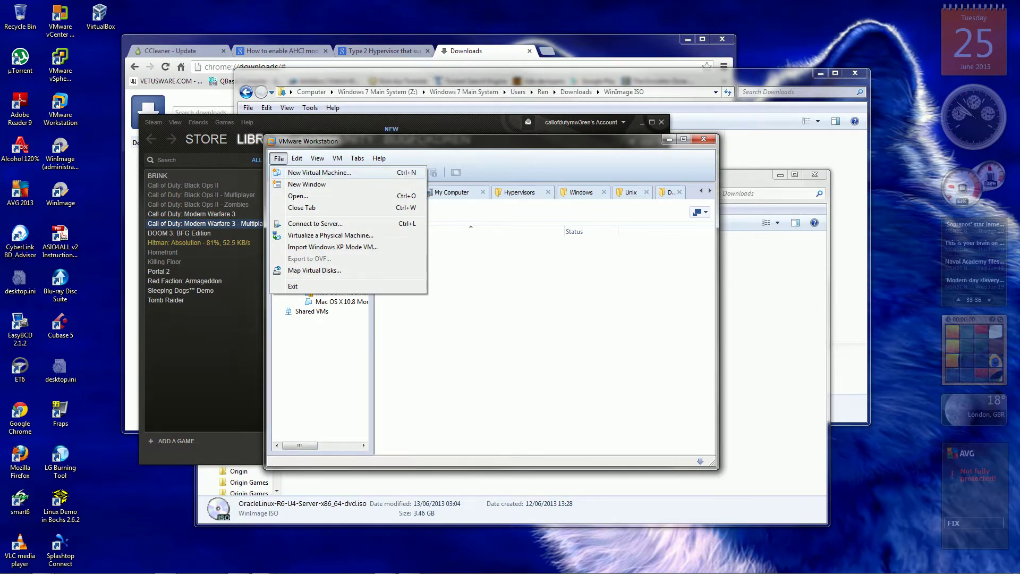
key(Escape)
key(ctrl+n)
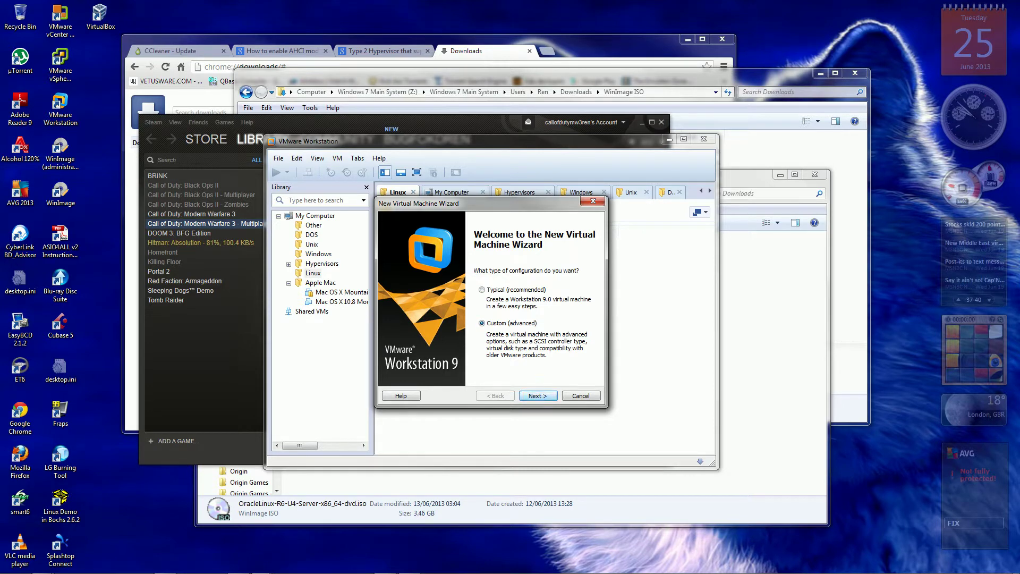
key(Return)
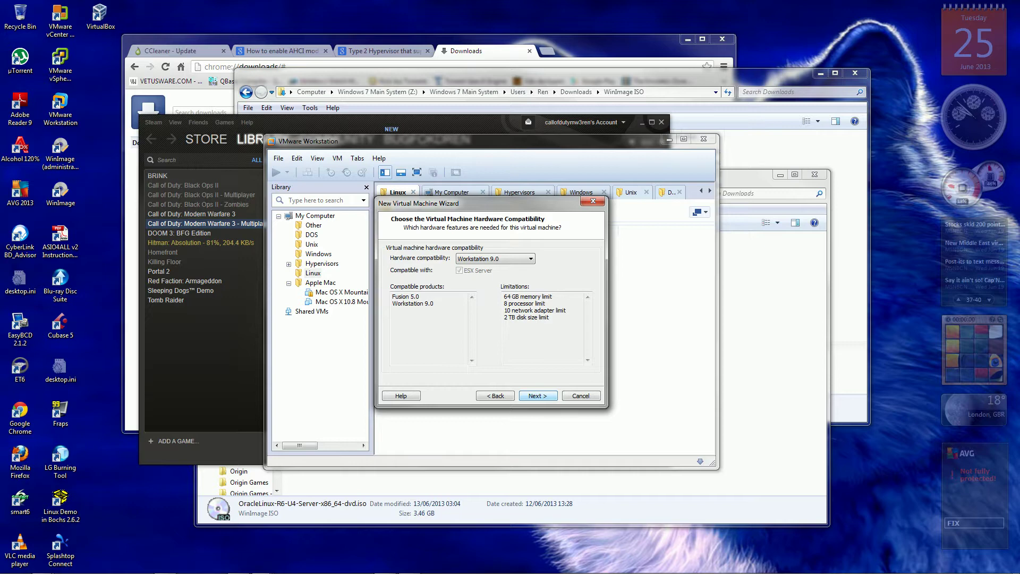
key(Return)
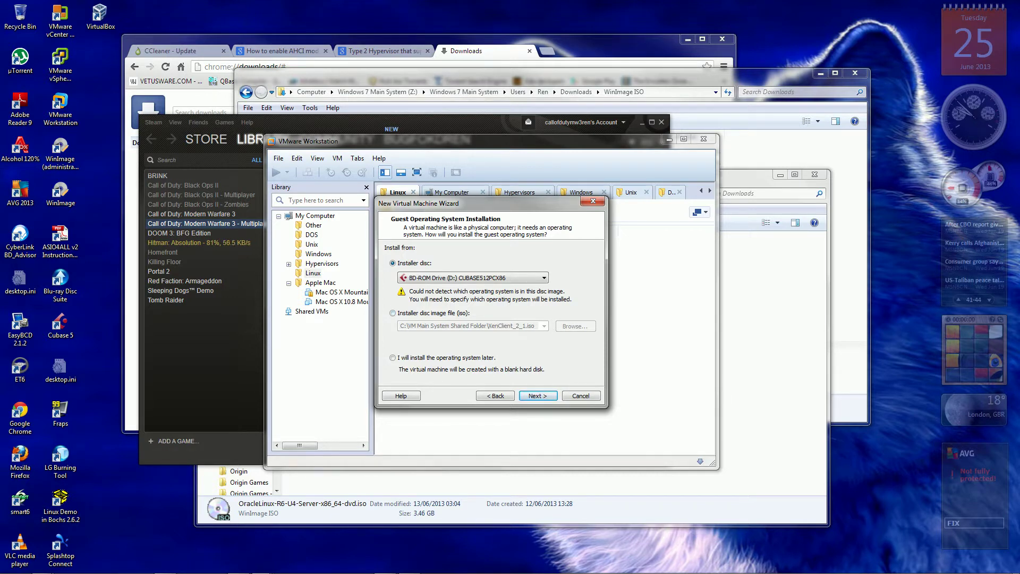
Install from the ISO image X:\Downloads\OracleLinux-R6-U4-Server-x86_64-dvd.iso.
click(392, 313)
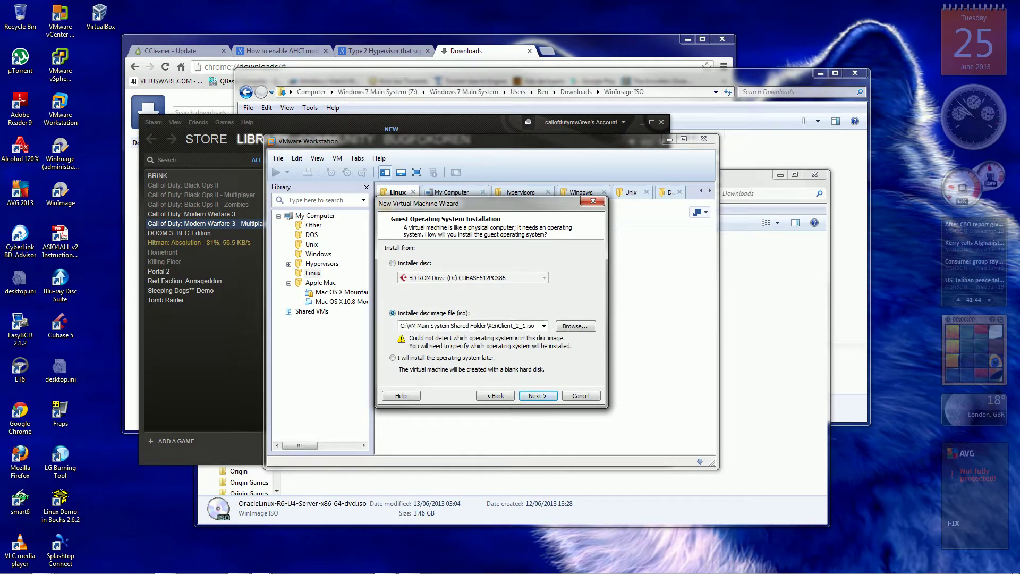
click(575, 327)
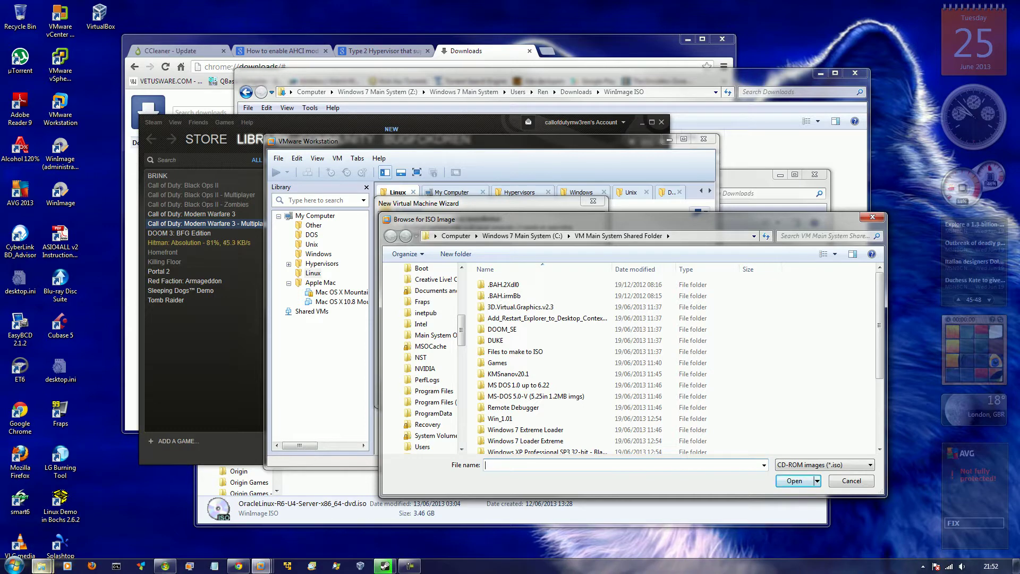
mouse_move(41, 565)
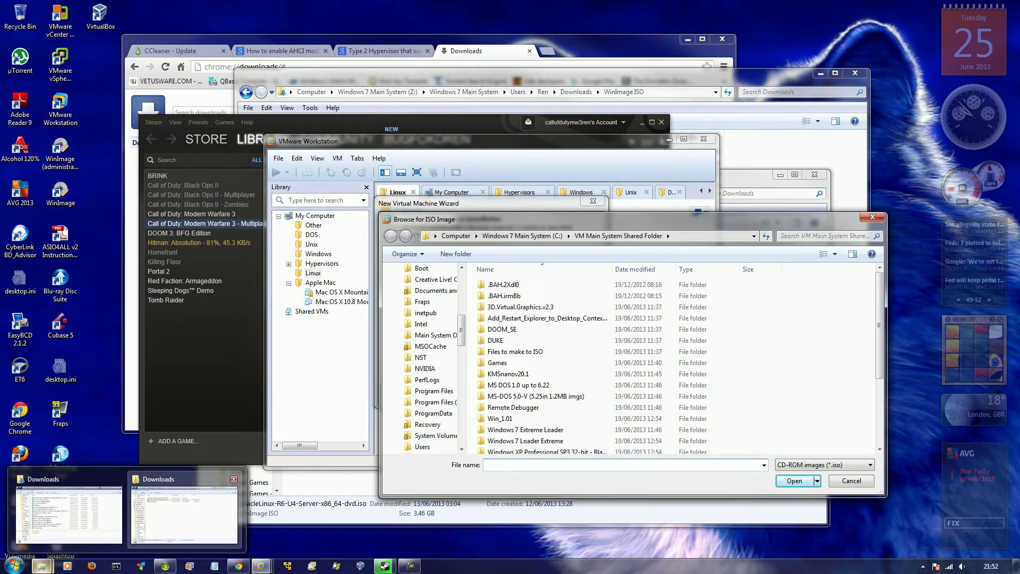
click(183, 511)
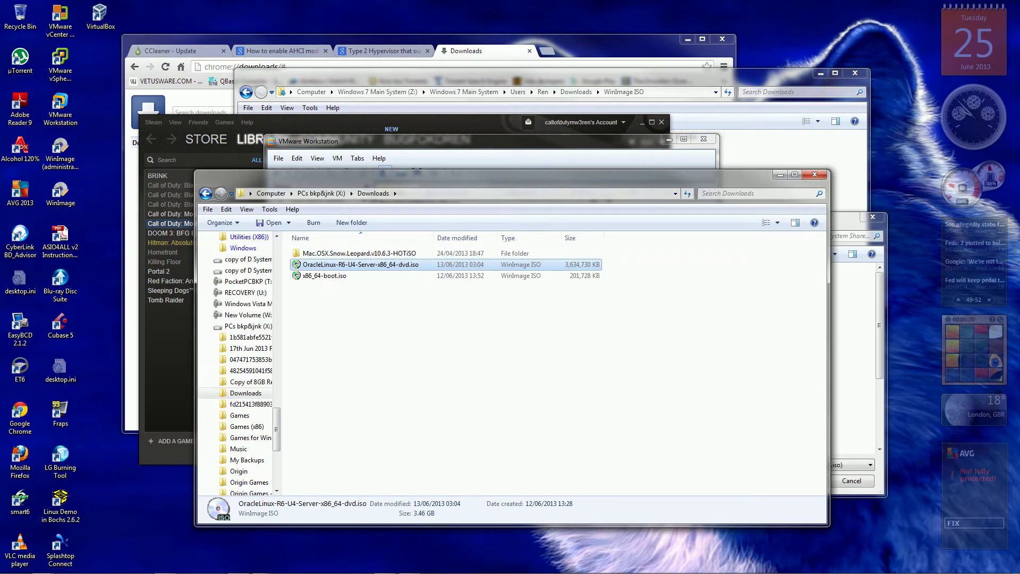
key(alt+Tab)
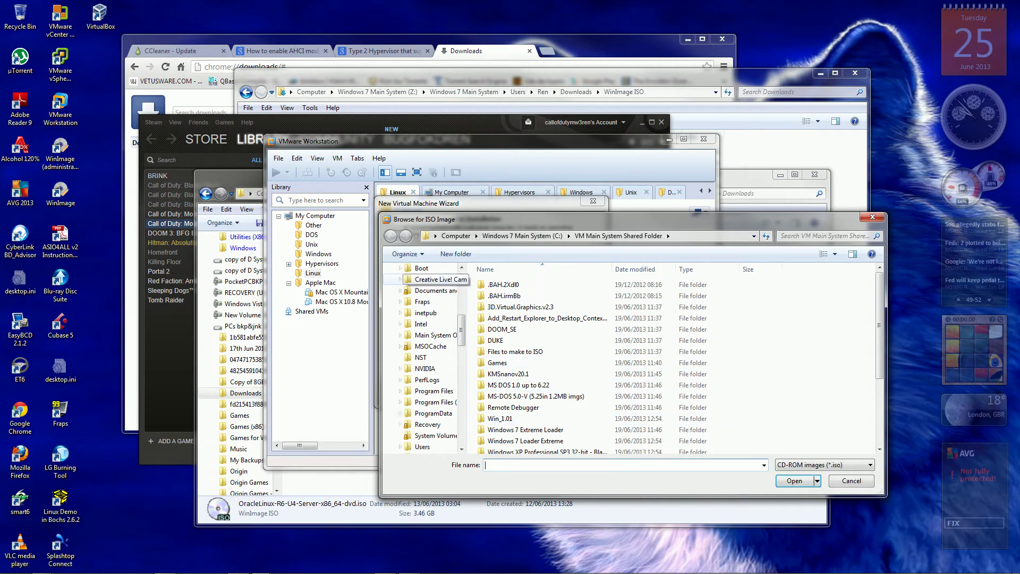
click(476, 236)
scroll(529, 326, down, 3)
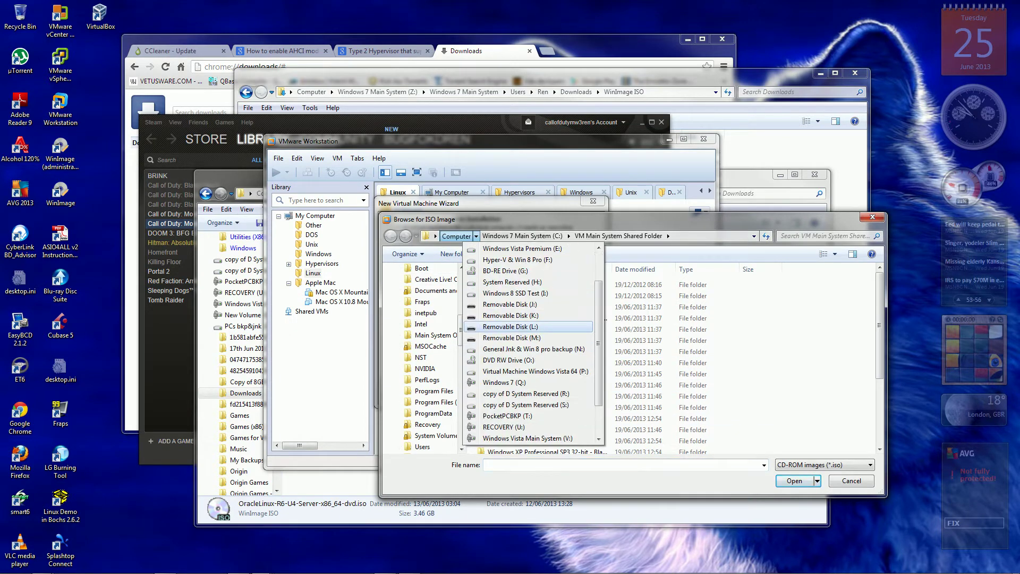
scroll(529, 326, down, 2)
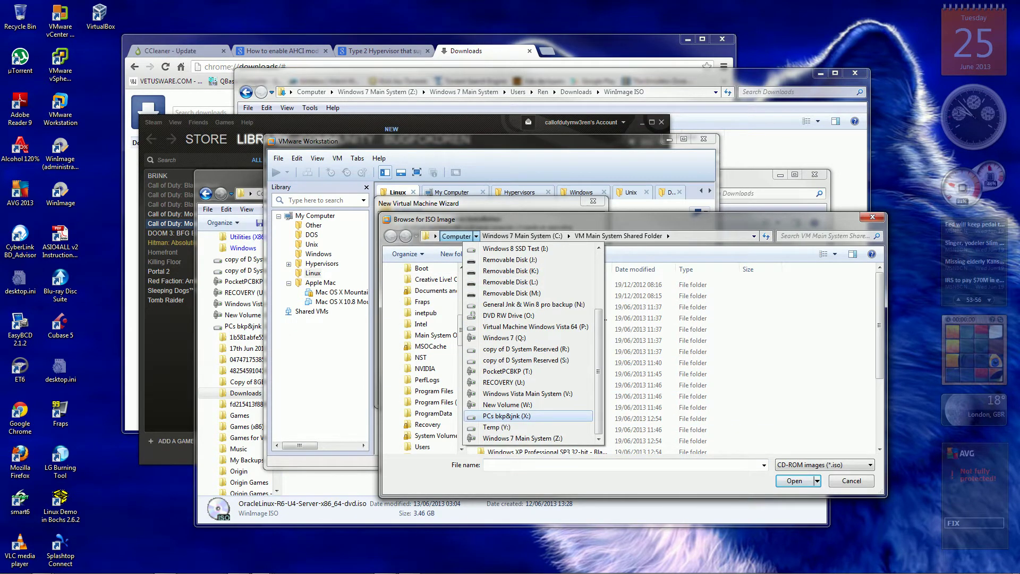
click(527, 416)
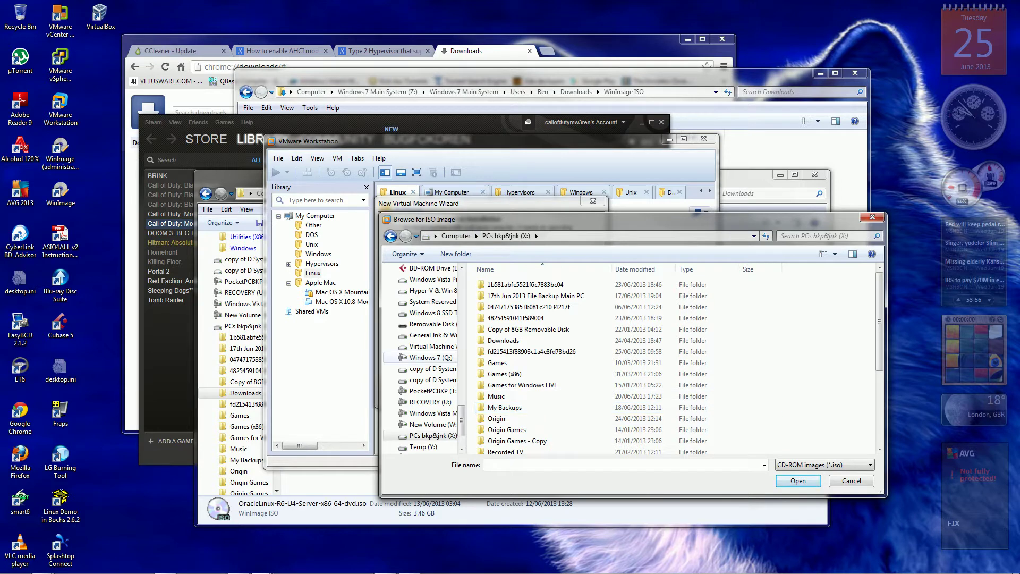
double_click(503, 340)
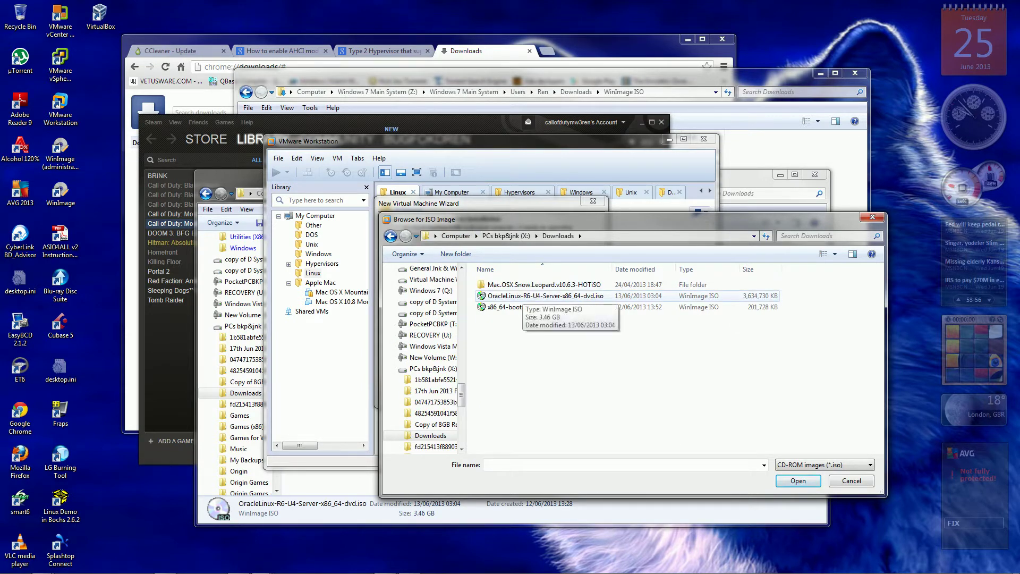
double_click(518, 296)
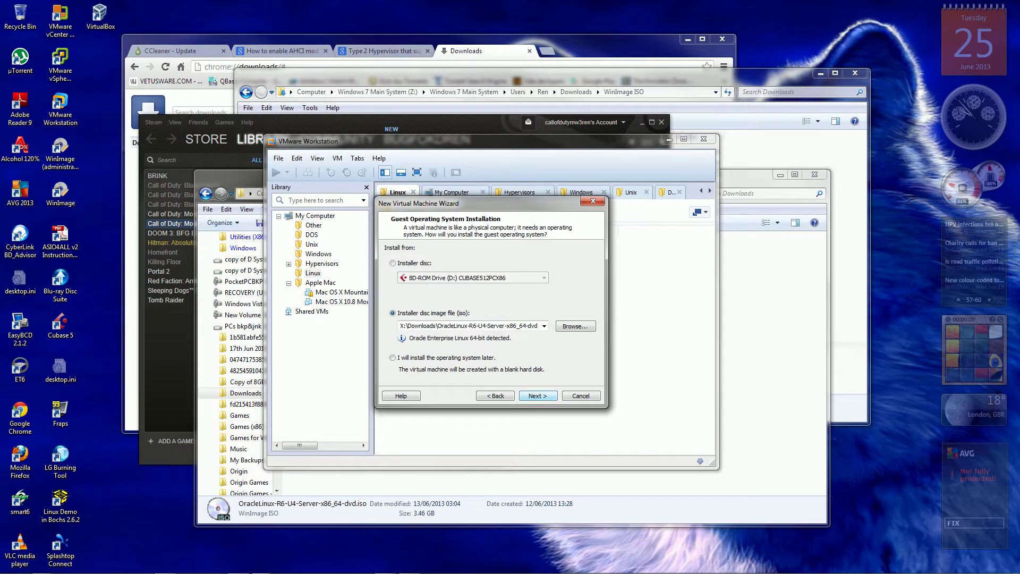
Keep the default VM name and location, and set 1 processor with 2 cores.
key(Return)
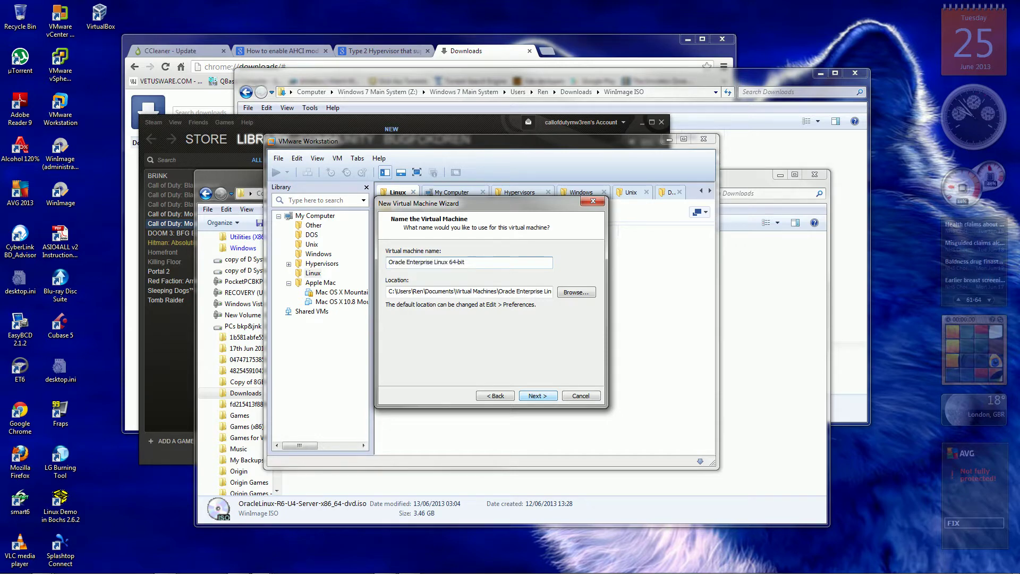
key(Return)
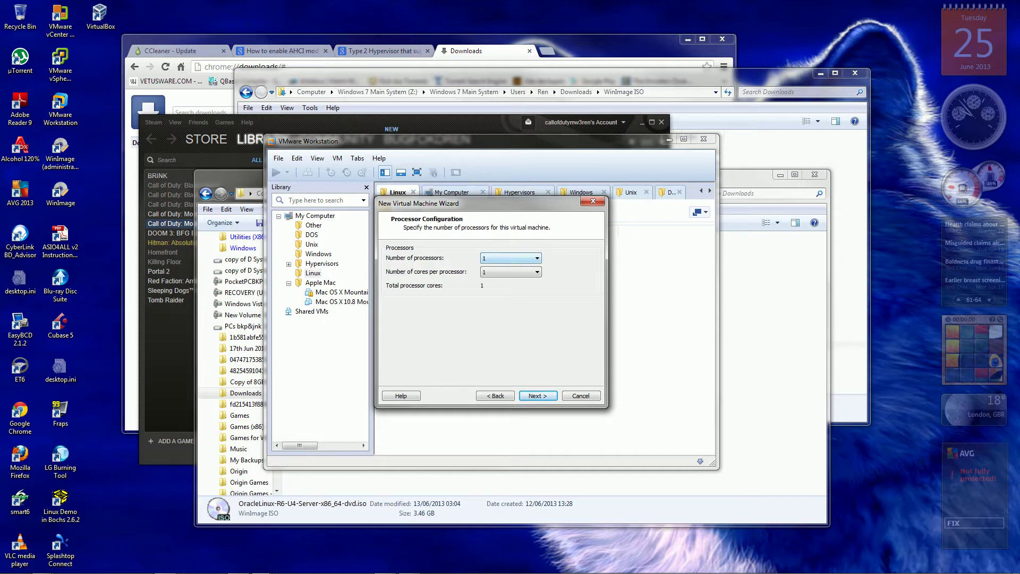
key(alt+Down)
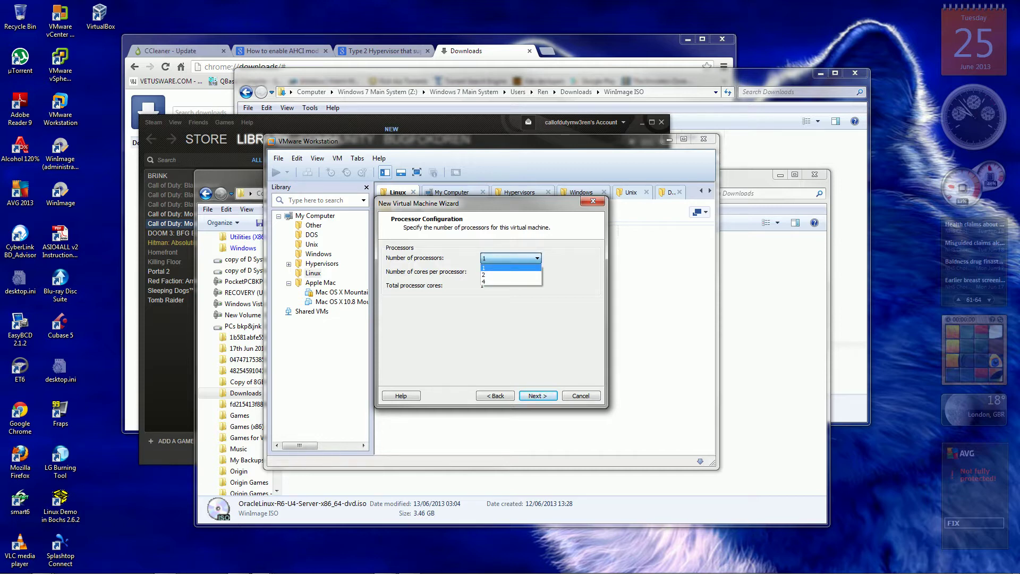
key(Return)
key(alt+Down)
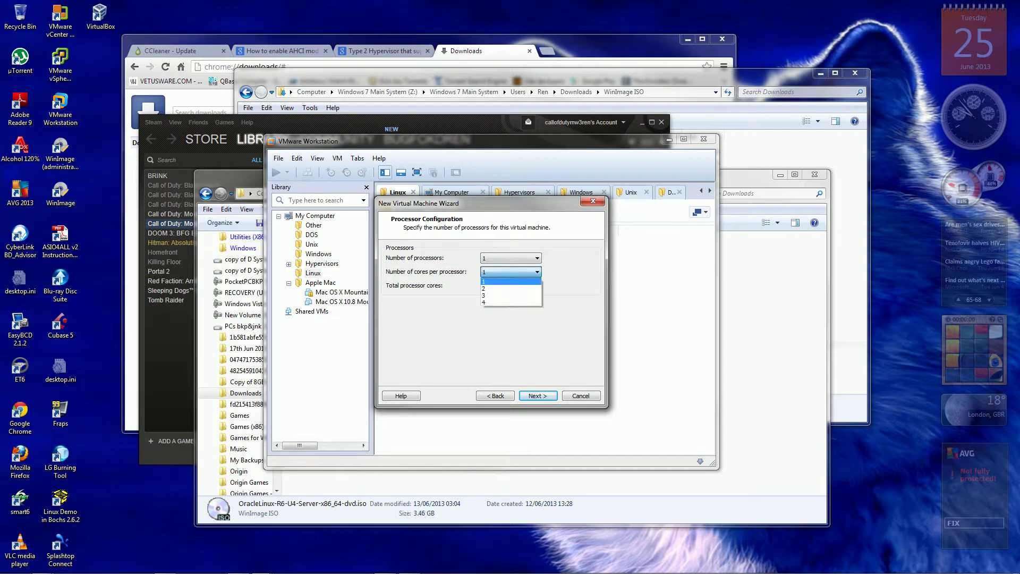
key(Down)
key(Return)
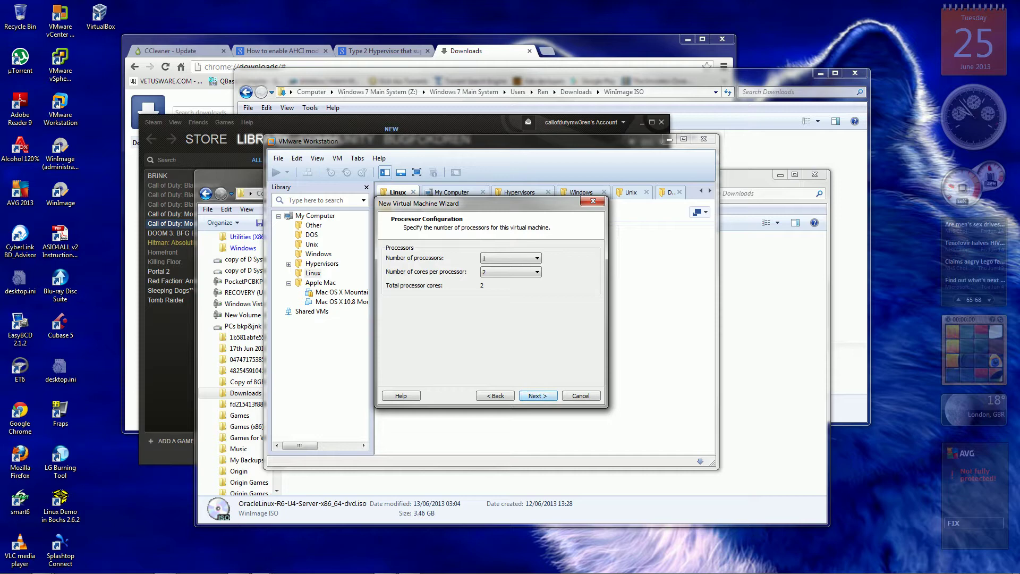
Raise the VM's memory from 1024 MB to 2048 MB.
key(Return)
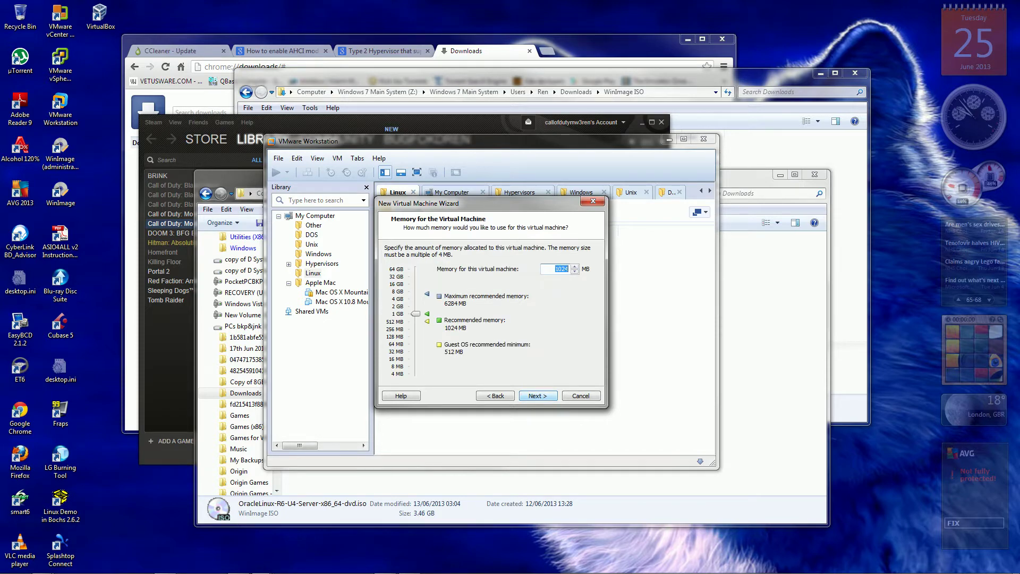
key(Tab)
key(Up)
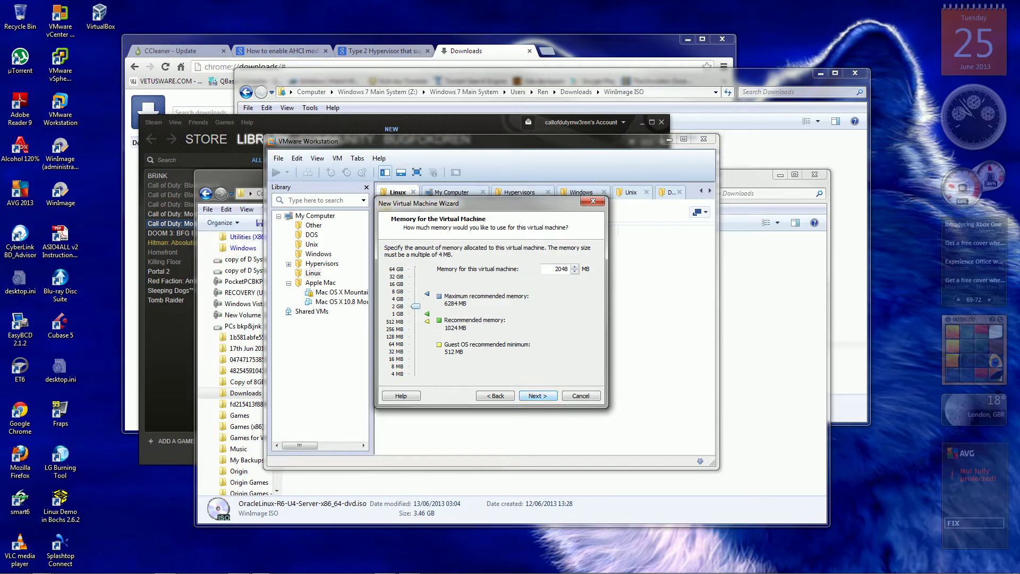
key(Return)
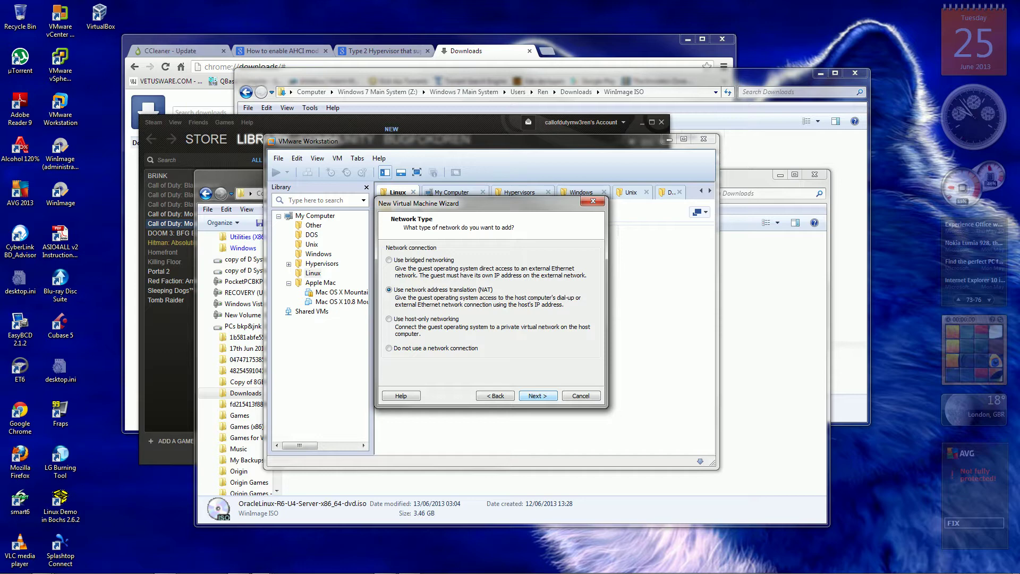
Keep NAT networking and the LSI Logic controller, and create a new SCSI virtual disk.
key(Return)
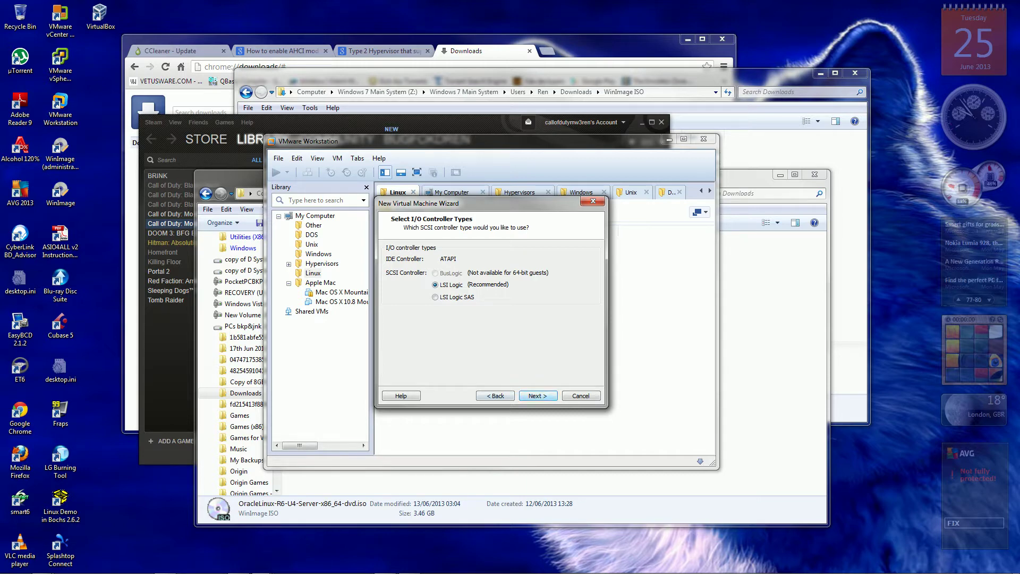
key(Return)
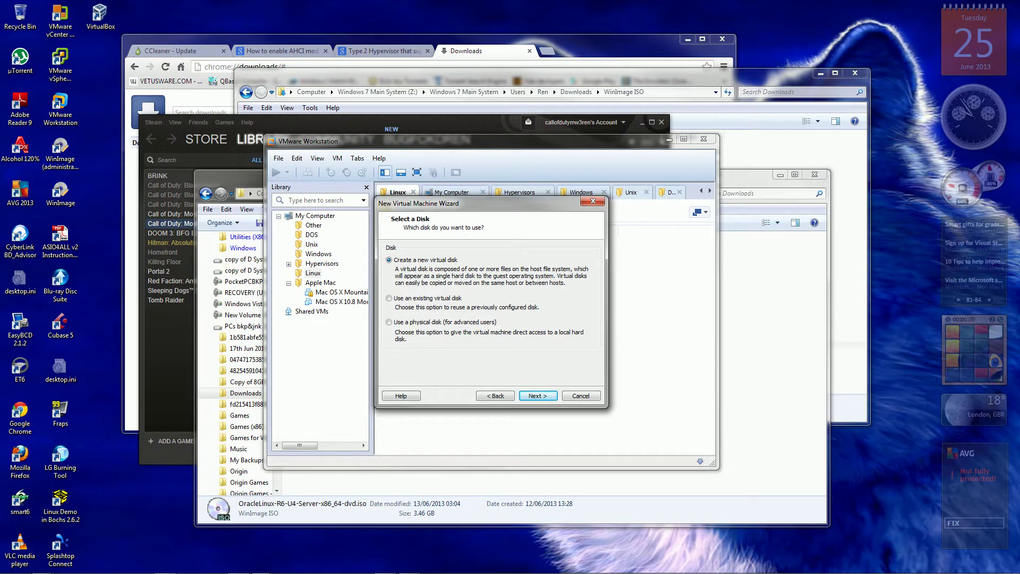
key(Return)
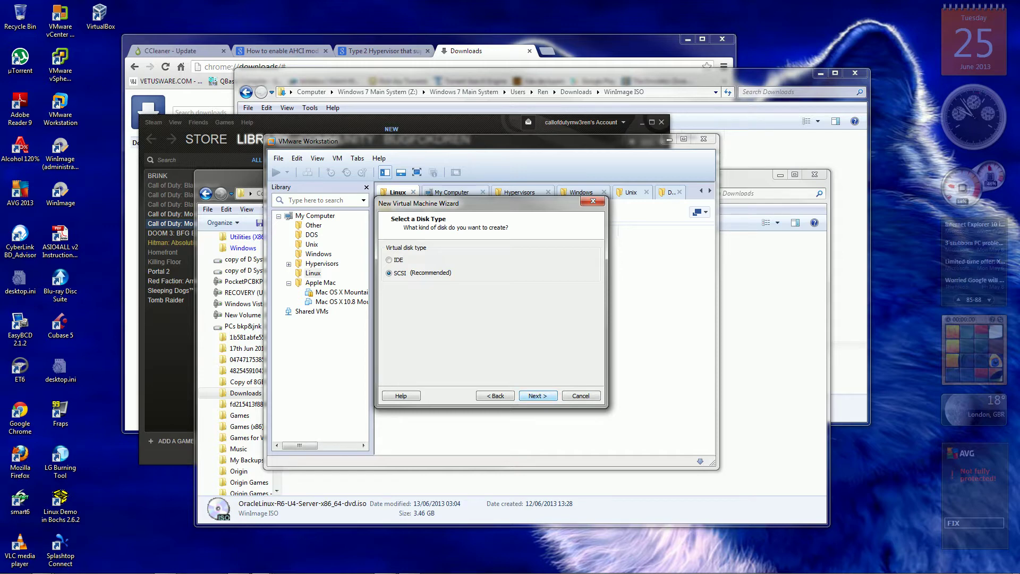
key(Return)
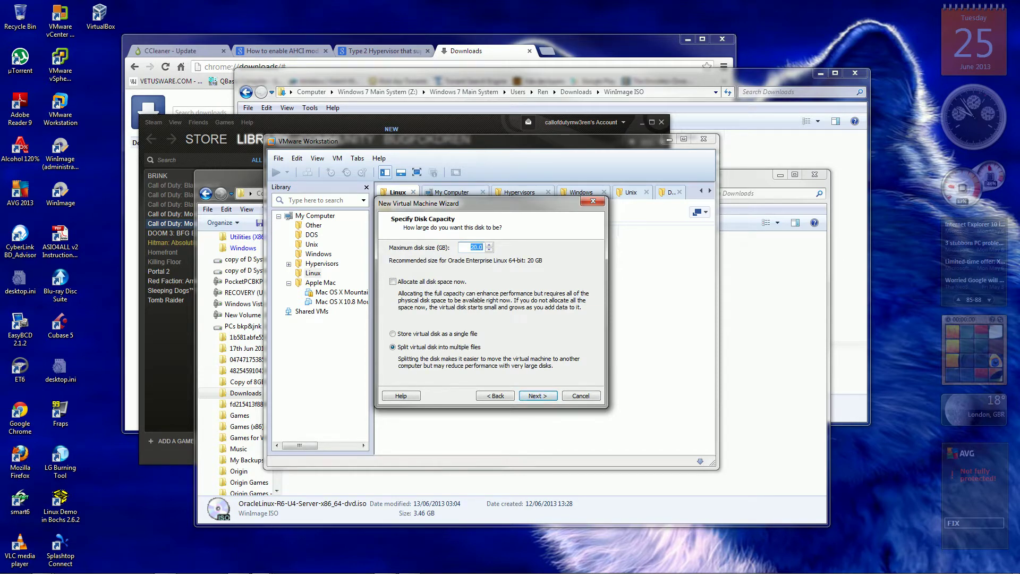
click(393, 334)
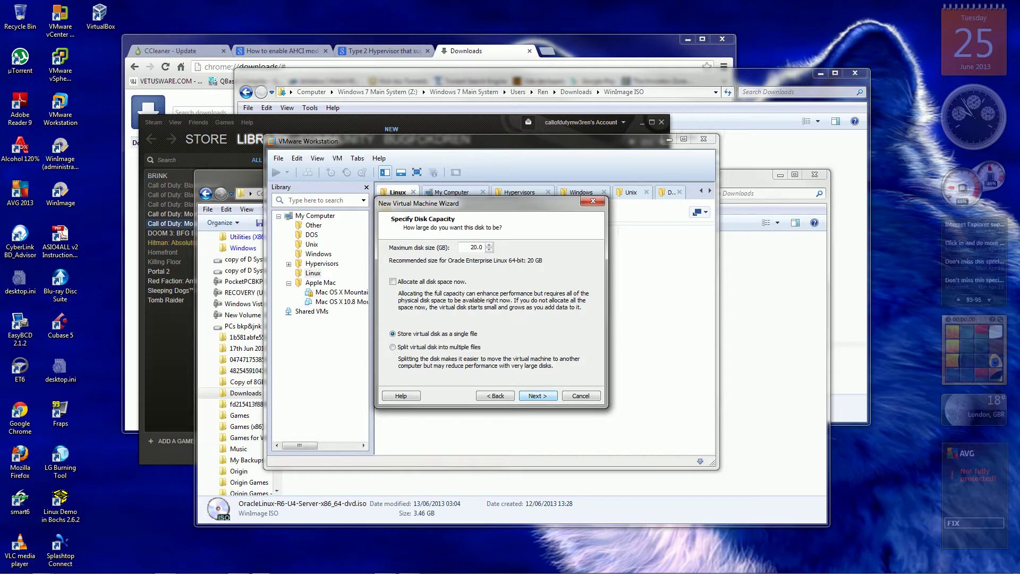
key(Return)
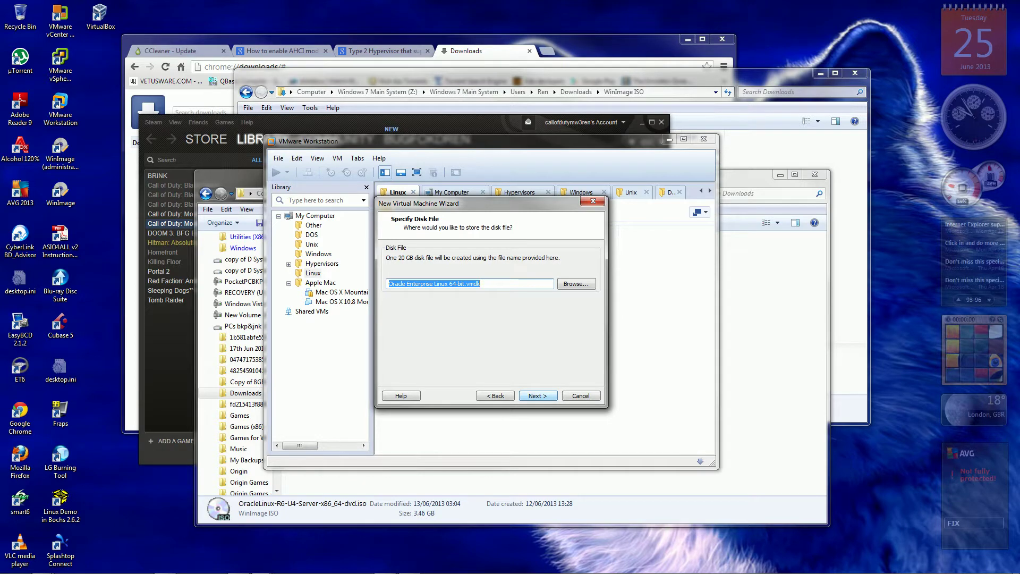
key(Return)
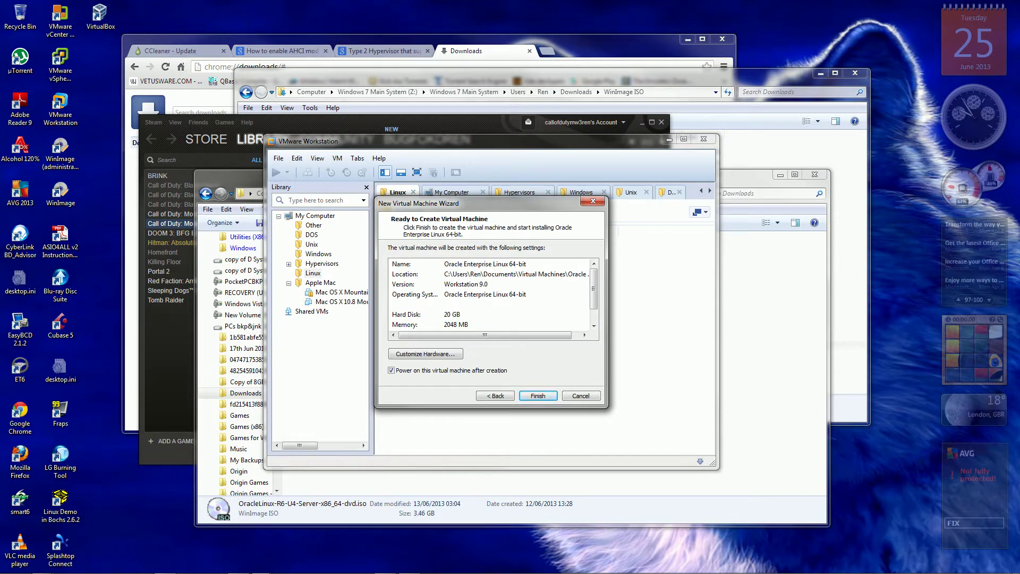
scroll(489, 294, down, 2)
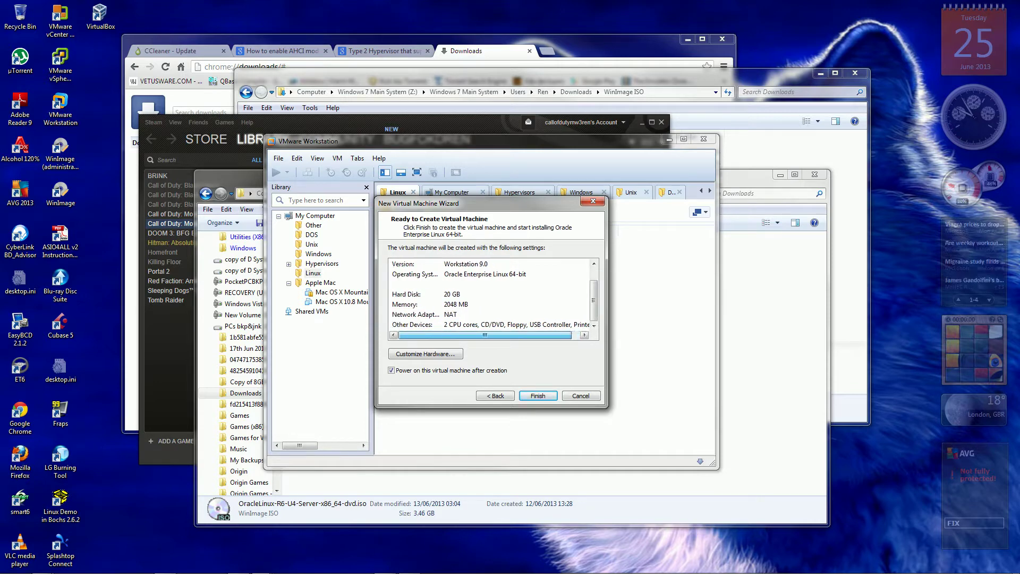
Enable VT-x/EPT or AMD-V/RVI and CPU performance counters, with preferred mode Intel VT-x/EPT or AMD-V/RVI.
click(425, 353)
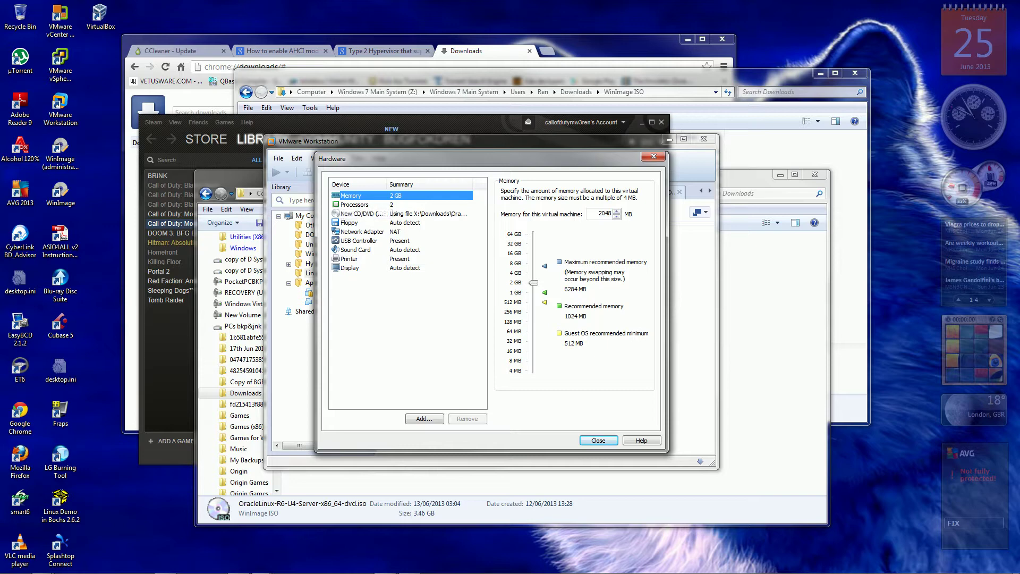
click(354, 204)
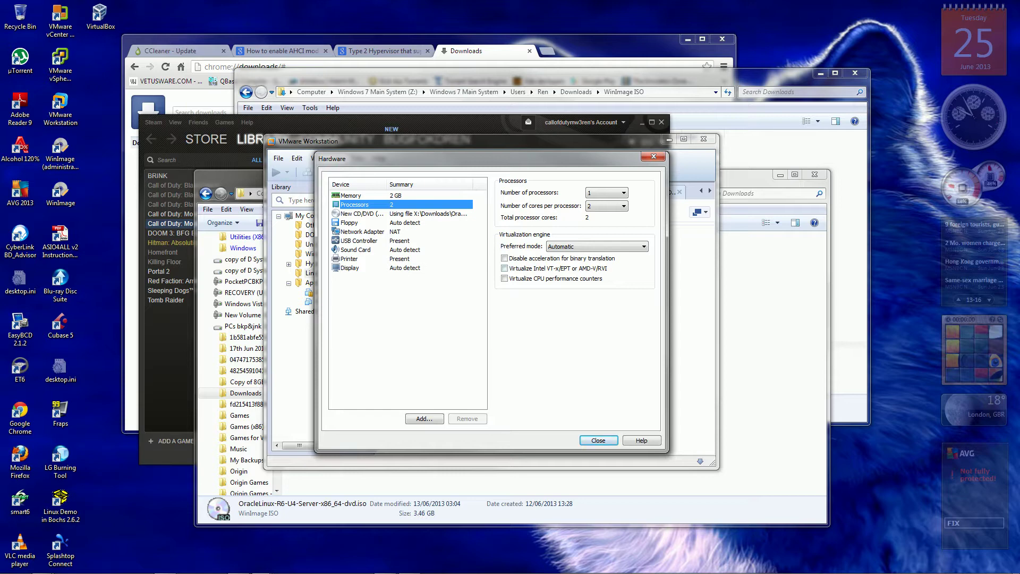
click(504, 268)
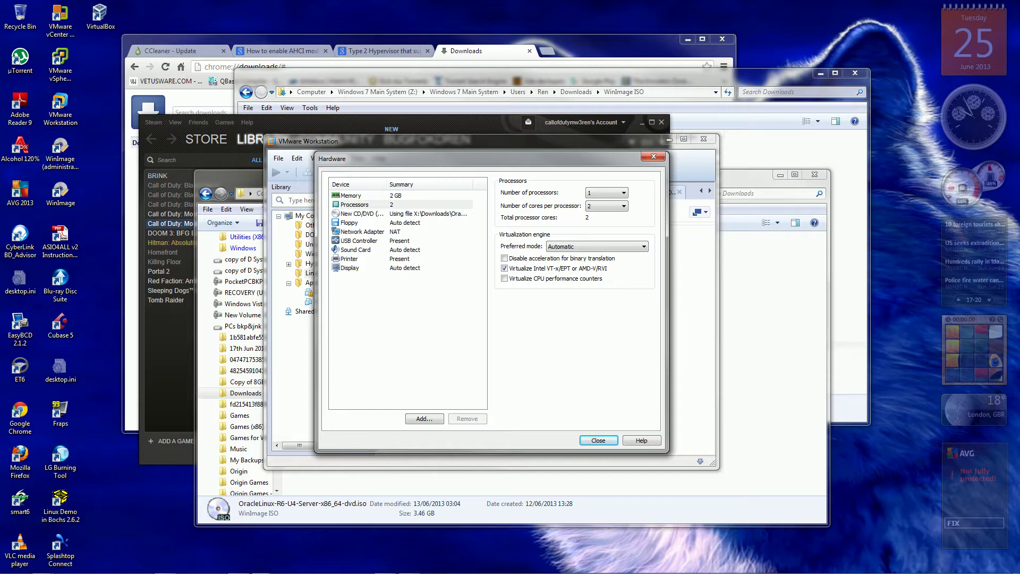
click(504, 278)
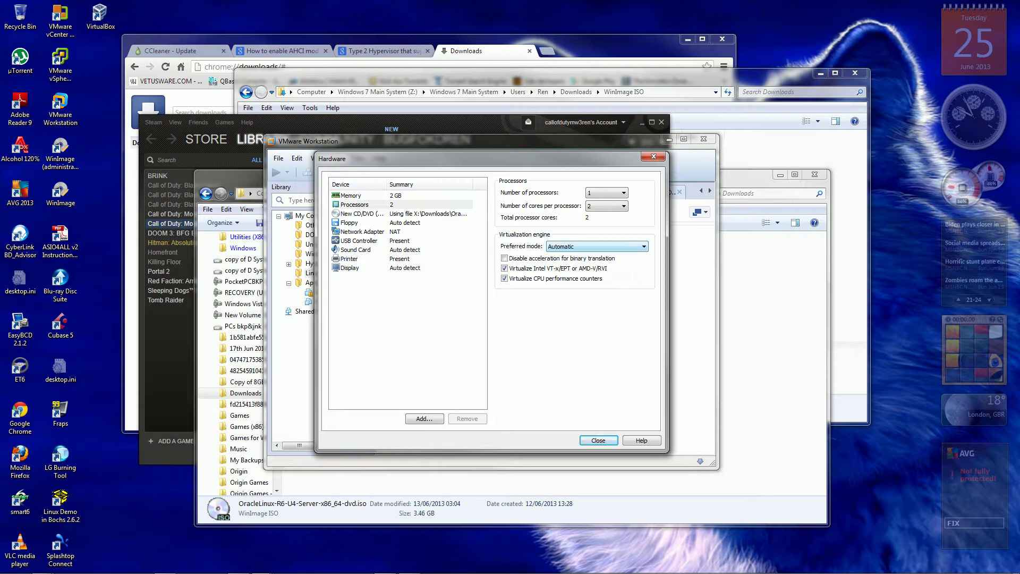
key(alt+Down)
key(Down)
key(Down)
key(Down)
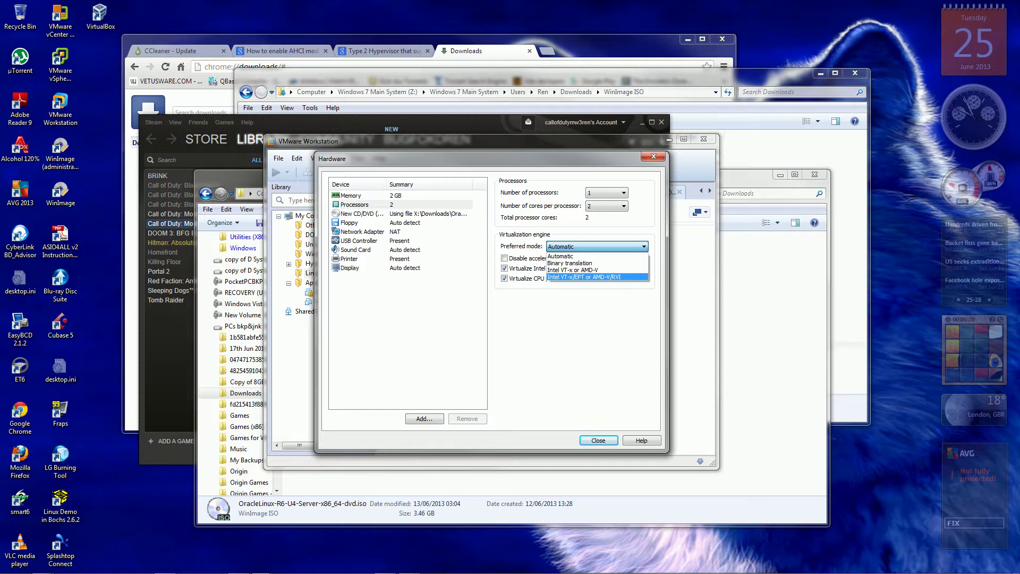
click(584, 277)
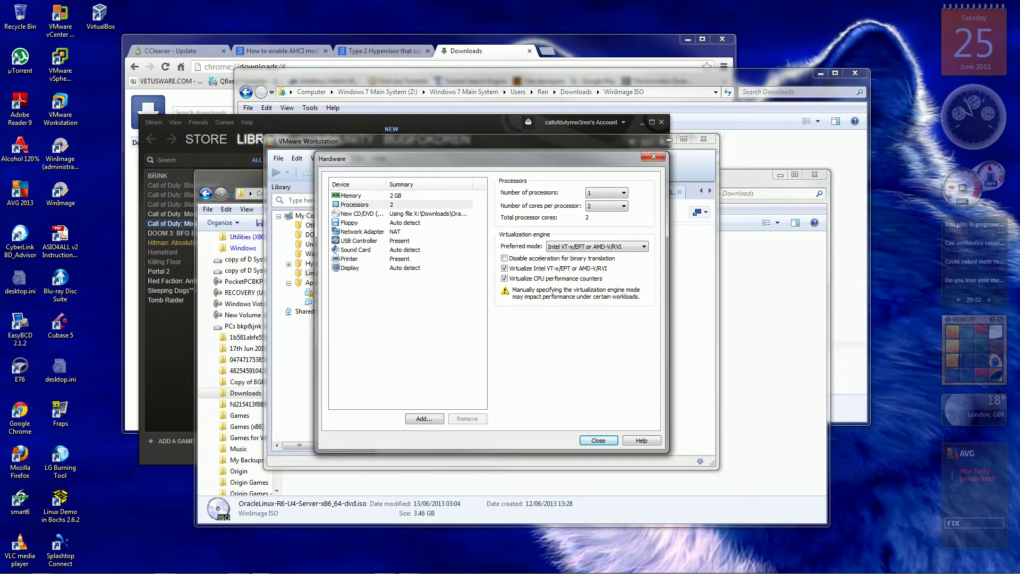
click(362, 214)
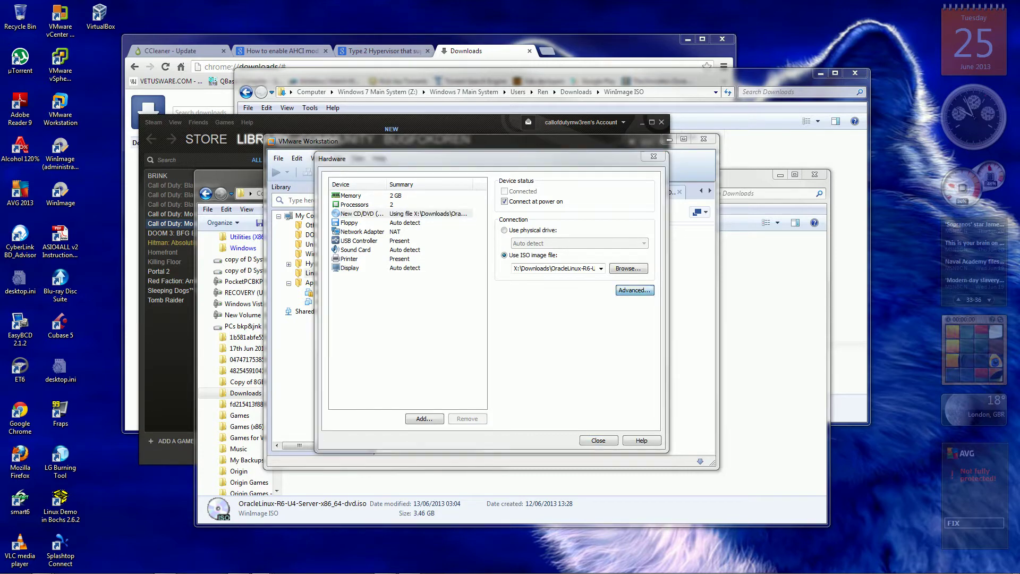
In the CD/DVD advanced settings, put the drive on SCSI 0:1 and enable legacy emulation.
click(635, 289)
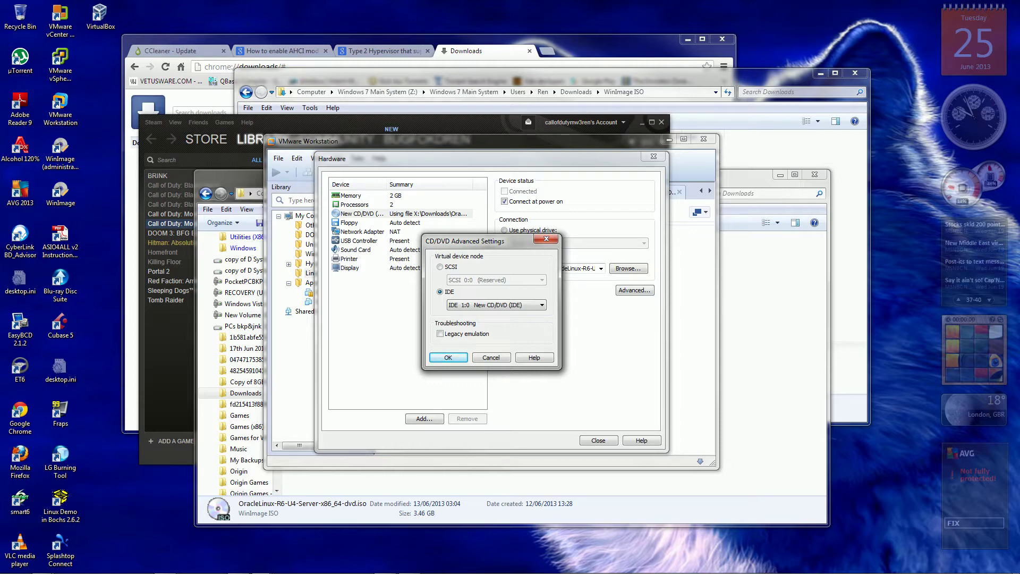
click(440, 267)
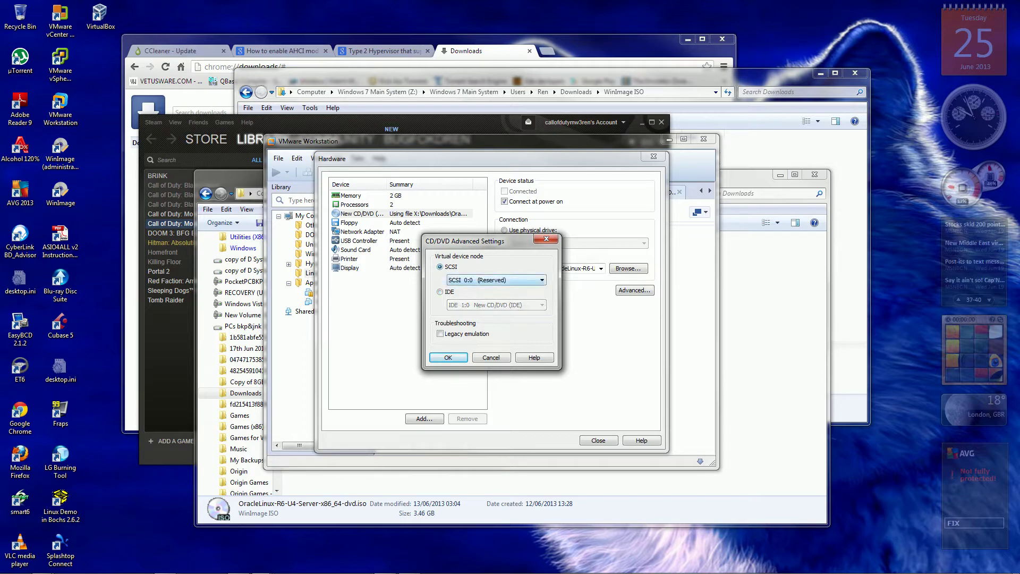
click(494, 280)
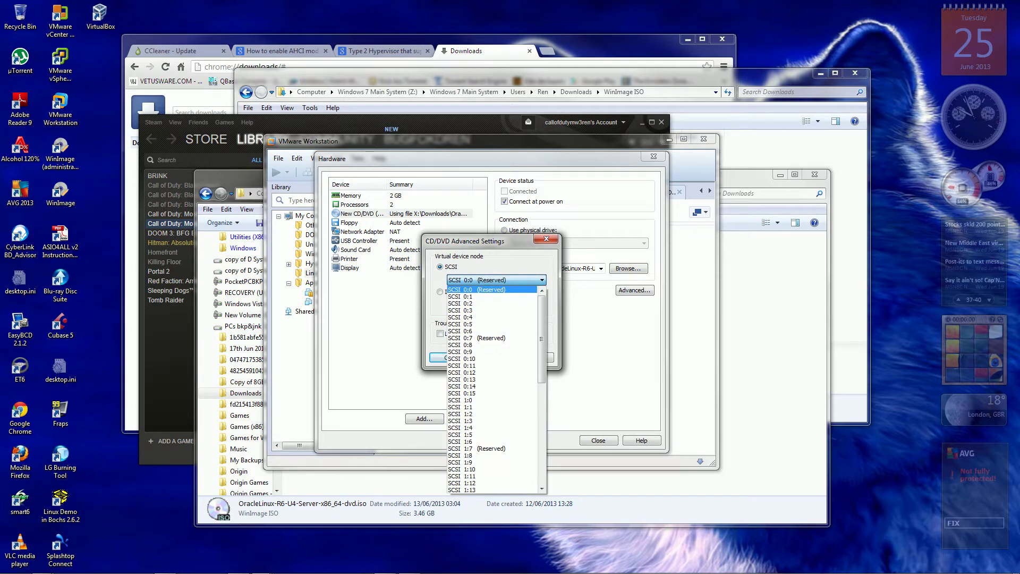
click(465, 296)
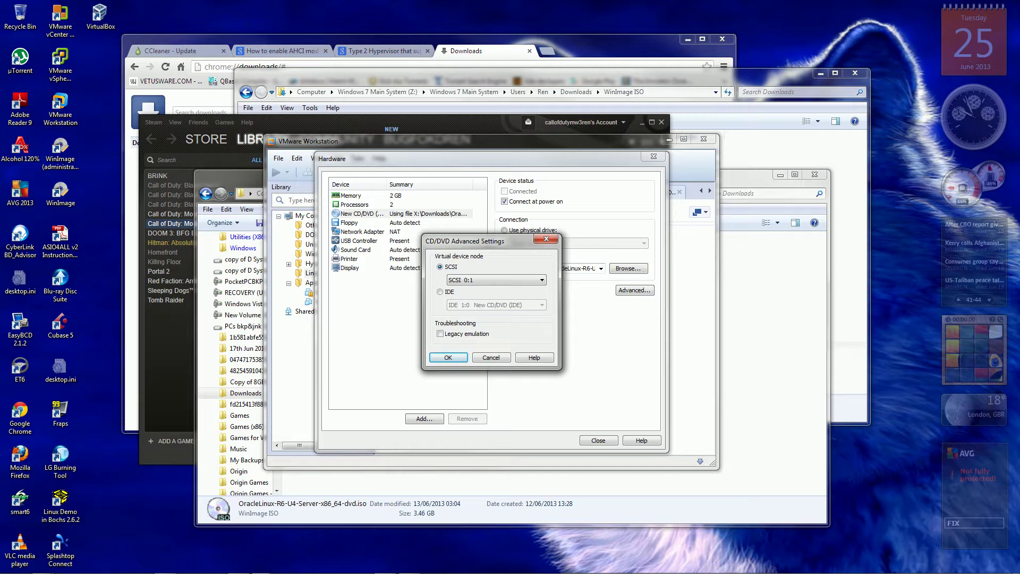
key(alt+l)
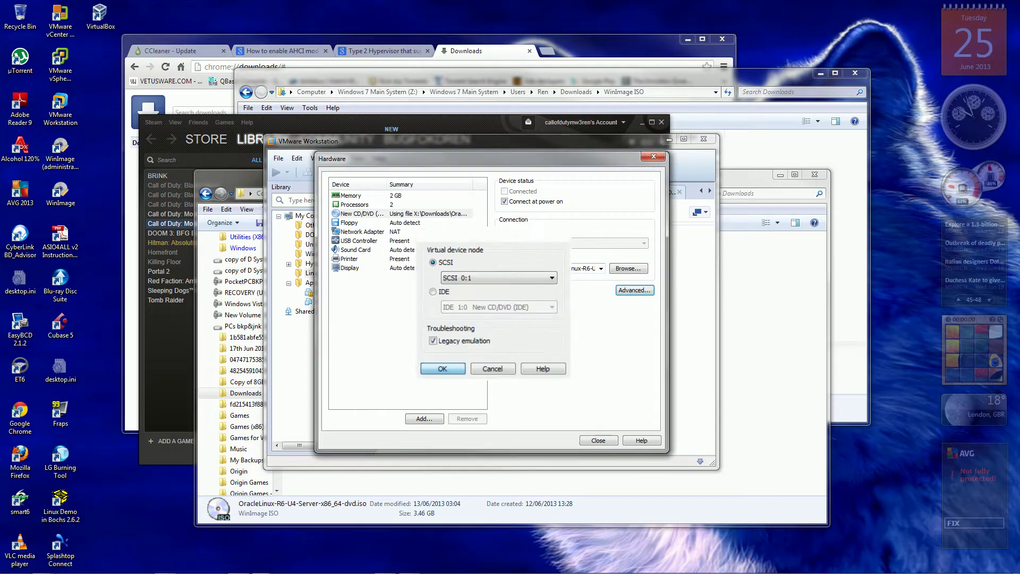
key(Return)
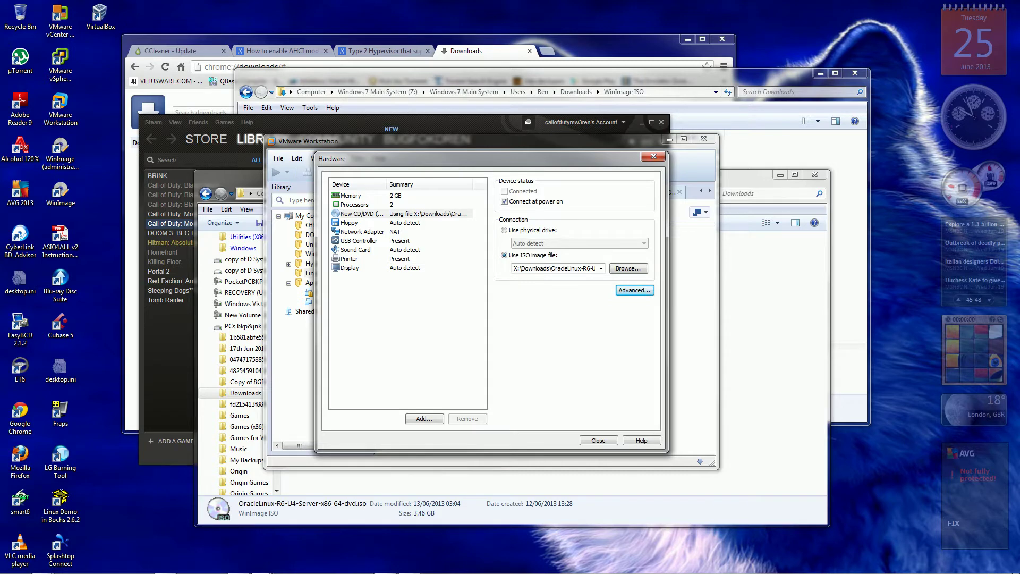
Set the USB controller's compatibility to USB 3.0.
click(350, 223)
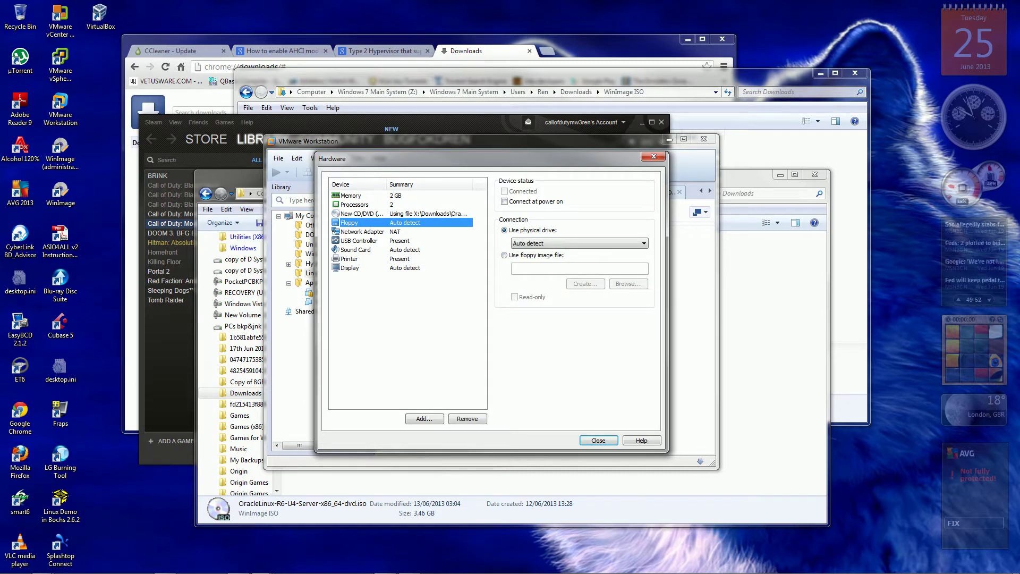
click(361, 231)
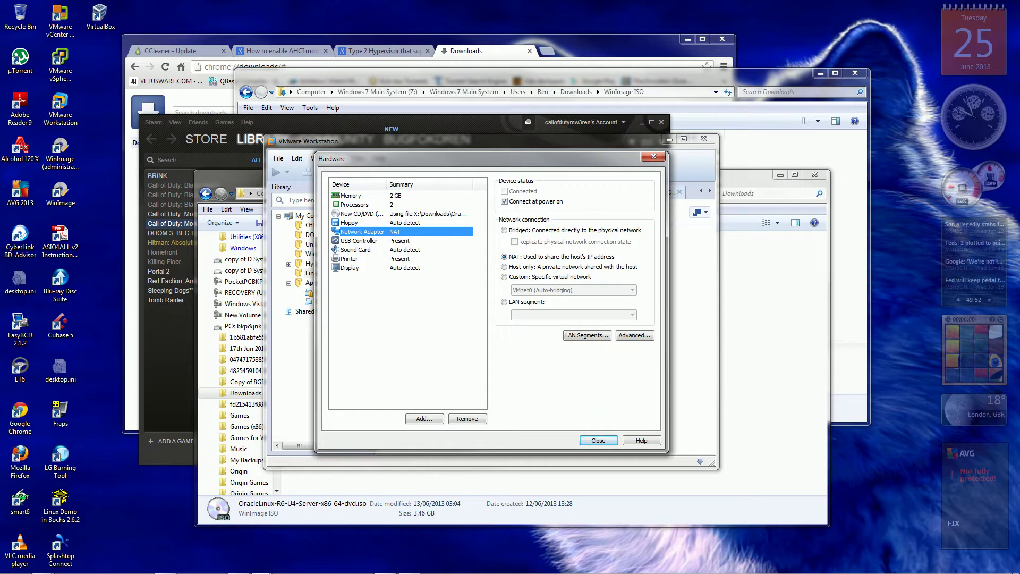
click(359, 241)
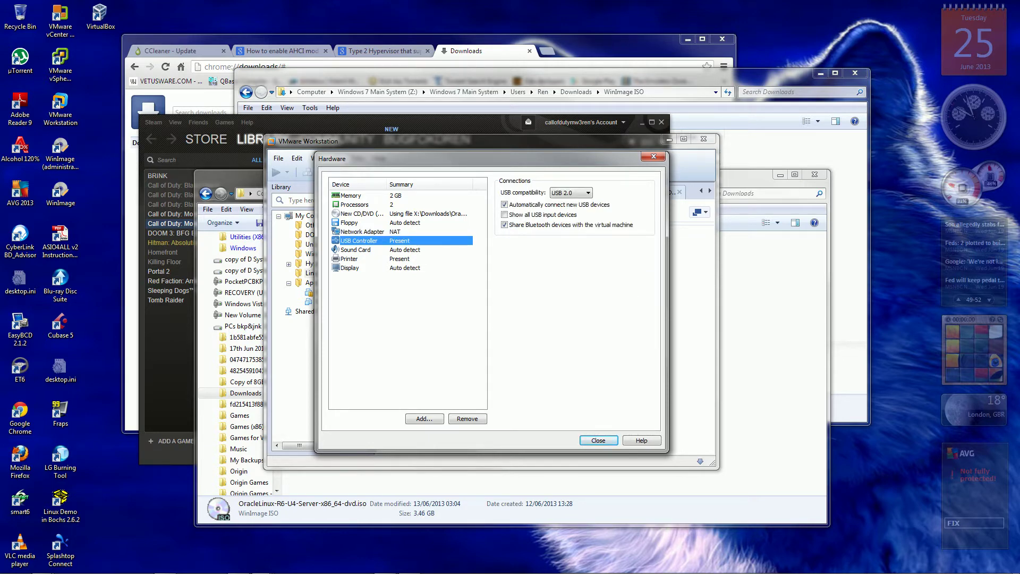
click(571, 192)
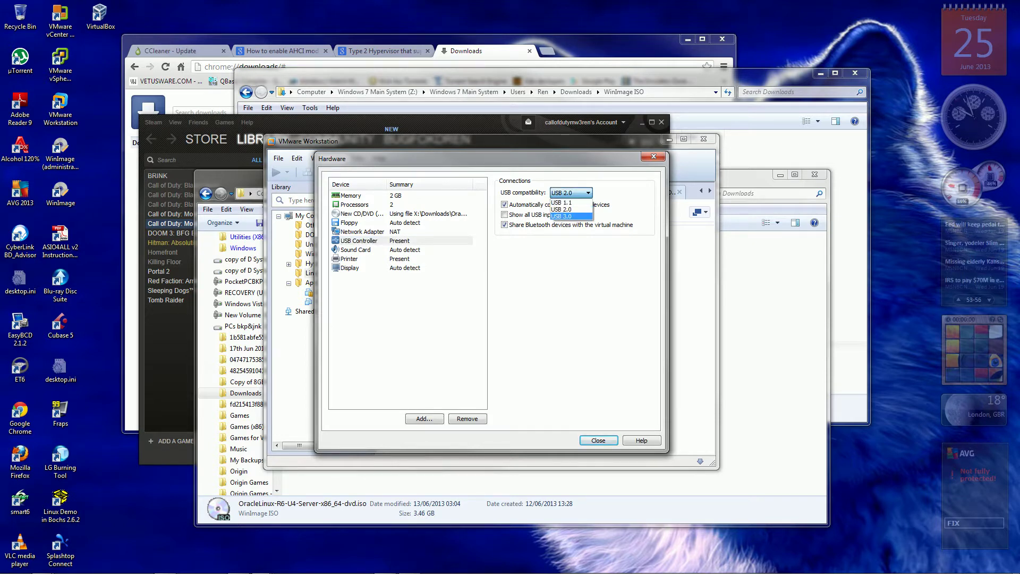
click(568, 217)
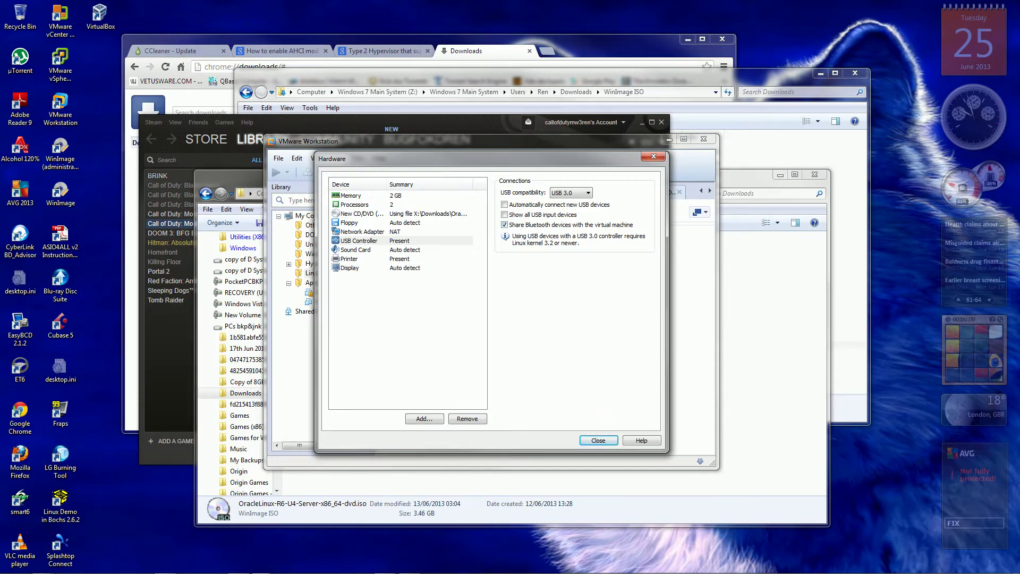
click(355, 250)
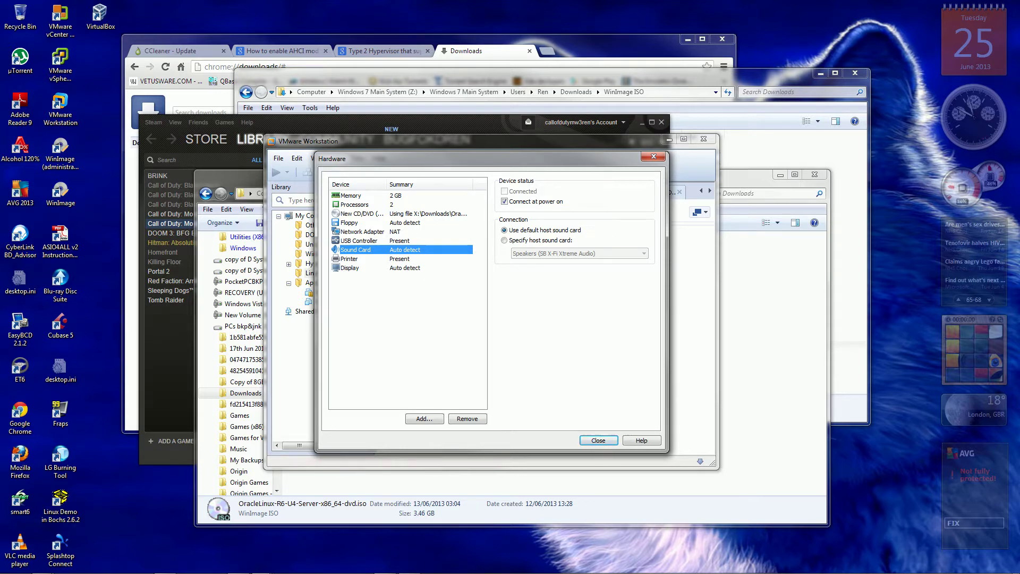
Enable Accelerate 3D graphics for the display and close the hardware customization.
click(349, 259)
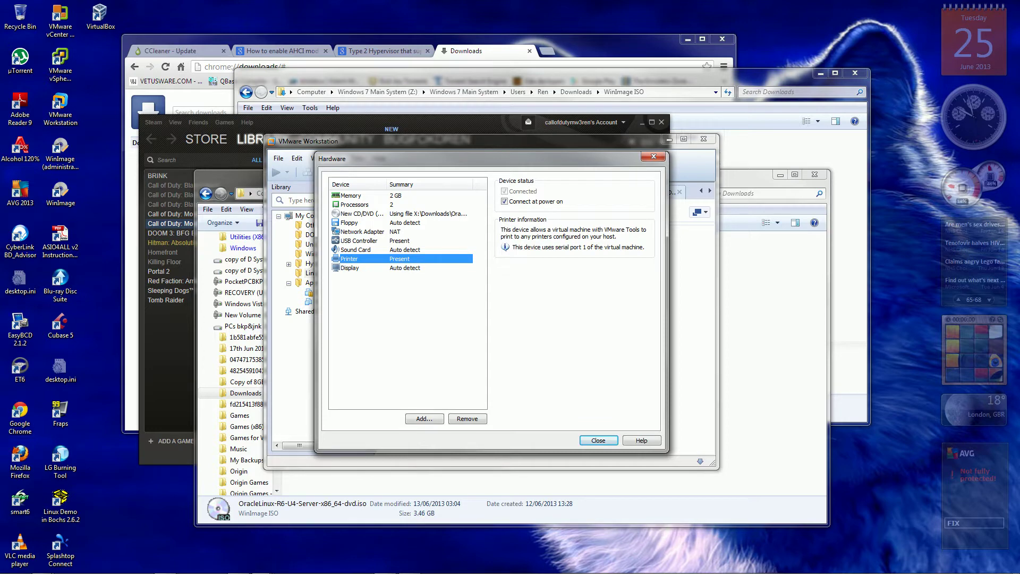
click(349, 268)
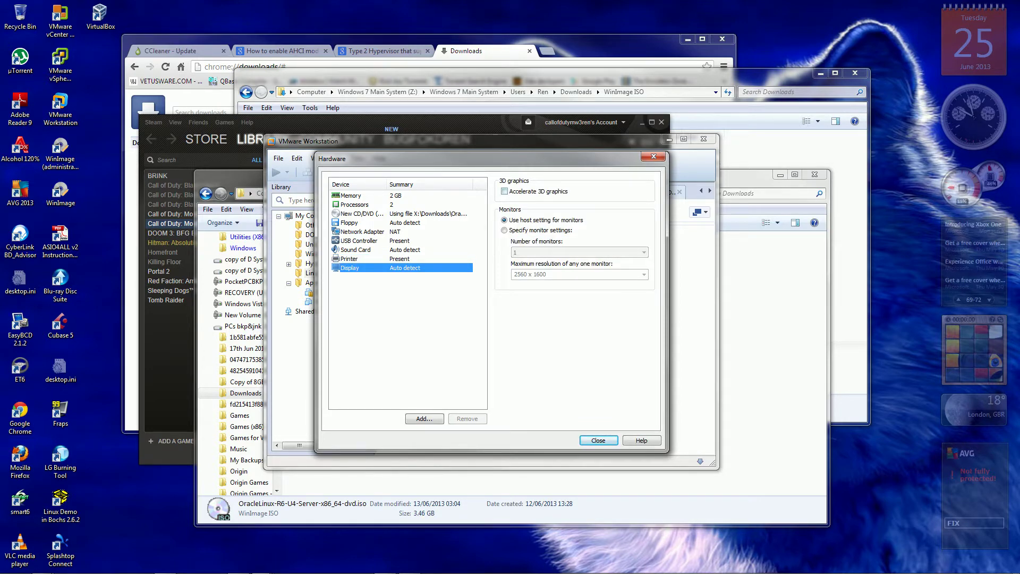
click(504, 191)
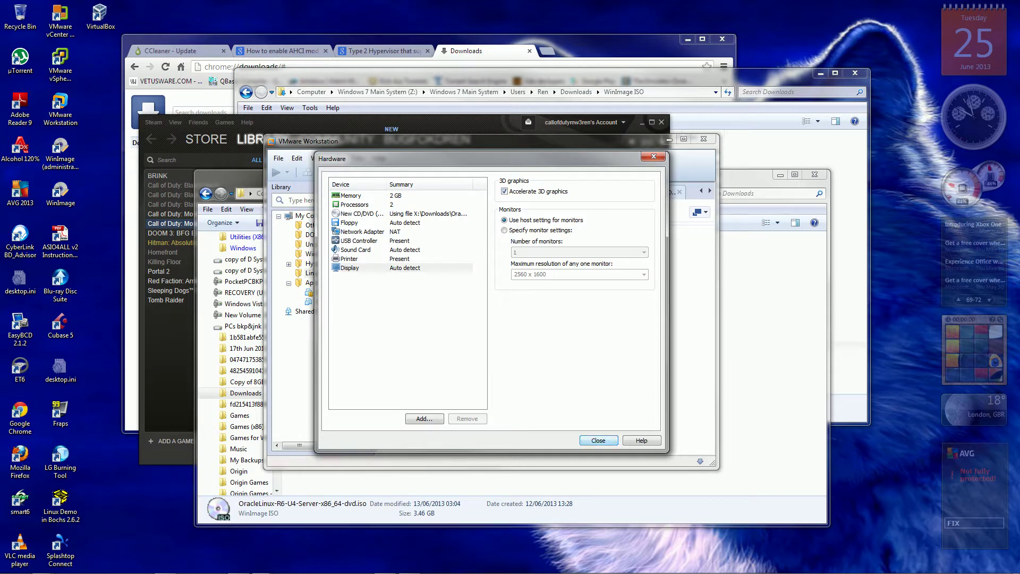
key(Return)
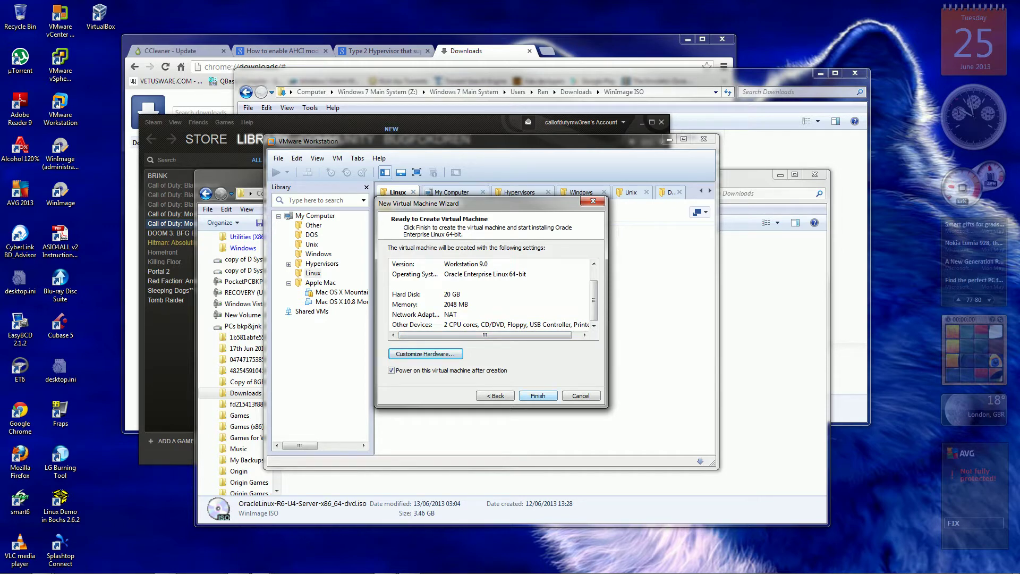
Finish the wizard and power on the new Oracle Enterprise Linux 64-bit VM.
key(Return)
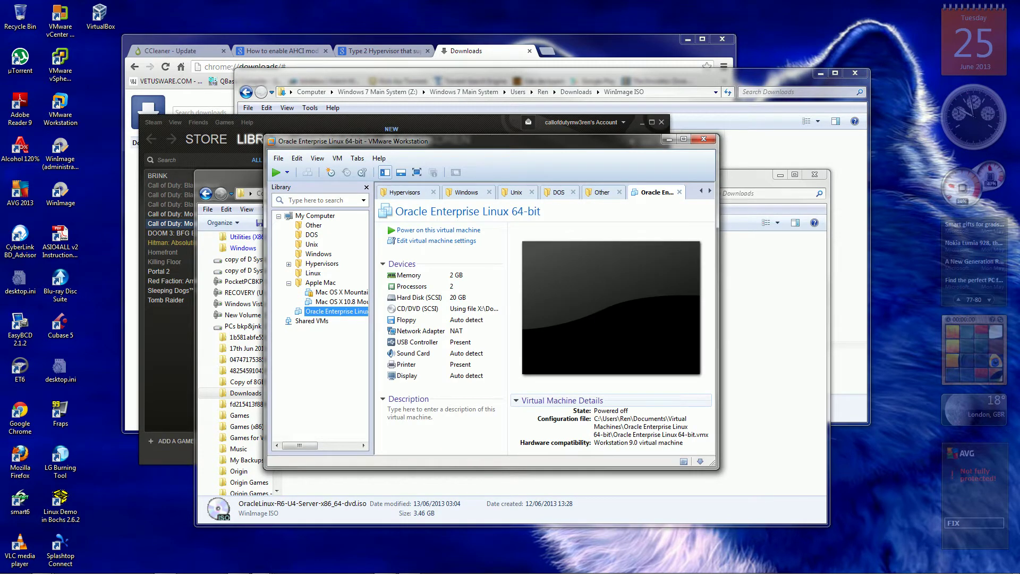
key(ctrl+b)
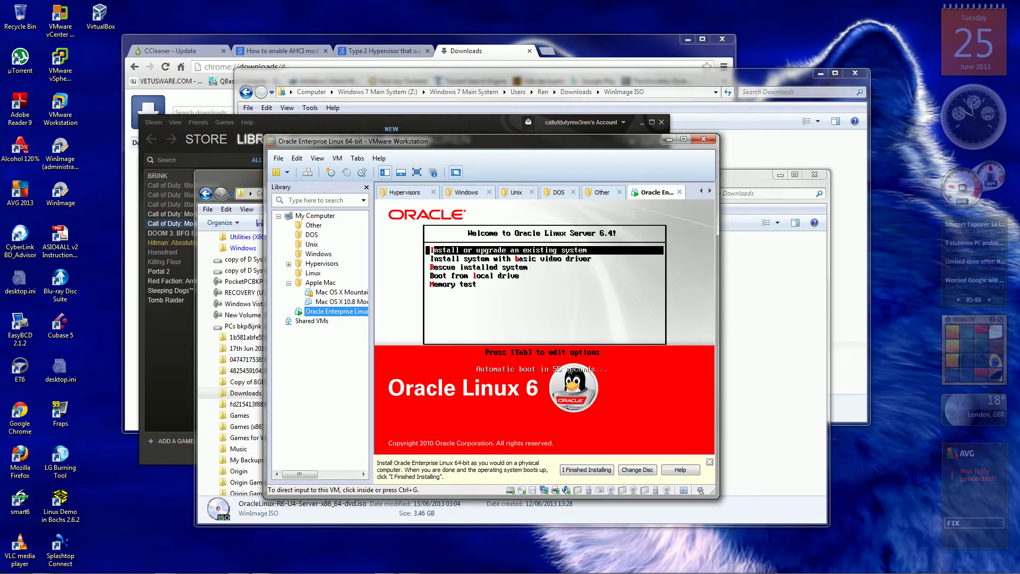
Choose 'Install or upgrade an existing system' in the boot menu to start the installer.
key(ctrl+g)
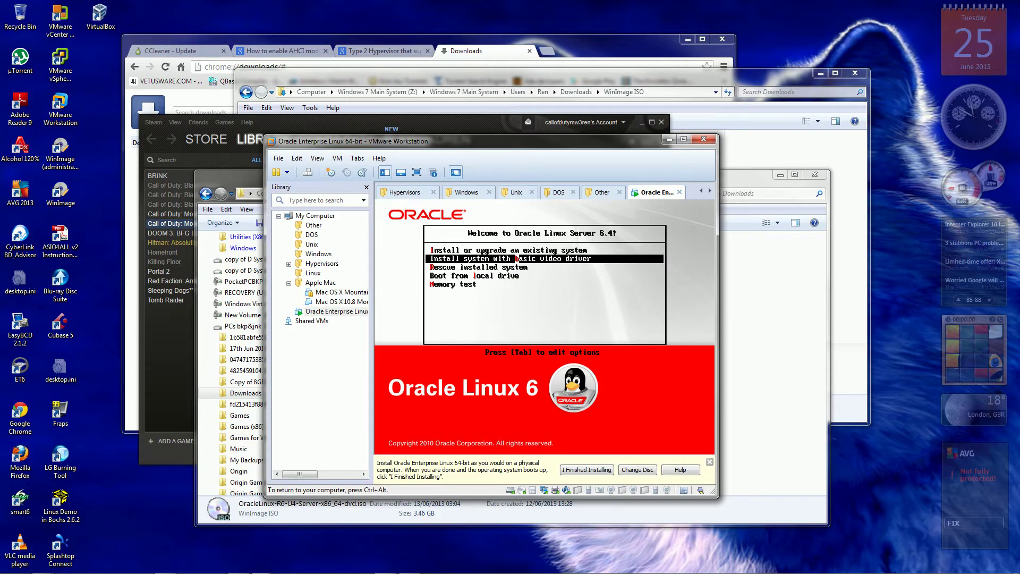
key(Down)
key(Down)
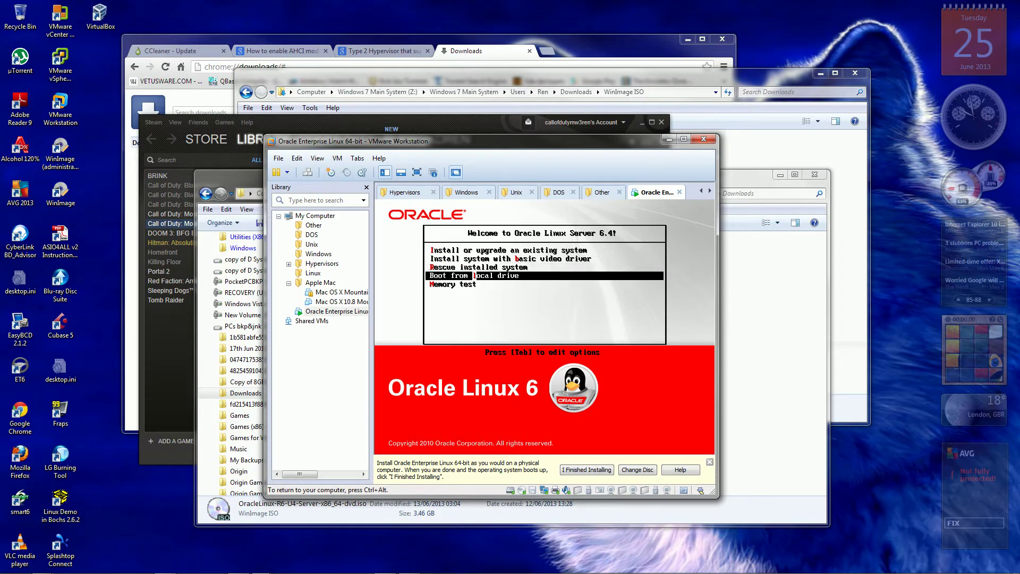
key(Down)
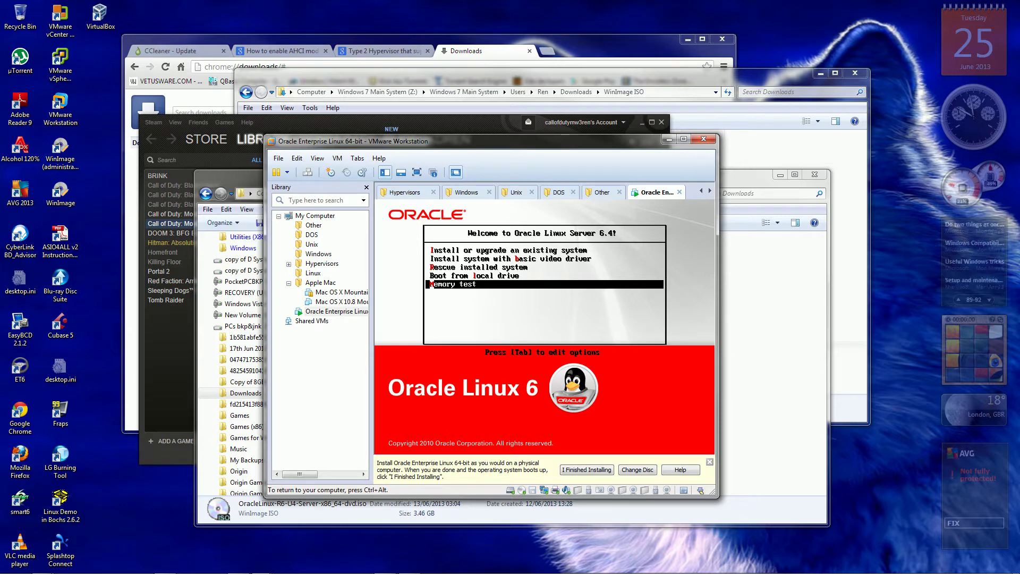
key(Up)
key(Up)
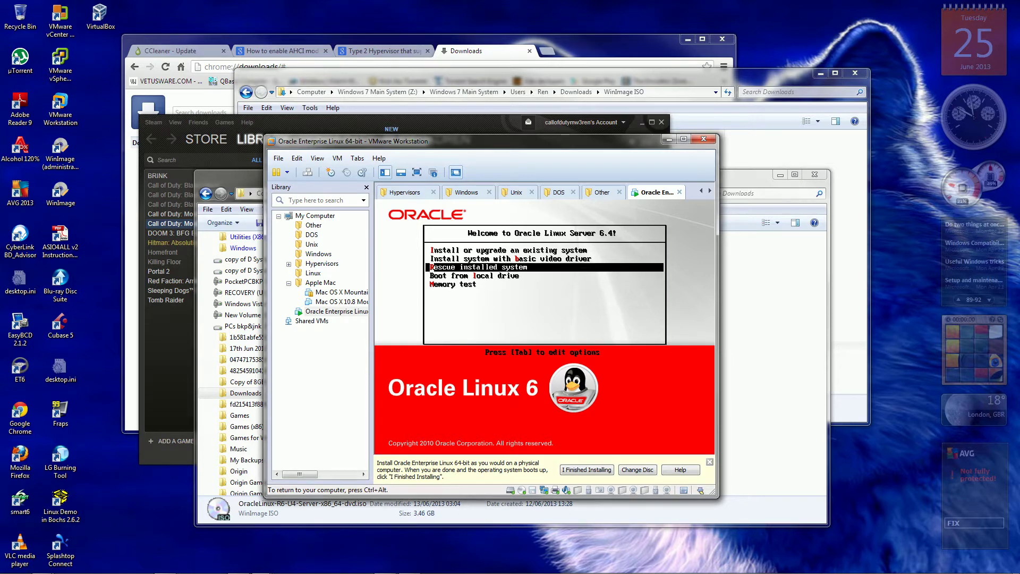
key(Up)
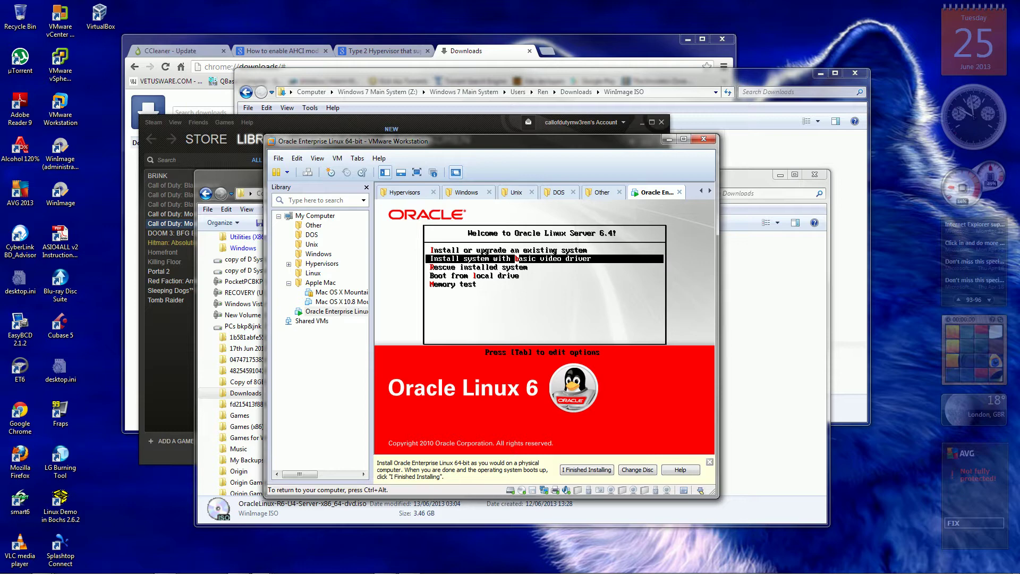
key(Up)
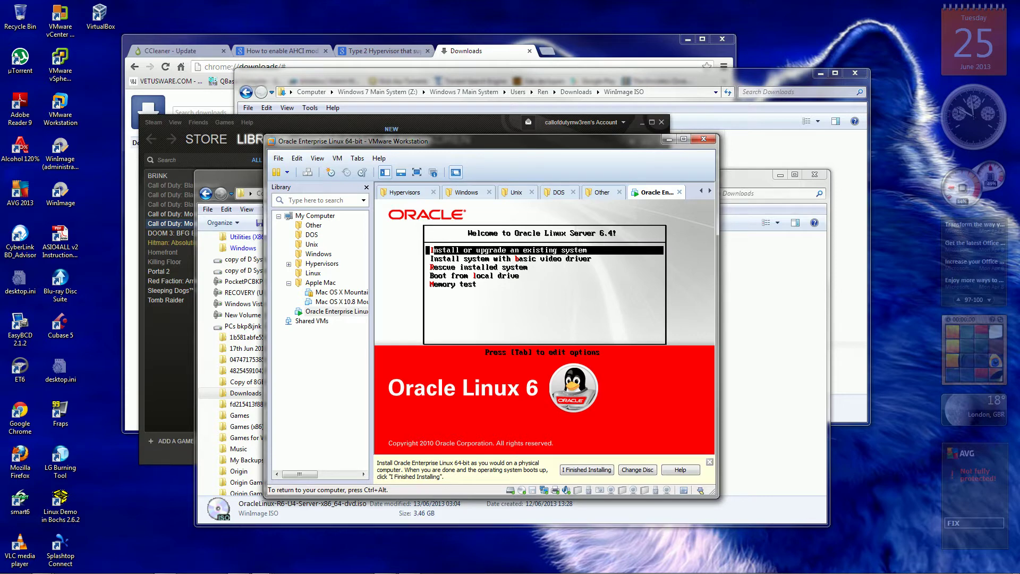
key(Return)
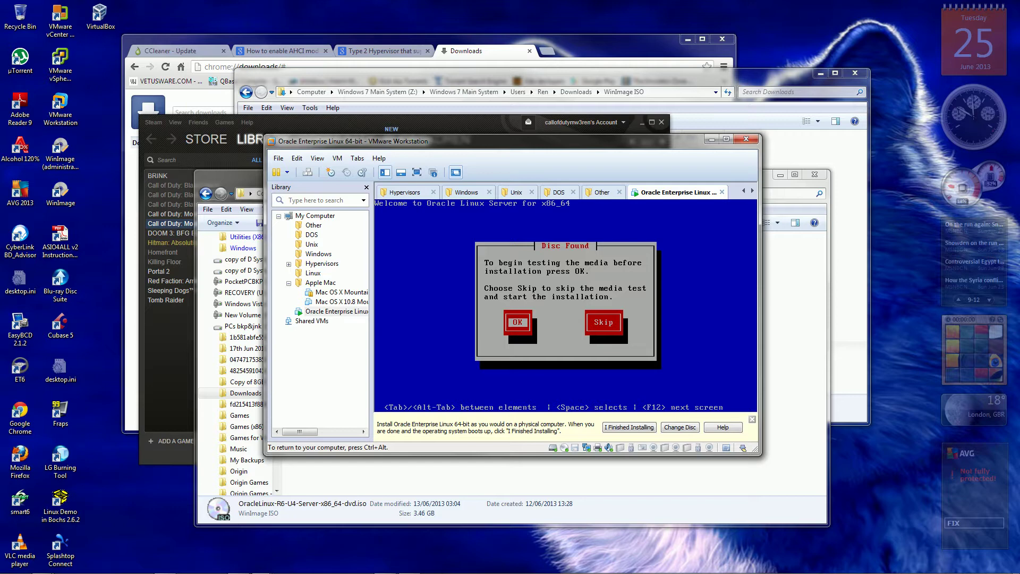
Test the installation disc, then acknowledge the Success and Media ejected messages.
key(Return)
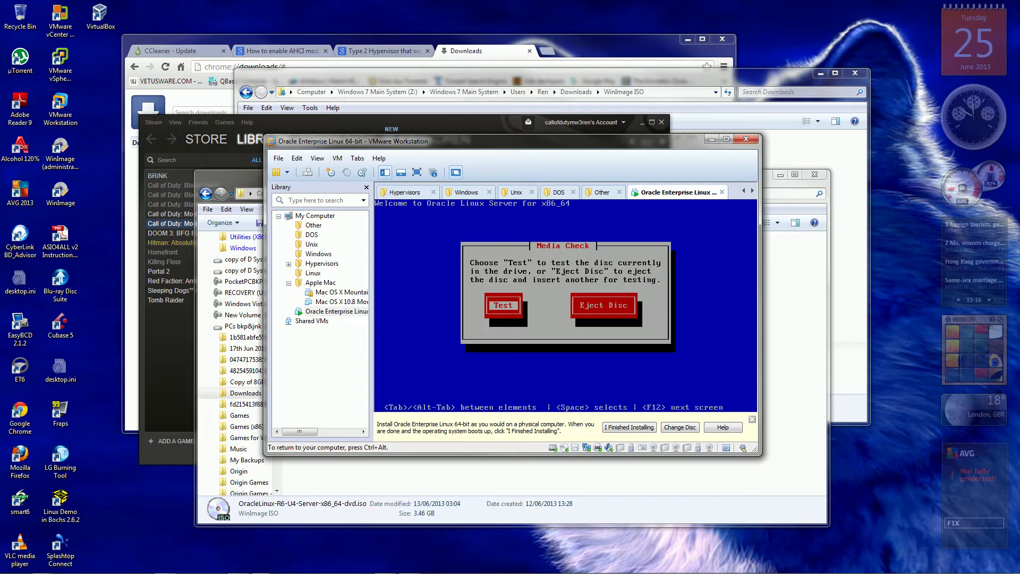
key(Return)
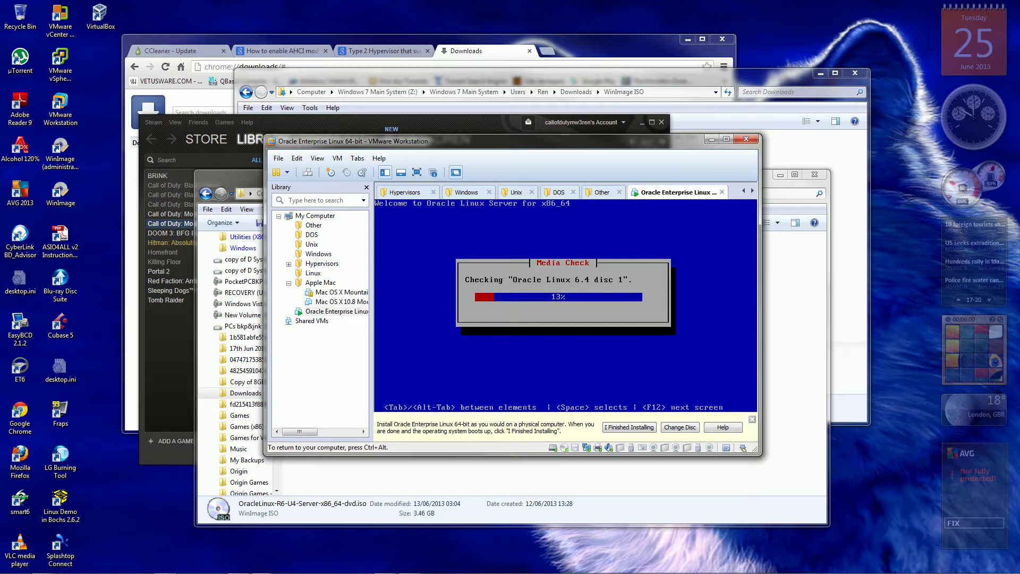
key(ctrl+alt)
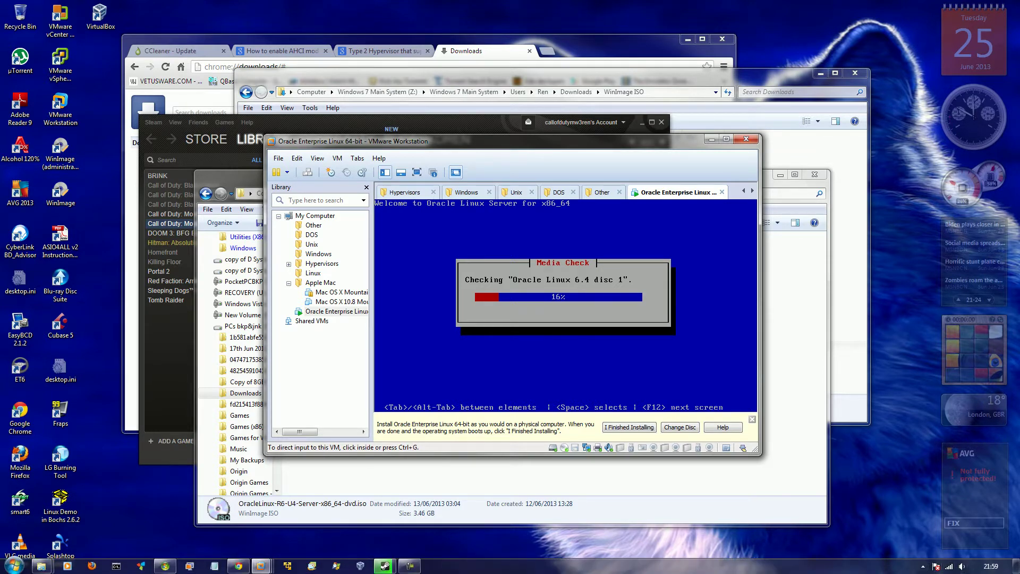
click(410, 565)
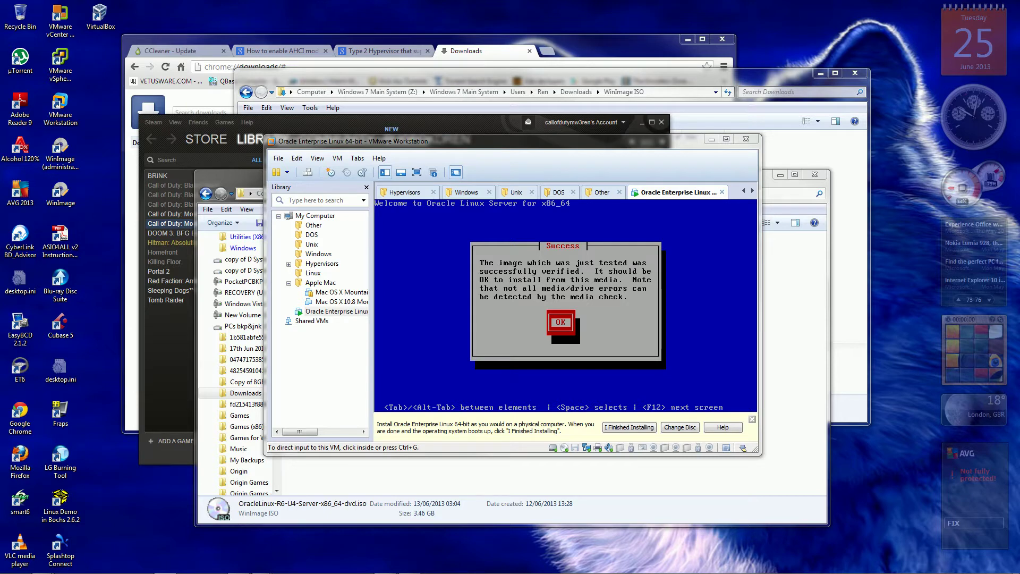
key(ctrl+g)
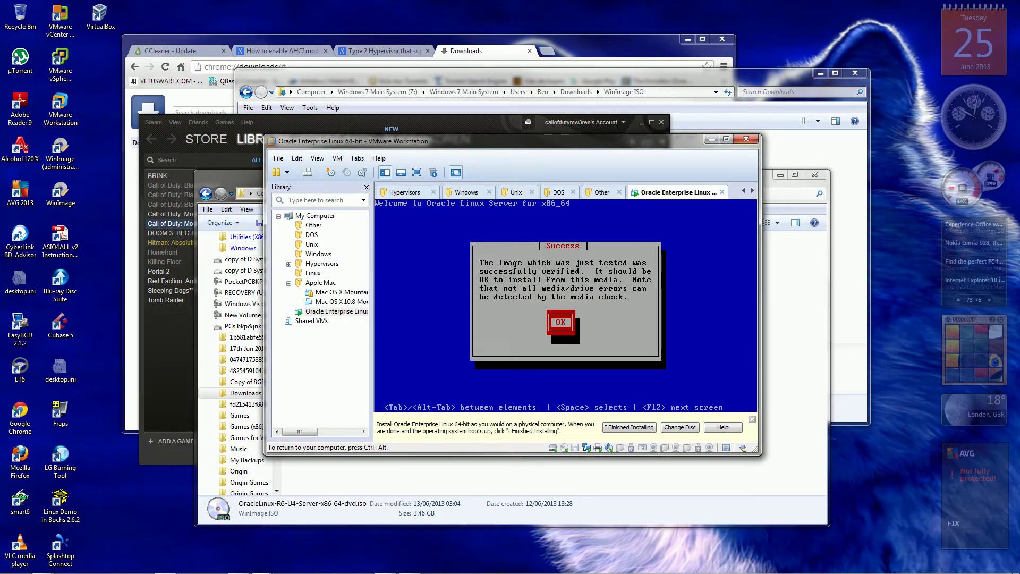
key(Return)
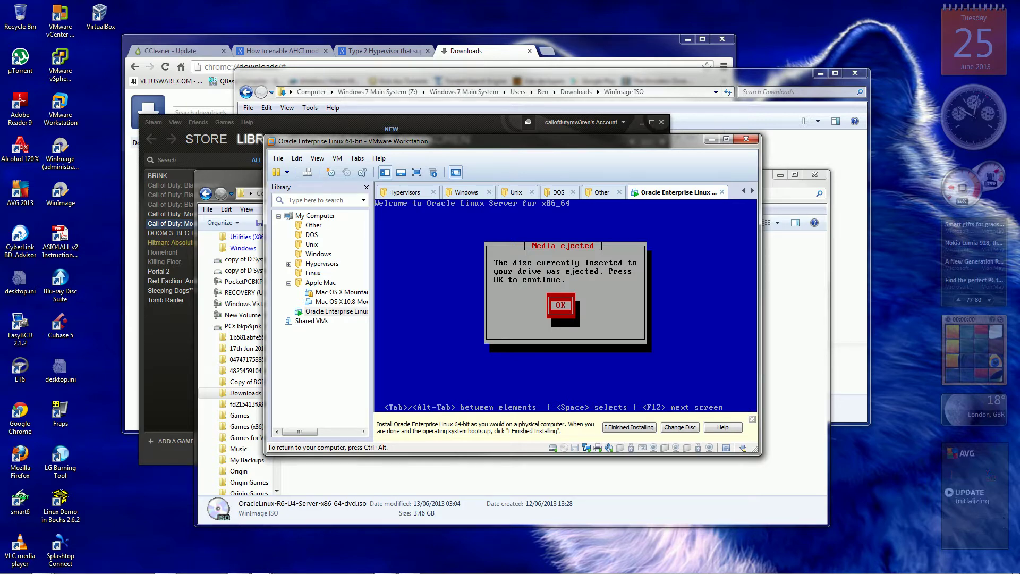
key(Return)
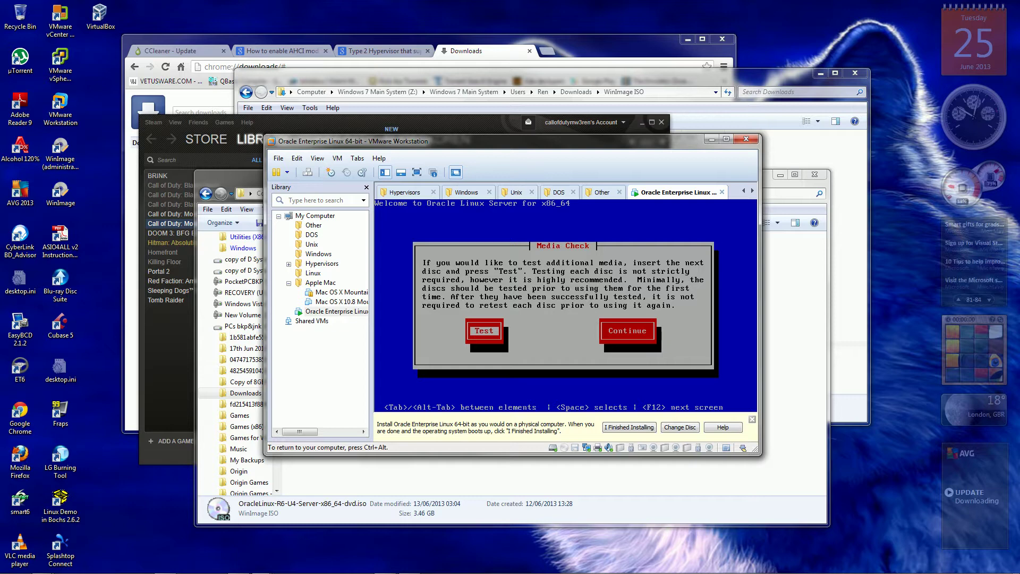
Reconnect the VM's virtual CD/DVD drive from the status bar.
key(ctrl+alt)
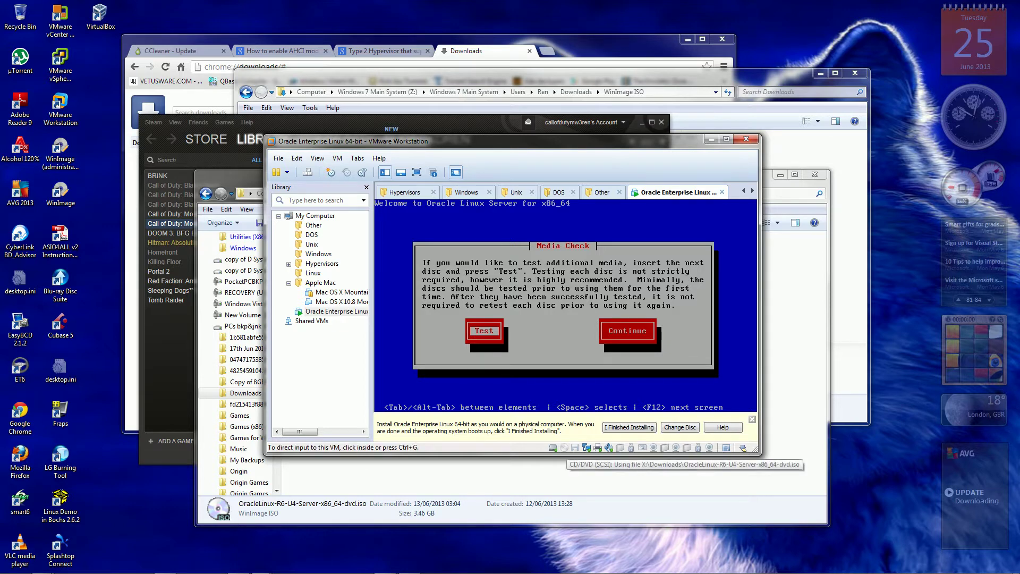
click(564, 448)
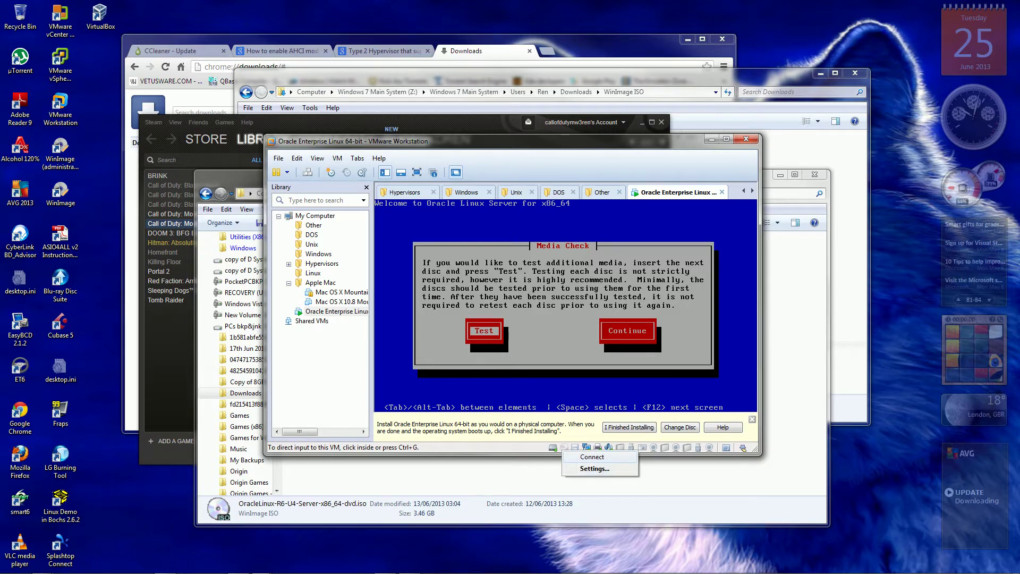
click(592, 457)
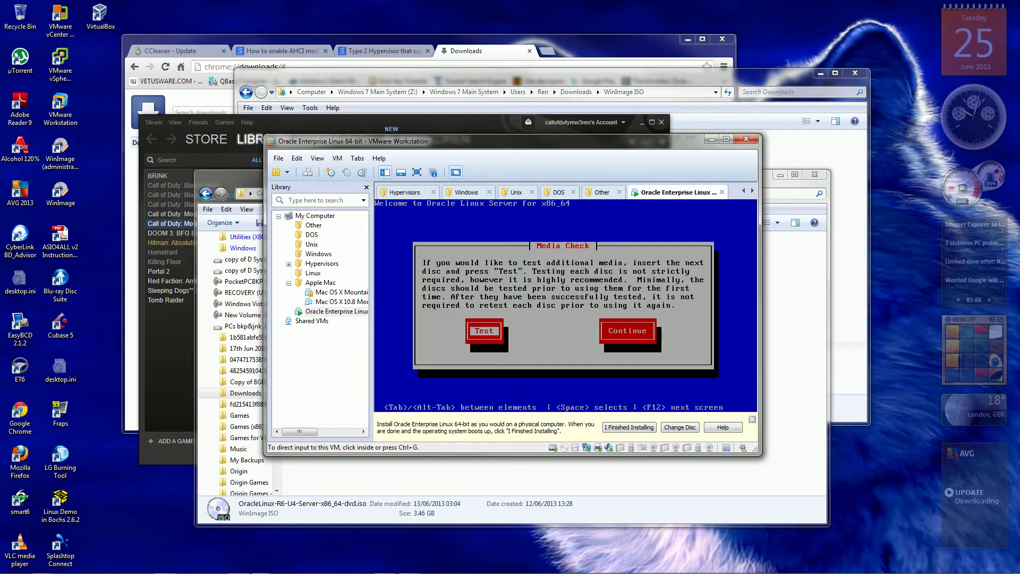
right_click(564, 447)
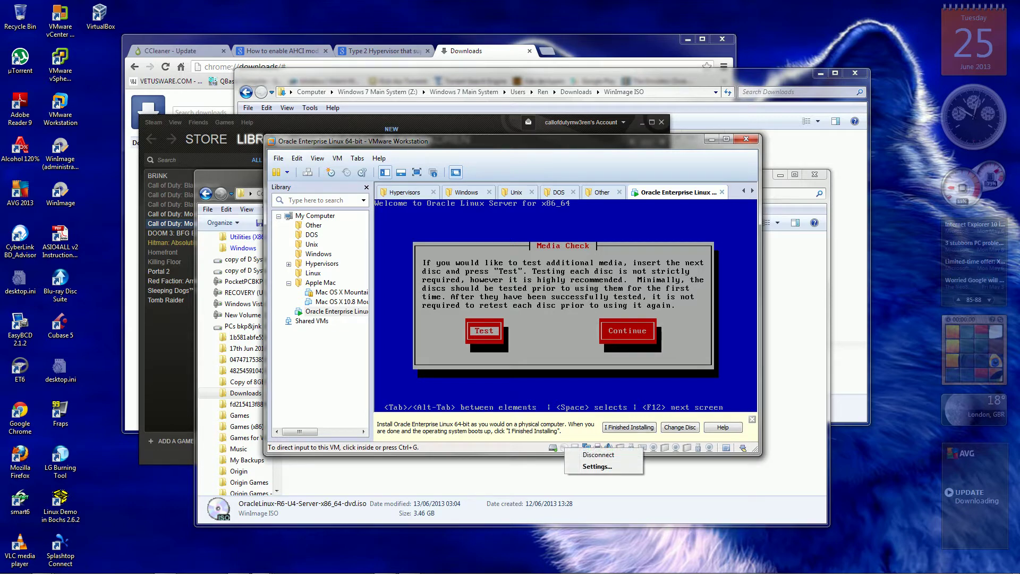
key(Escape)
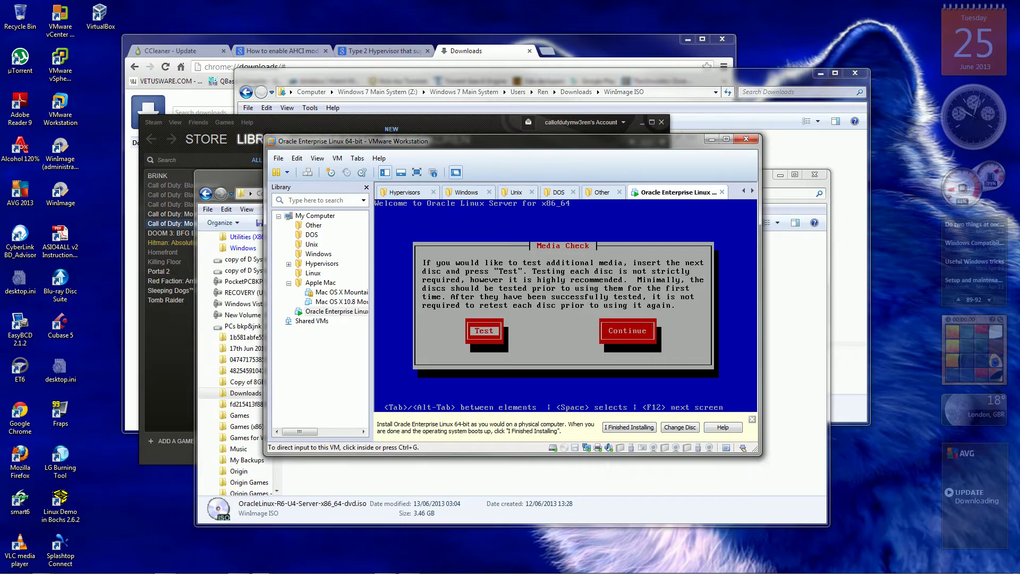
Continue without testing more discs to launch the Oracle Linux 6 graphical installer.
key(ctrl+g)
key(Tab)
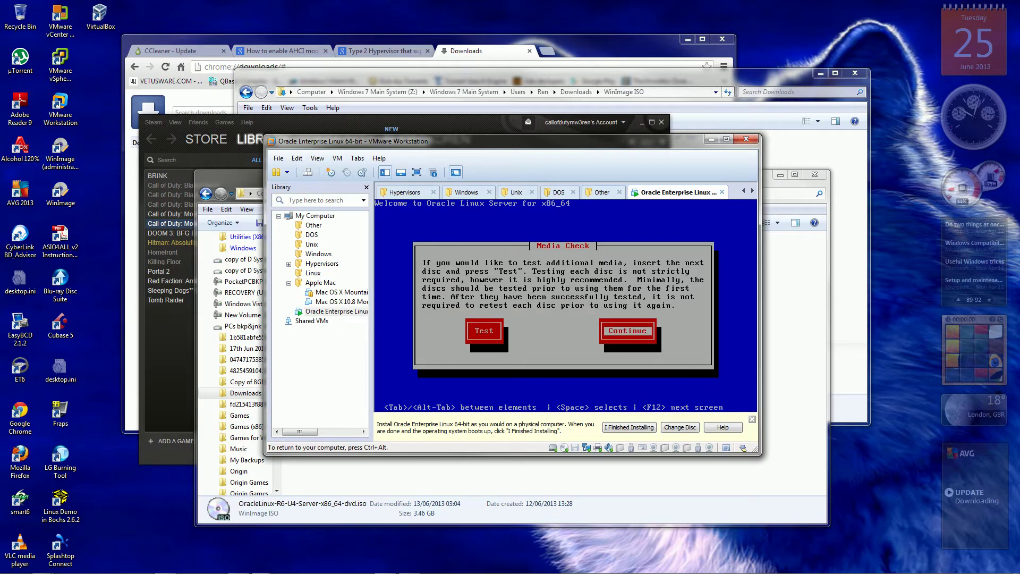
key(Return)
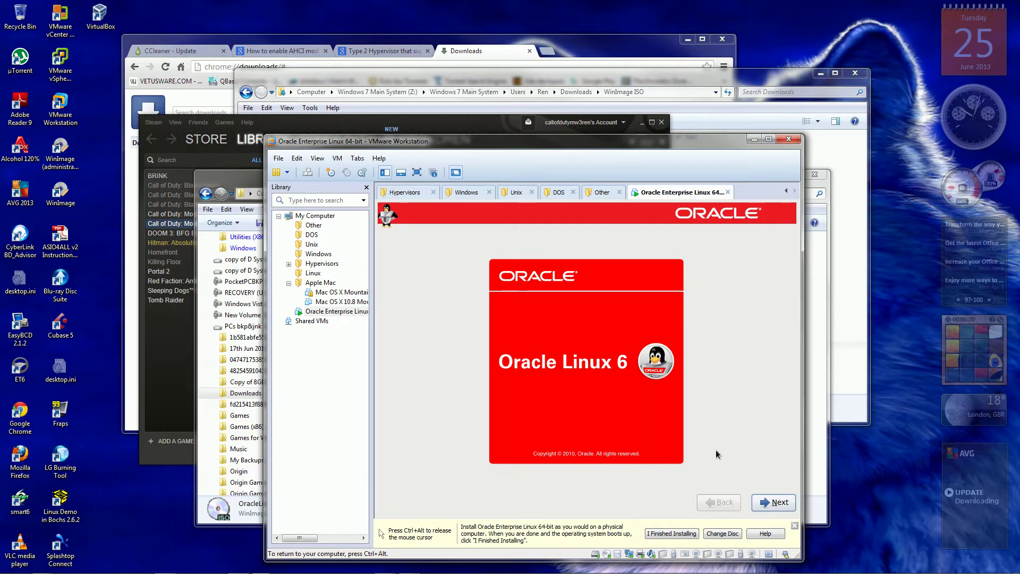
Keep English, choose the United Kingdom keyboard, and accept Basic Storage Devices.
click(770, 503)
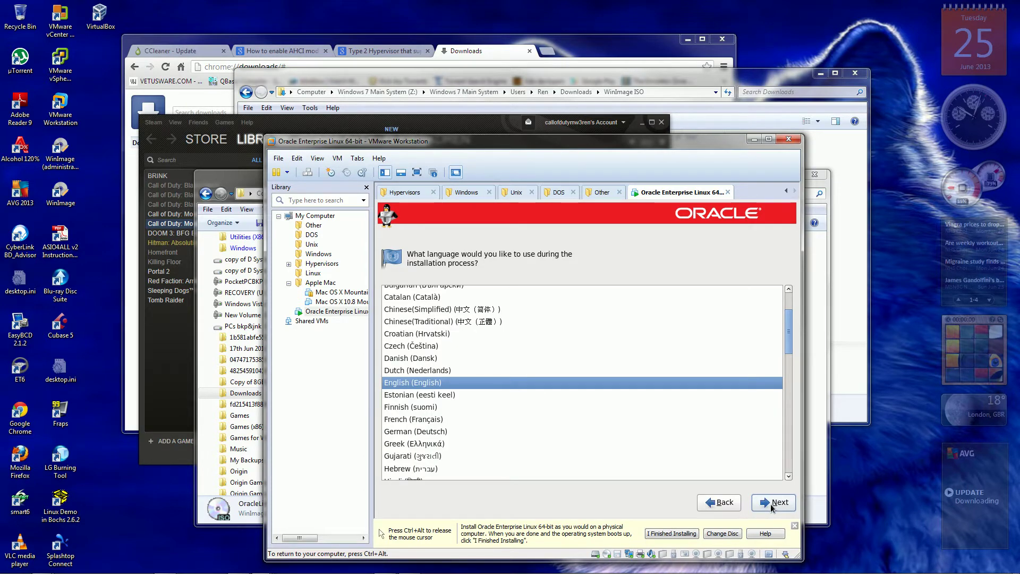
click(772, 506)
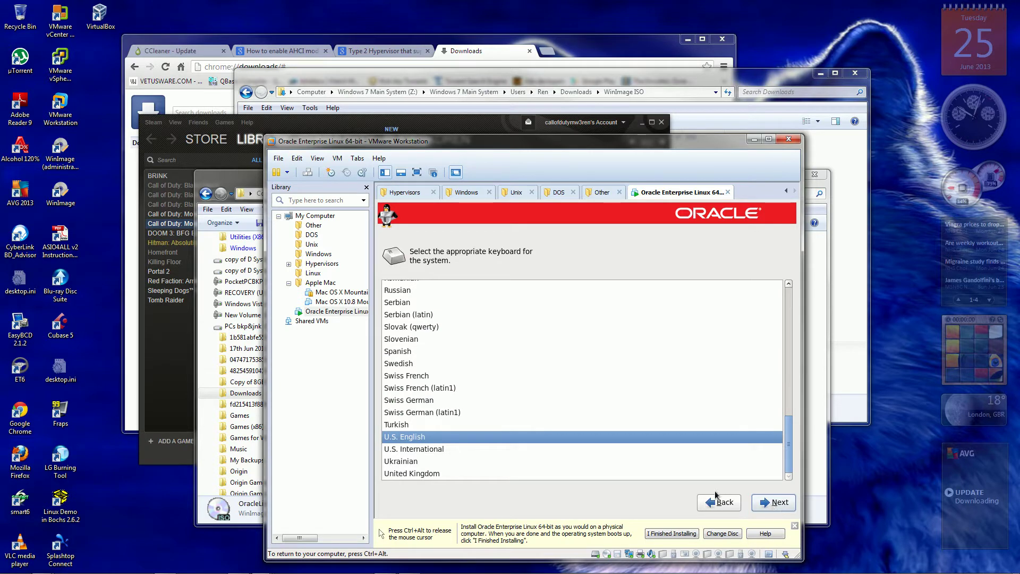
click(429, 474)
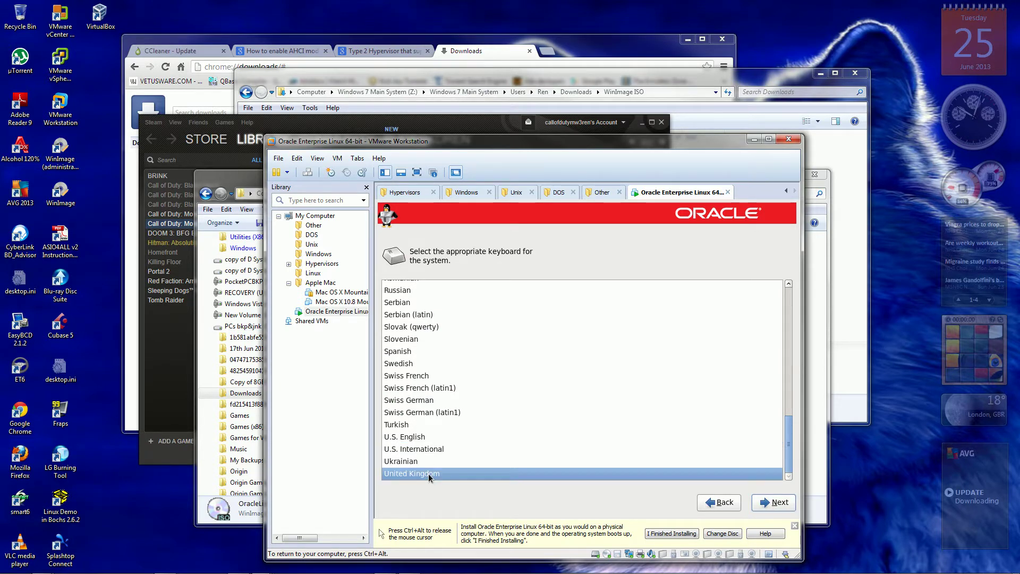
click(779, 504)
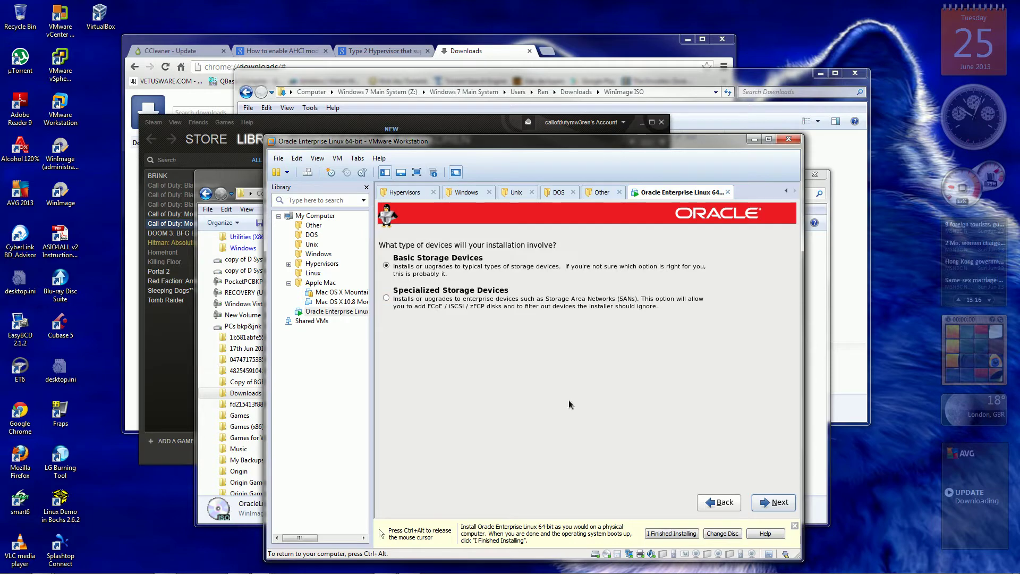
click(777, 504)
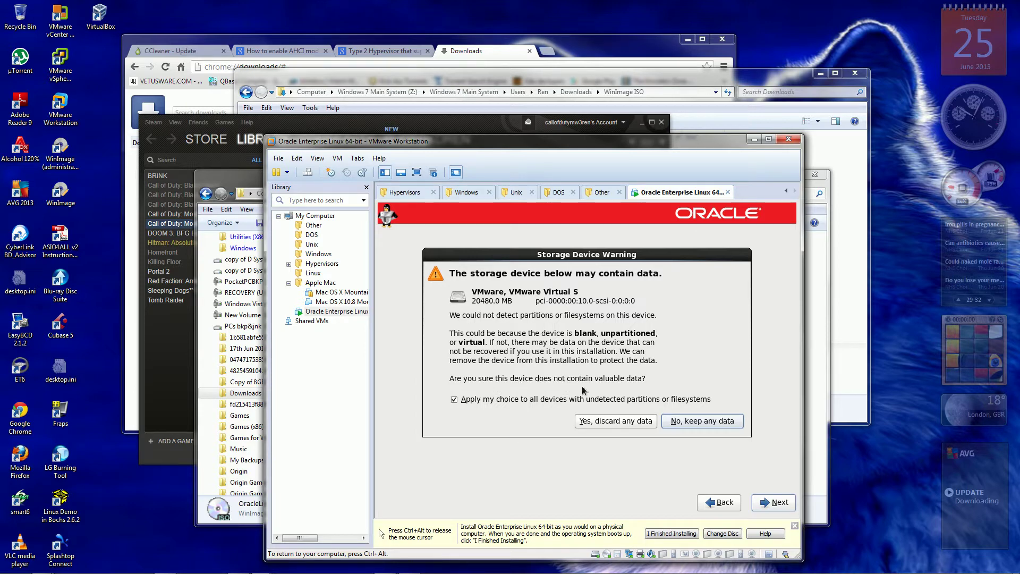
Discard the virtual disk's data and replace localhost with a custom hostname before .localdomain.
click(602, 421)
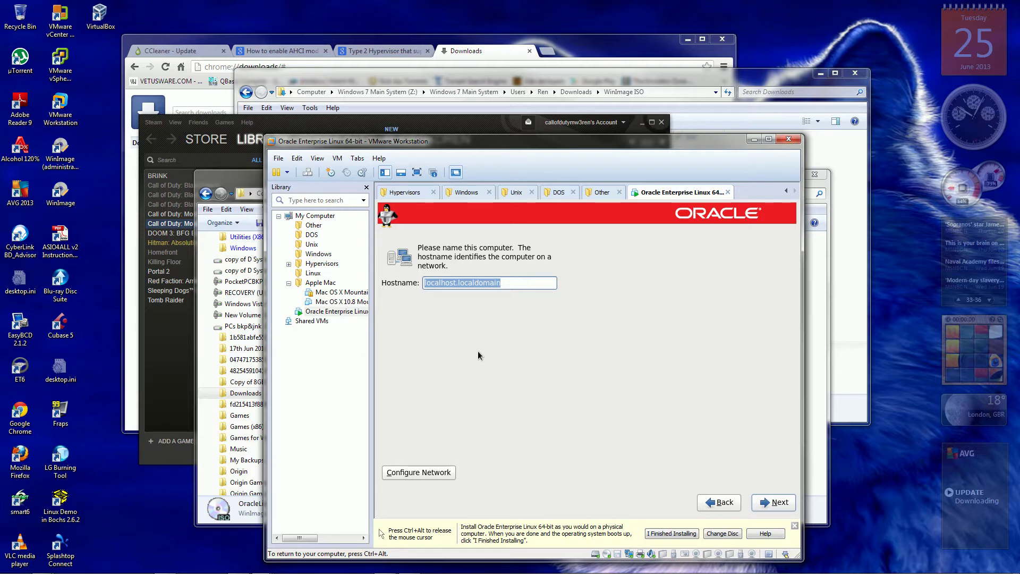
key(Home)
key(Right)
key(Right)
key(Right)
key(Right)
key(Right)
key(Right)
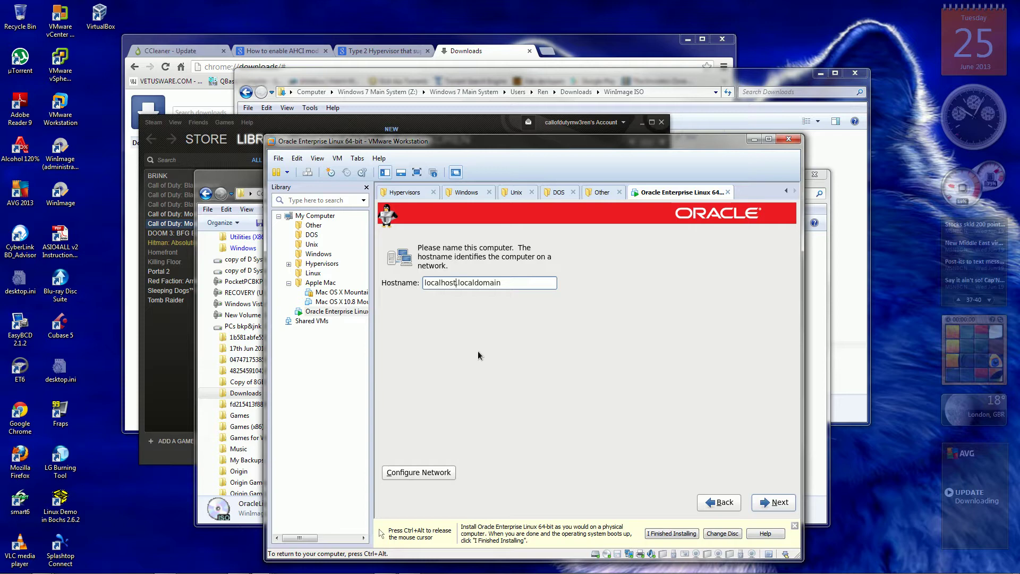
key(BackSpace)
key(BackSpace)
key(BackSpace)
key(BackSpace)
key(BackSpace)
key(BackSpace)
key(BackSpace)
key(BackSpace)
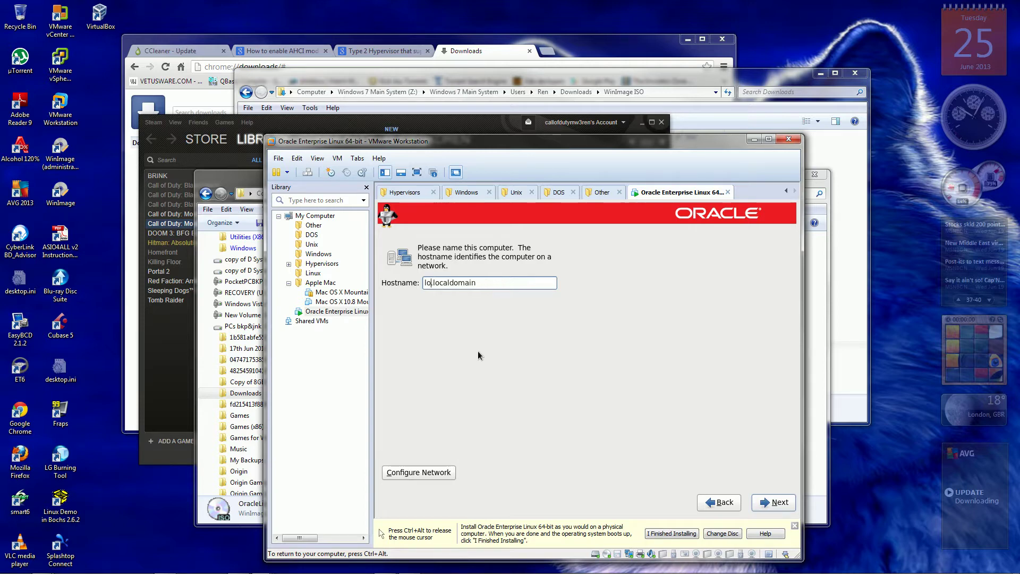
key(BackSpace)
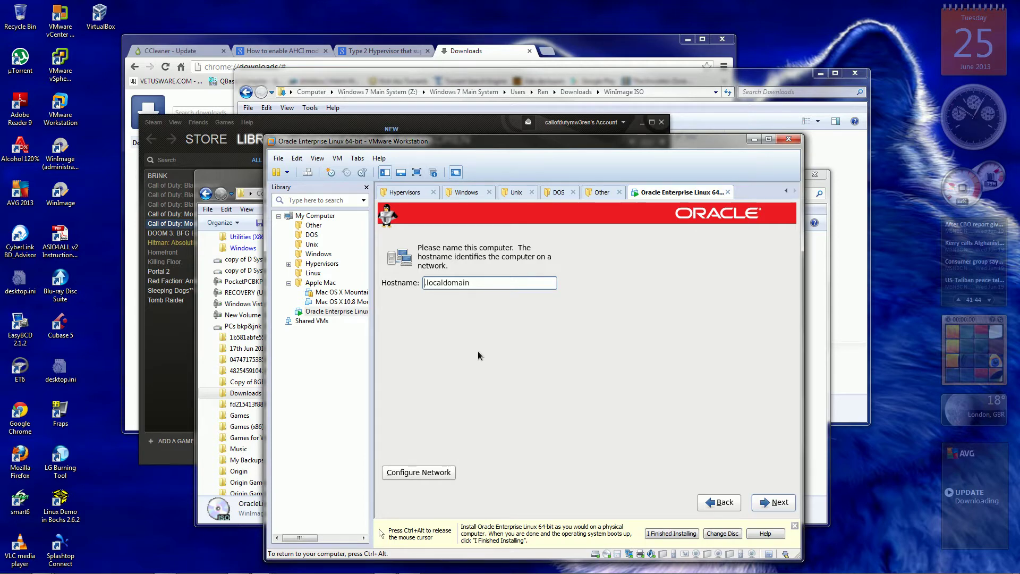
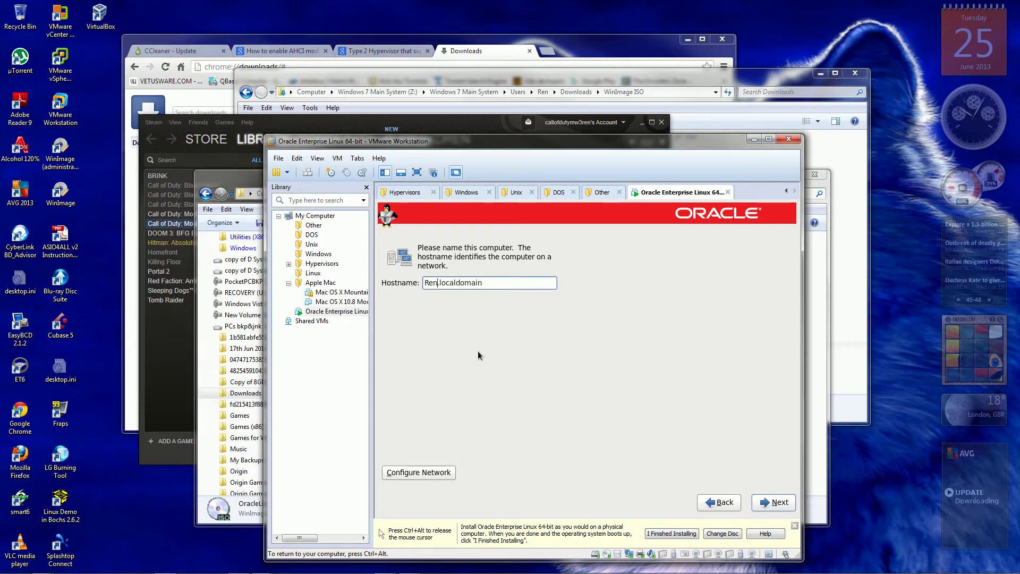
Open Network Connections and edit the System eth0 wired connection.
click(435, 473)
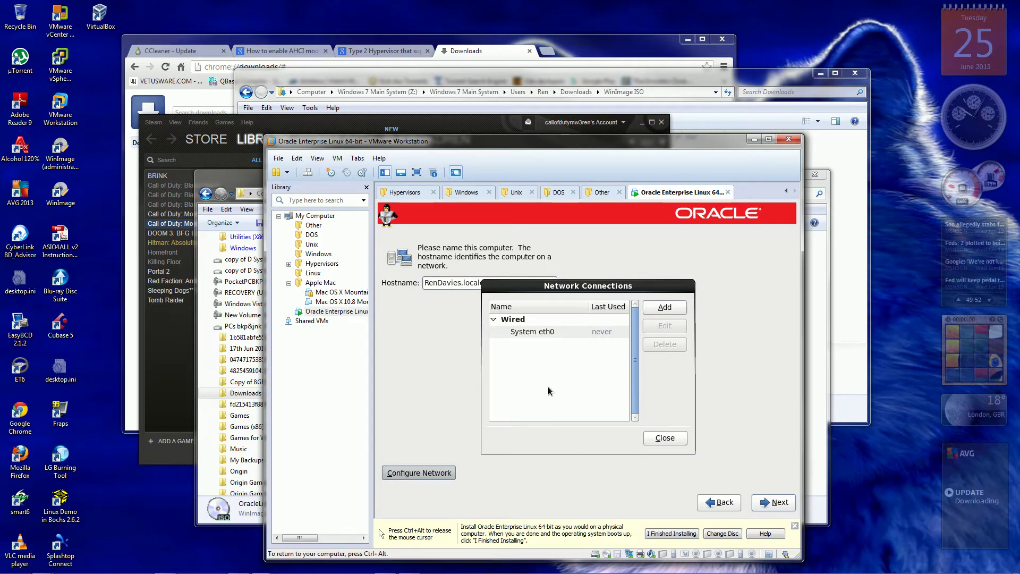
click(553, 332)
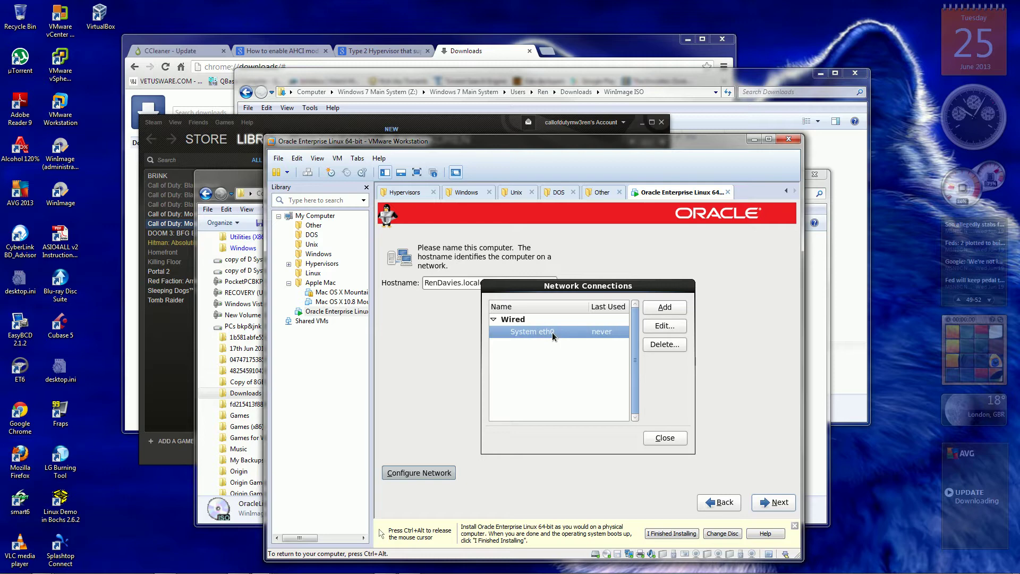
click(665, 328)
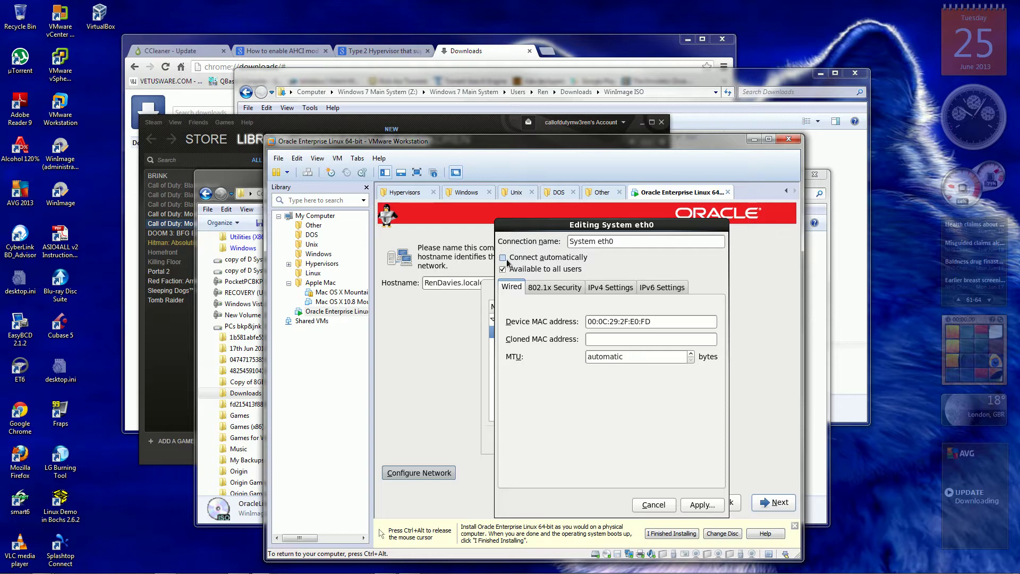
Tick Connect automatically for eth0 and set its IPv6 Method to Automatic, then release input.
click(504, 259)
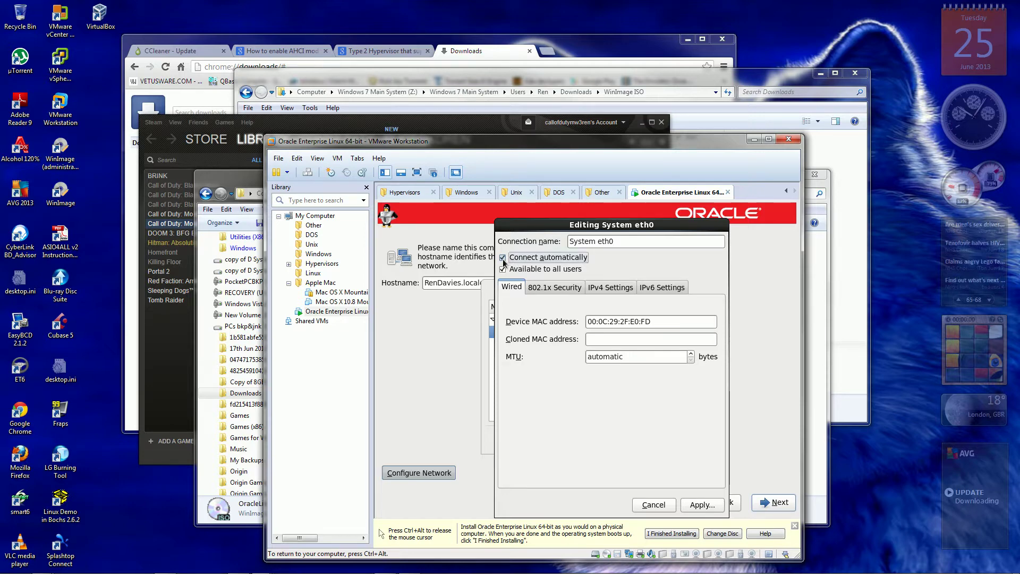
click(543, 287)
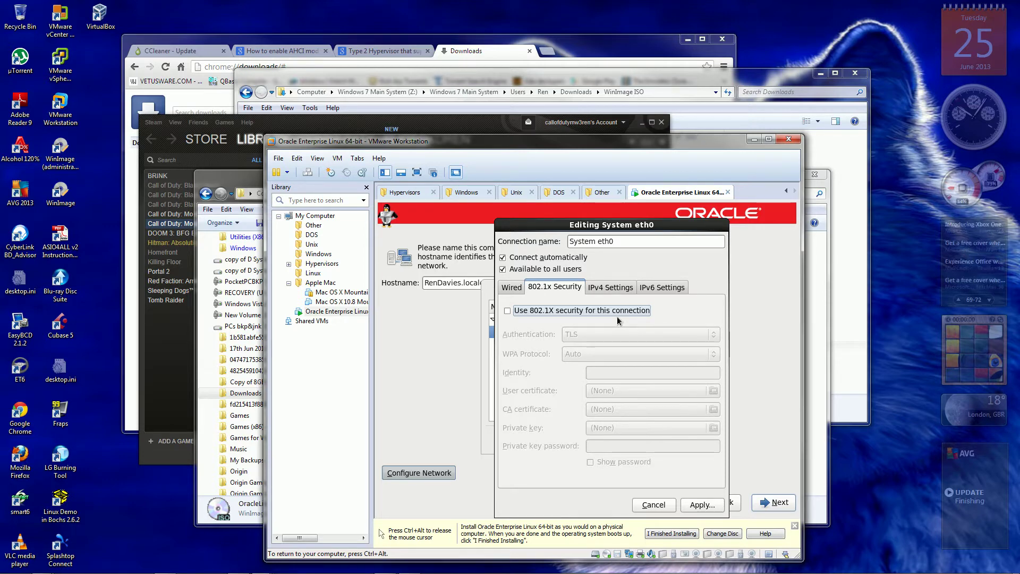
click(619, 289)
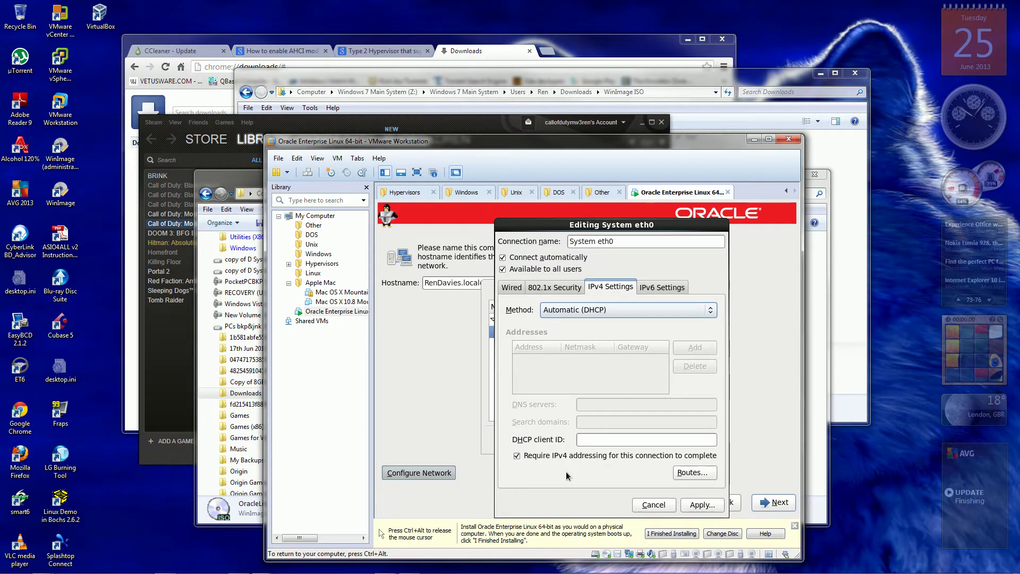
click(678, 290)
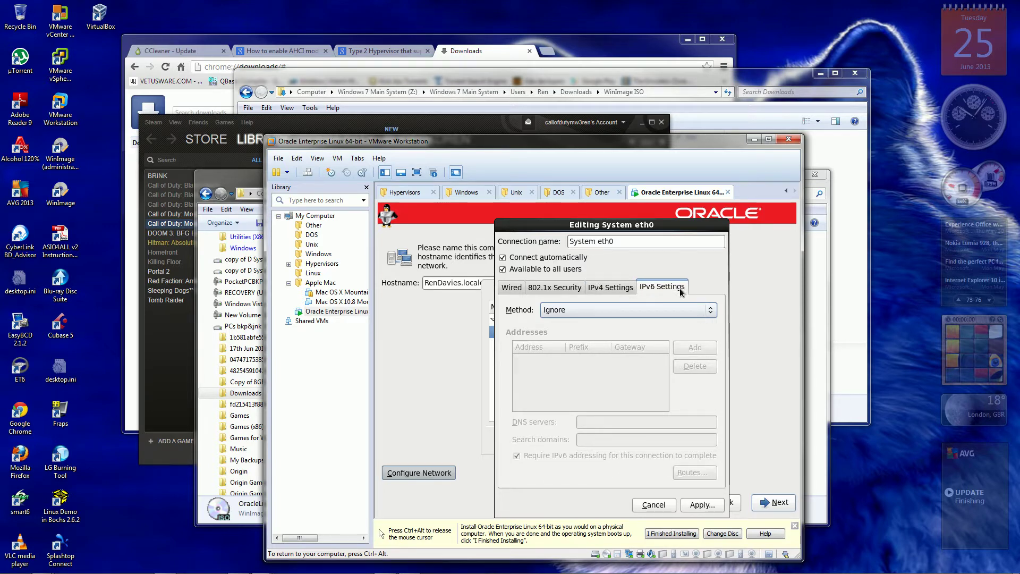
click(711, 310)
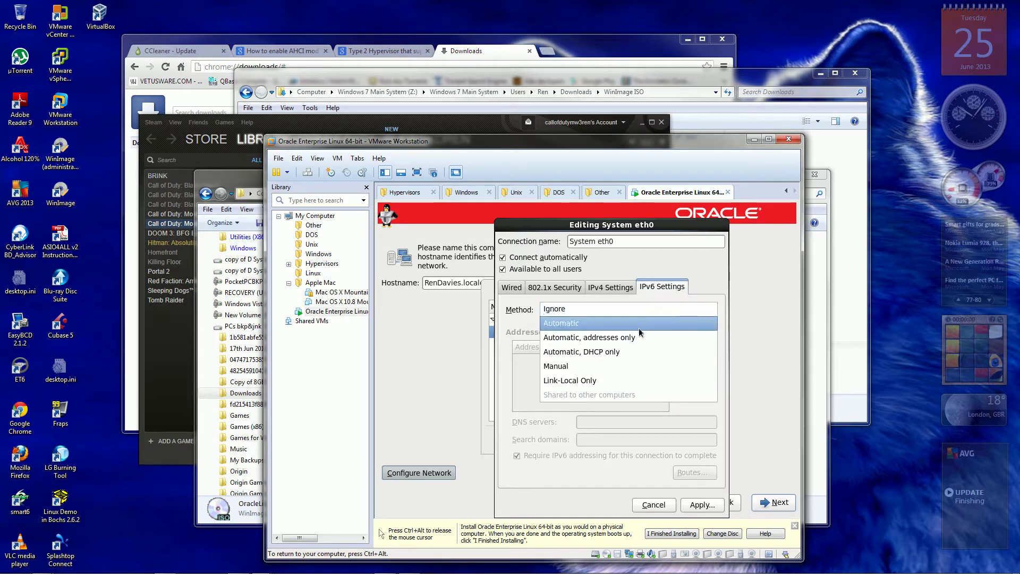
click(626, 324)
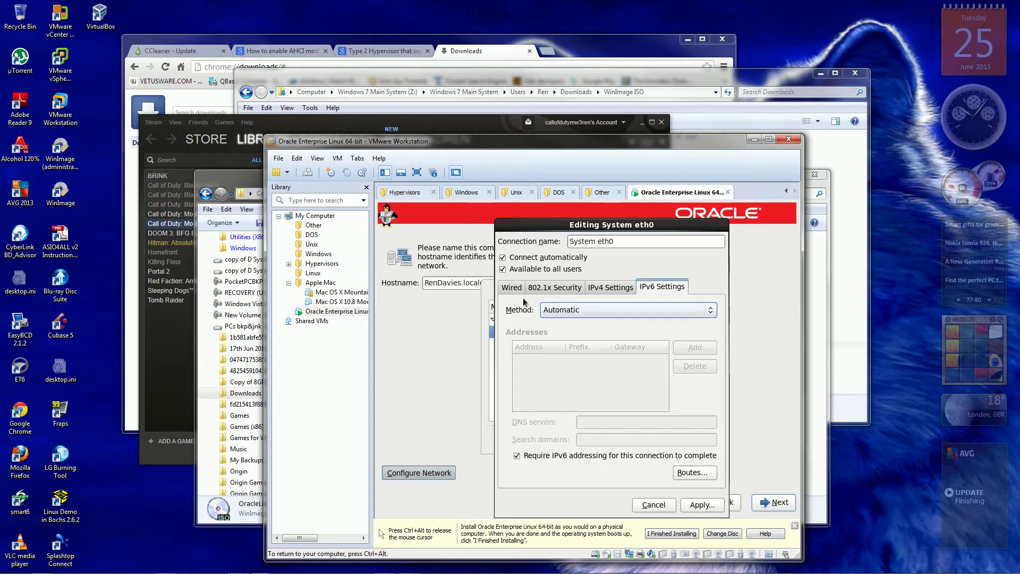
click(511, 287)
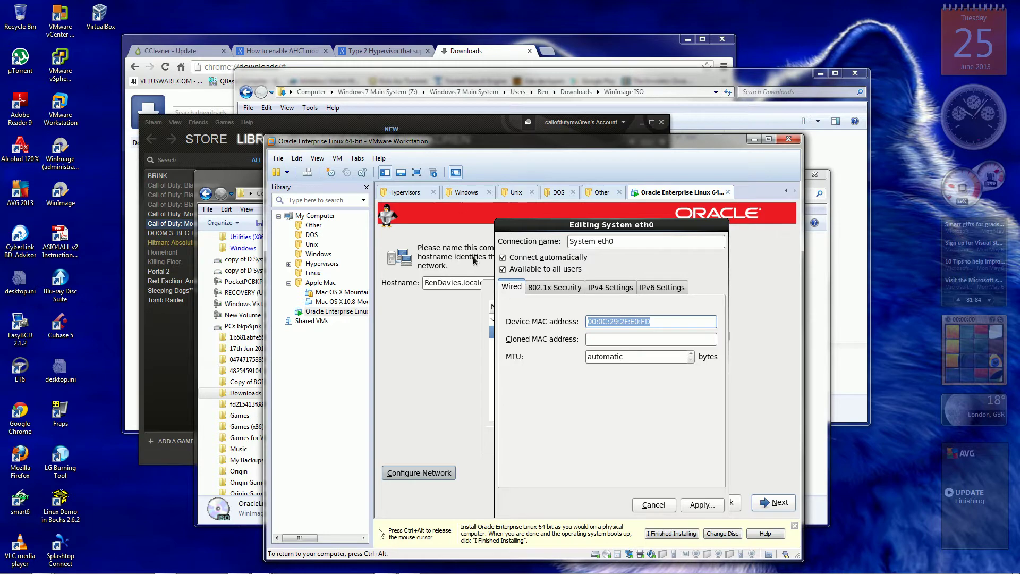
key(ctrl+alt)
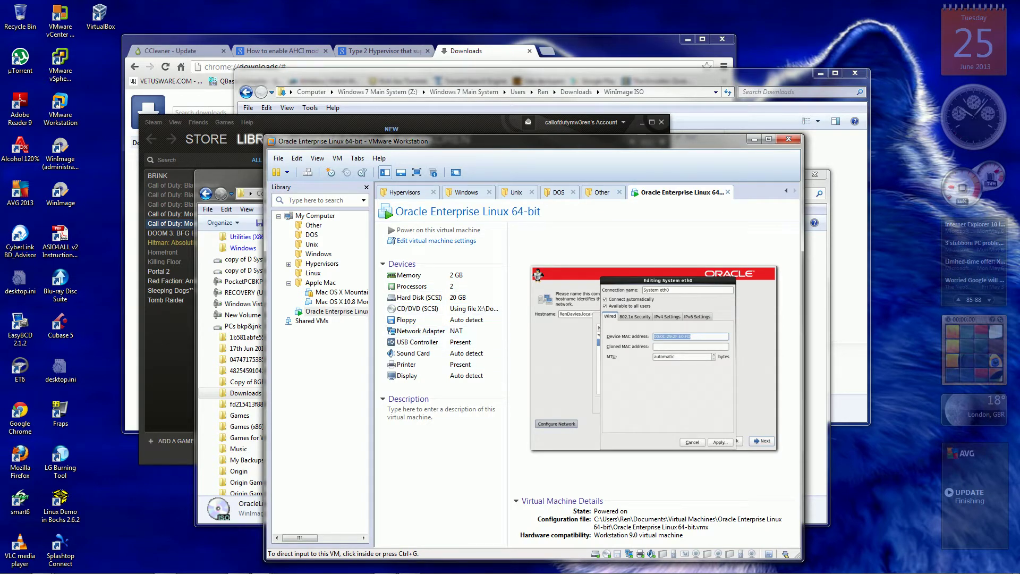
click(421, 331)
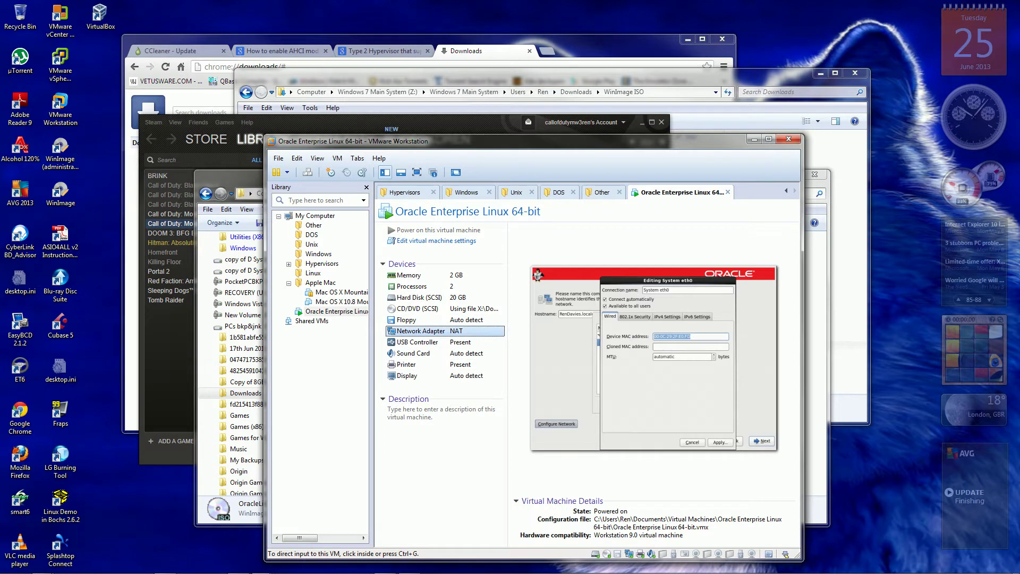
double_click(421, 331)
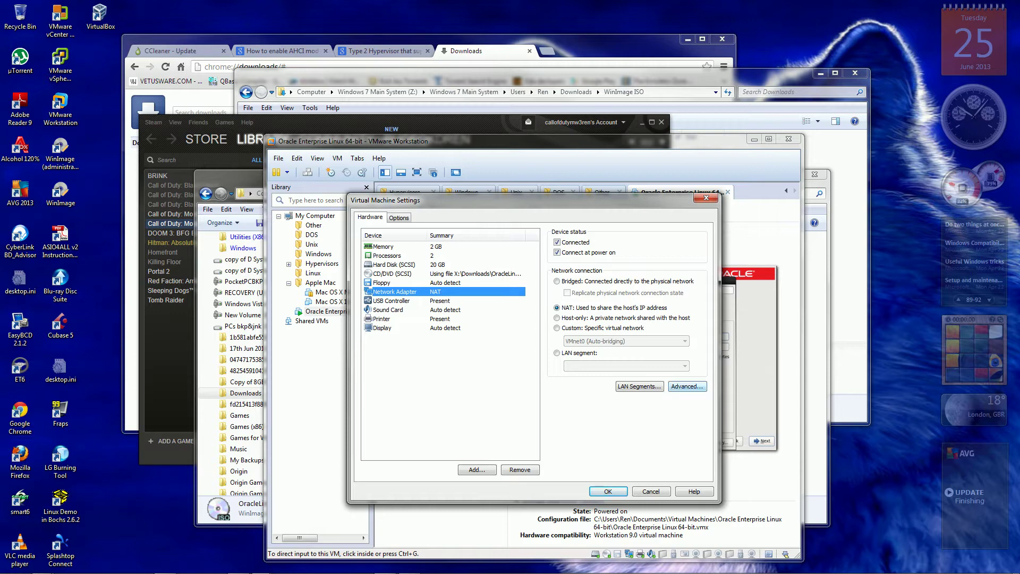
click(687, 387)
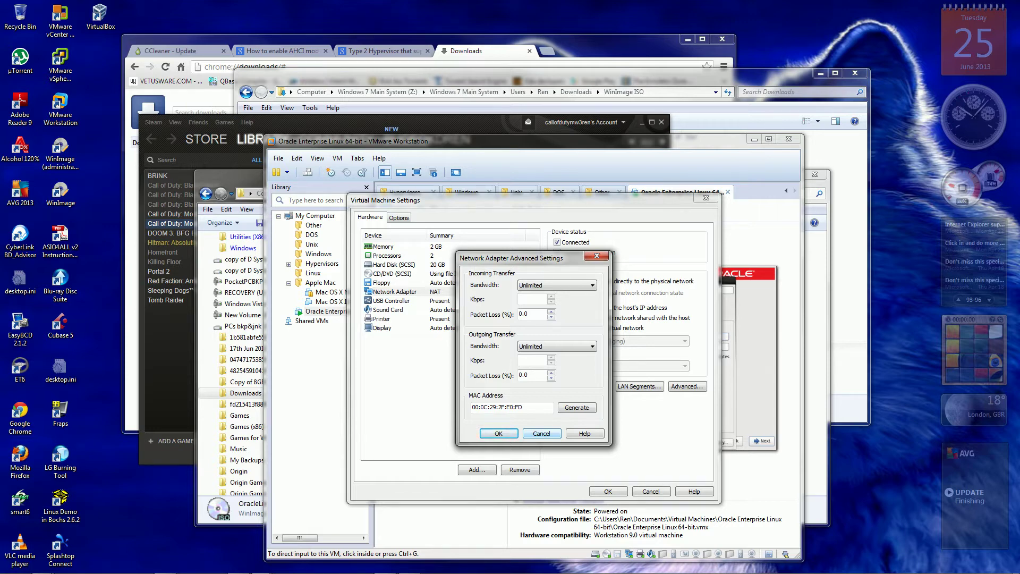
click(541, 434)
key(Return)
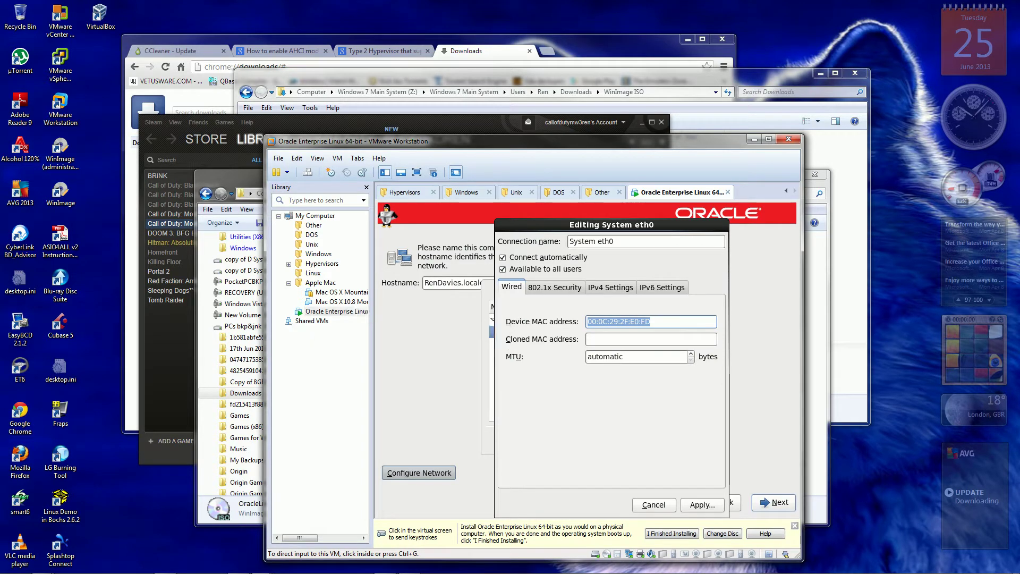
drag(372, 141, 578, 75)
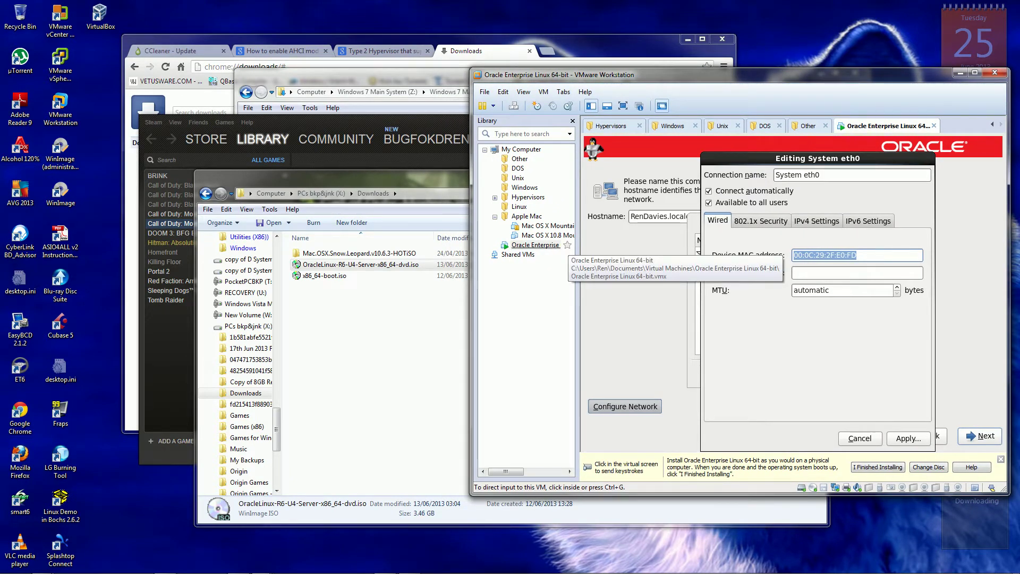
right_click(522, 245)
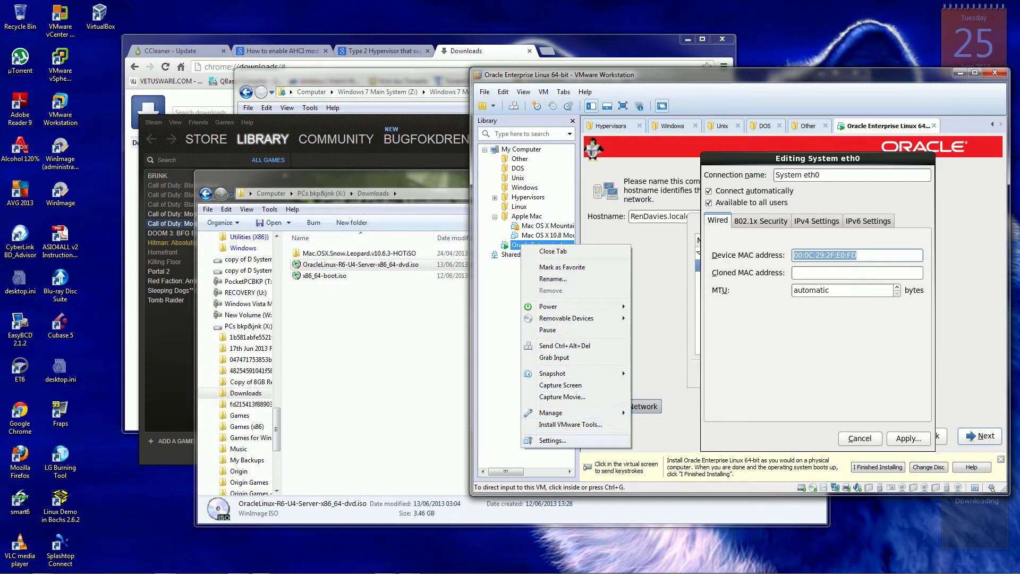
click(553, 440)
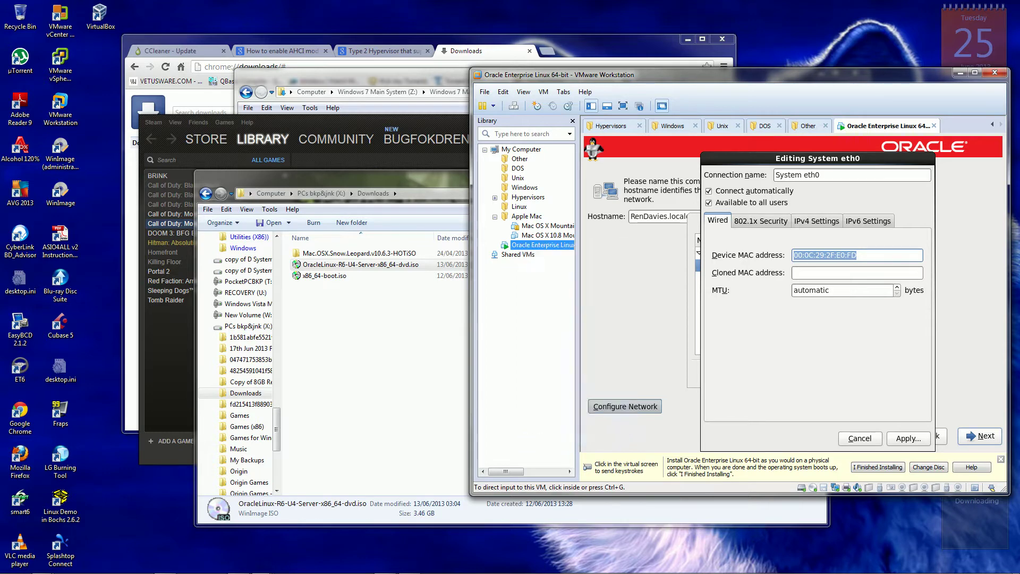
drag(611, 133, 180, 126)
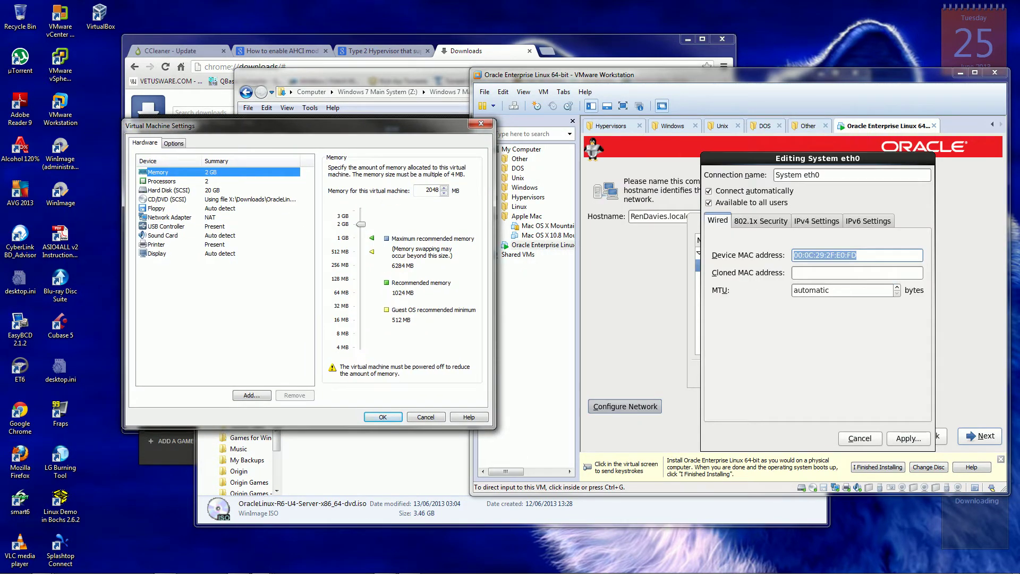
click(169, 217)
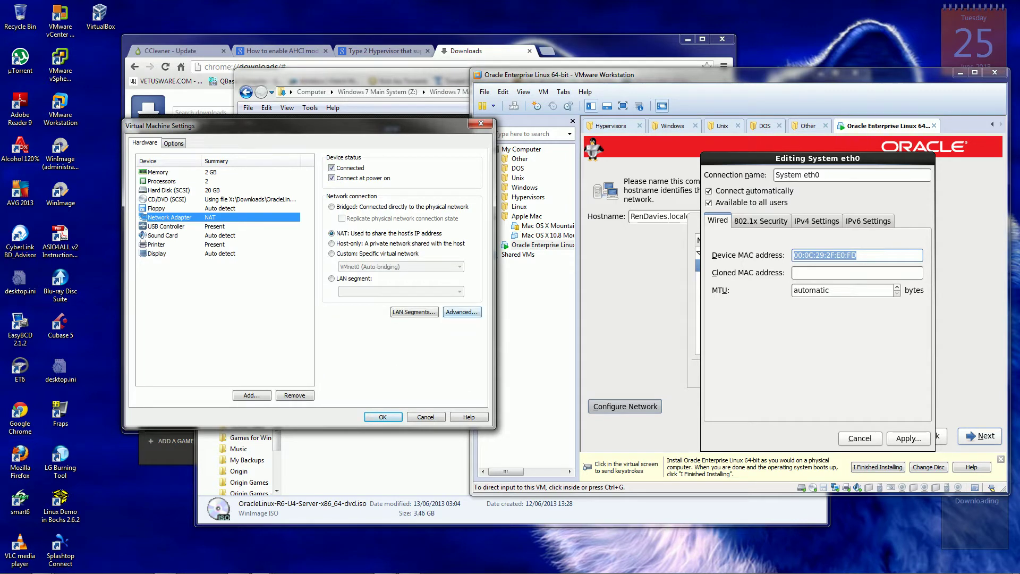
click(462, 312)
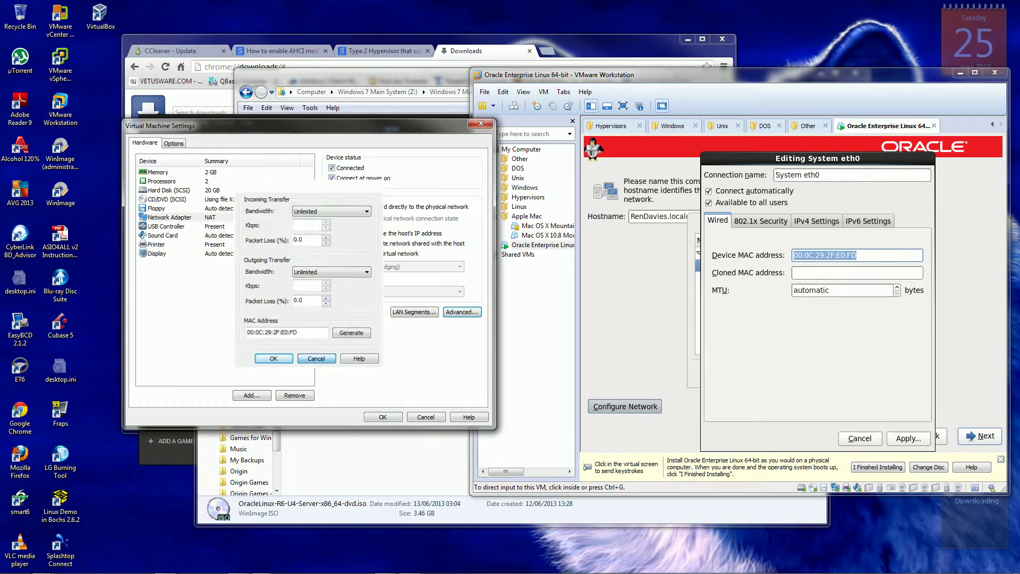
key(Return)
key(Return)
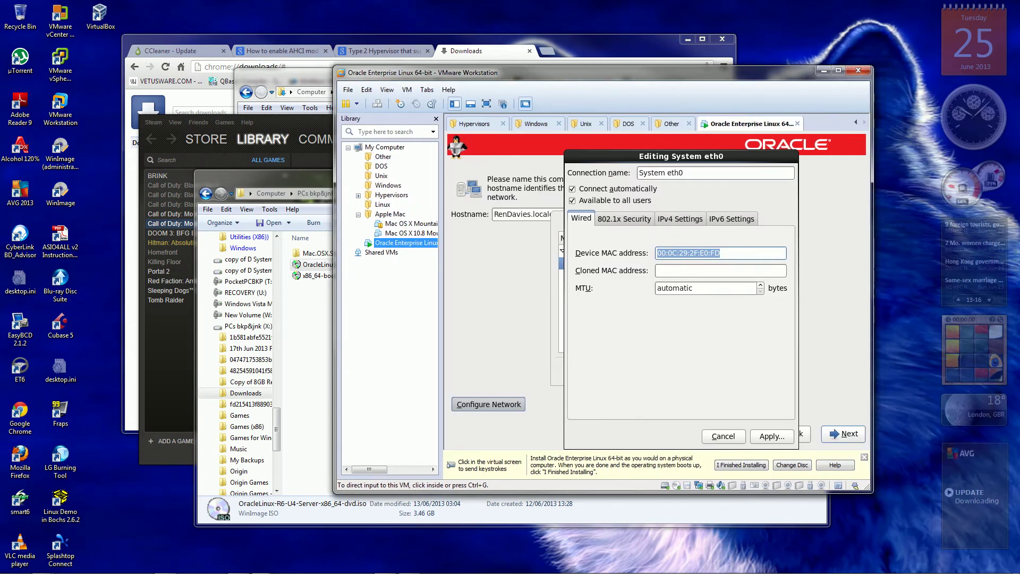
Apply the eth0 changes, close Network Connections, and dismiss the eth0 activation error.
click(531, 197)
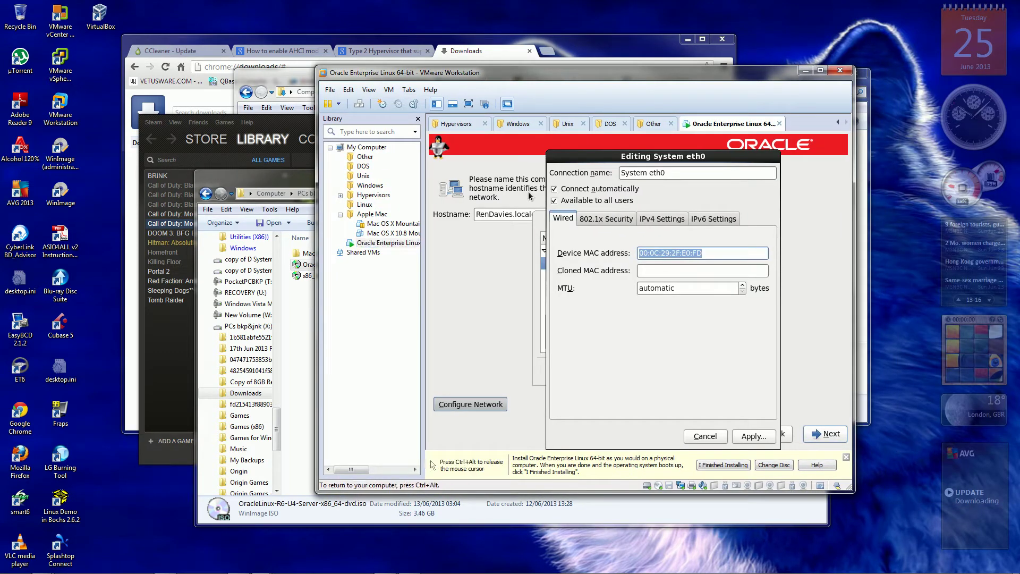
click(753, 436)
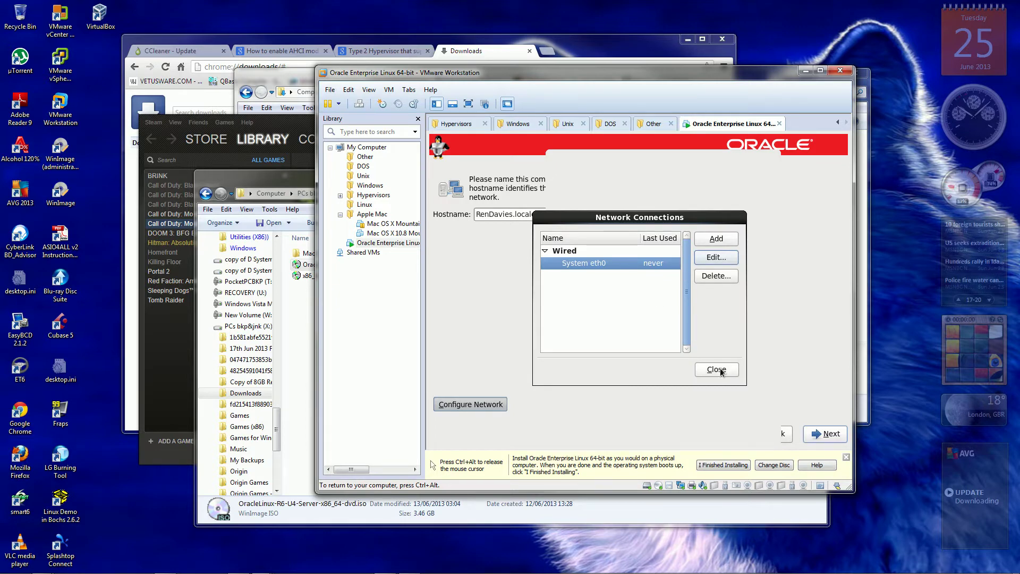
click(718, 370)
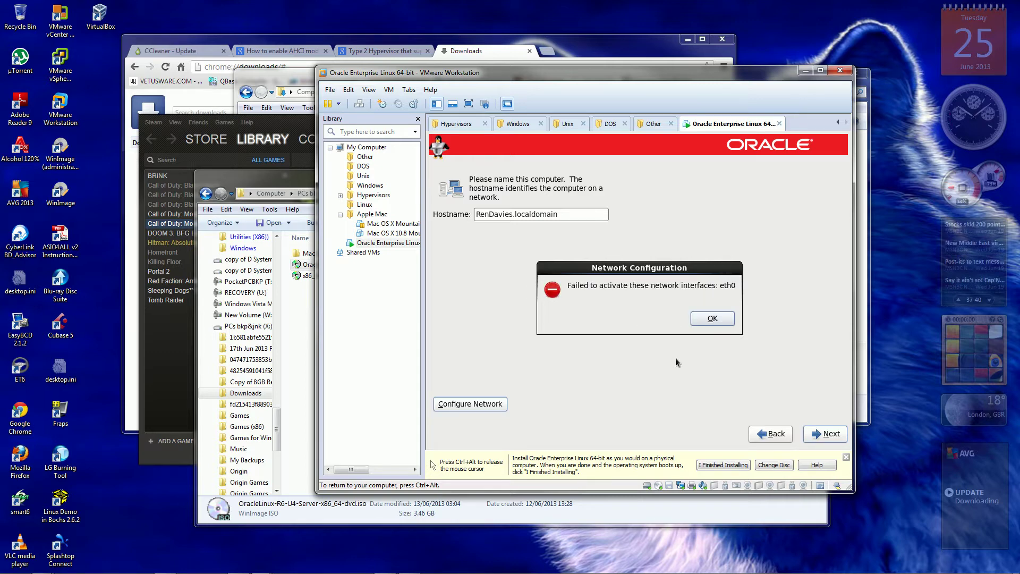
click(712, 318)
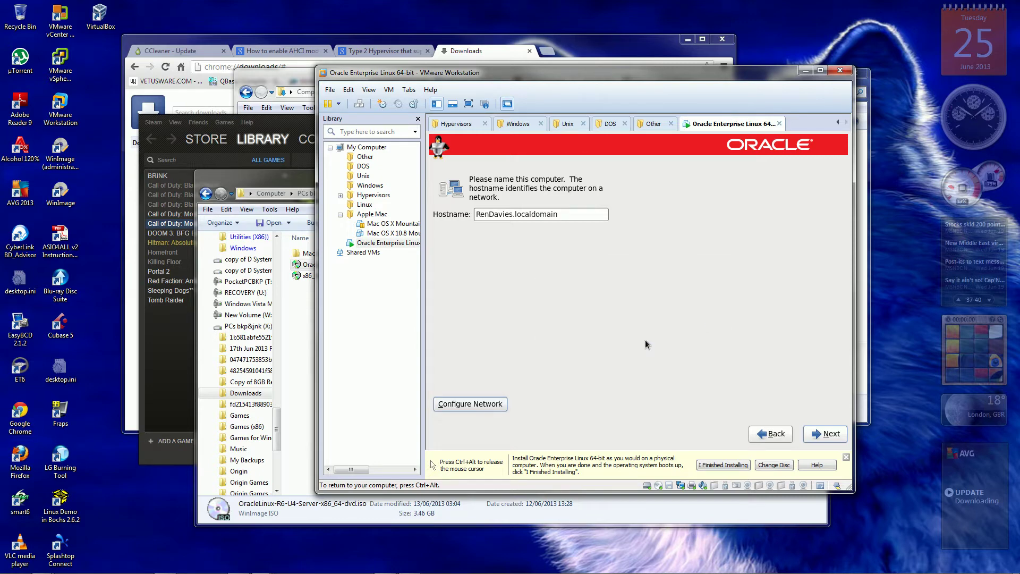
Reopen Network Connections and edit the System eth0 connection again.
click(476, 405)
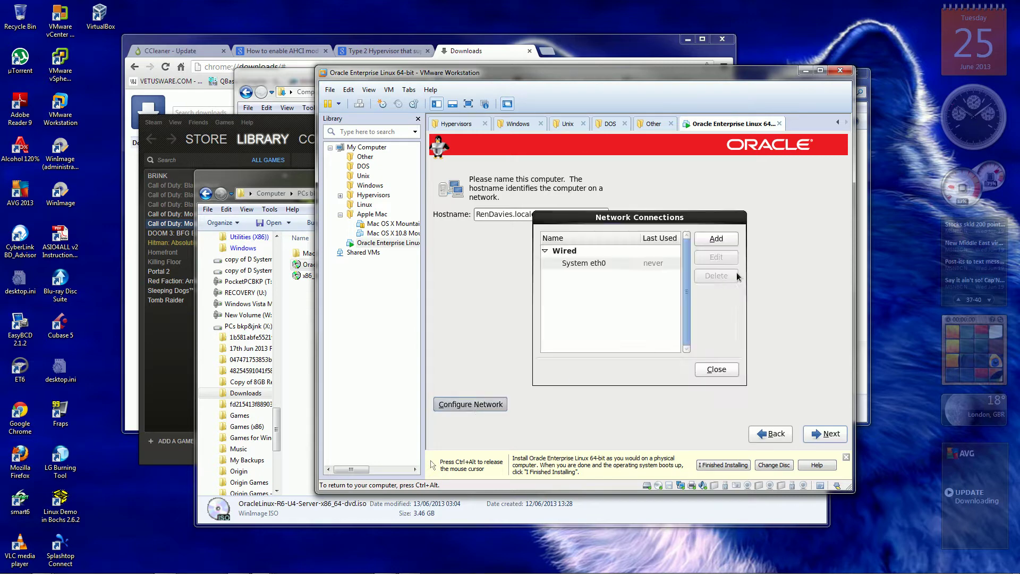
click(612, 269)
click(711, 263)
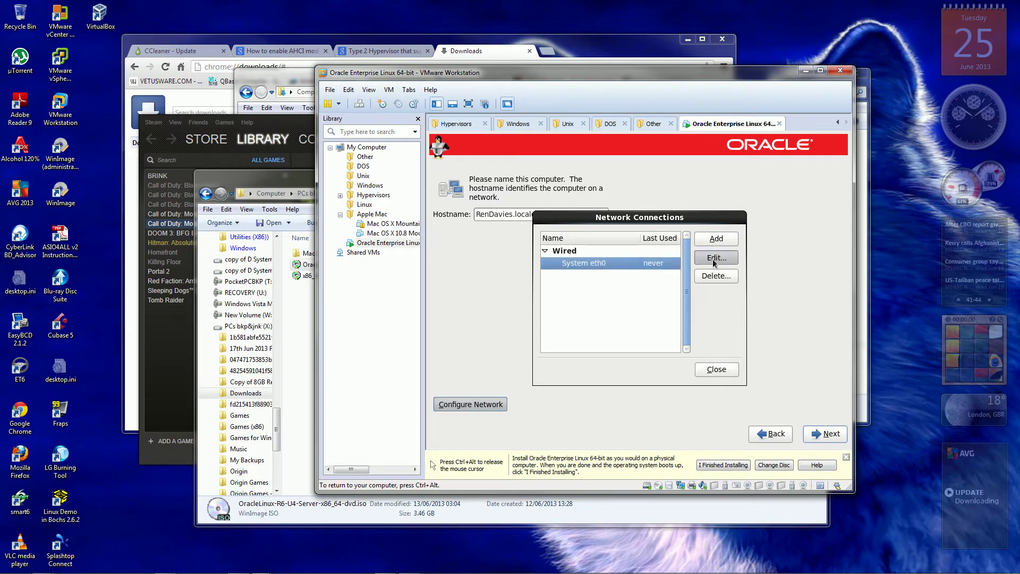
Set the eth0 IPv6 Method to Ignore, apply it, and close Network Connections.
click(712, 219)
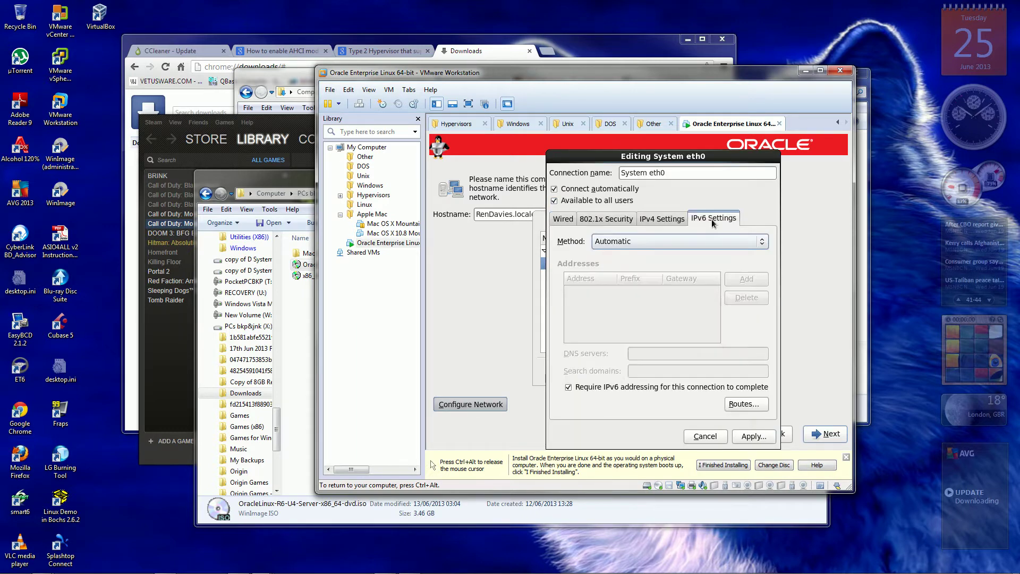
click(762, 243)
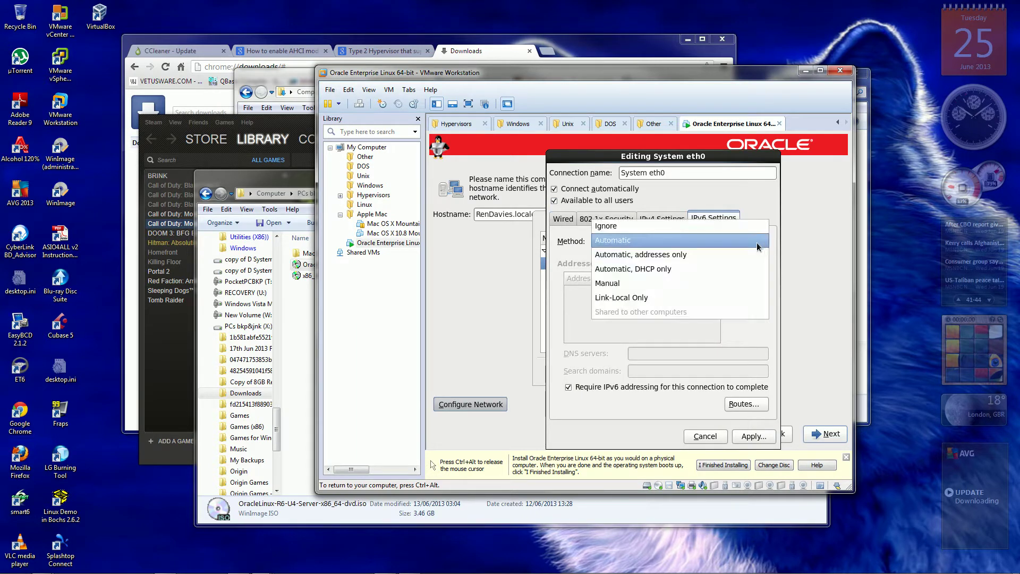
click(683, 230)
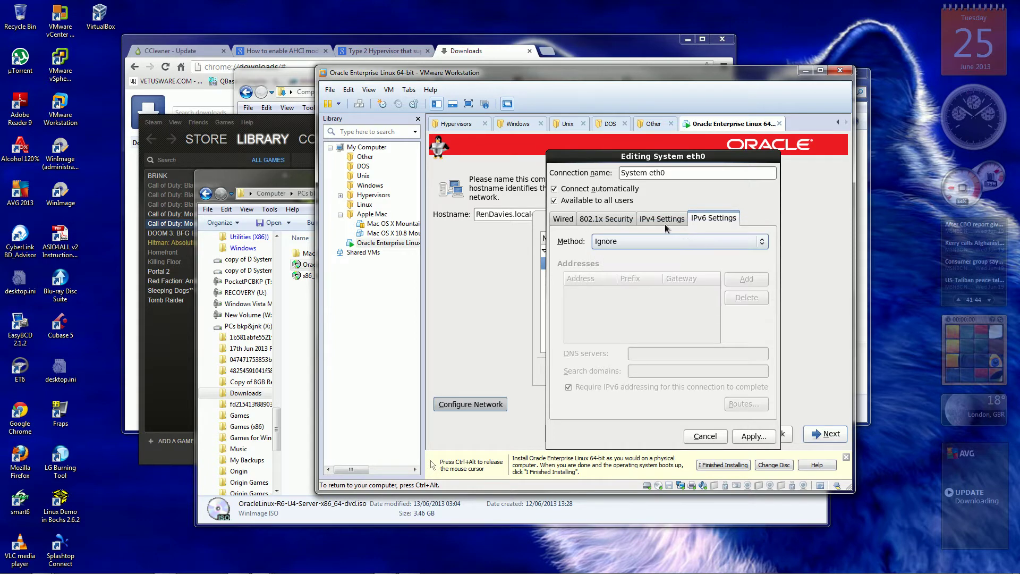
click(672, 221)
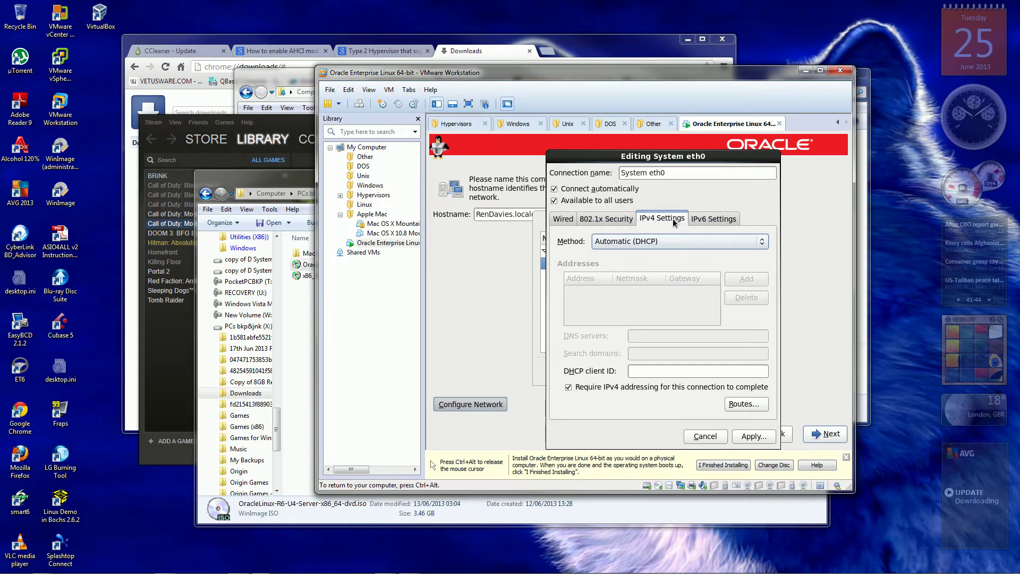
click(574, 218)
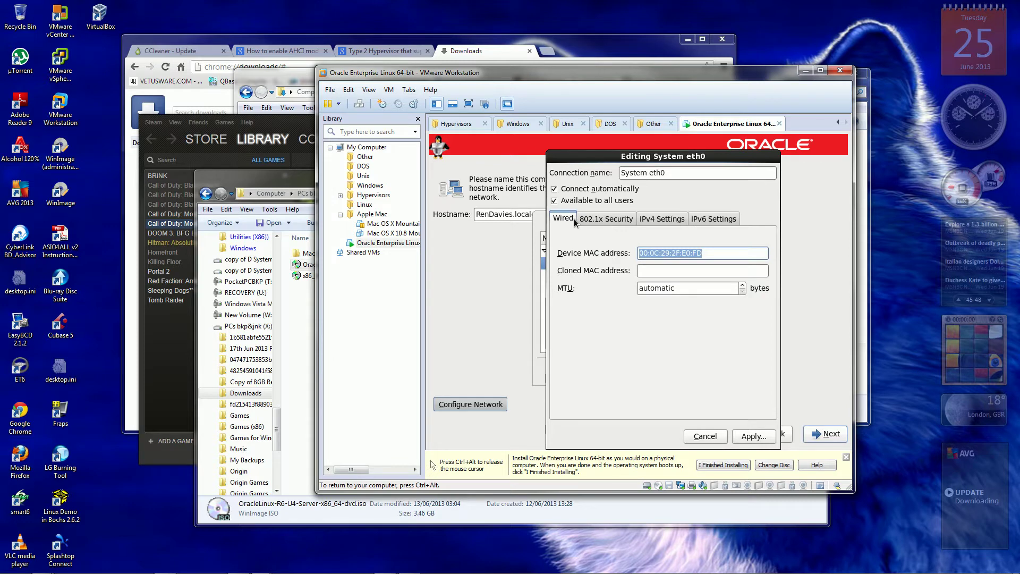
click(668, 222)
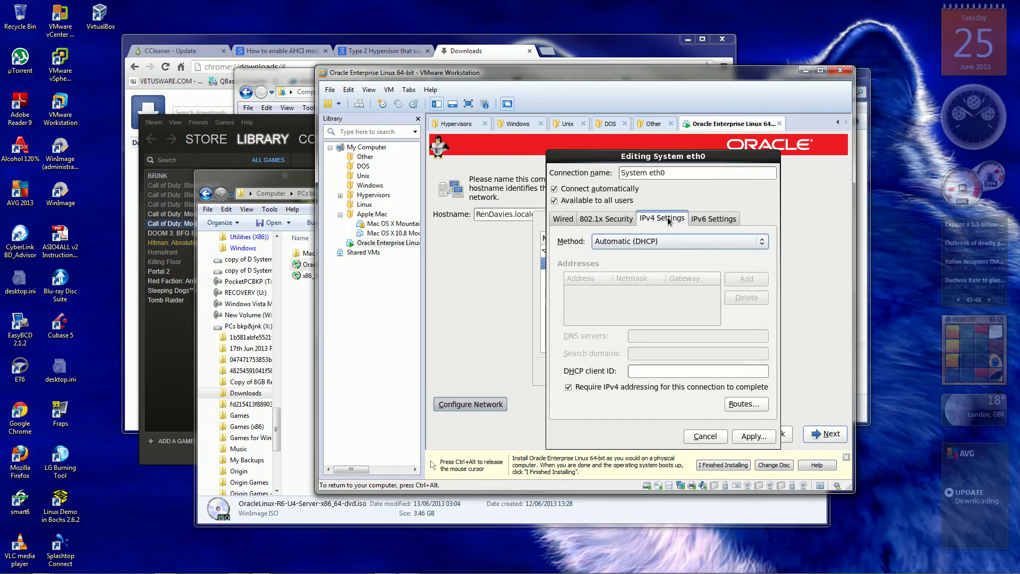
click(750, 437)
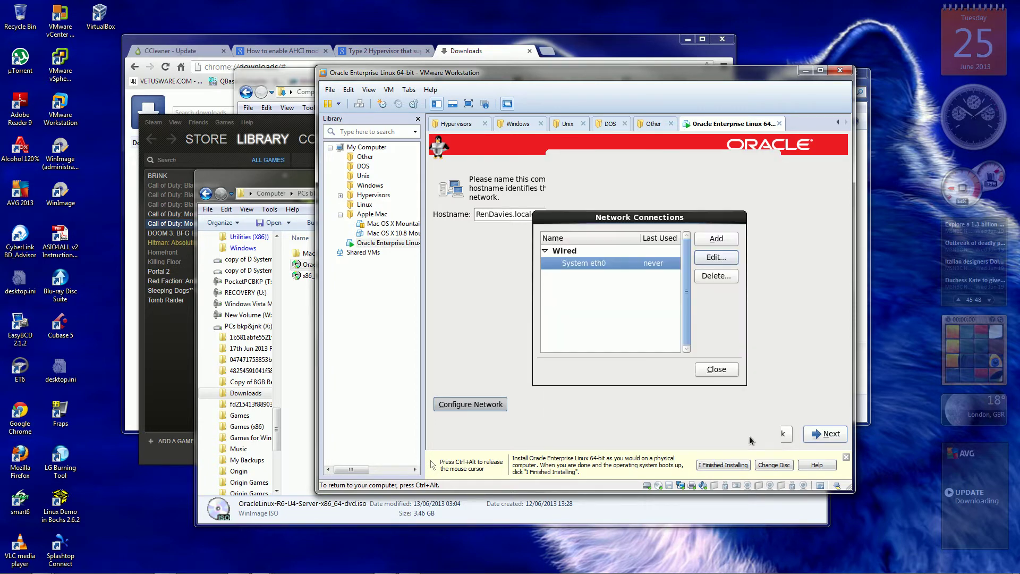
click(717, 370)
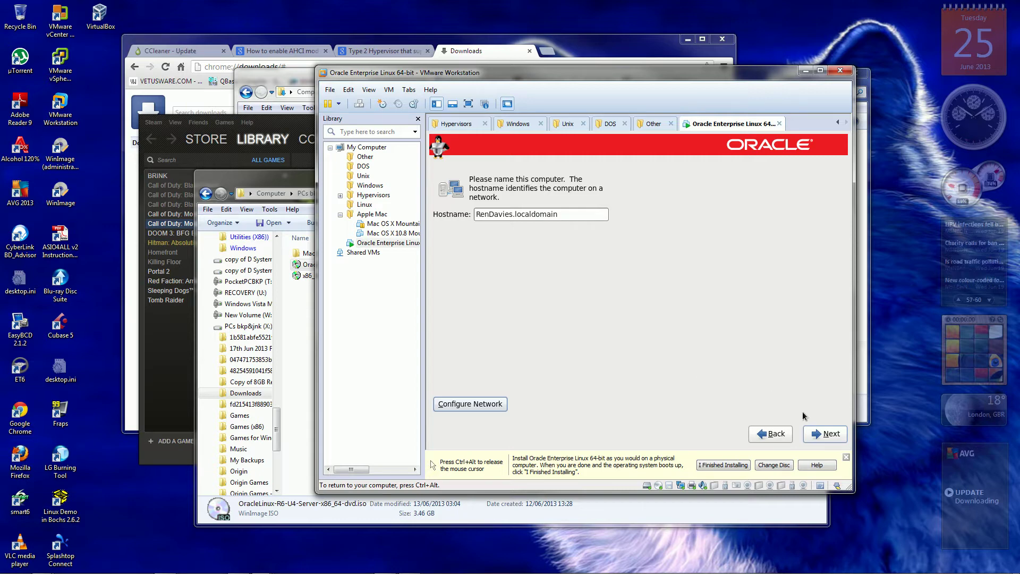
Pick London on the zoomed map for the Europe/London time zone and continue.
click(824, 436)
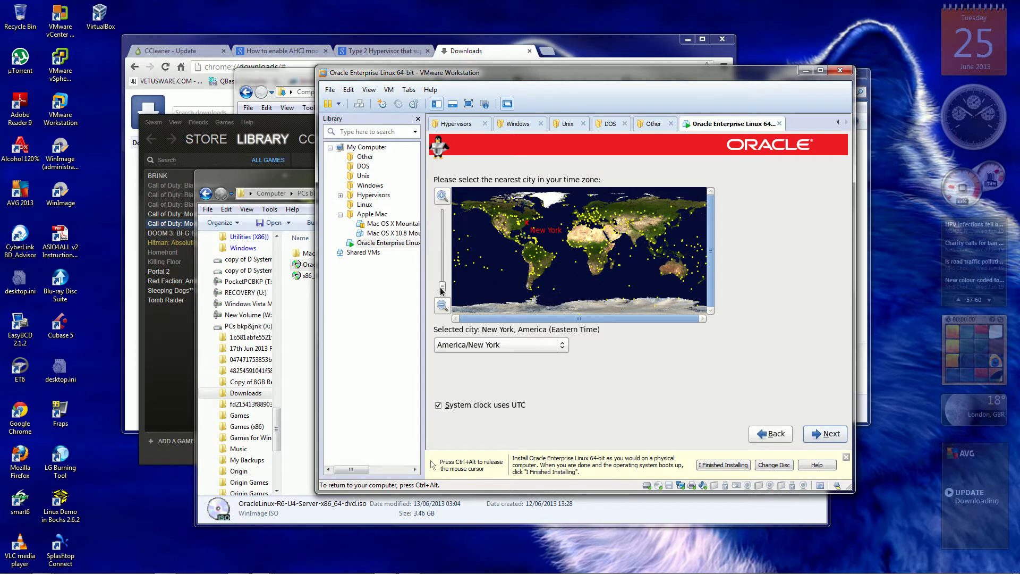
drag(442, 287, 441, 256)
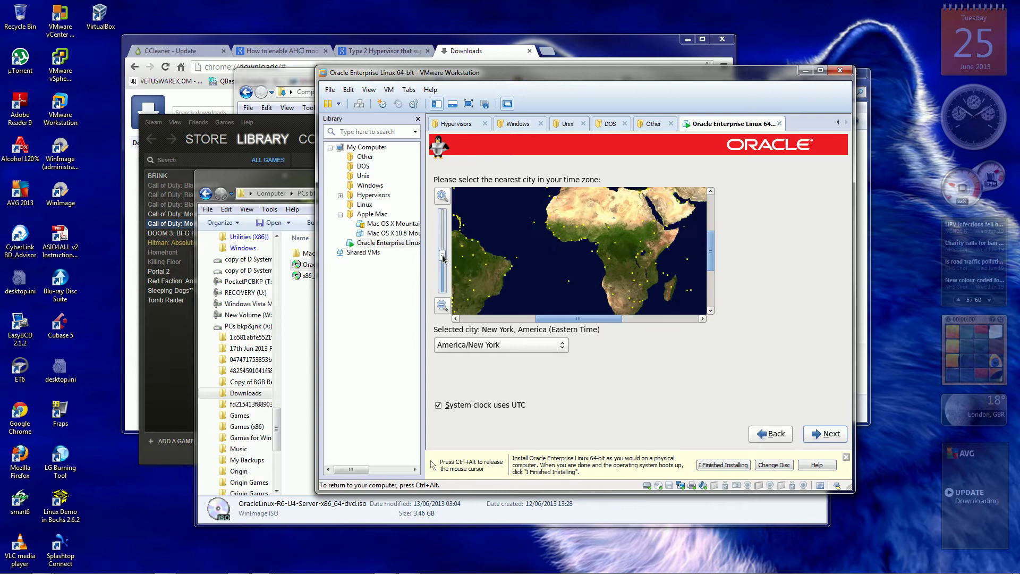
click(558, 256)
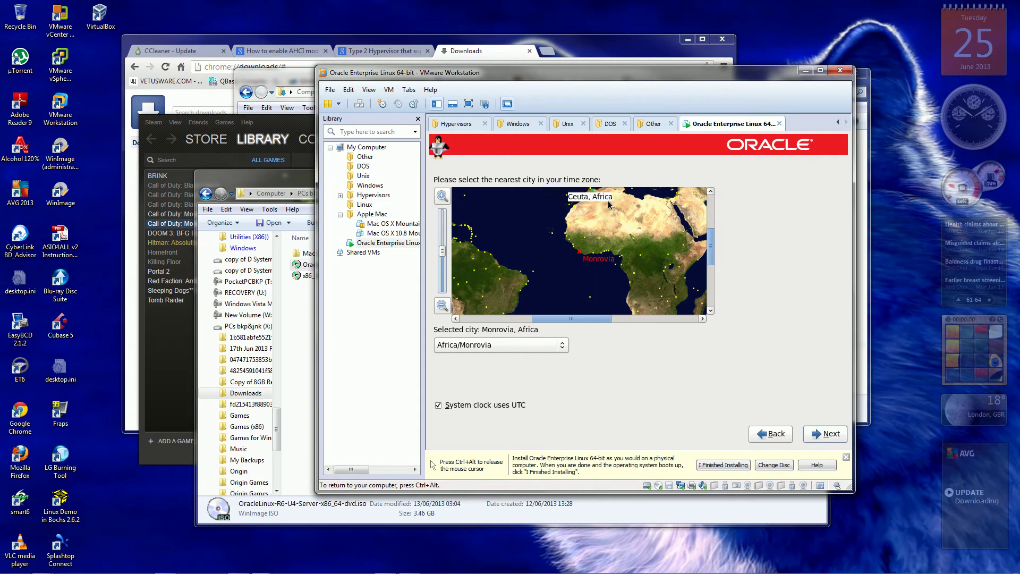
click(594, 194)
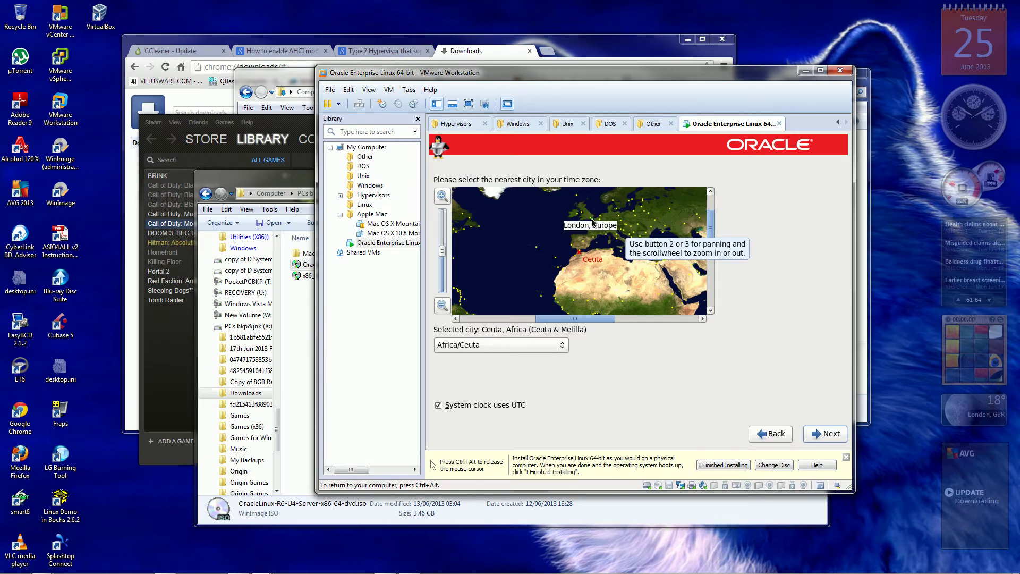
click(593, 222)
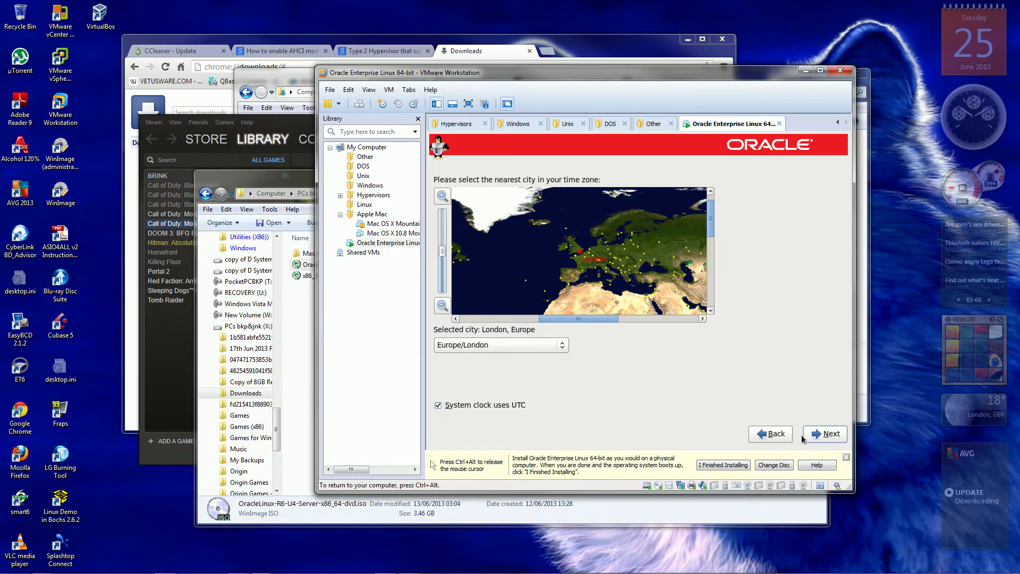
click(820, 434)
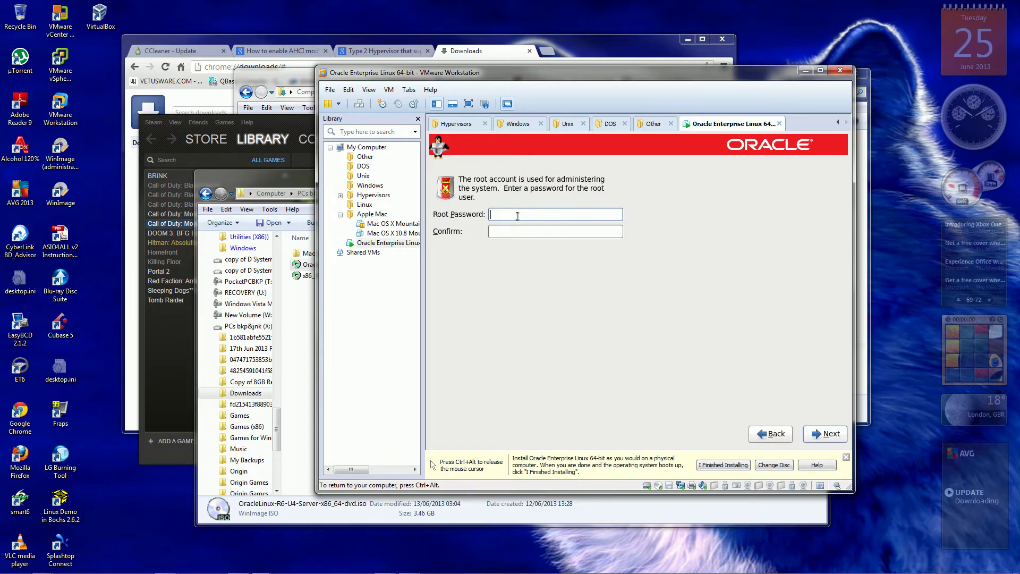
Enter the root password in both fields and continue to installation type.
text(password1)
click(512, 231)
text(•)
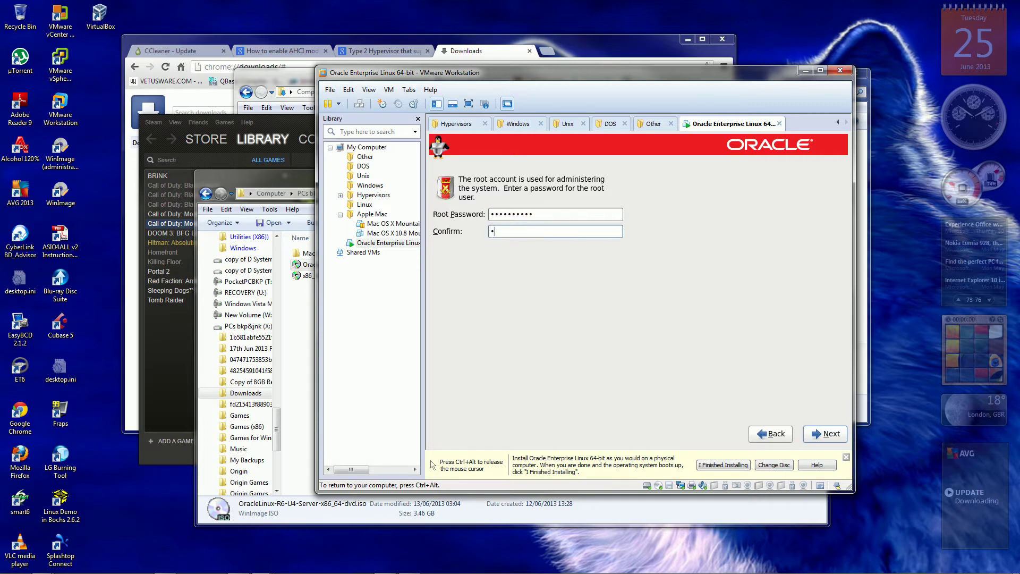
text(•••)
text(•••••)
key(Return)
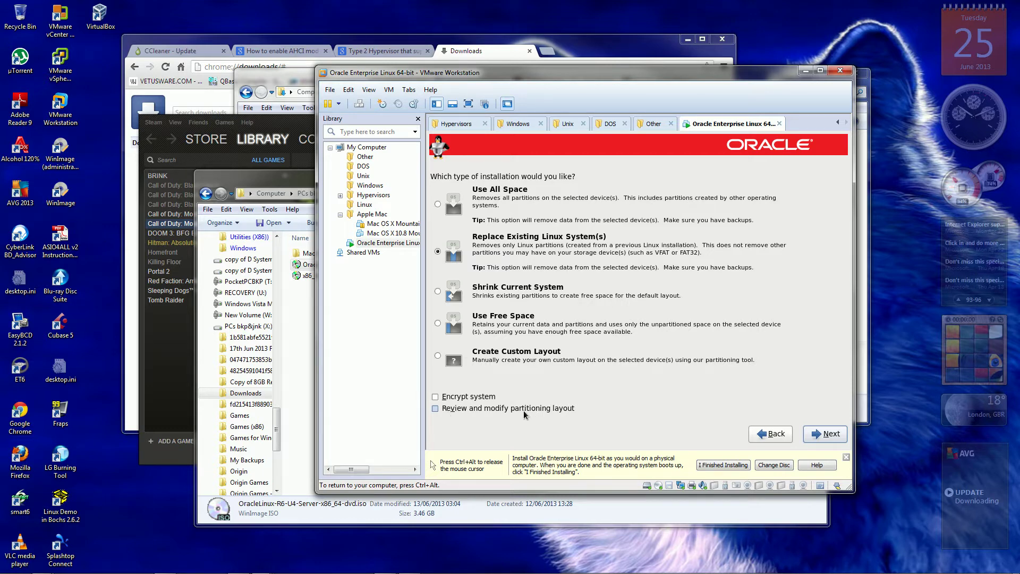
Choose Use All Space with Review and modify partitioning layout ticked, then continue.
click(436, 408)
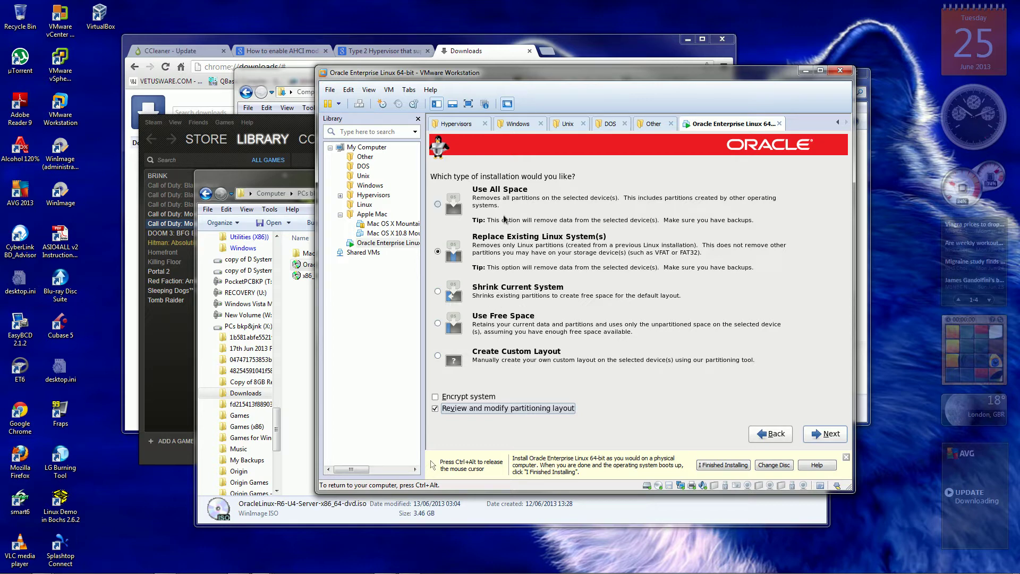
click(437, 204)
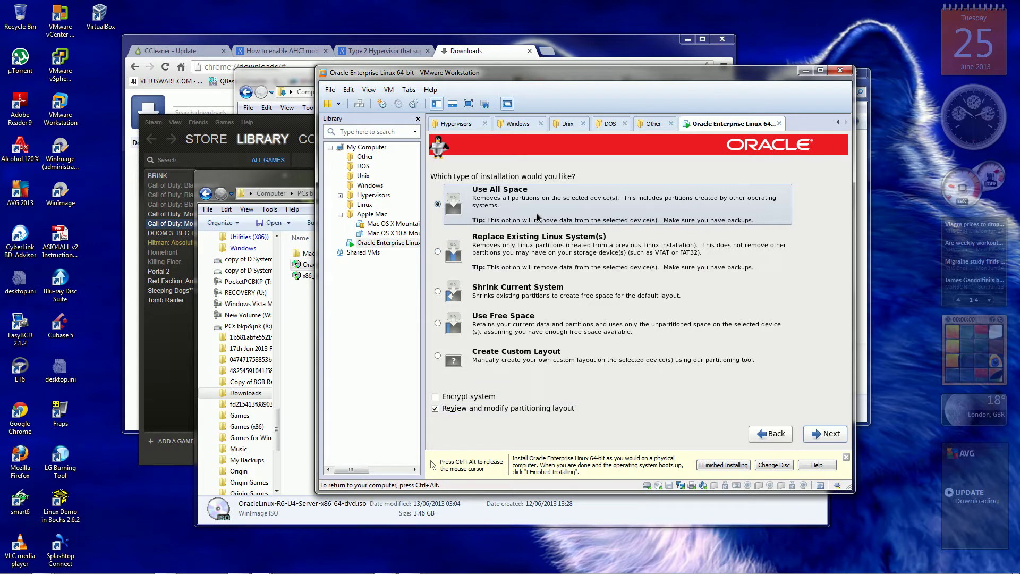
click(828, 437)
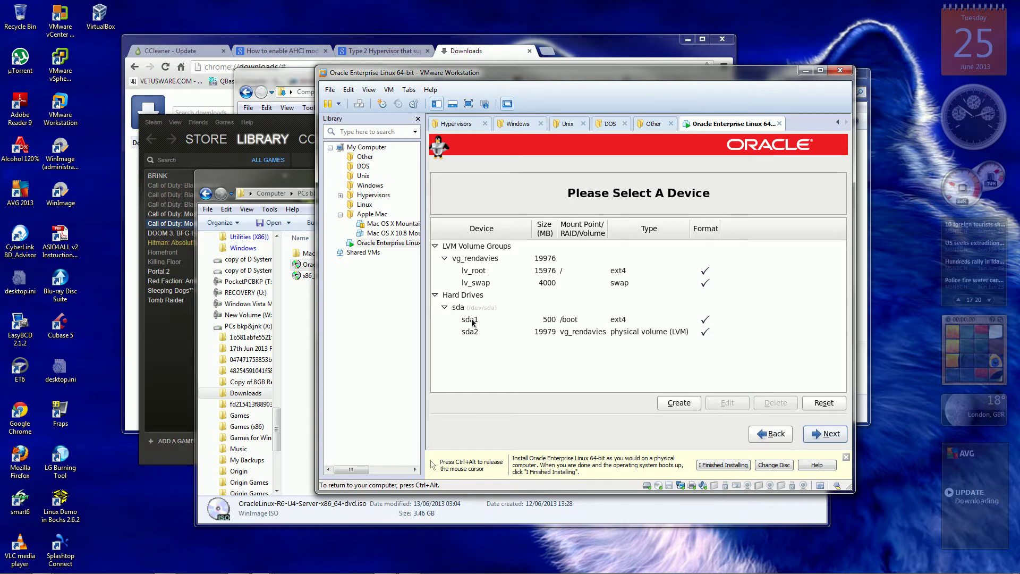
Review the sda1 boot partition and lv_root volume, then accept the proposed partition layout.
click(473, 321)
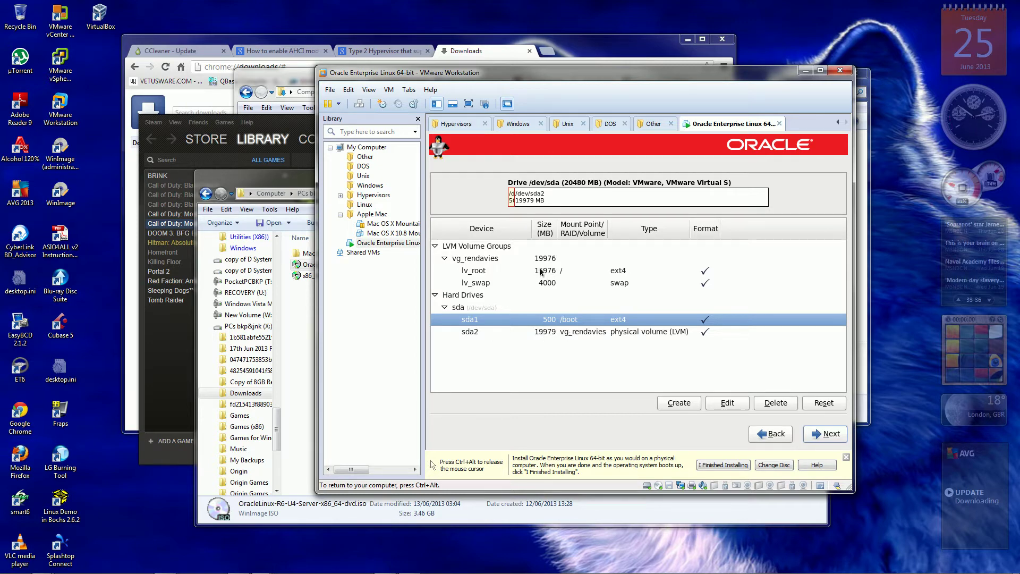
click(488, 272)
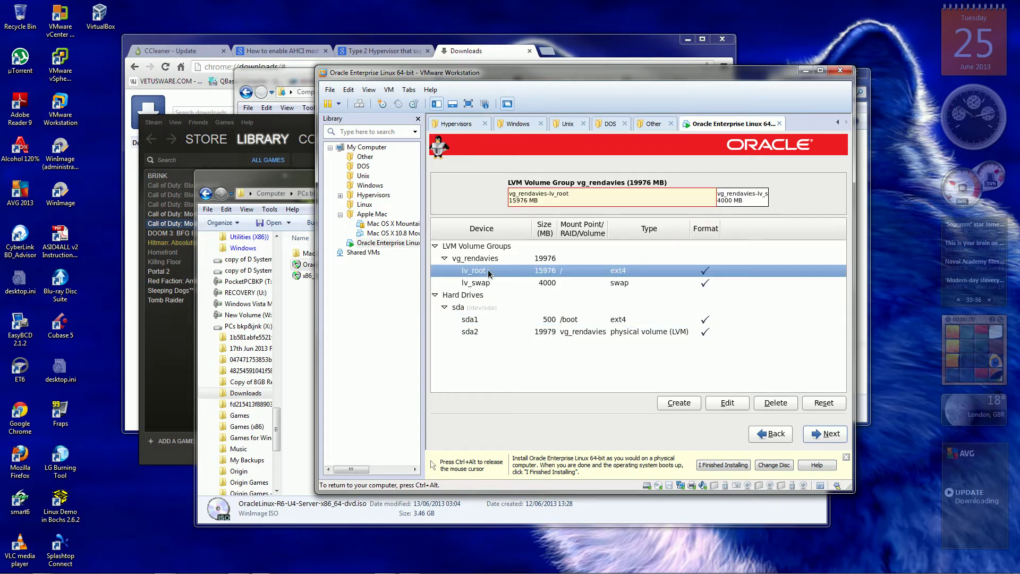
click(820, 433)
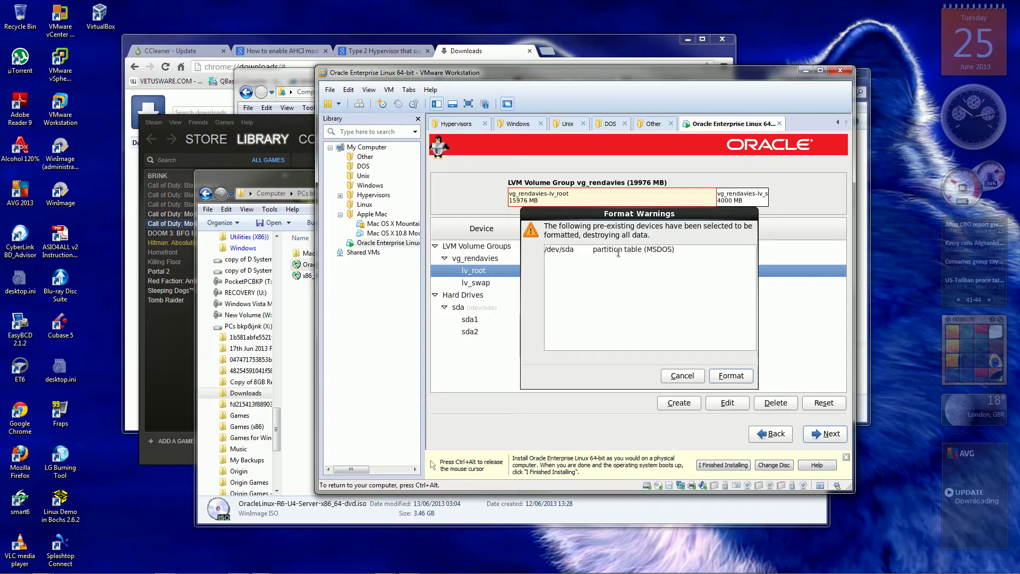
Approve formatting /dev/sda and write the partitioning changes to disk.
click(731, 376)
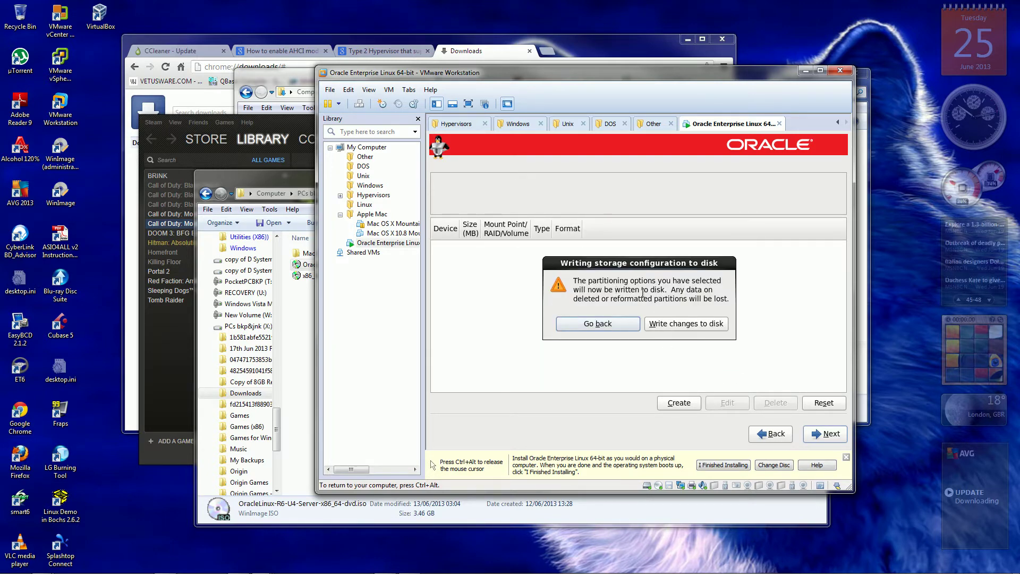
click(684, 325)
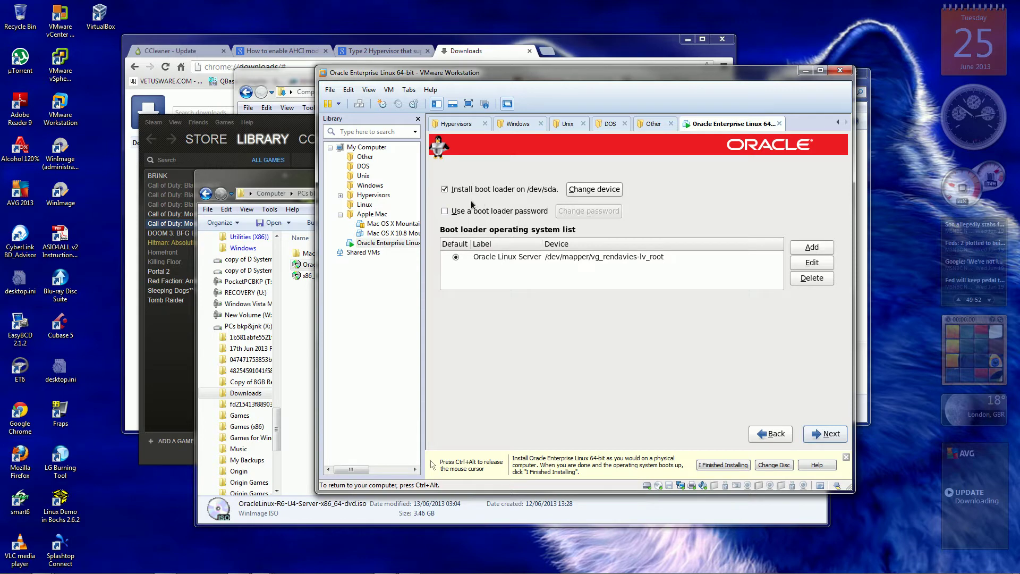
Turn on the boot loader password, entering the password and its confirmation.
click(447, 214)
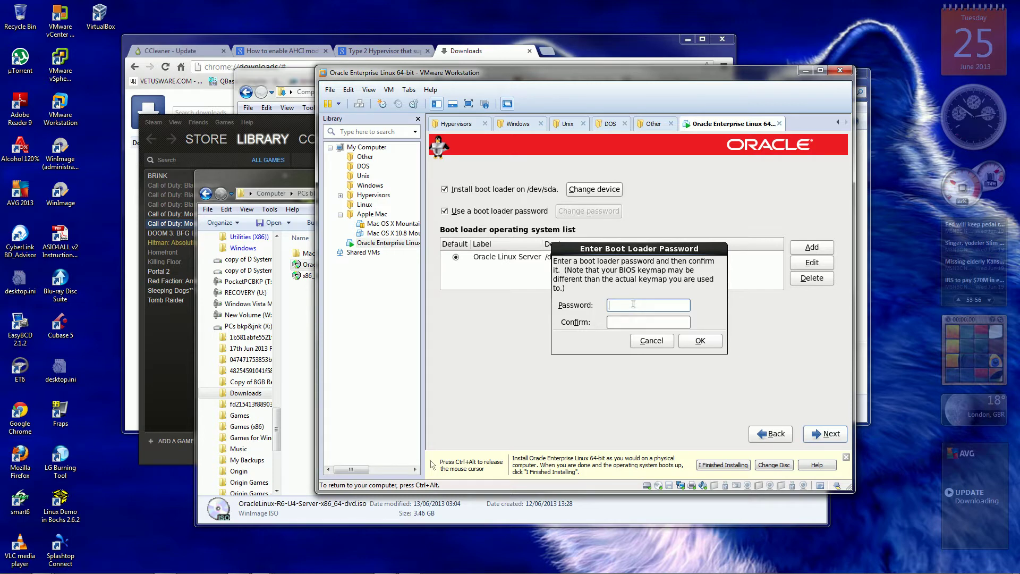
text(passwor)
text(dd)
click(636, 323)
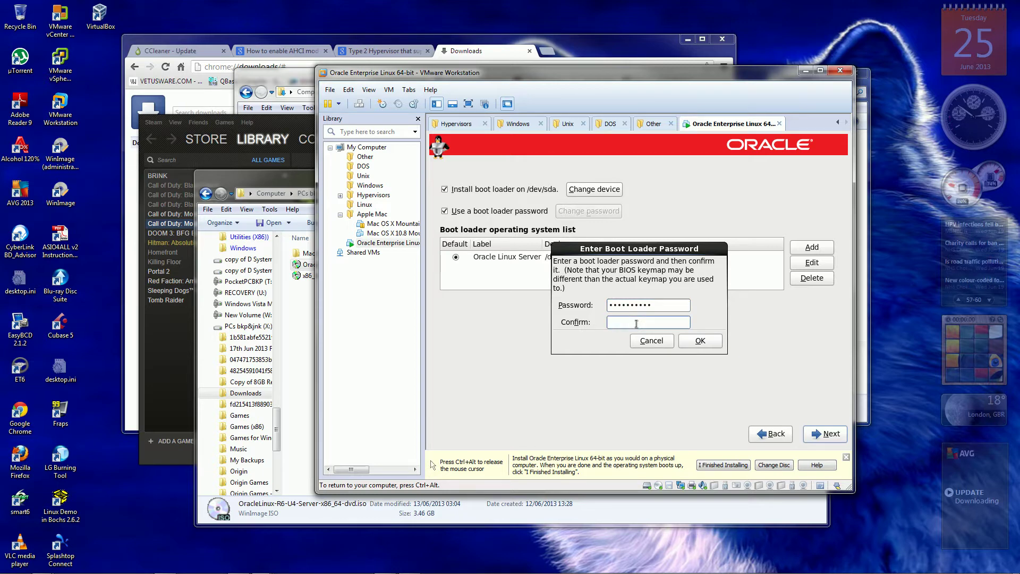
text(dddddddddd)
click(700, 341)
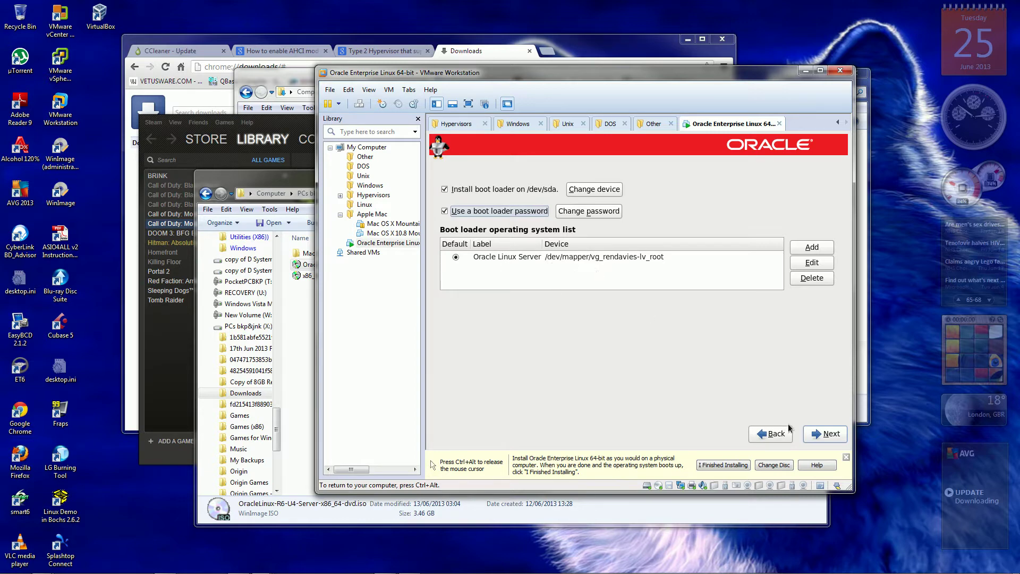
Accept the boot loader settings and select the Virtualization Host software set.
click(826, 434)
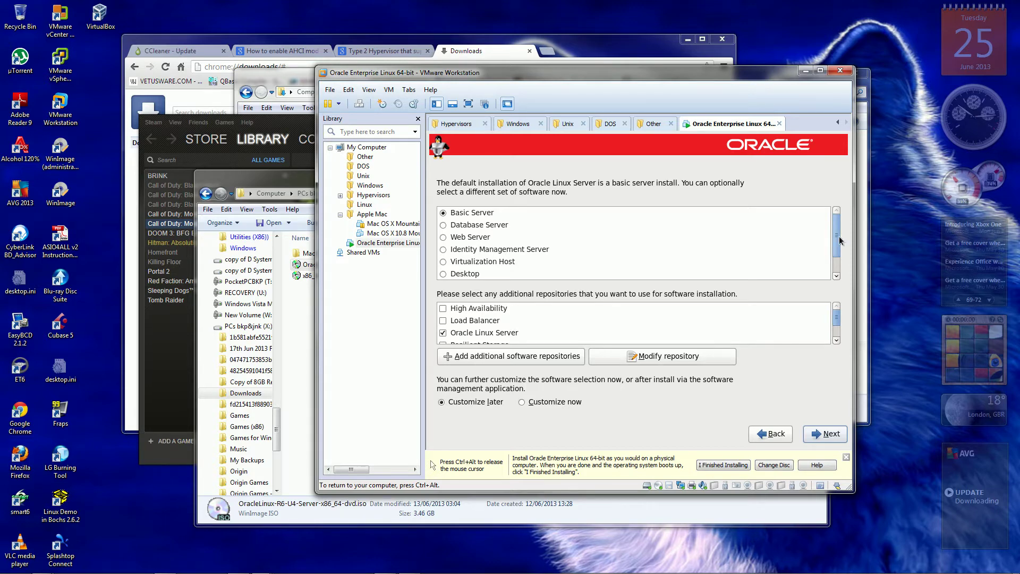
drag(836, 239, 835, 269)
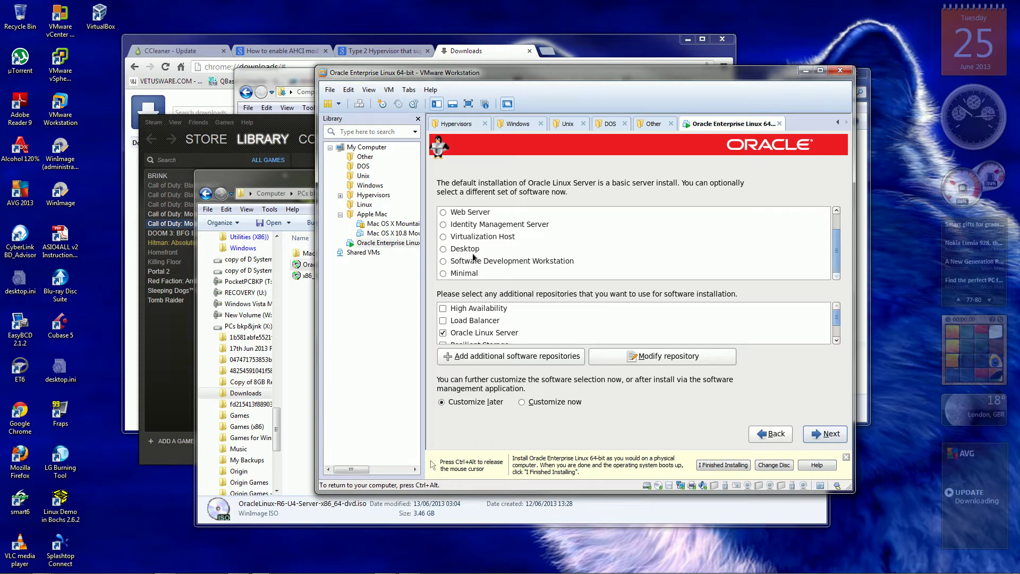
drag(836, 259, 839, 239)
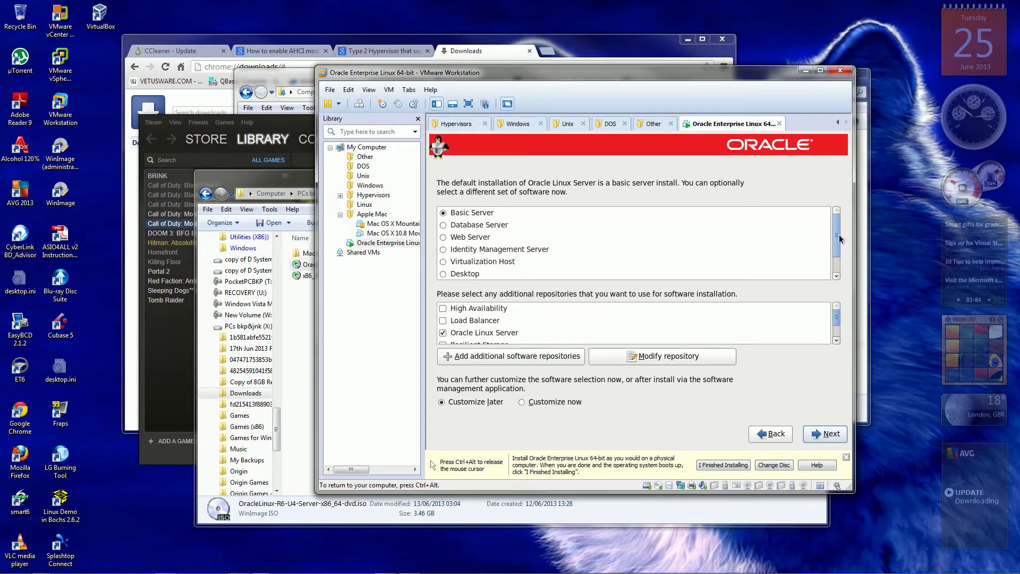
drag(839, 239, 840, 244)
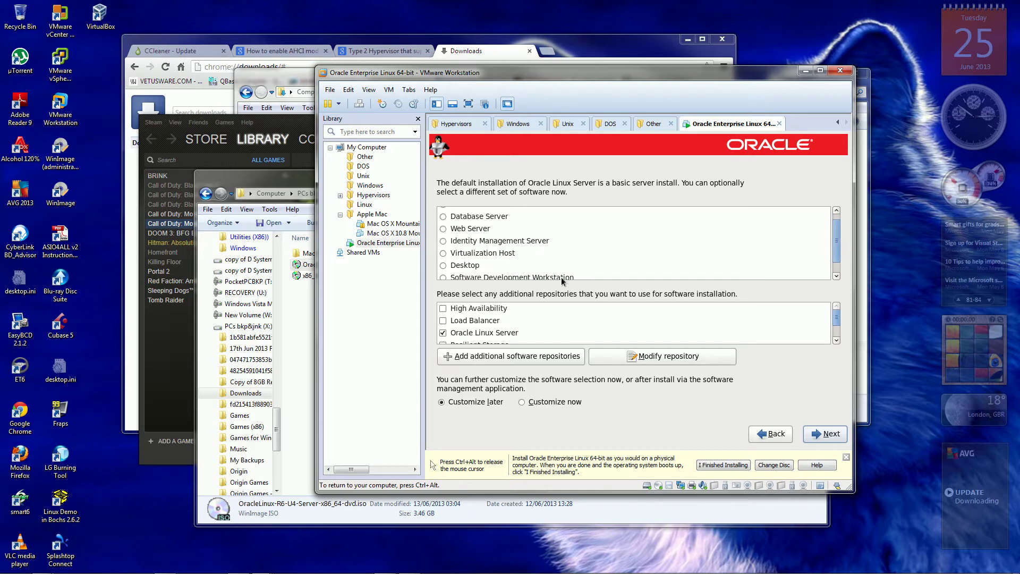
click(444, 254)
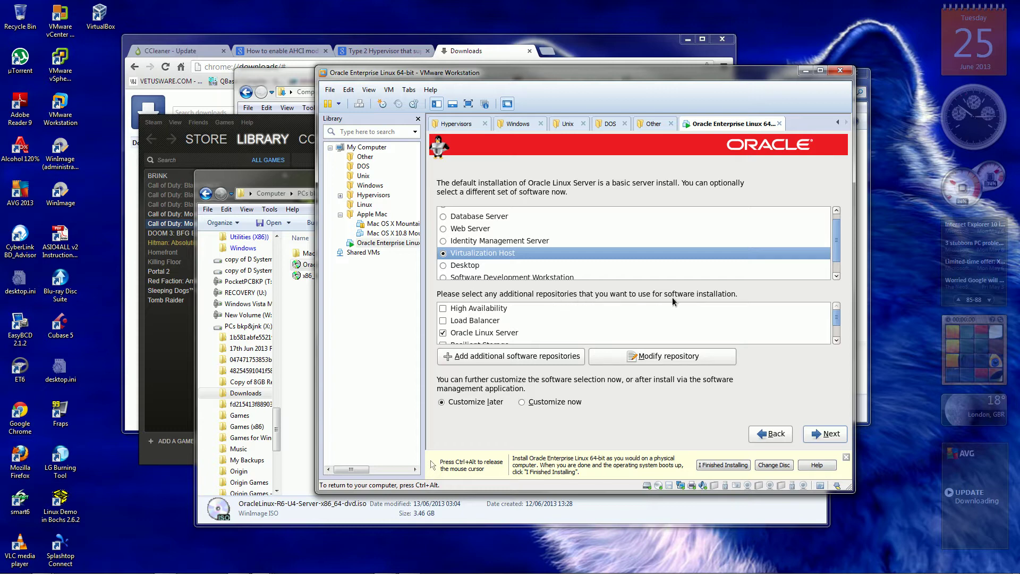
Enable the High Availability, Load Balancer, Resilient Storage and Scalable Filesystem Support repositories.
click(441, 311)
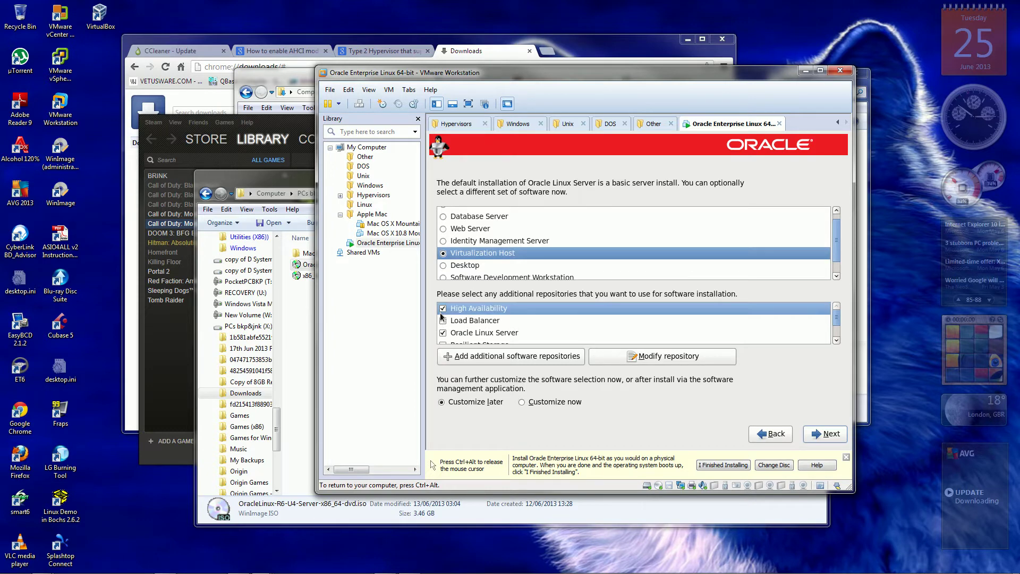
click(442, 320)
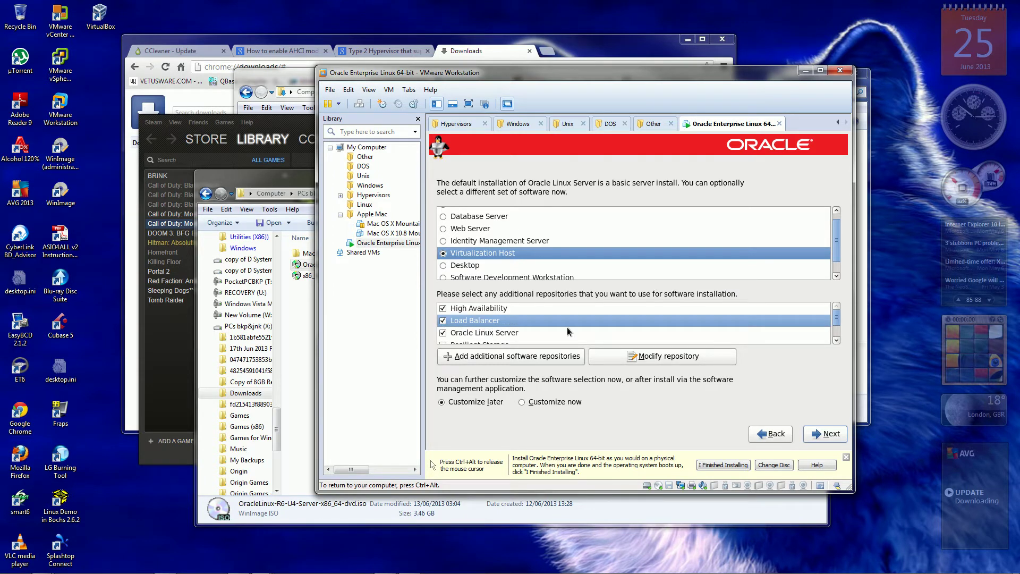
click(837, 340)
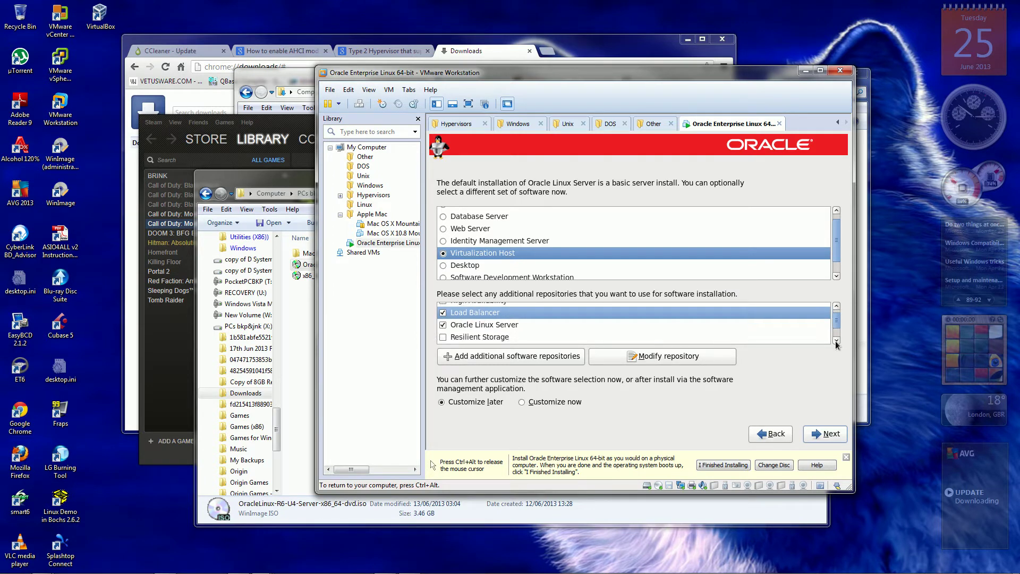
scroll(836, 344, down, 2)
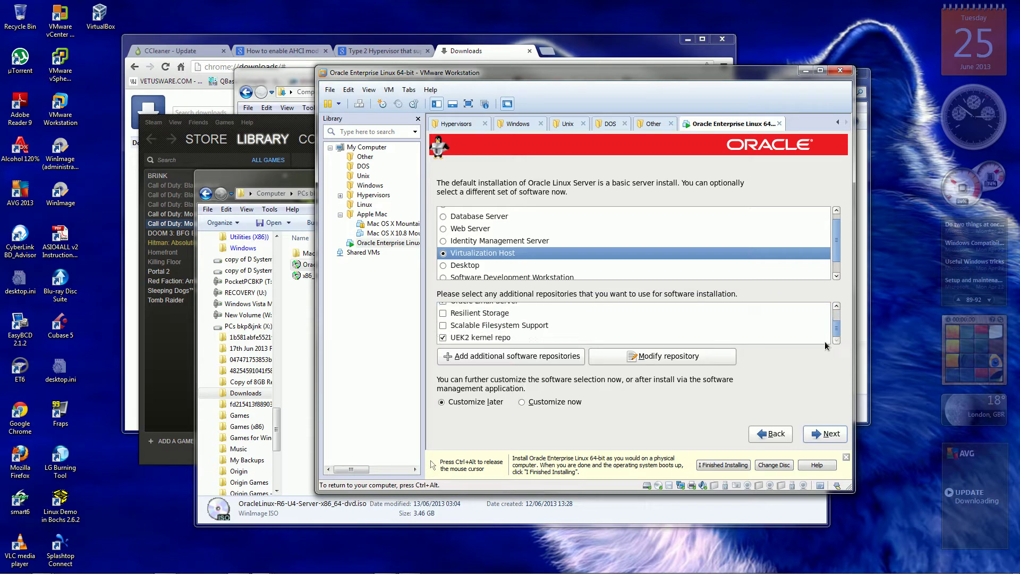
click(443, 314)
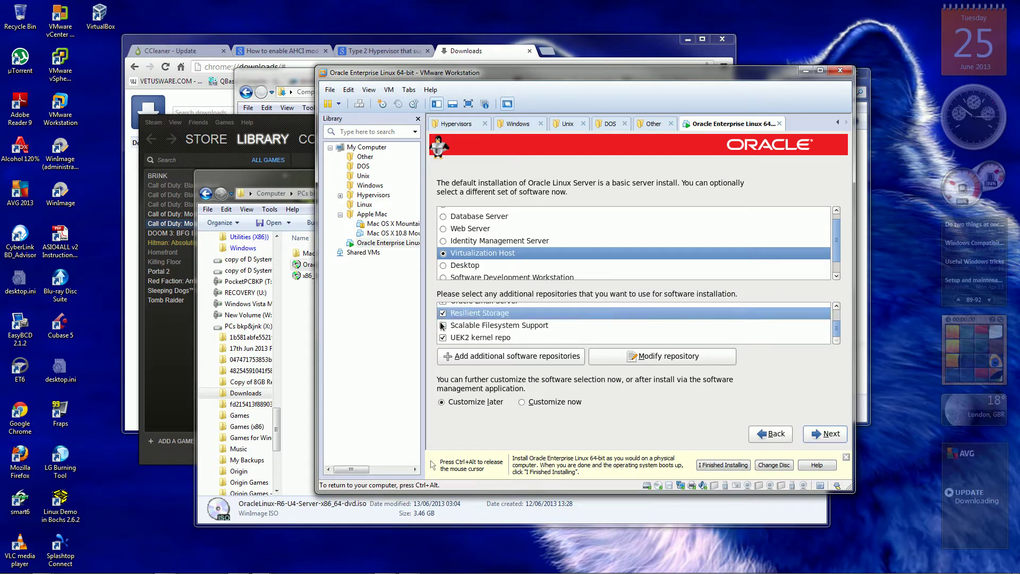
click(443, 326)
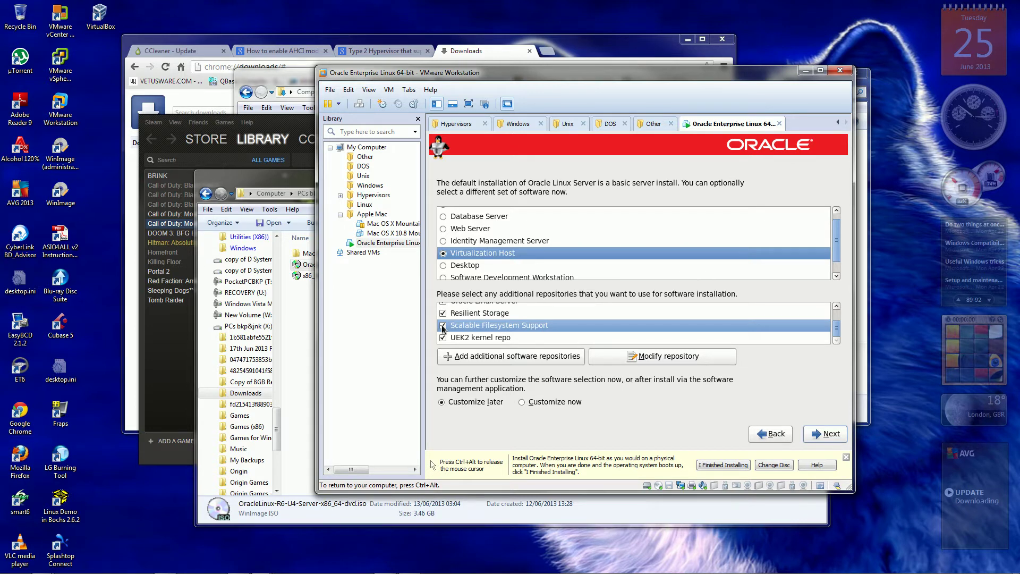
click(509, 362)
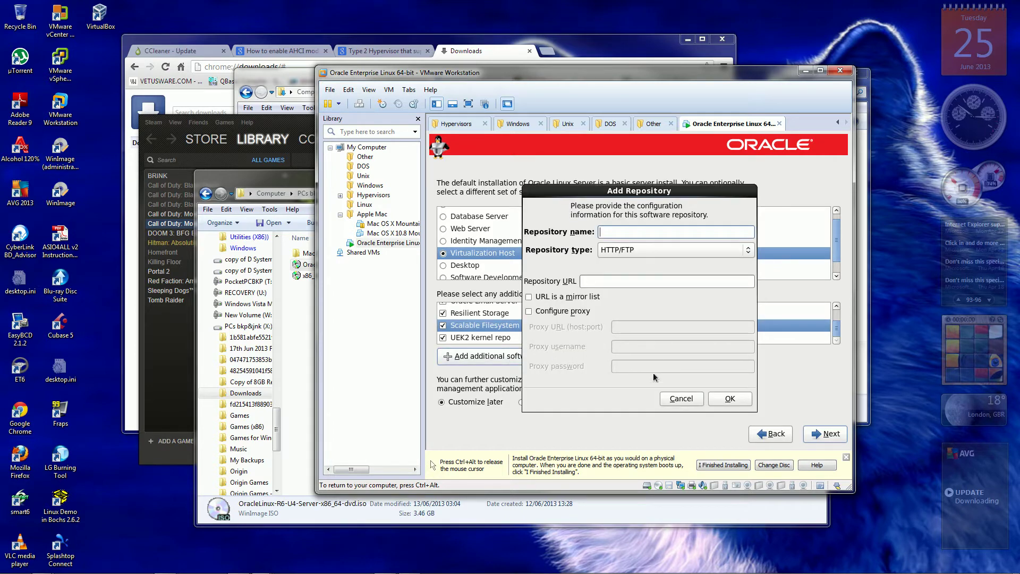
click(671, 400)
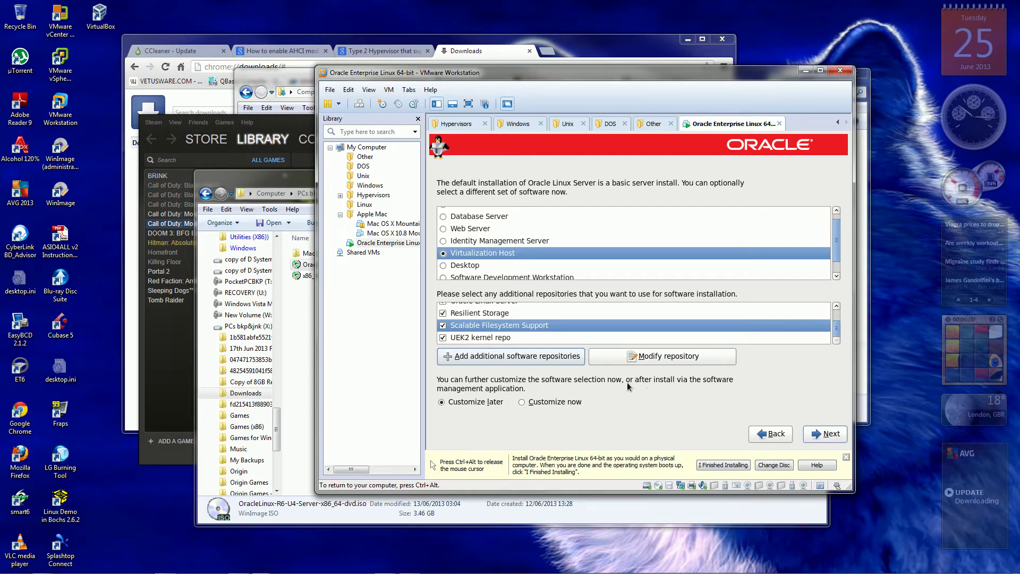
Choose Customize now and tick Virtualization Tools under the Virtualization category.
click(522, 403)
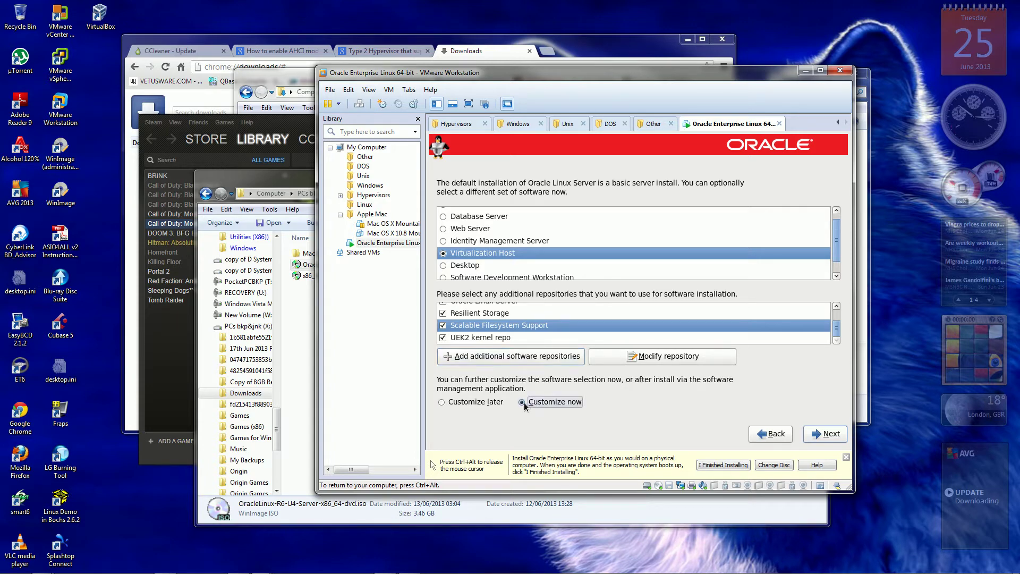
click(822, 434)
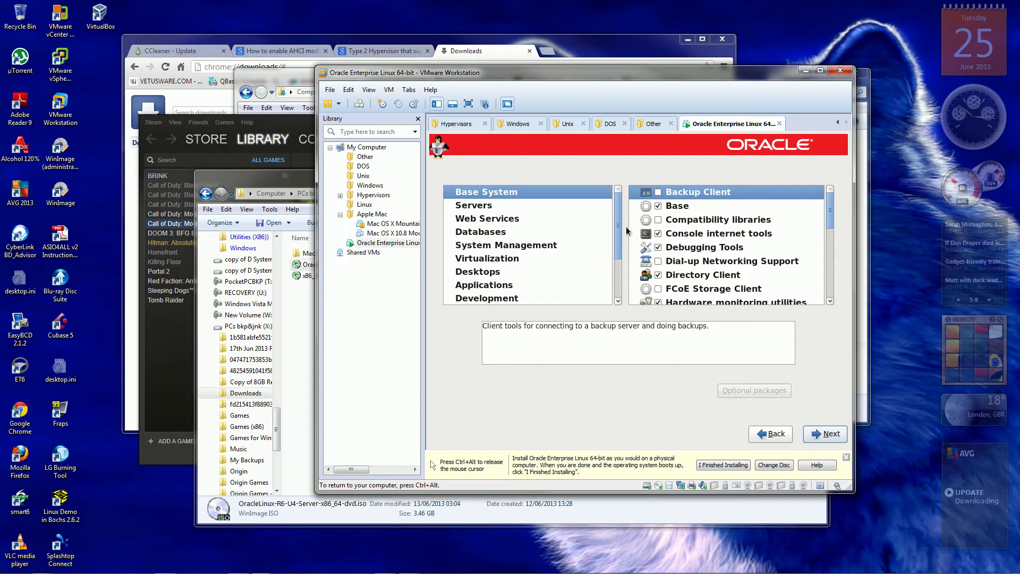
mouse_move(619, 229)
mouse_down()
mouse_move(620, 278)
mouse_move(622, 242)
mouse_up()
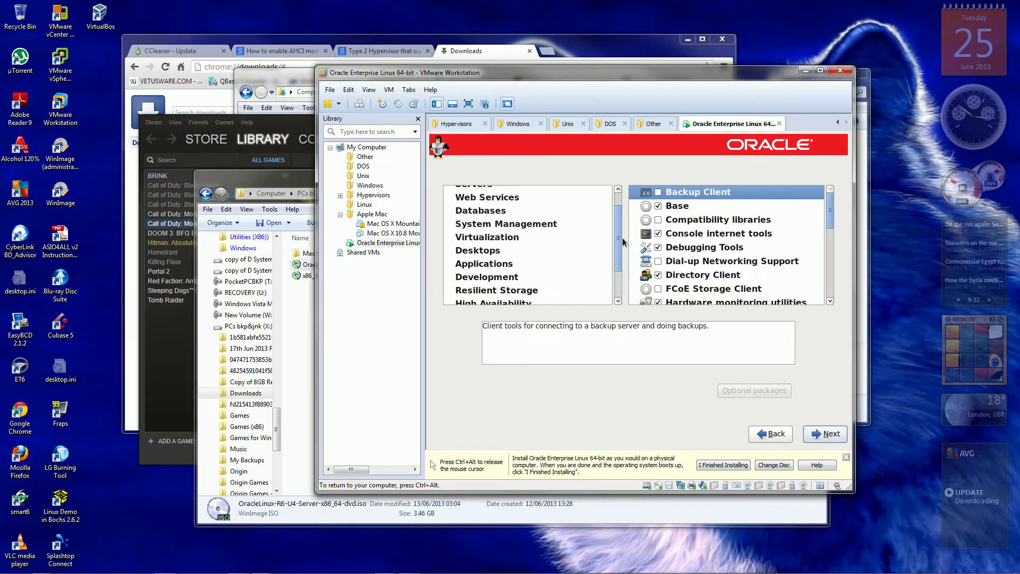
click(498, 238)
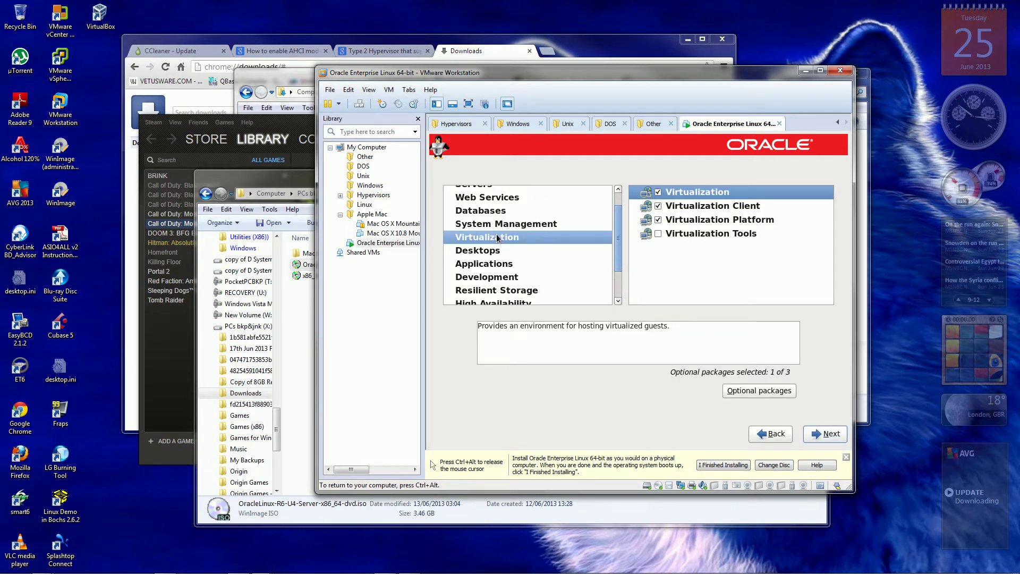
click(658, 234)
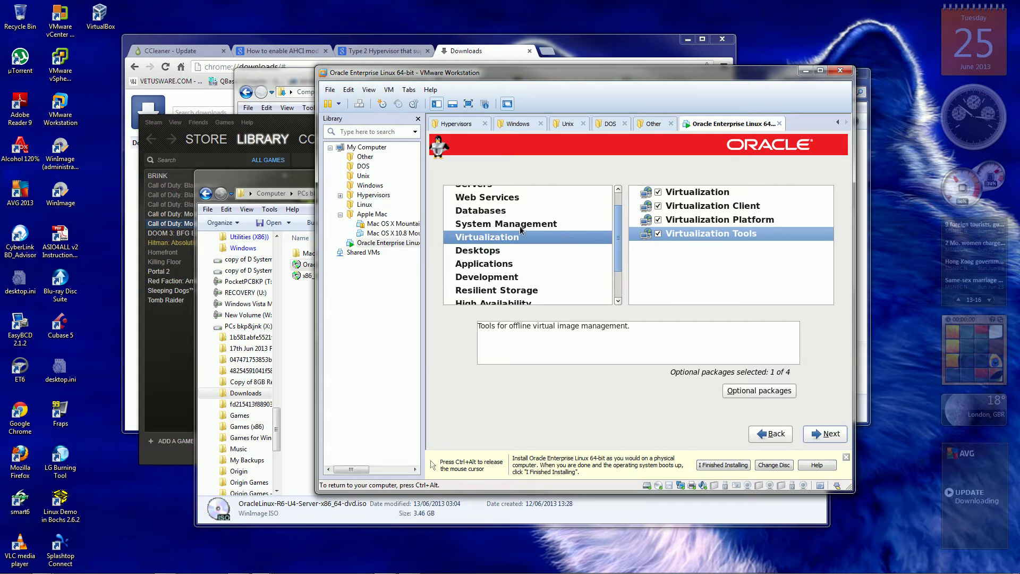
click(475, 249)
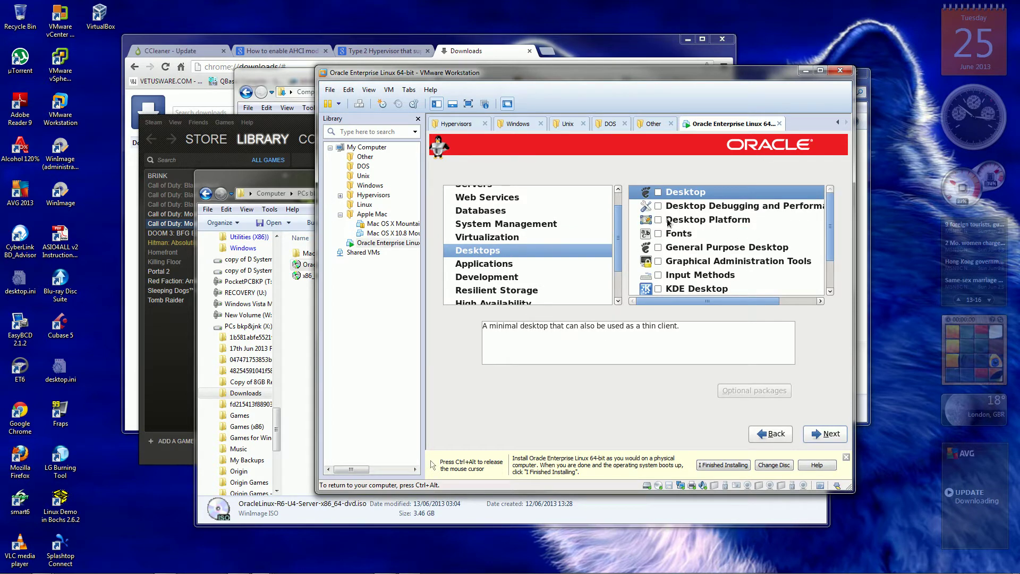
Tick Desktop, Desktop Debugging, Desktop Platform, Fonts, General Purpose Desktop, Graphical Administration Tools and Input Methods.
click(659, 193)
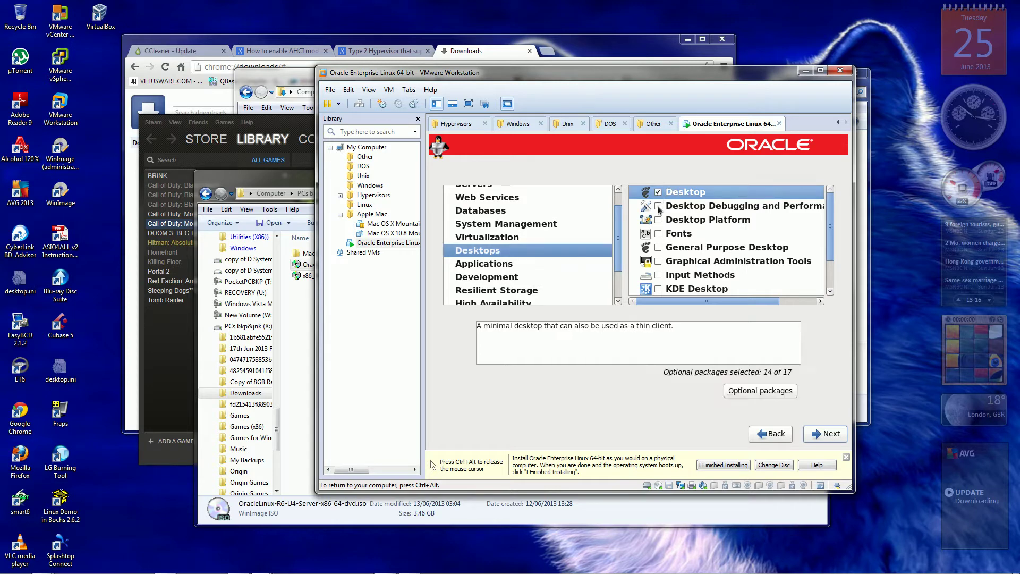
click(659, 207)
click(659, 220)
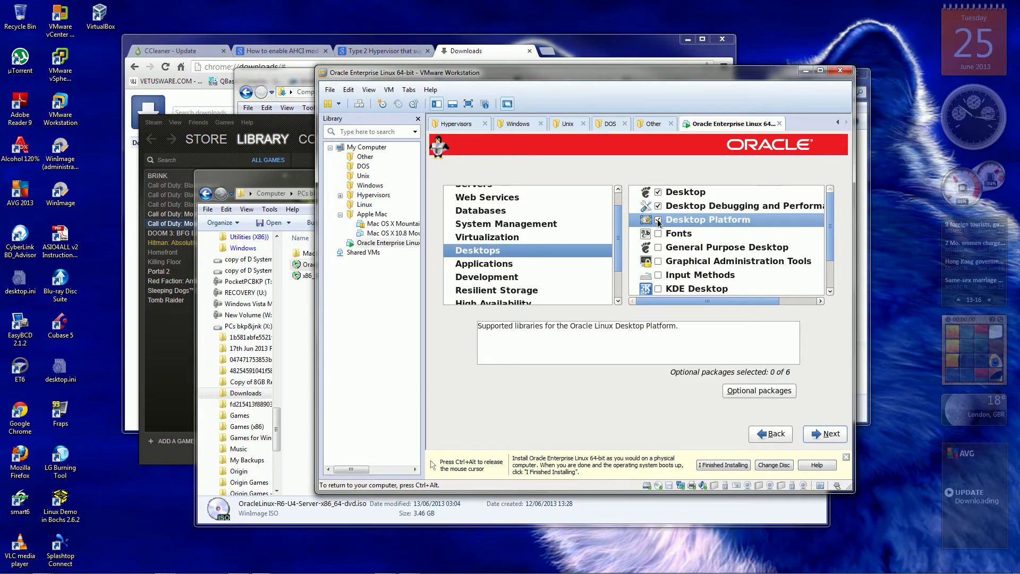
click(659, 235)
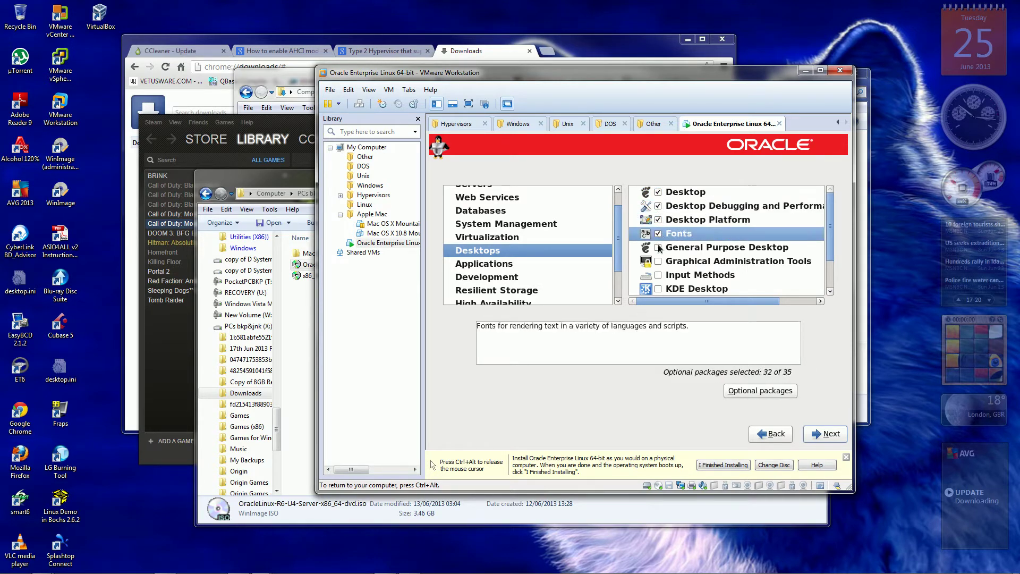
click(658, 248)
click(659, 262)
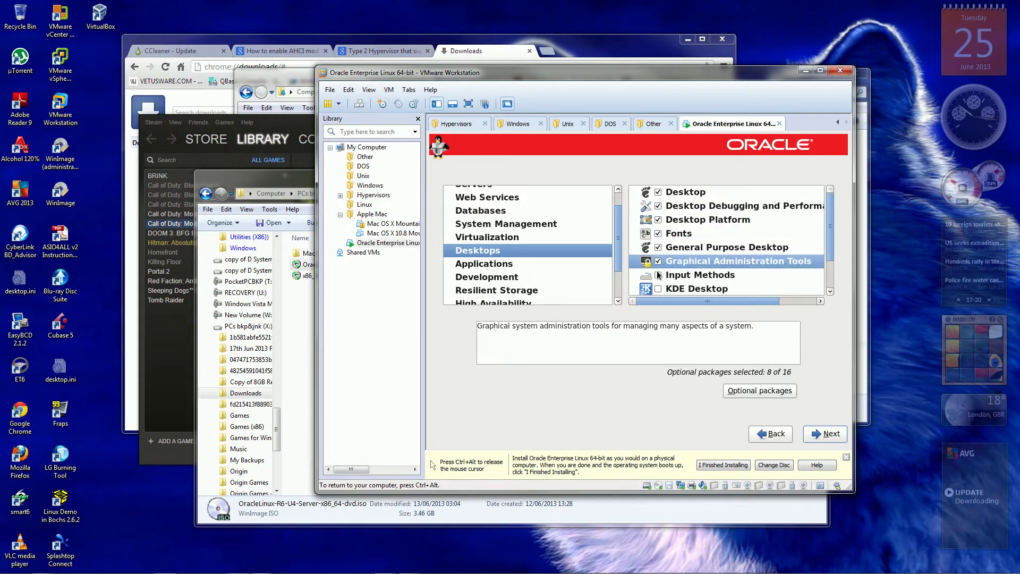
click(658, 275)
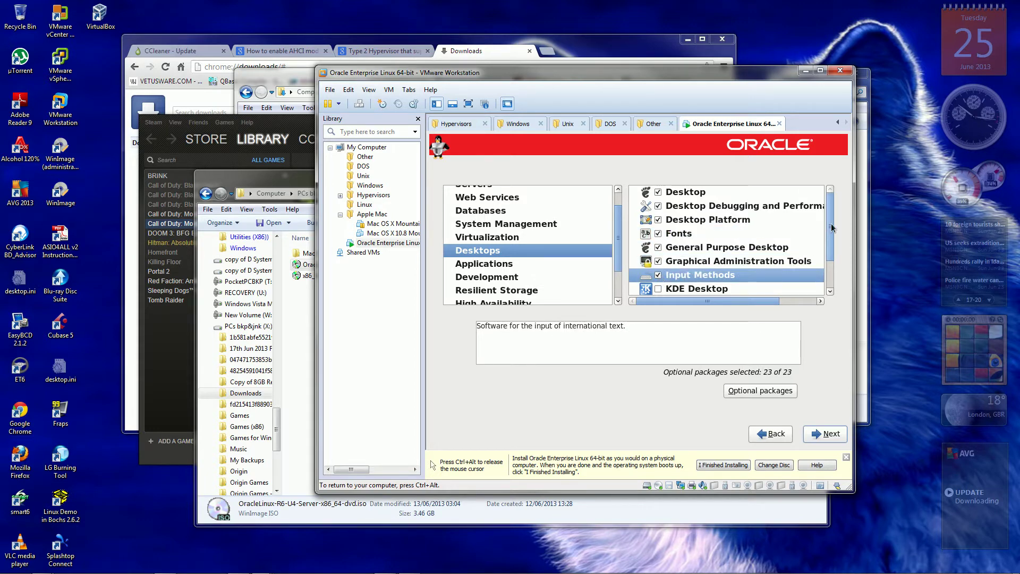
Tick KDE Desktop, Legacy X Window System compatibility, Remote Desktop Clients and X Window System.
drag(833, 230, 832, 268)
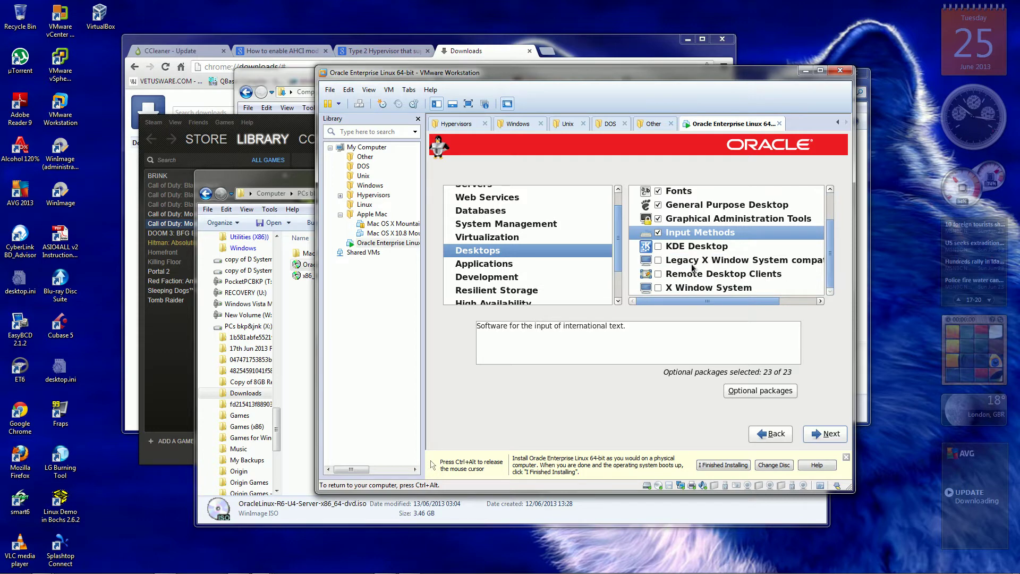
click(658, 246)
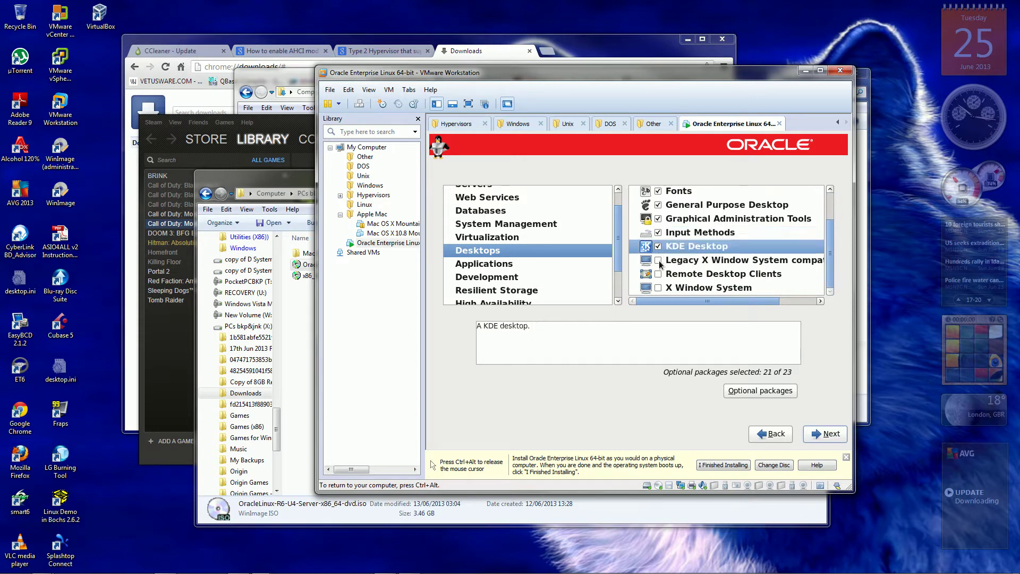
click(659, 260)
click(658, 274)
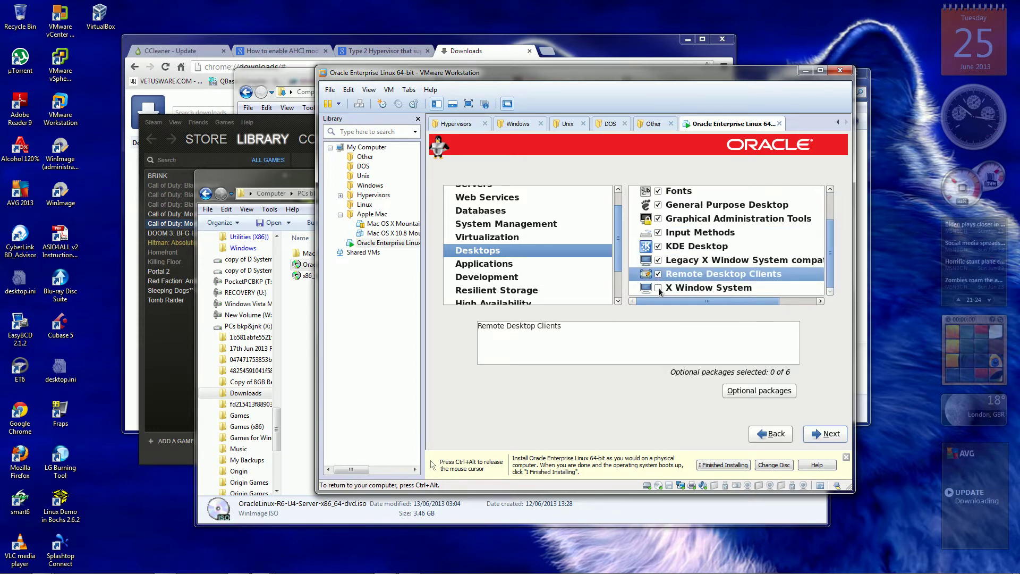
click(659, 288)
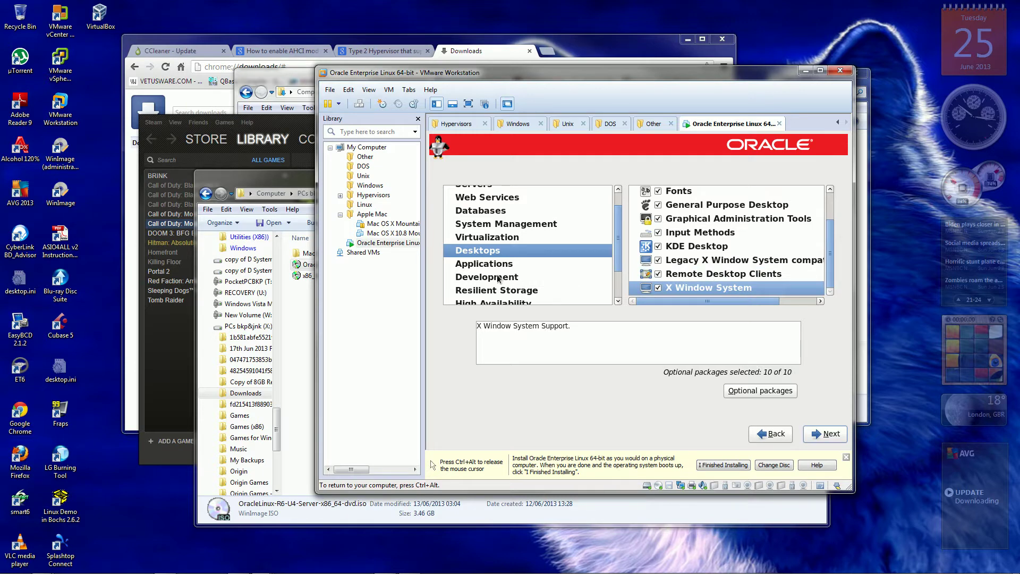
mouse_move(621, 251)
mouse_down()
mouse_move(623, 283)
mouse_move(625, 261)
mouse_up()
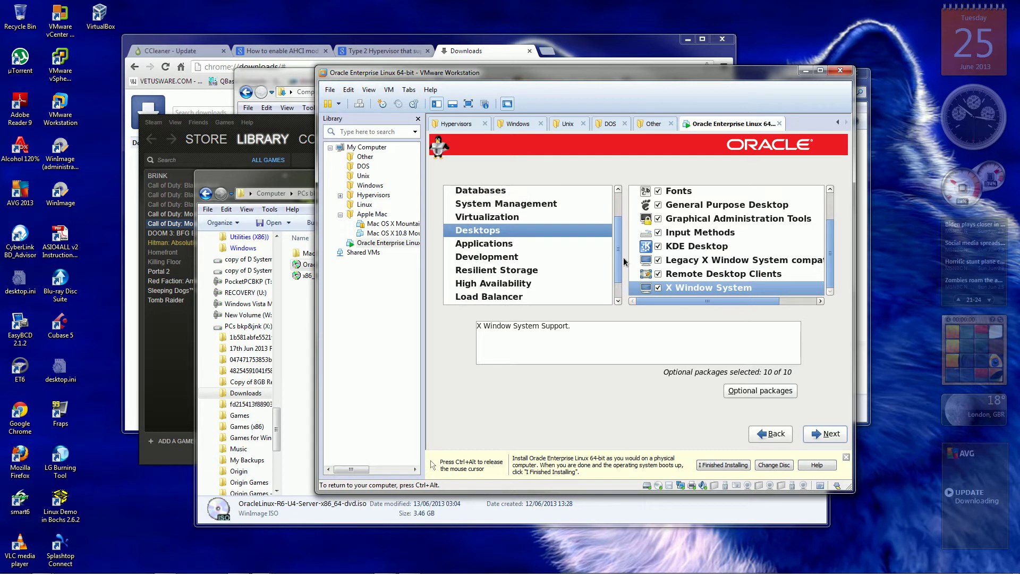
Tick all five Development groups, Additional Development through Eclipse to Server Platform Development.
click(491, 285)
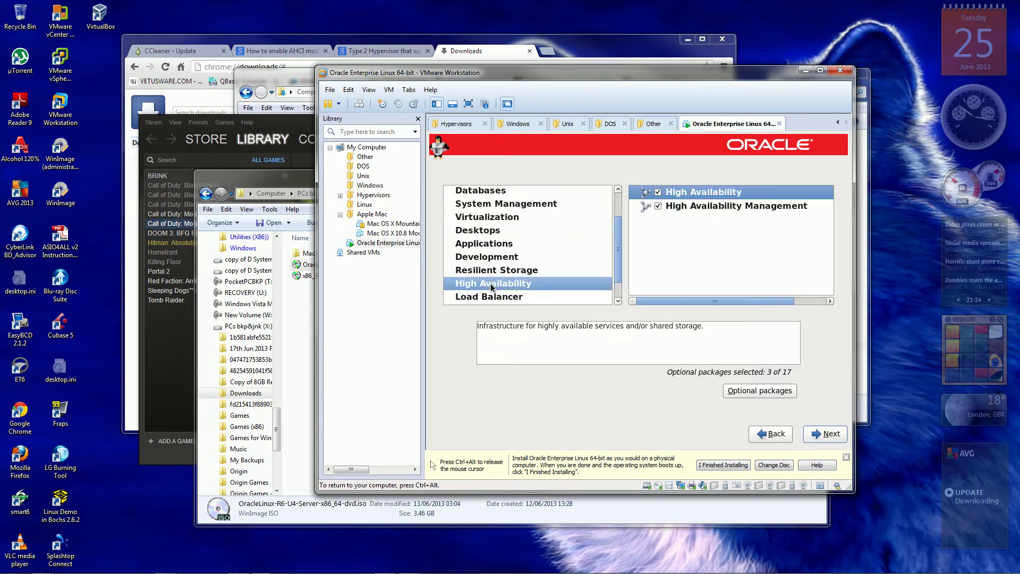
click(489, 272)
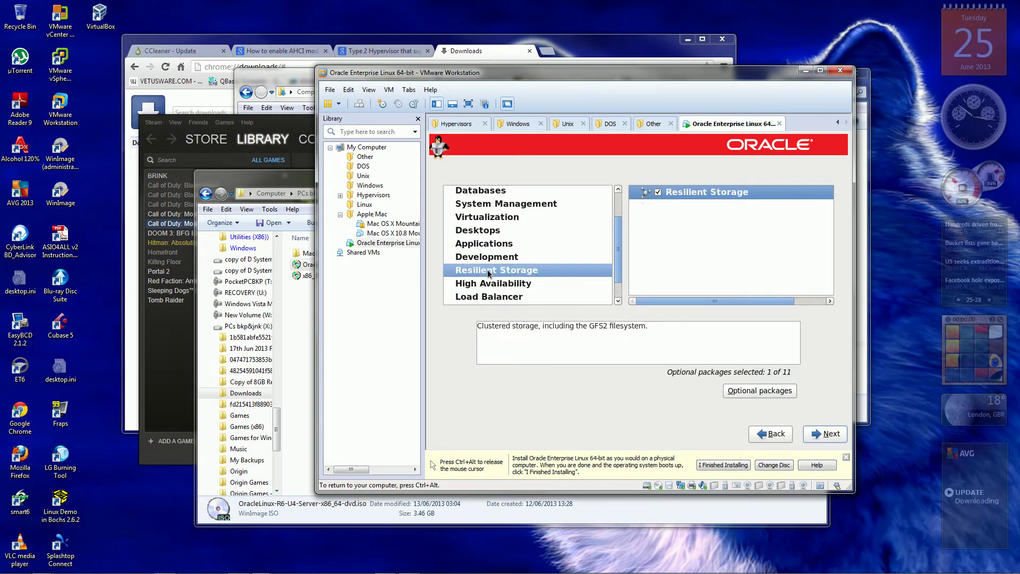
click(491, 258)
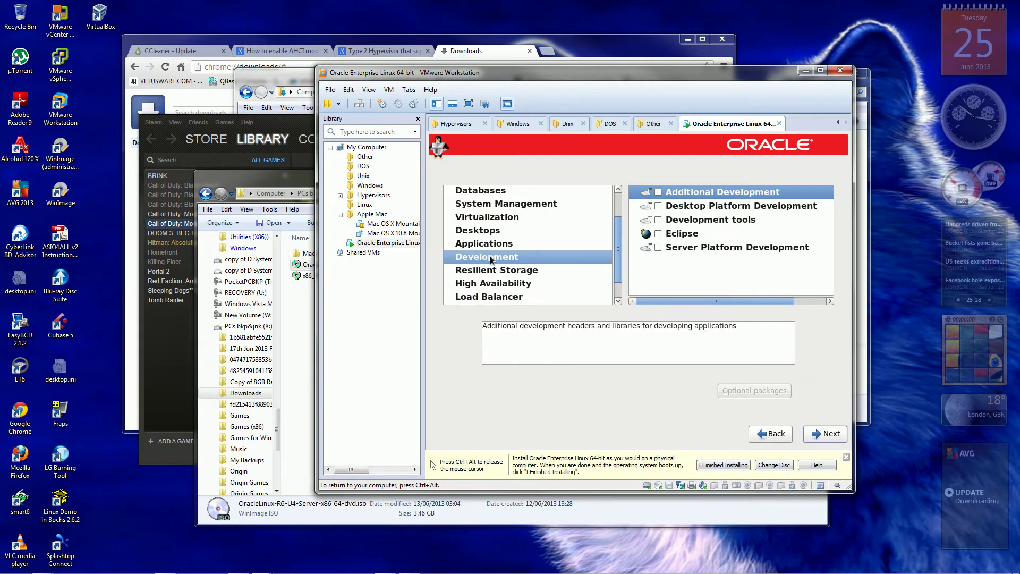
click(658, 192)
click(659, 206)
click(659, 220)
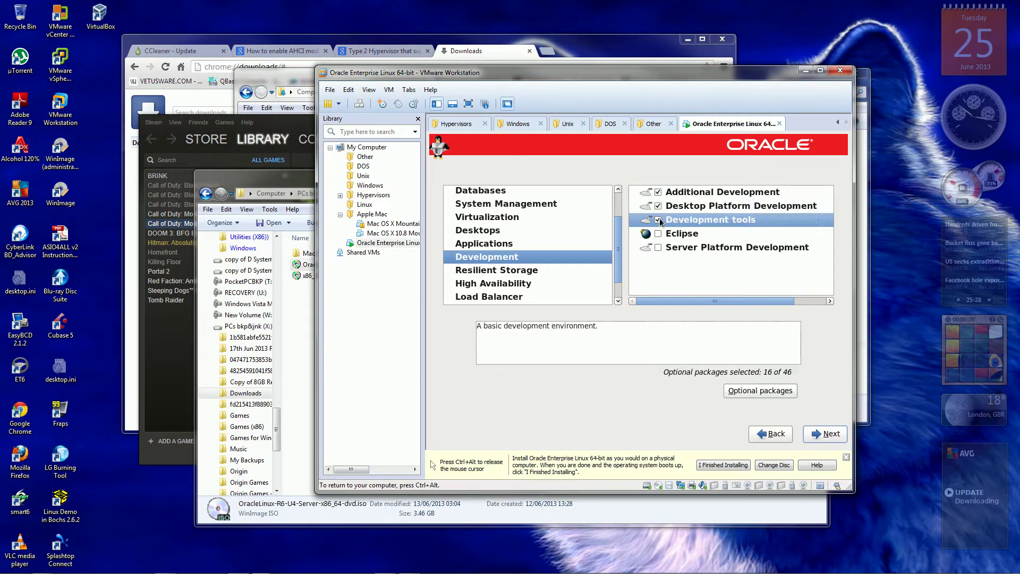
click(658, 233)
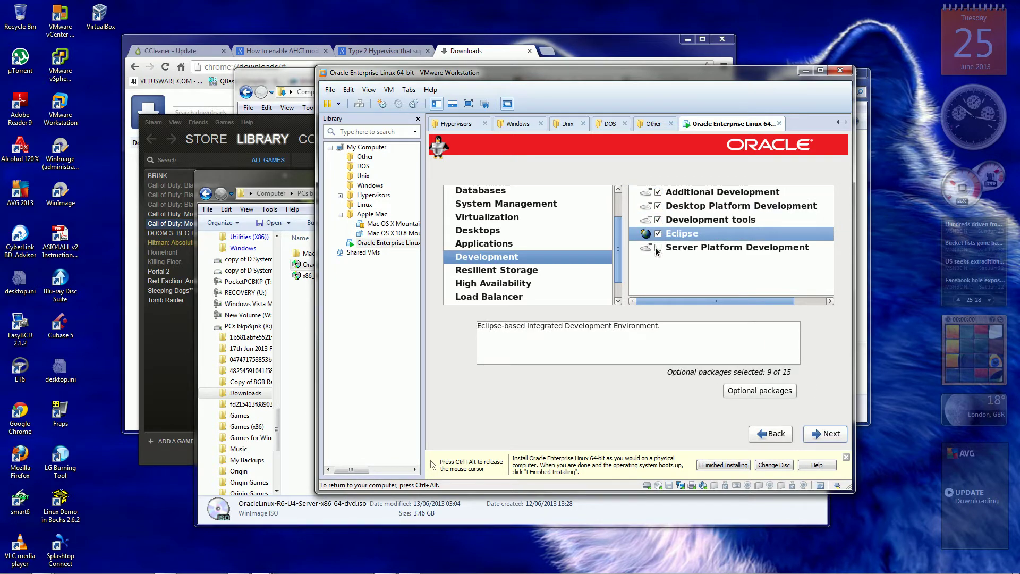
click(658, 248)
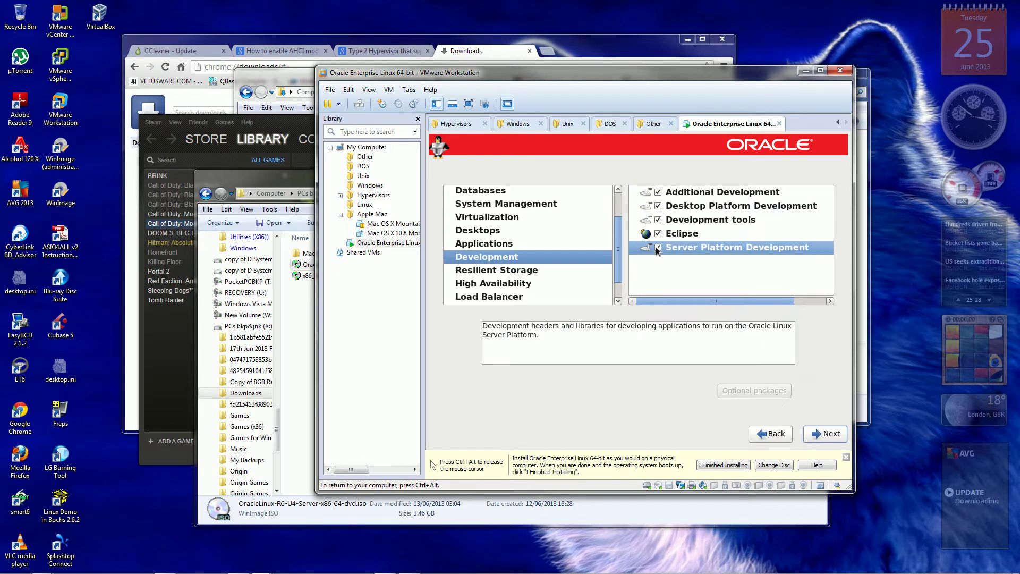
click(500, 245)
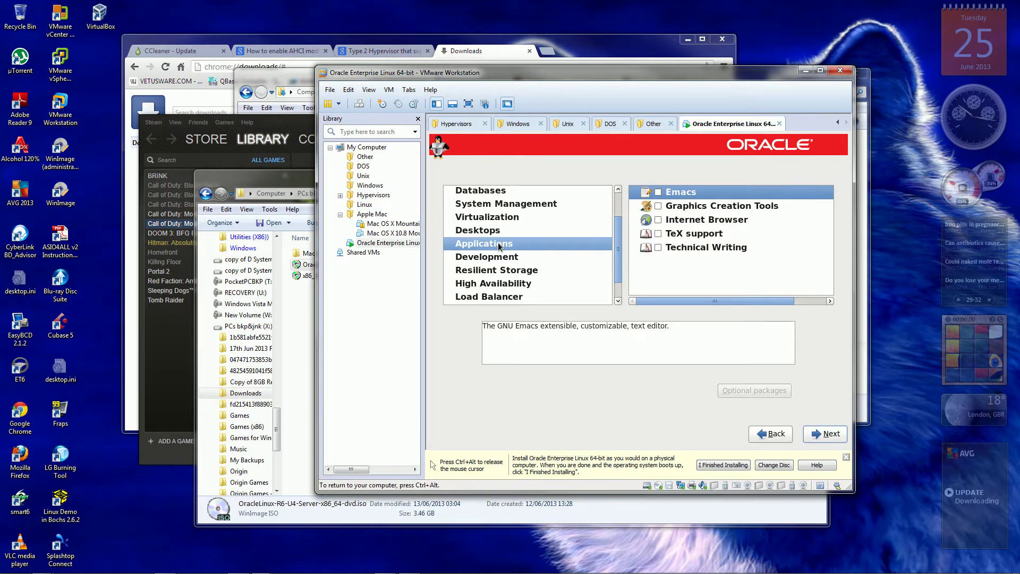
Tick Emacs, Graphics Creation Tools, Internet Browser, TeX support and Technical Writing under Applications.
click(658, 193)
click(658, 206)
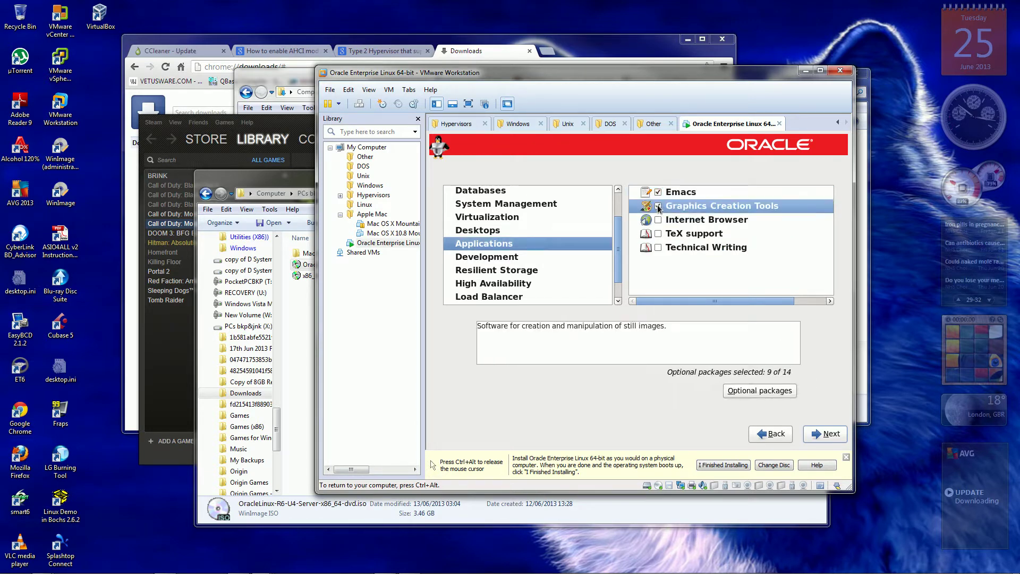
click(659, 220)
click(659, 233)
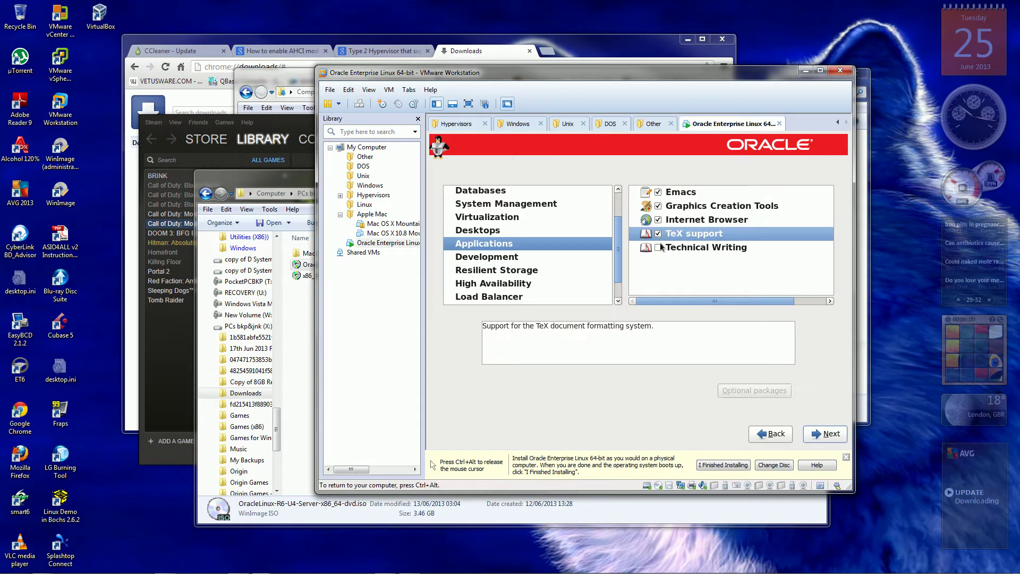
click(658, 248)
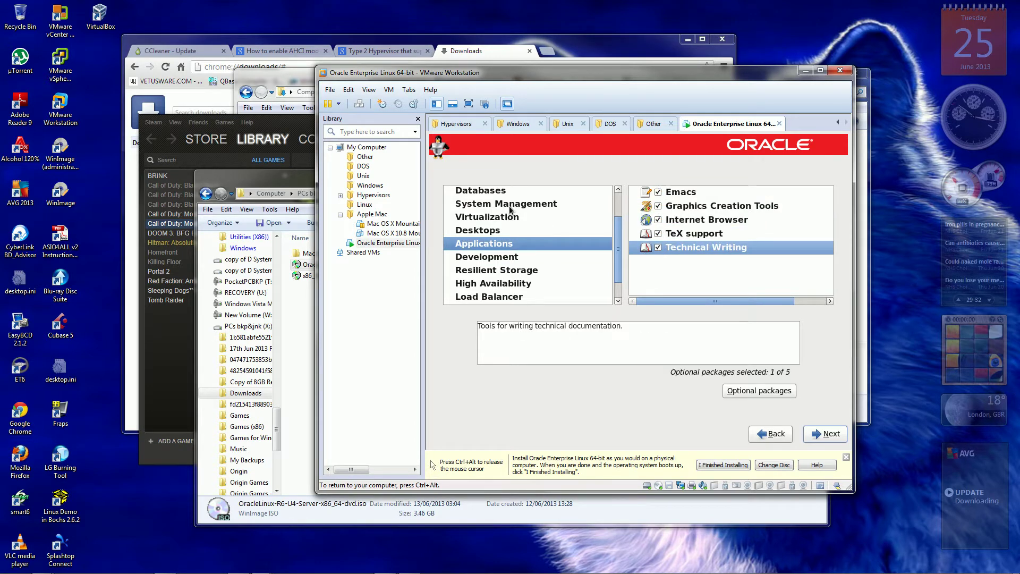
click(495, 230)
click(511, 204)
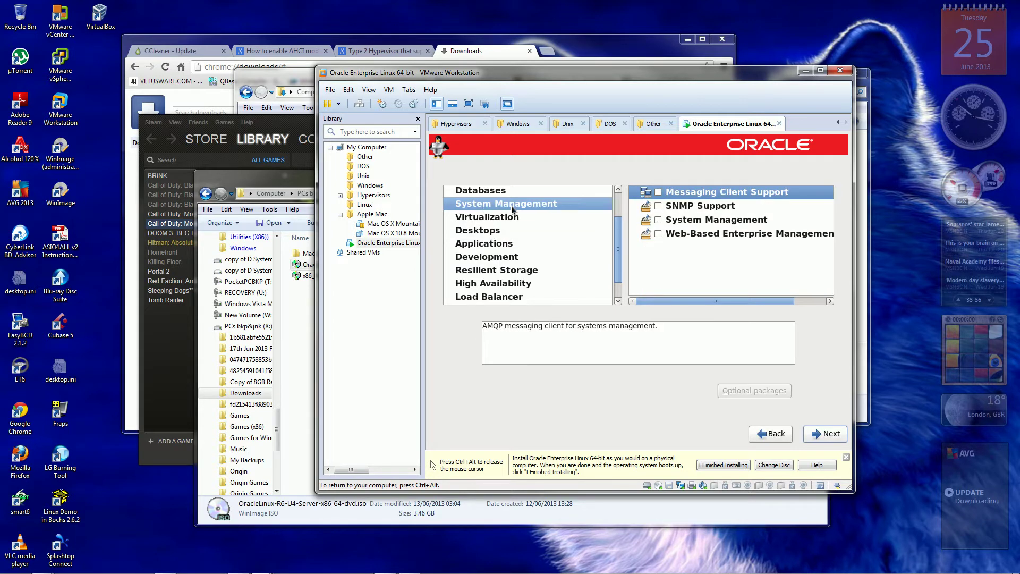
Tick Messaging Client Support, SNMP Support and System Management in the System Management category.
click(658, 193)
click(658, 206)
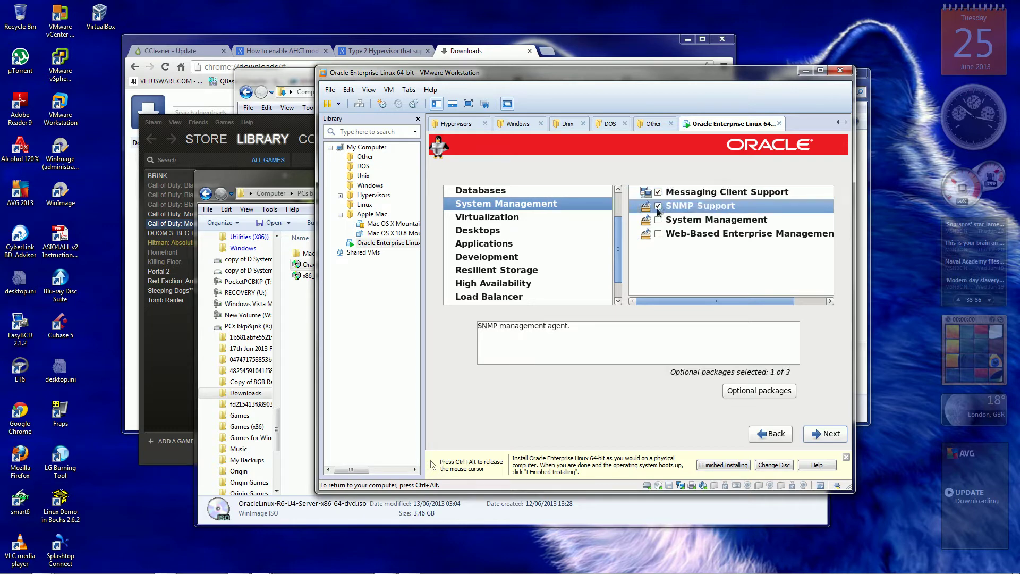
click(659, 220)
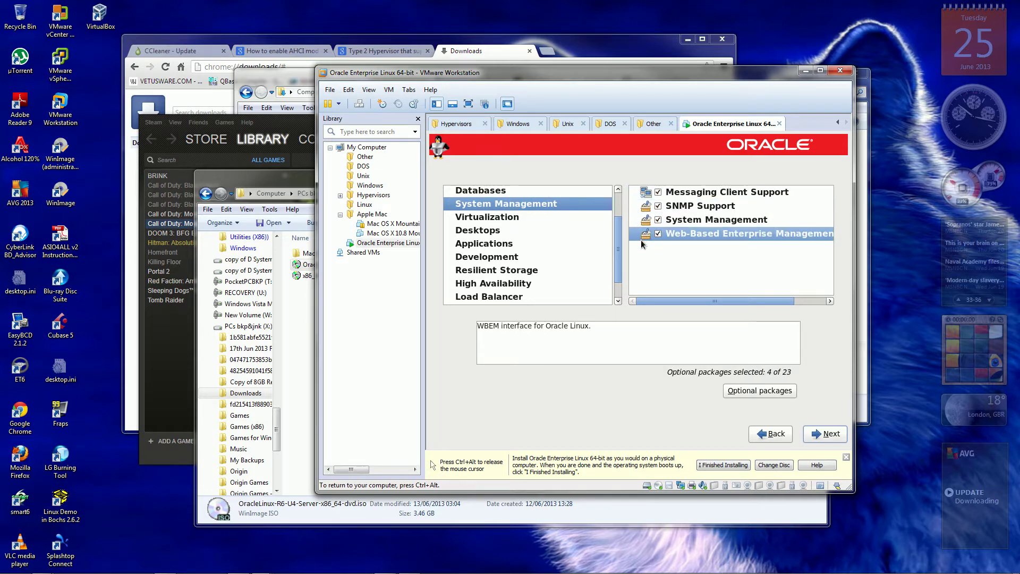
drag(614, 248, 620, 213)
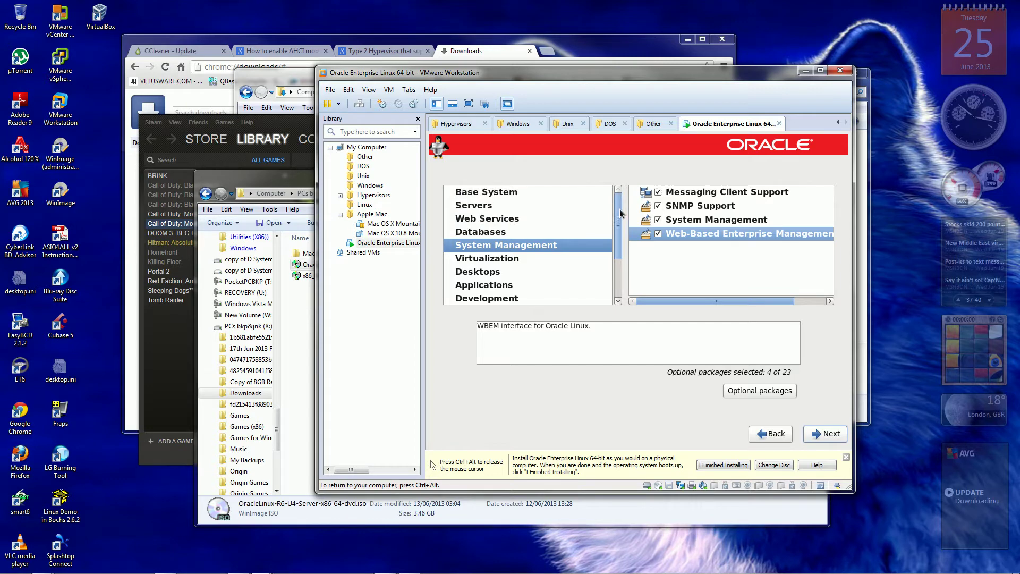
In Base System, tick Backup Client, Compatibility libraries, Dial-up Networking, FCoE, Infiniband, Legacy UNIX and Mainframe Access.
click(484, 193)
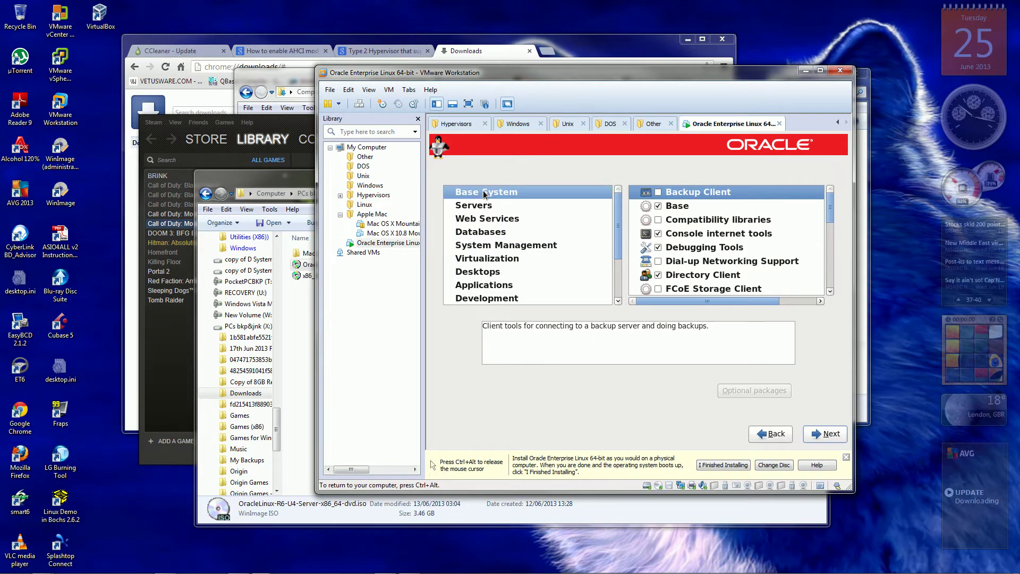
click(659, 192)
click(659, 219)
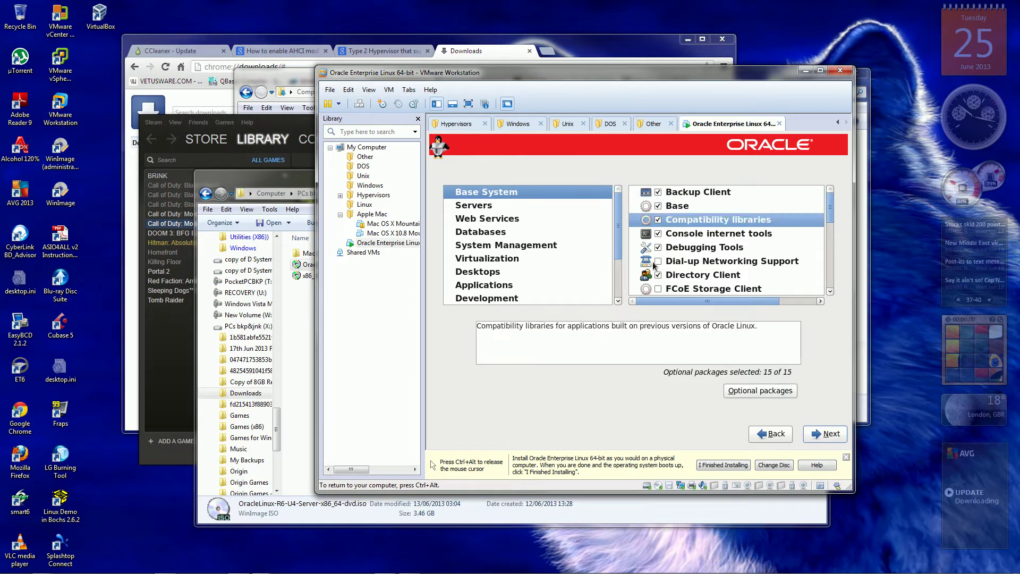
click(658, 261)
click(659, 289)
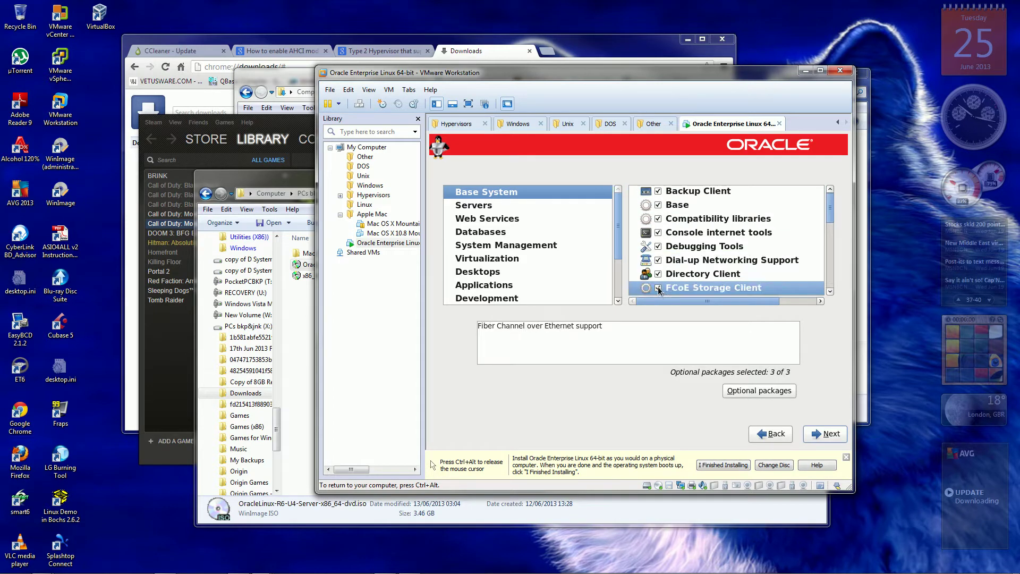
click(830, 292)
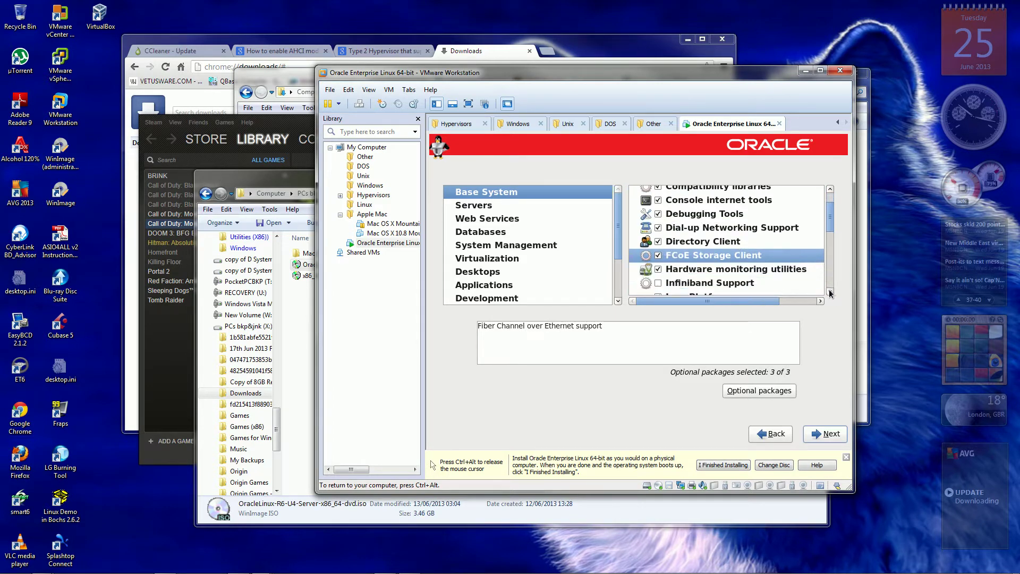
scroll(829, 292, down, 6)
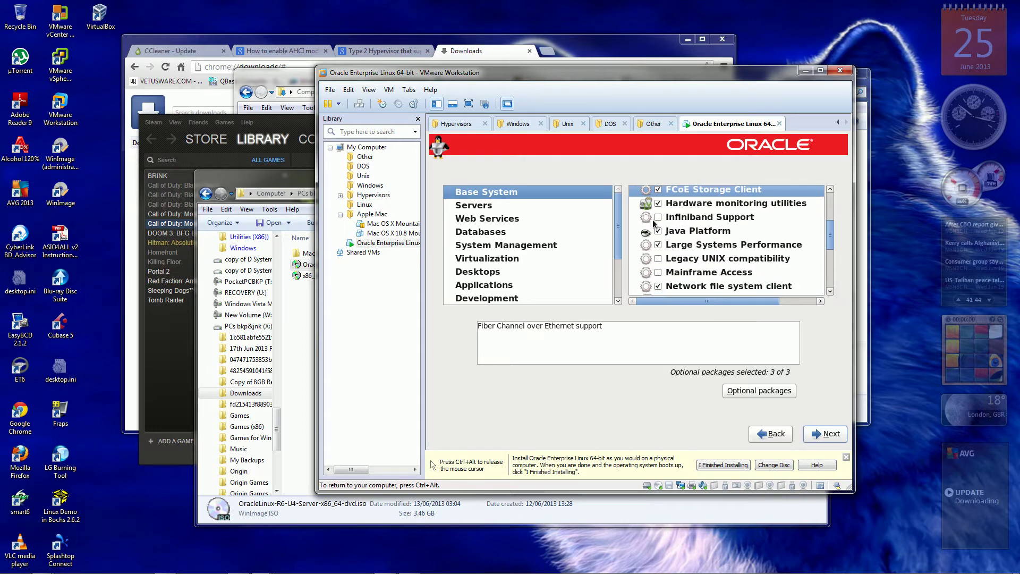
click(658, 218)
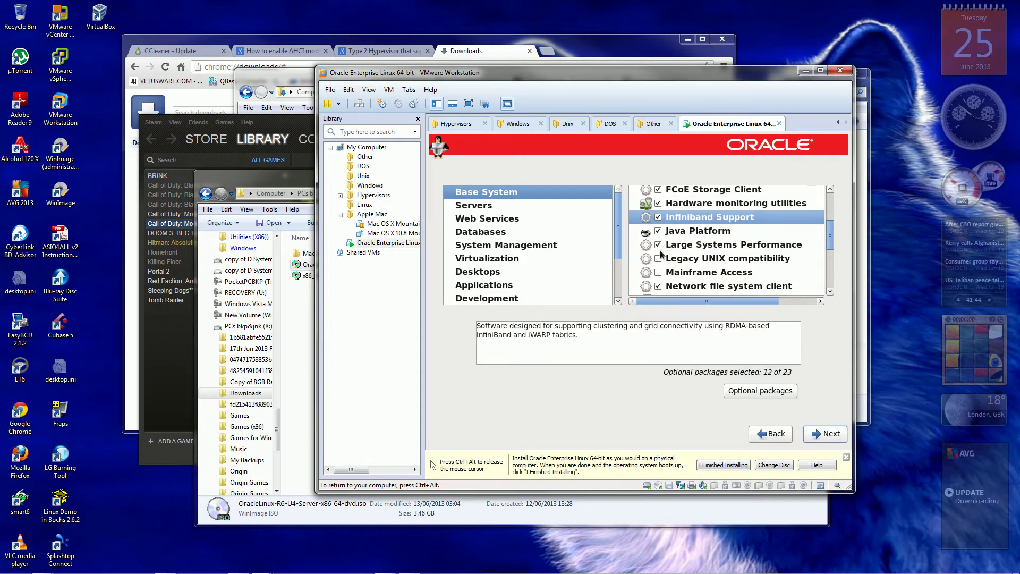
click(659, 259)
click(658, 273)
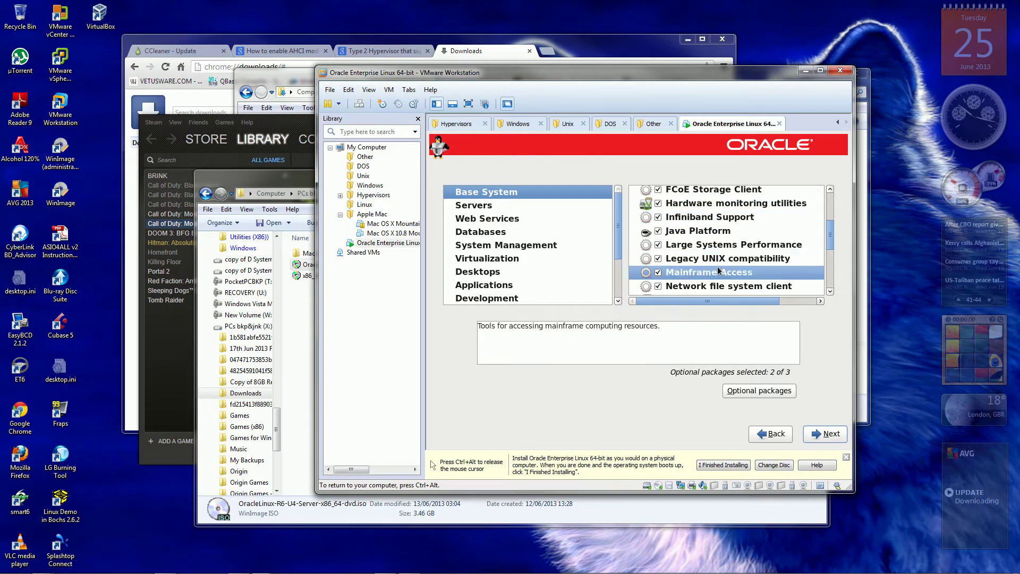
Tick Networking Tools, Printing client, Ruby, Scientific, Security Tools, Smart card, Storage Availability Tools and iSCSI Storage Client.
click(830, 292)
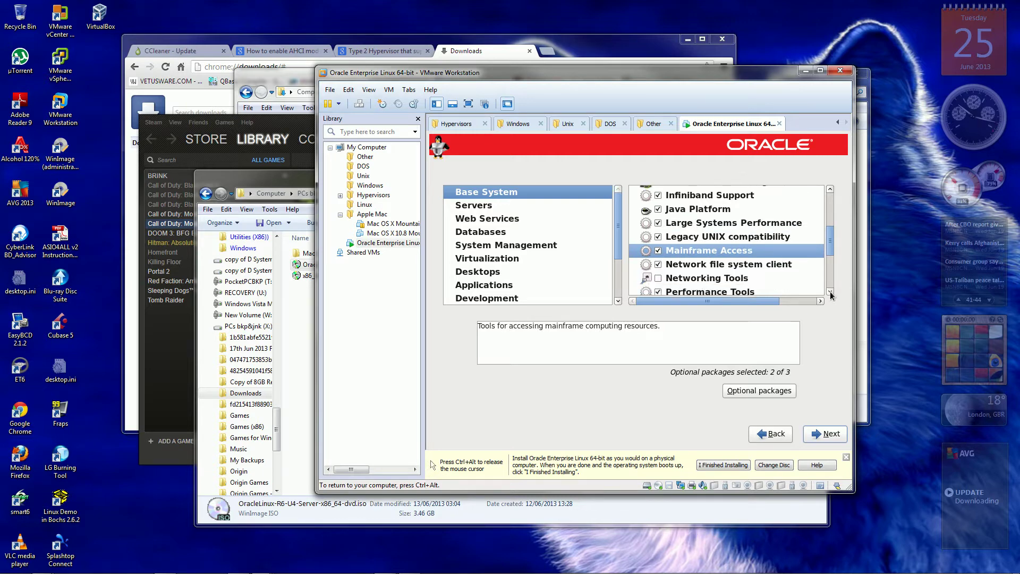
scroll(830, 293, down, 5)
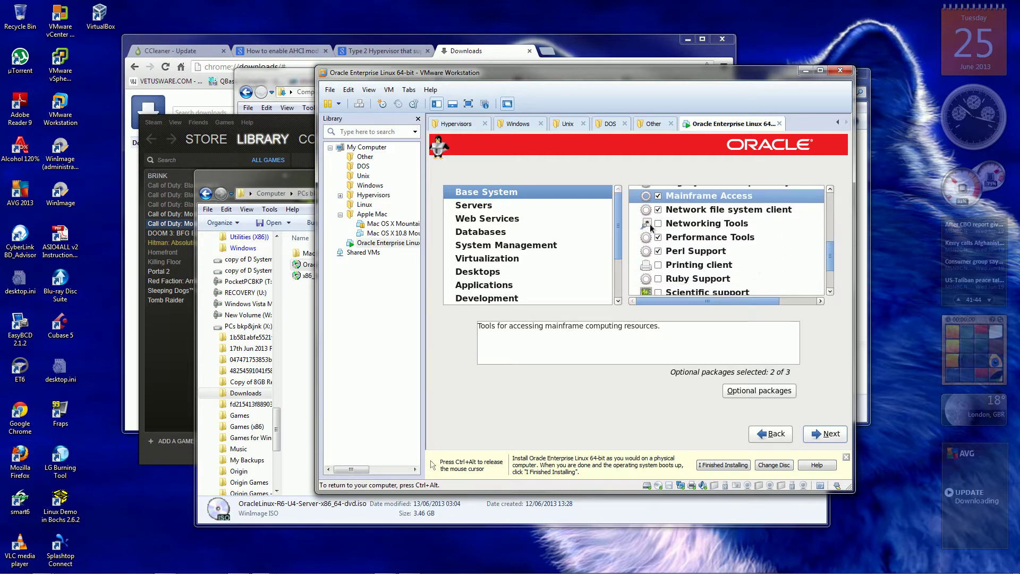
click(658, 225)
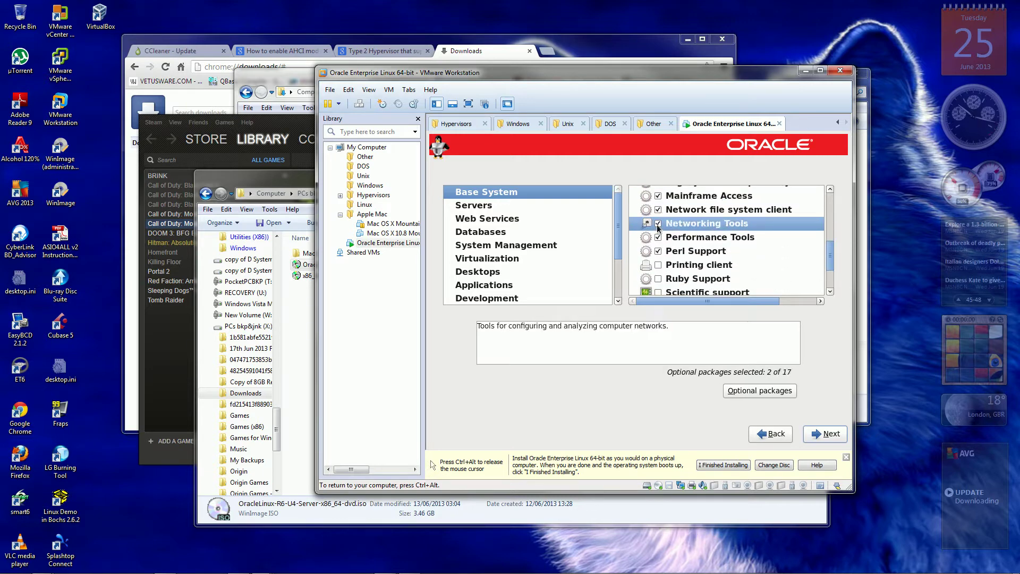
click(658, 265)
click(658, 278)
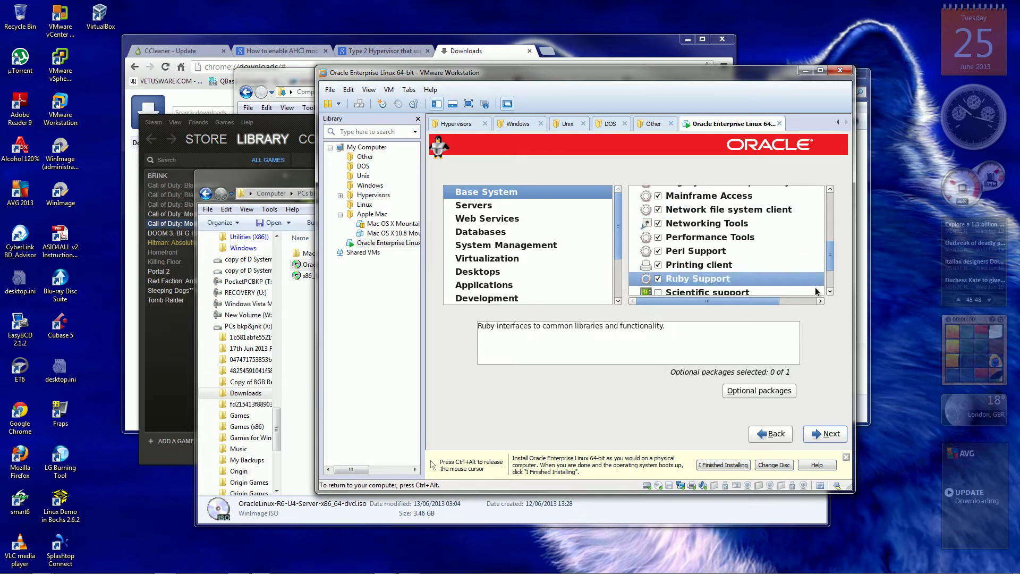
scroll(830, 292, down, 3)
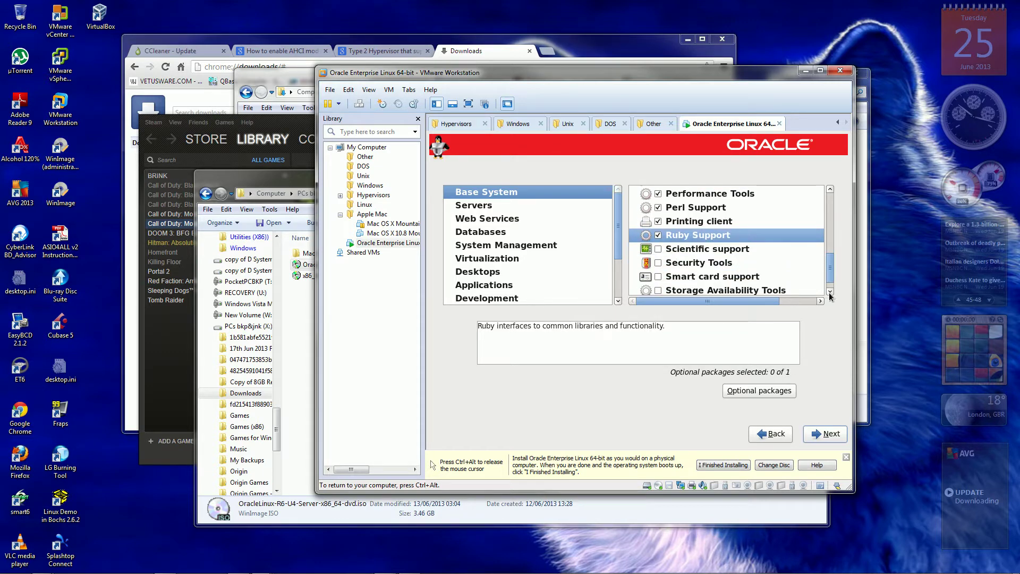
click(830, 292)
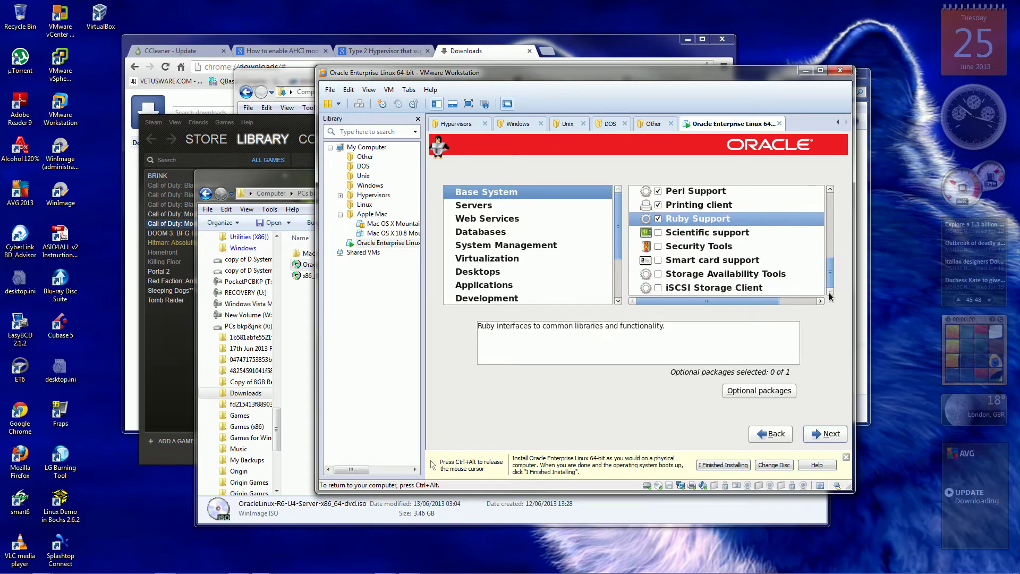
click(658, 233)
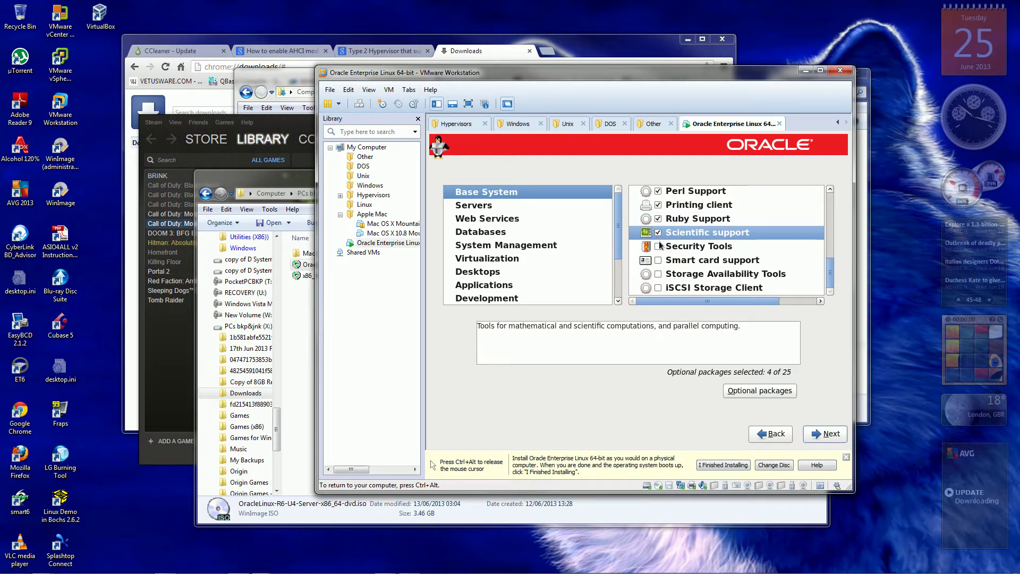
click(659, 247)
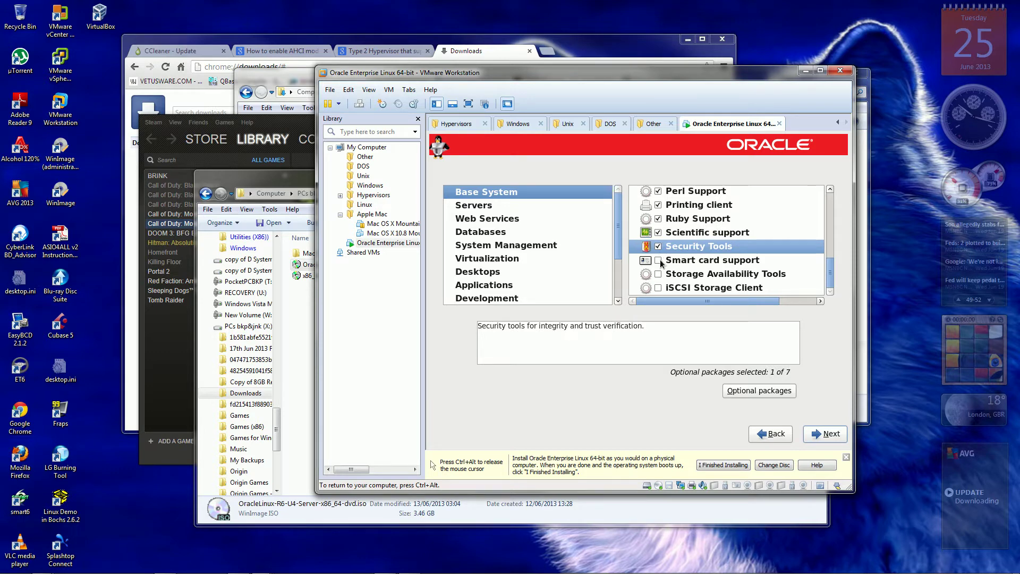
click(658, 260)
click(658, 274)
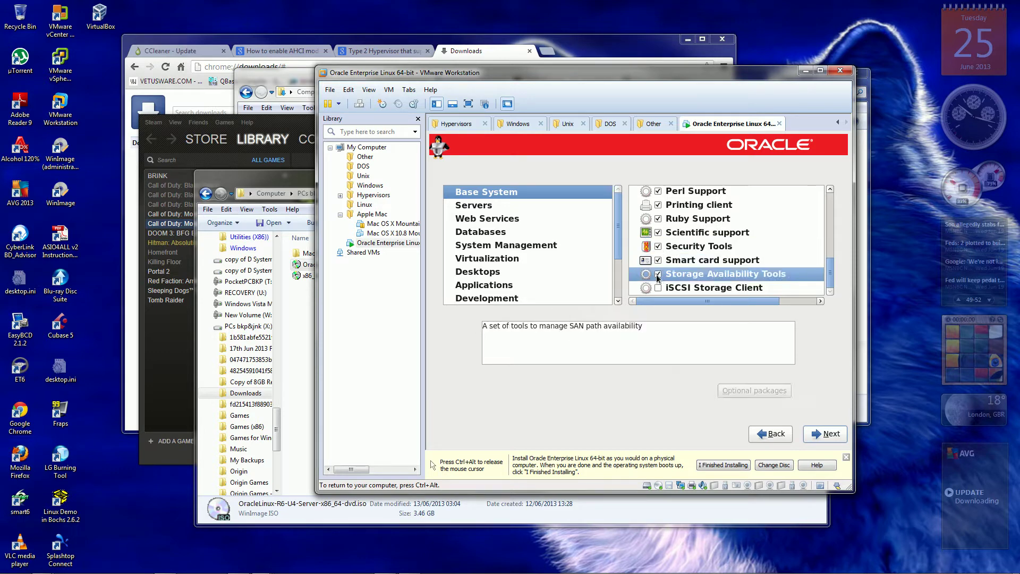
click(658, 288)
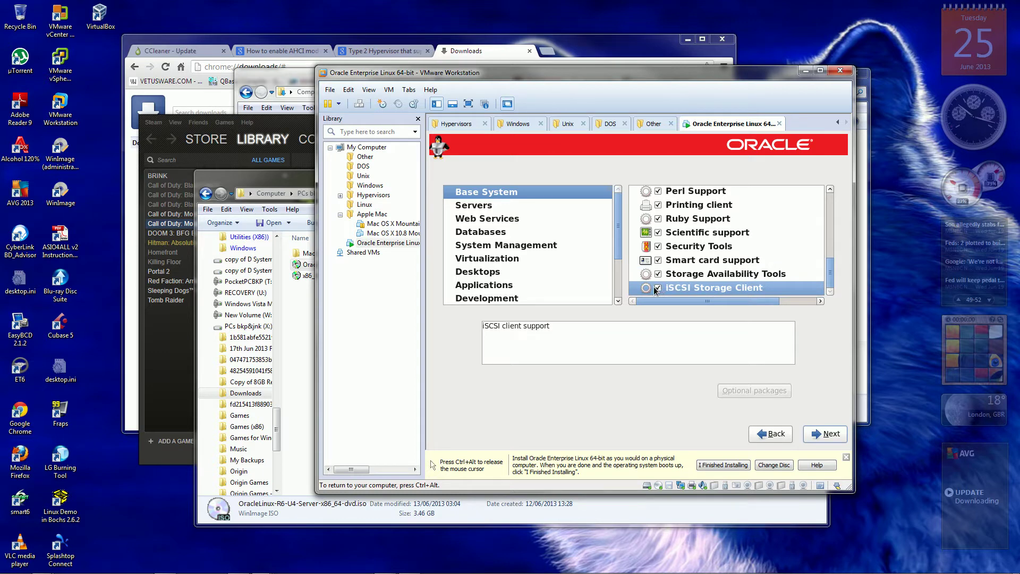
Under Servers, tick FTP server, NFS file server and System administration tools.
click(472, 207)
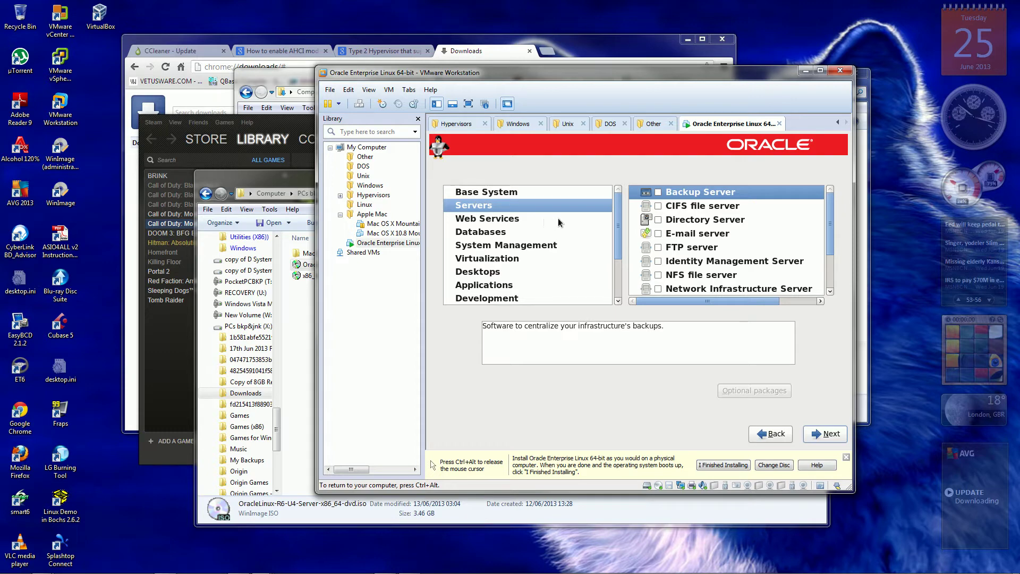
click(659, 248)
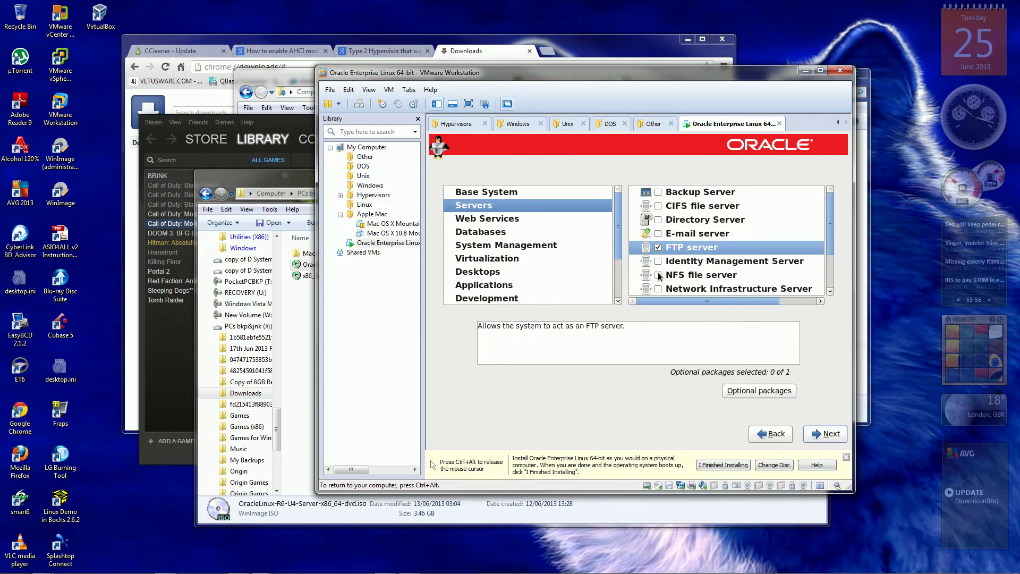
click(658, 274)
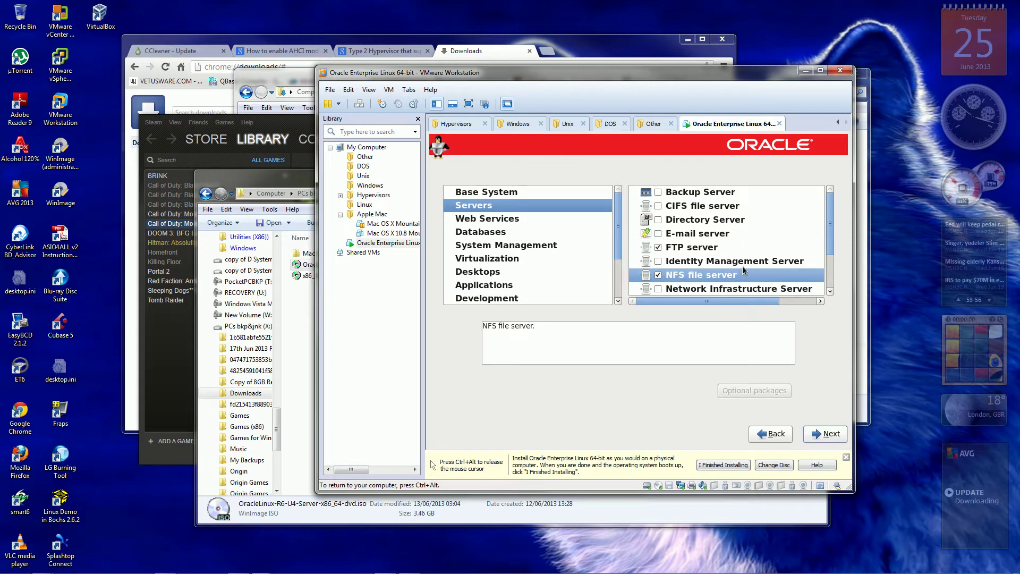
drag(832, 229, 832, 273)
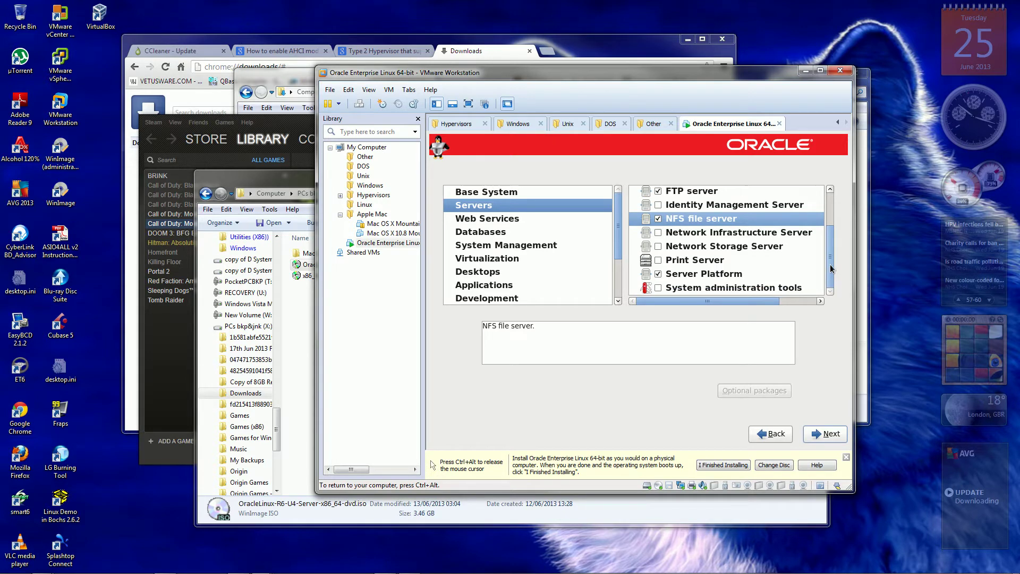
click(659, 287)
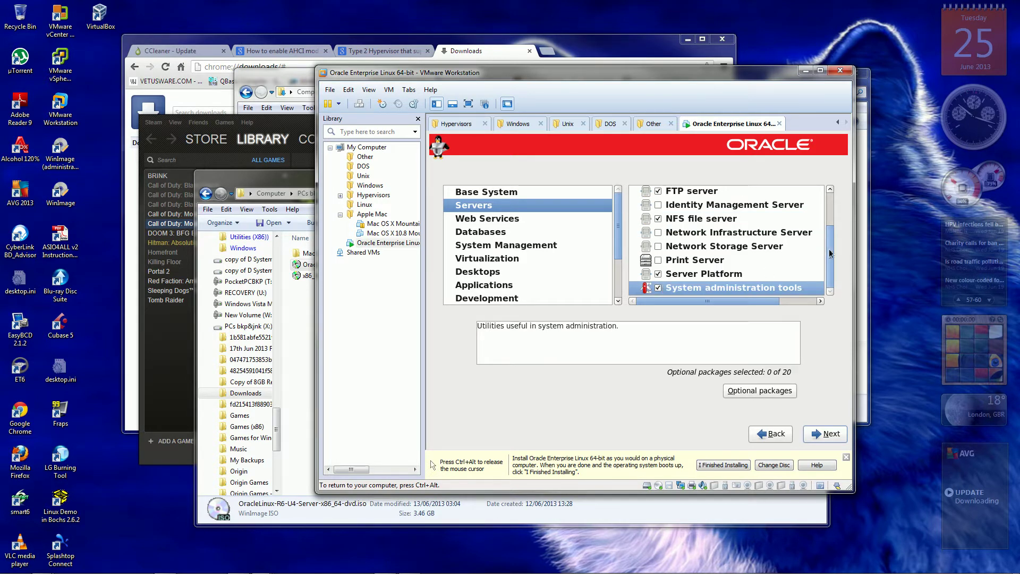
drag(829, 255, 828, 211)
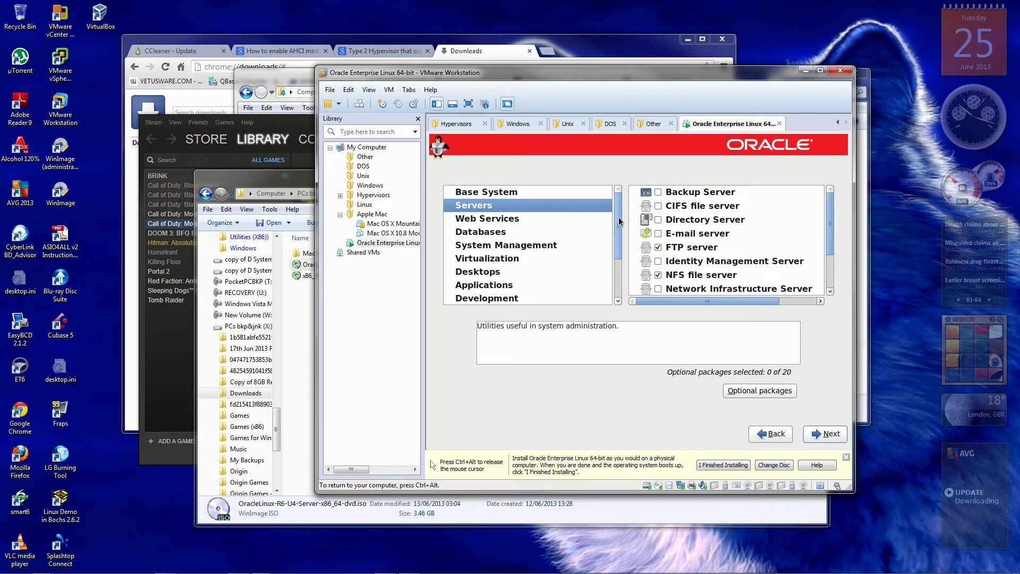
drag(618, 226, 616, 266)
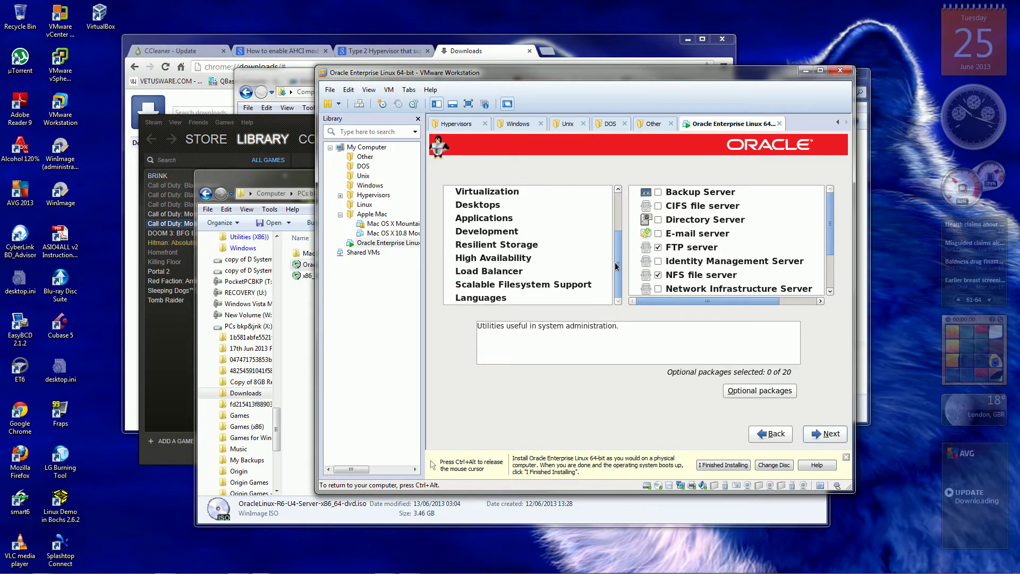
Look through Load Balancer and Scalable Filesystem Support, then tick English (UK) Support under Languages.
click(498, 273)
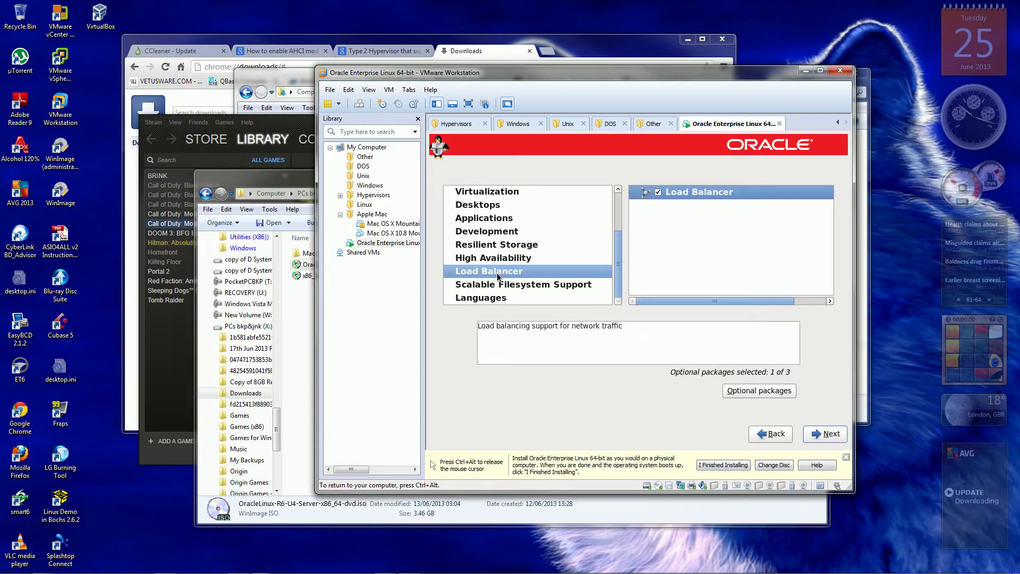
click(501, 285)
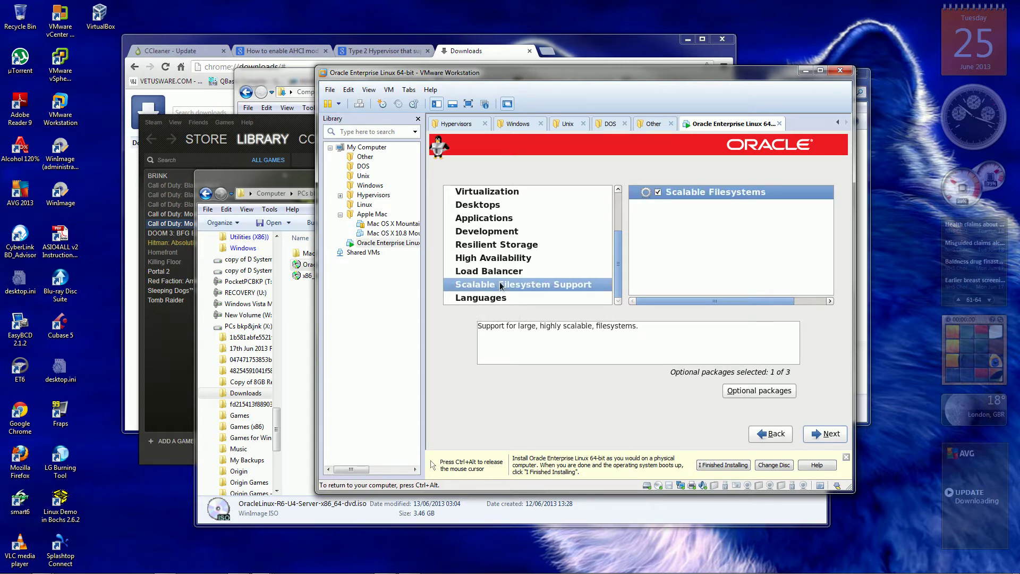
click(477, 299)
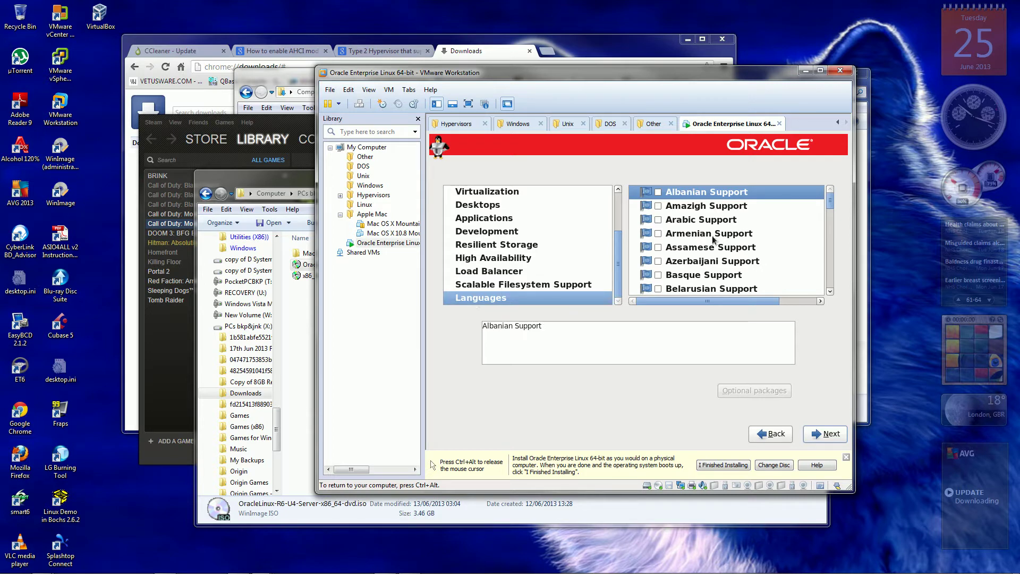
drag(830, 202, 829, 215)
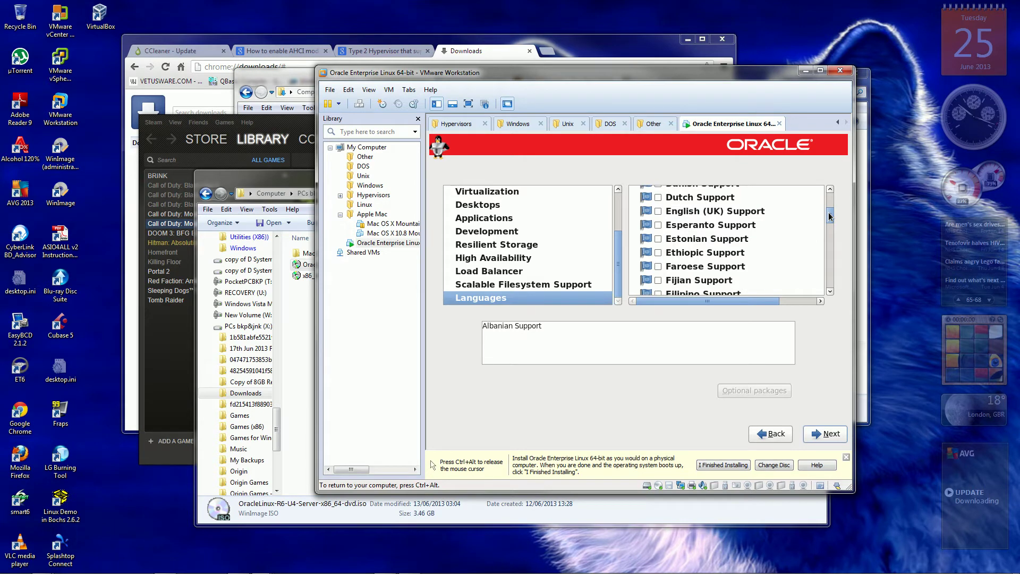
click(658, 212)
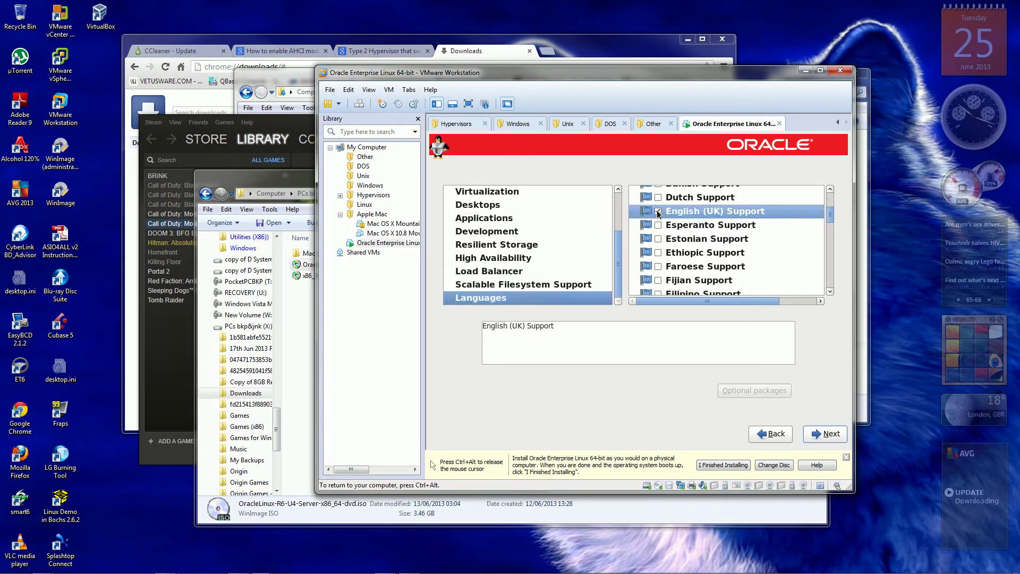
click(830, 291)
drag(831, 292, 832, 295)
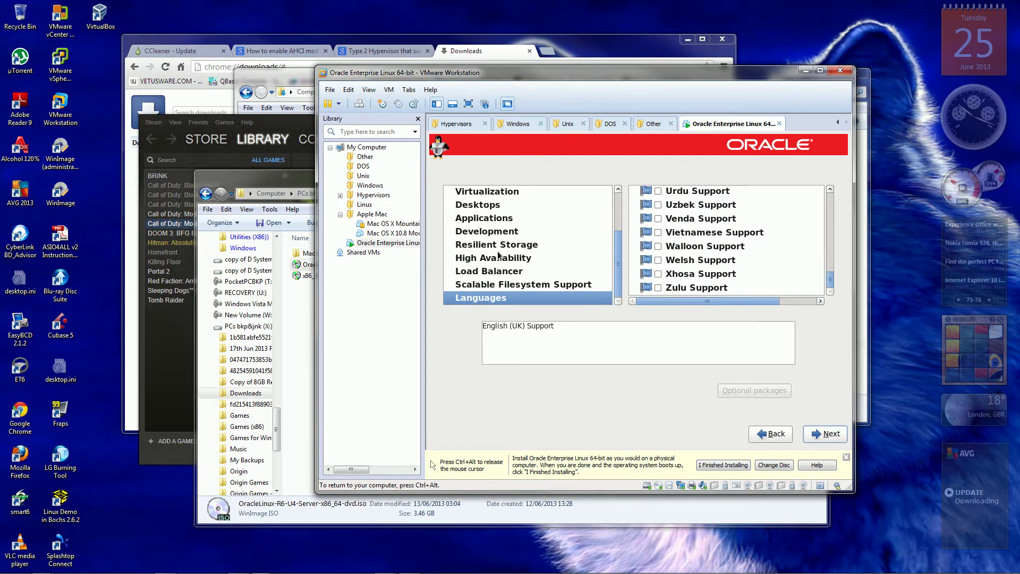
Add the optional Virtualization packages qemu-guest-agent and qemu-kvm-tools, then continue to the dependency check.
click(509, 193)
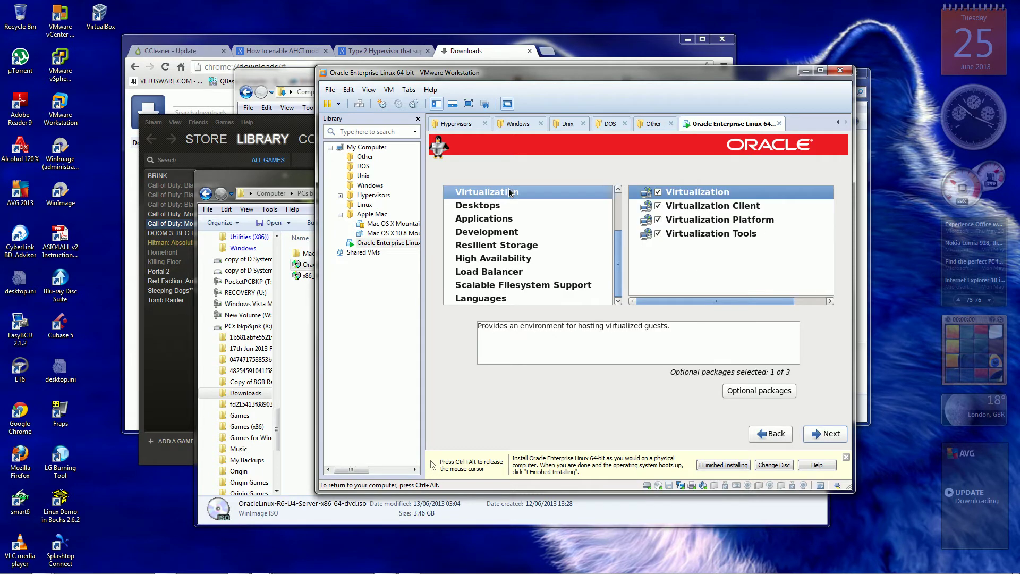
click(748, 391)
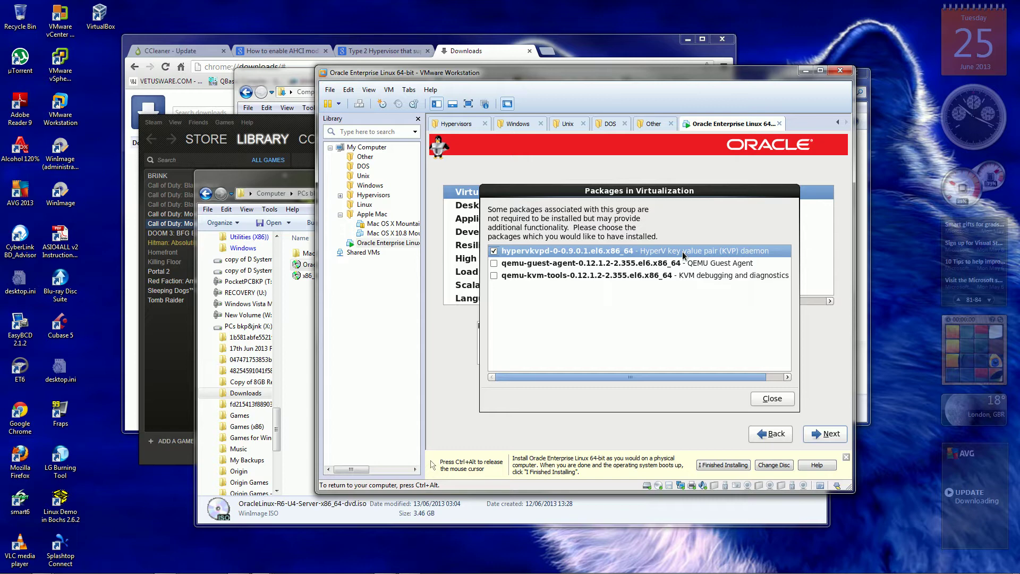
click(494, 263)
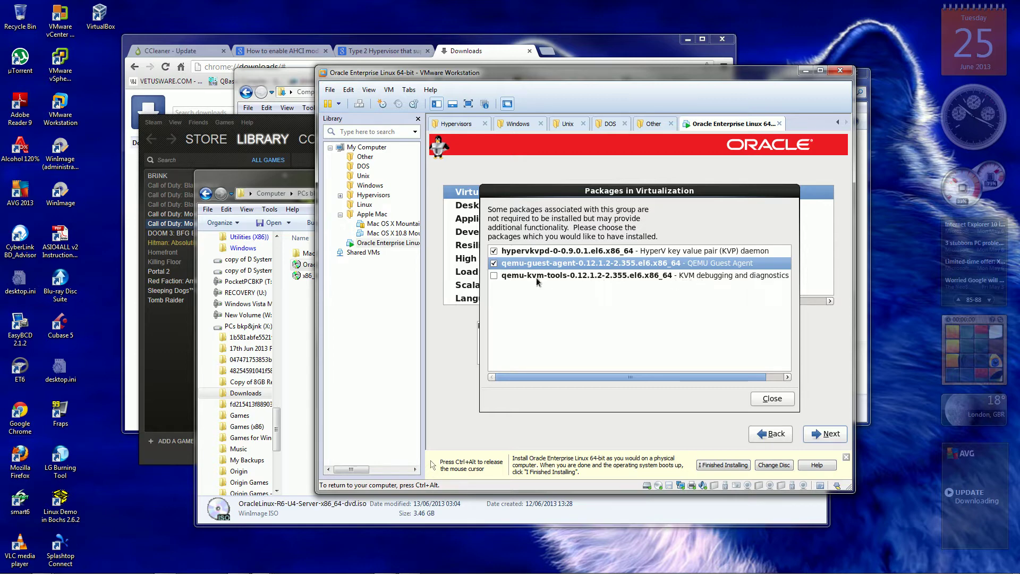
click(494, 275)
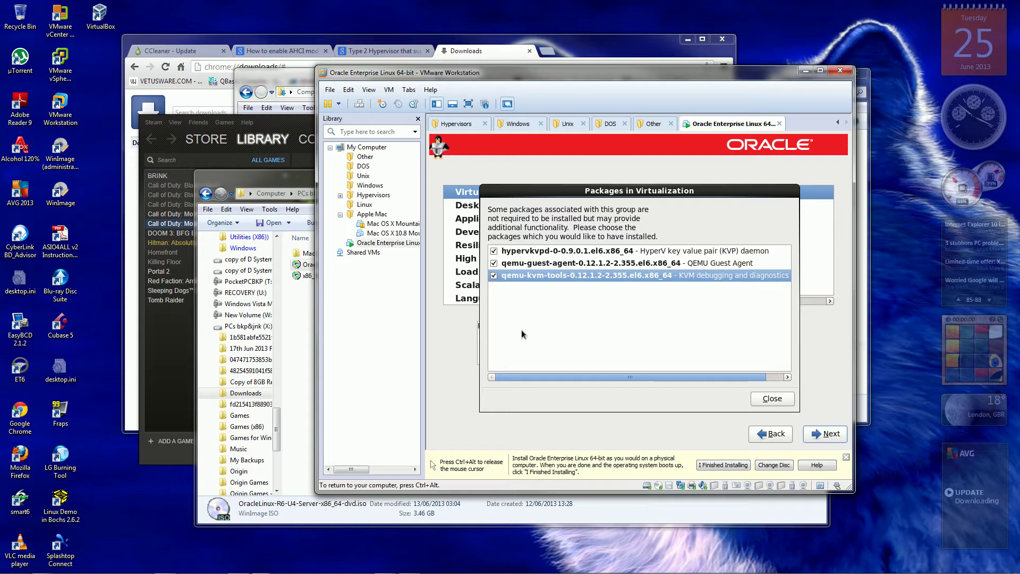
click(769, 399)
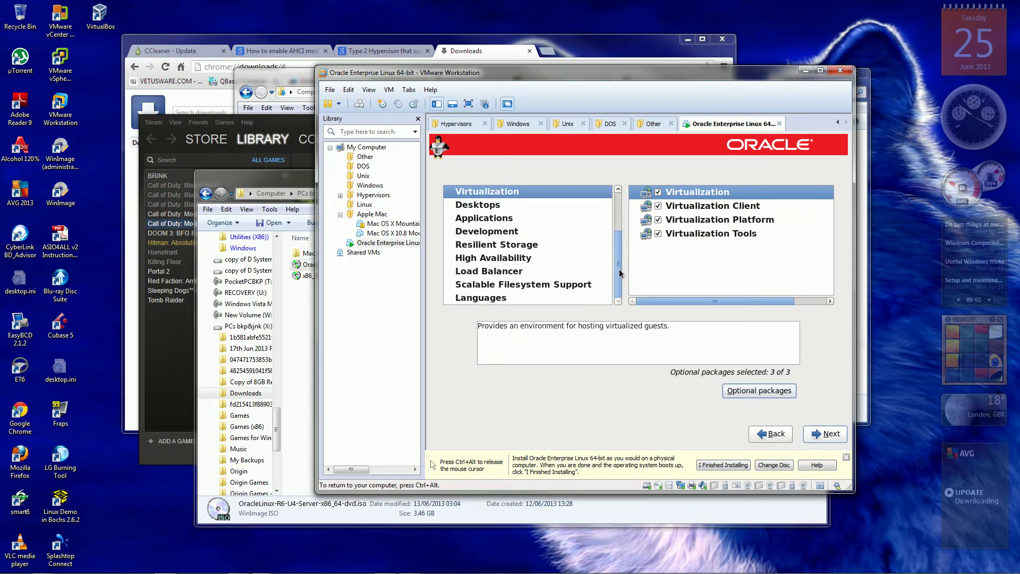
drag(619, 271, 616, 218)
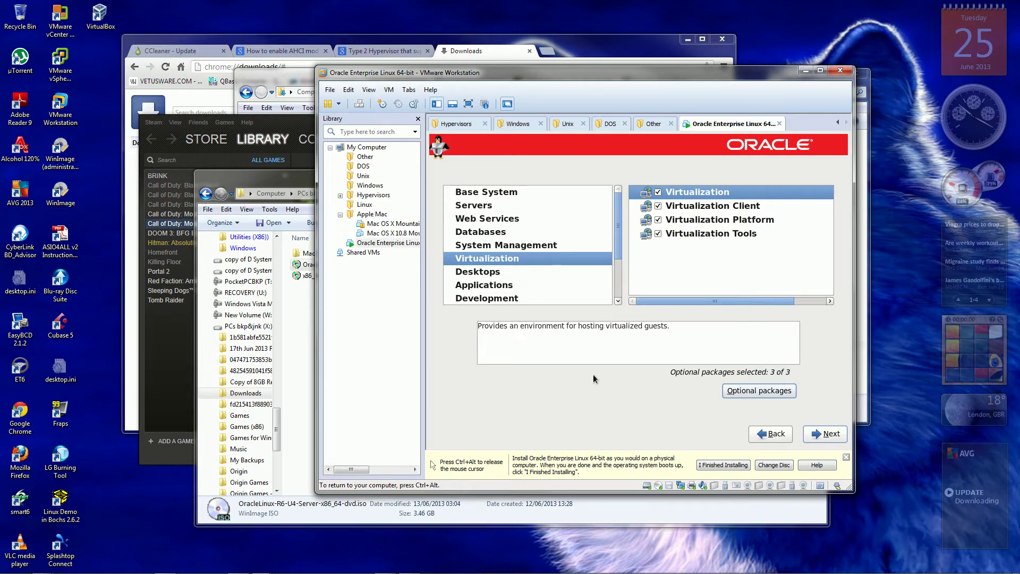
click(827, 434)
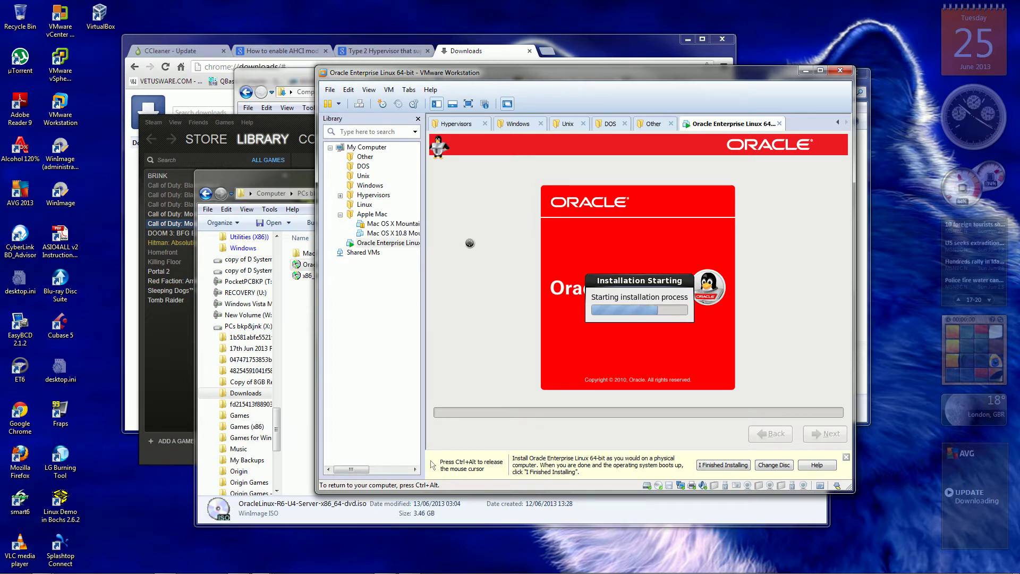
Release the mouse and move the Oracle Enterprise Linux VM into the Linux library folder.
key(ctrl+alt)
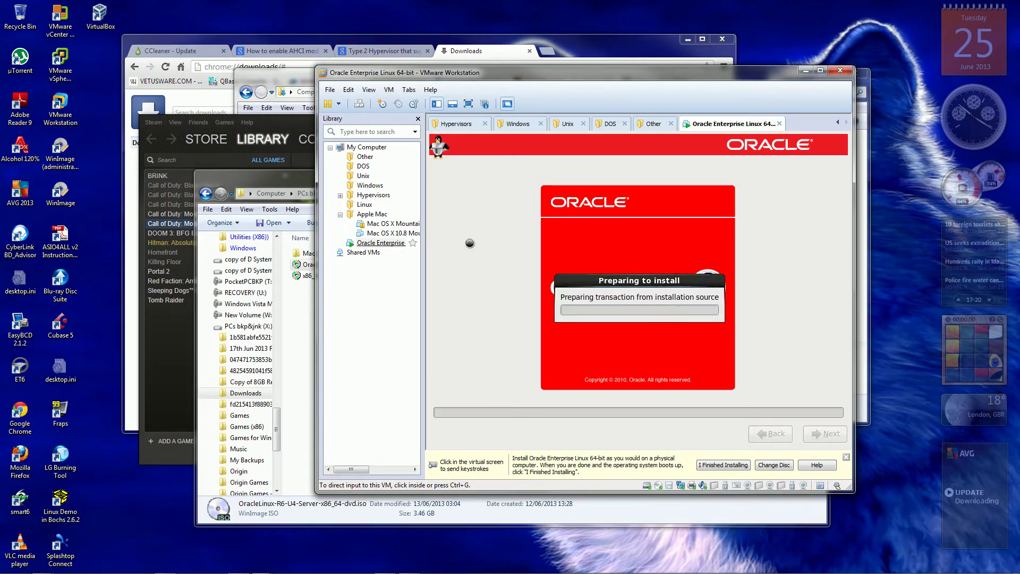
click(365, 204)
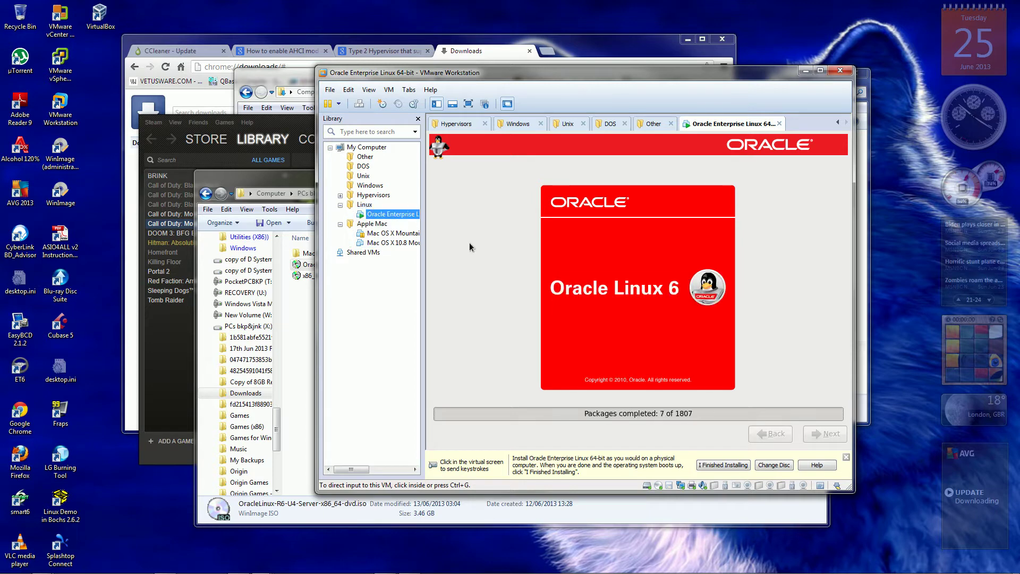
Wait while packages install, moving input in and out of the VM with Ctrl+Alt.
click(469, 242)
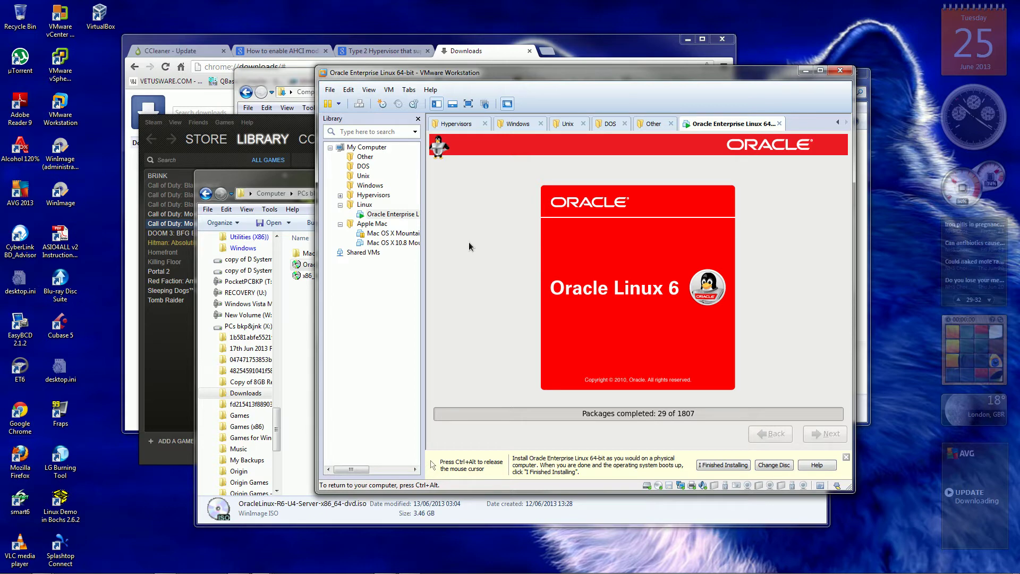
key(ctrl+alt)
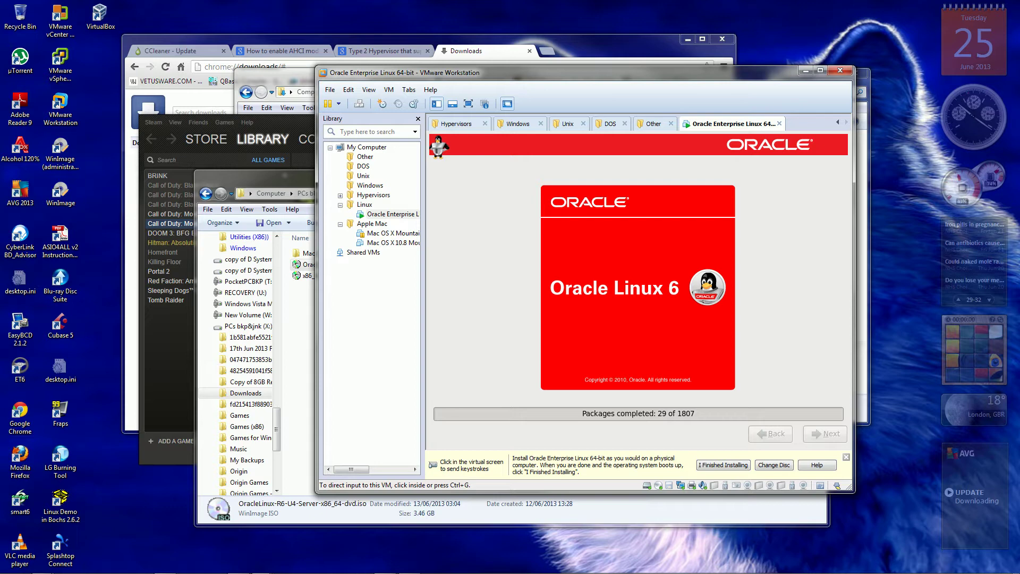
click(469, 242)
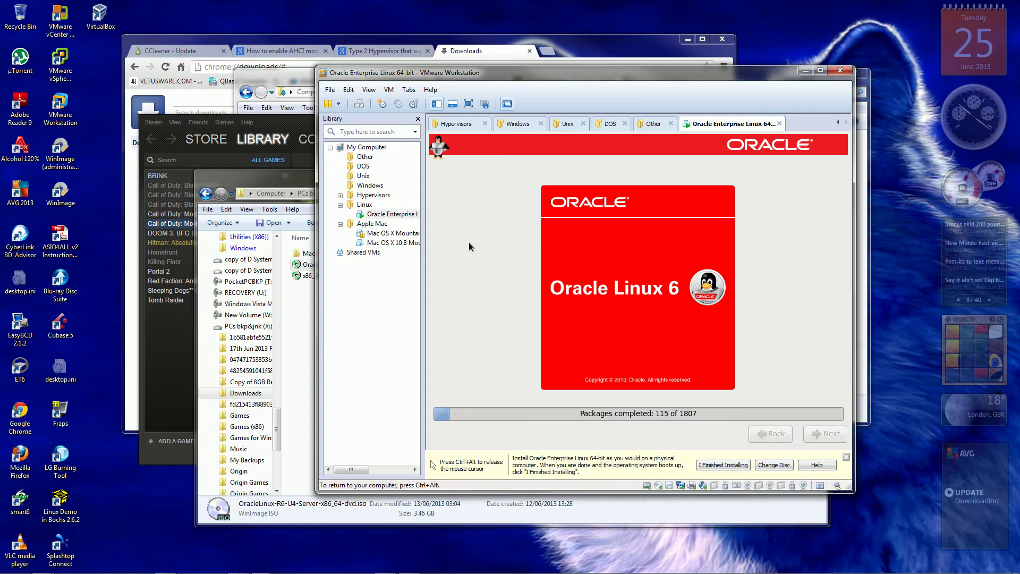
key(ctrl+alt)
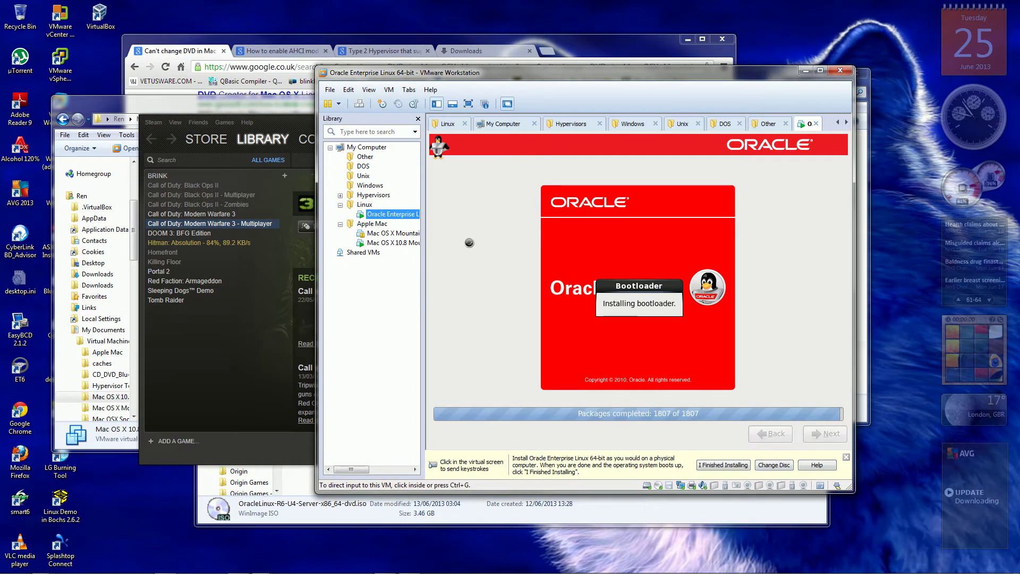
Give input back to the VM with Ctrl+G and wait for the installation complete screen.
key(ctrl+g)
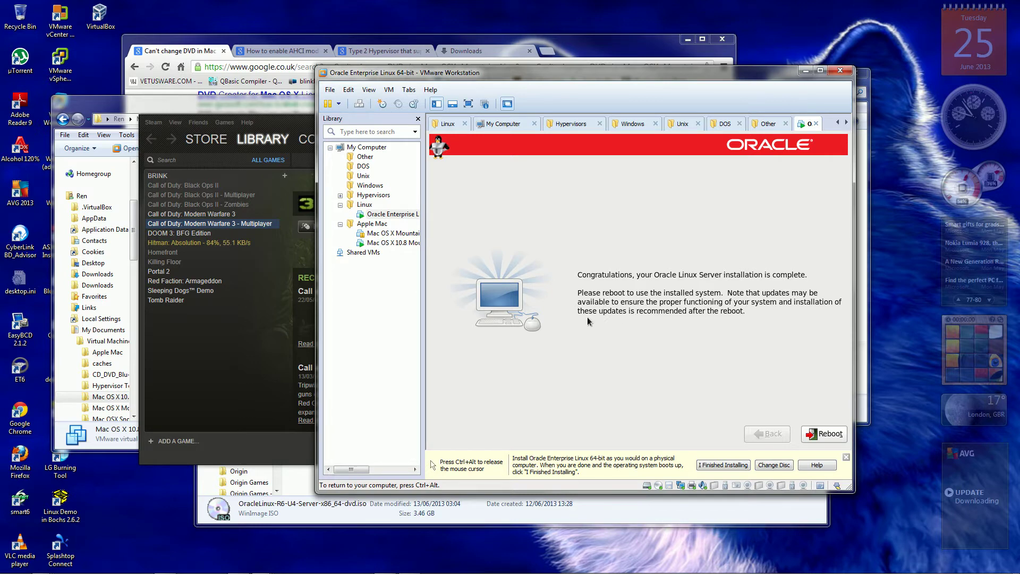
Reboot from the completion screen into the Unbreakable Enterprise Kernel 2.6.39-400.17.1.
click(816, 435)
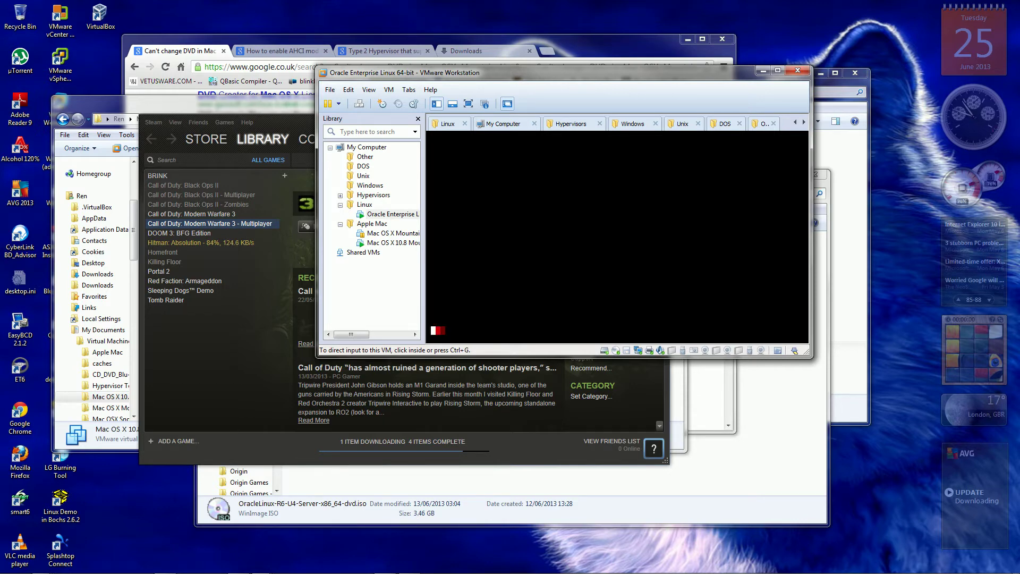
key(ctrl+g)
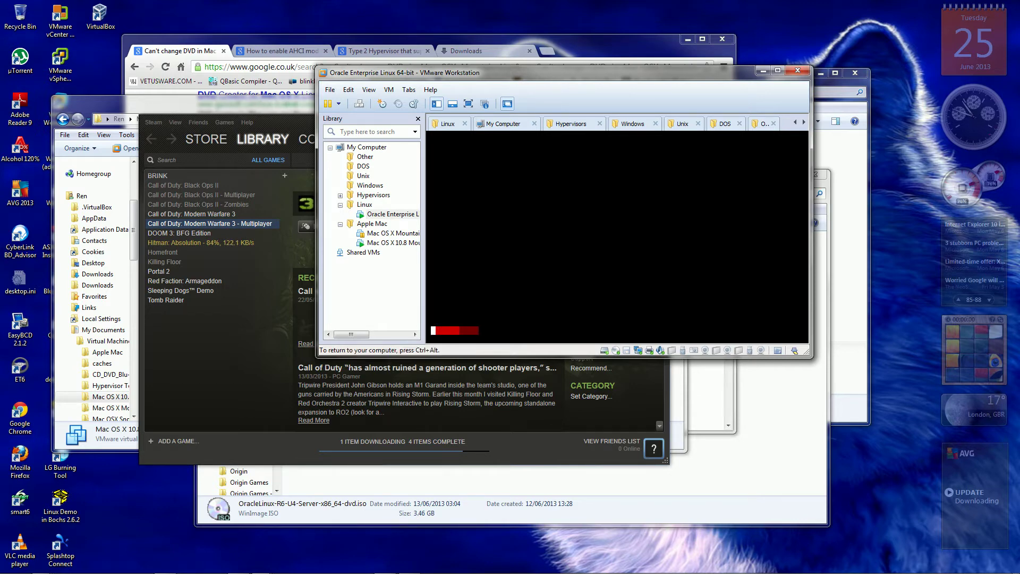
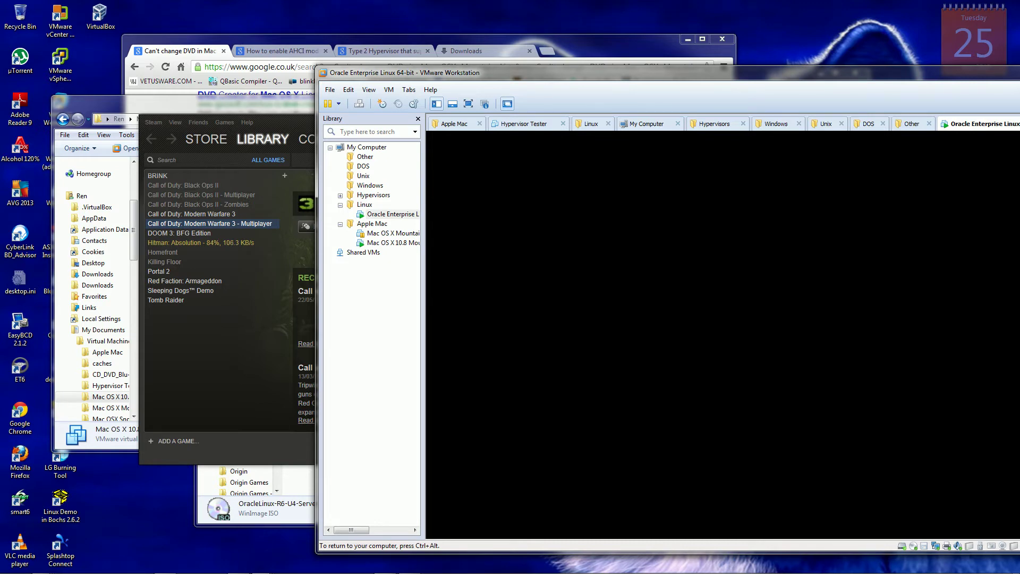
Release and recapture input so the VM shows the Setup Agent Welcome screen.
key(ctrl+alt)
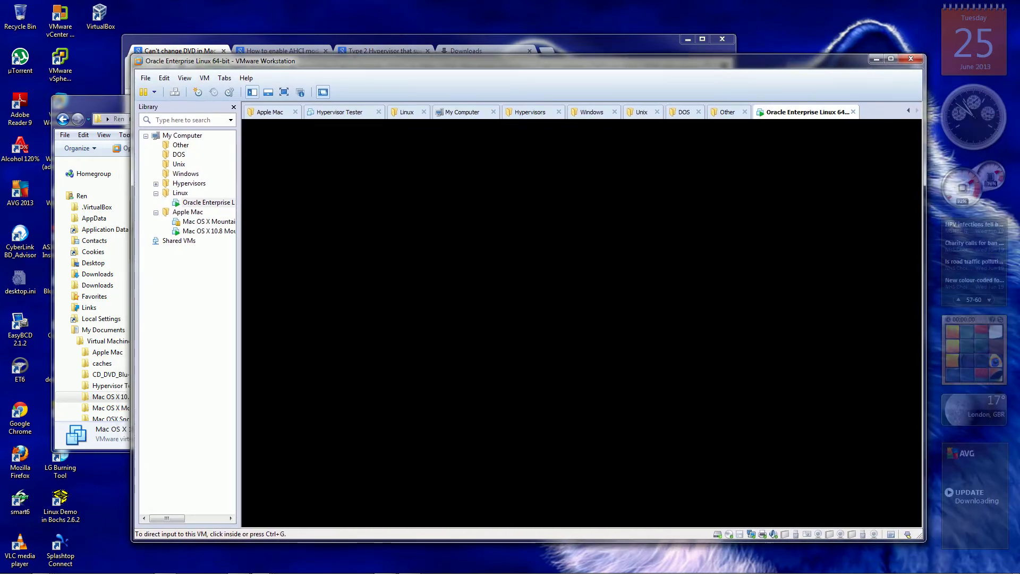
click(581, 323)
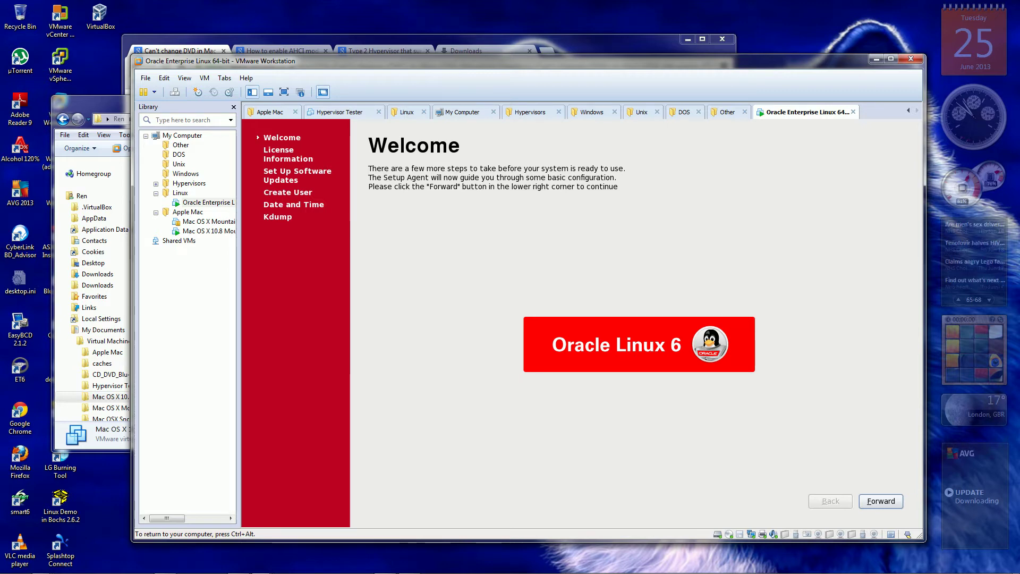
Move past Welcome, read through the license text and accept it with 'Yes, I agree'.
key(Return)
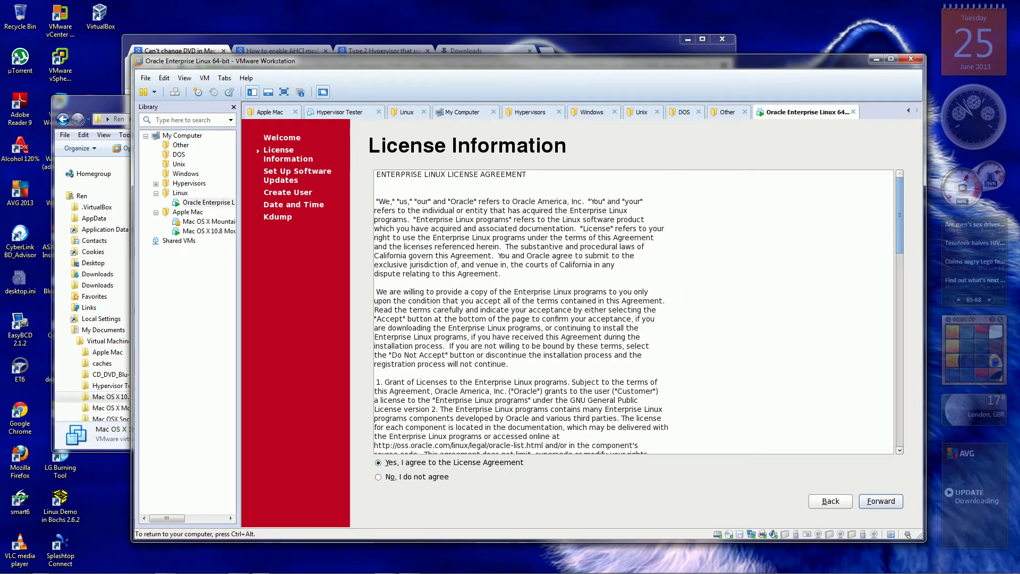
scroll(633, 311, down, 3)
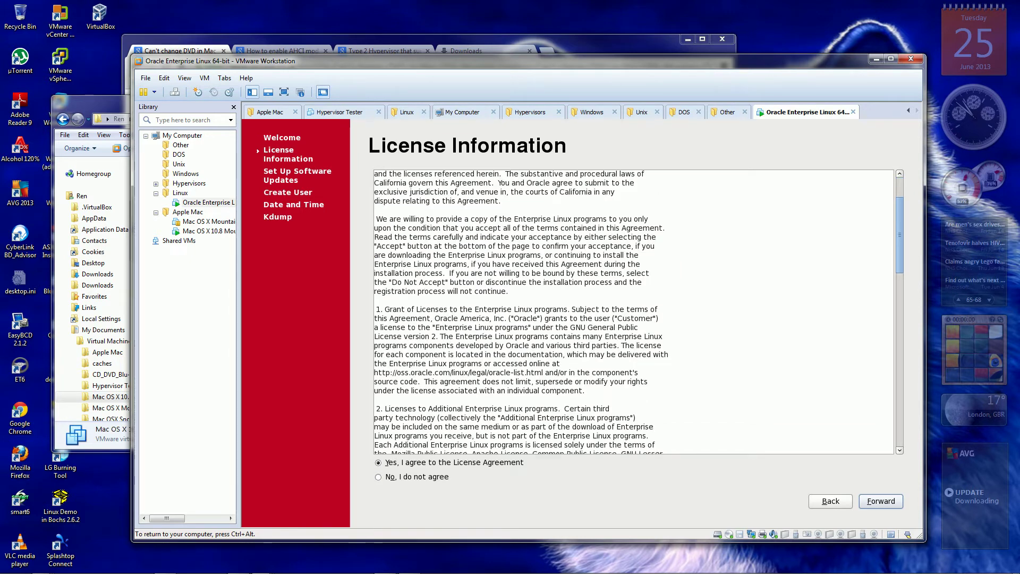
scroll(632, 311, down, 20)
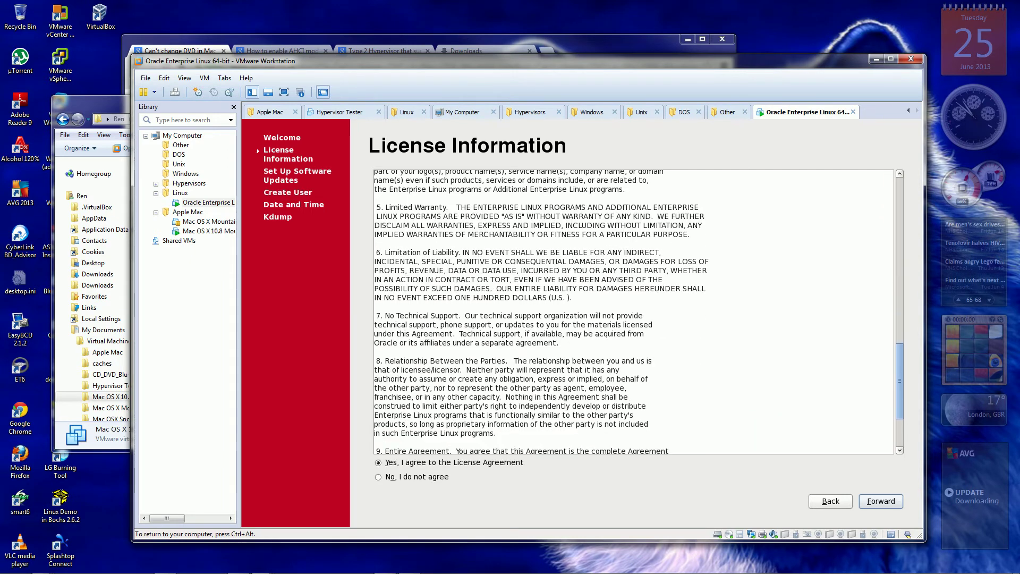
scroll(632, 311, down, 4)
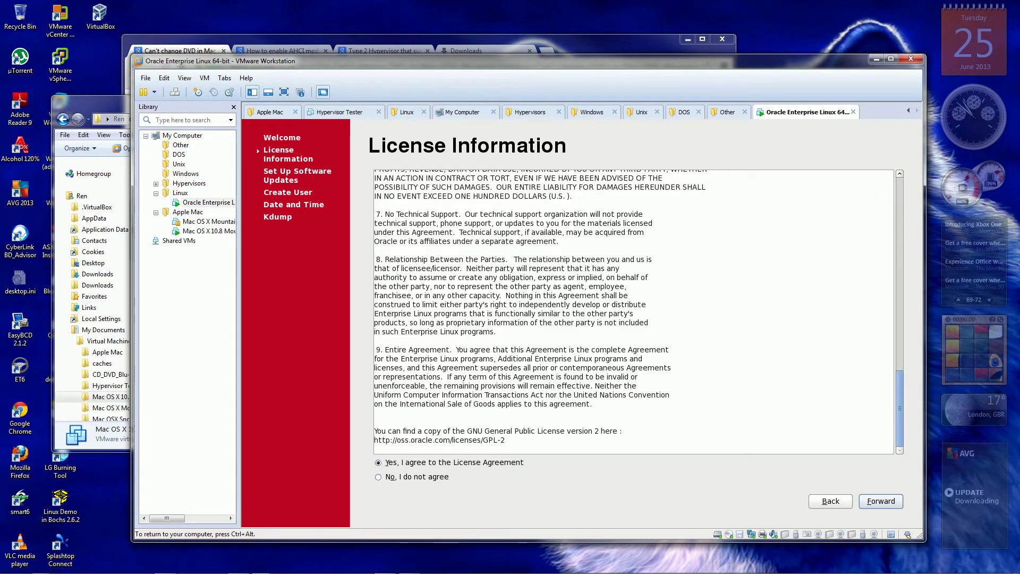
key(Return)
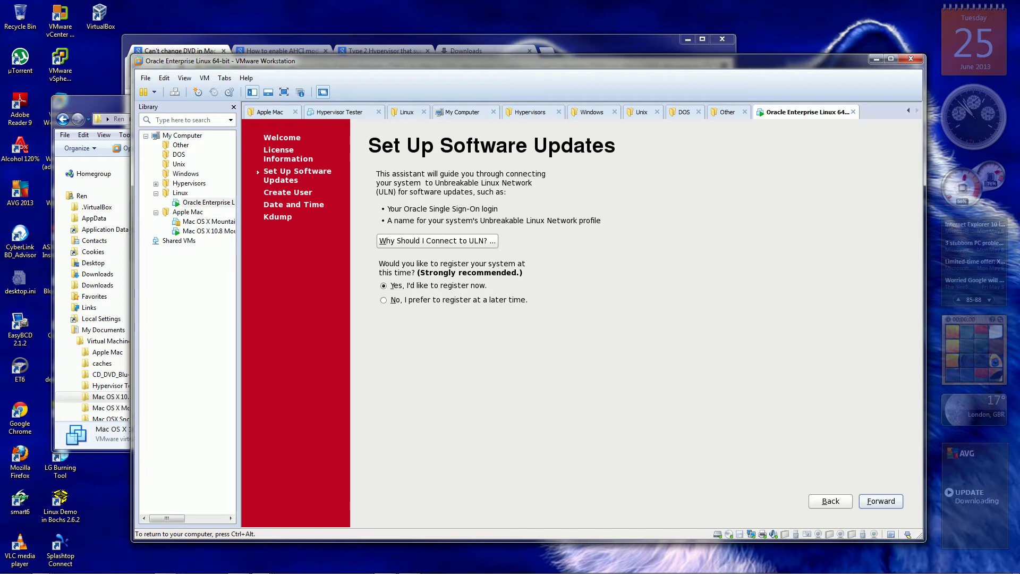
Keep 'Yes, I'd like to register now' selected and go on to the Oracle Login page.
key(Return)
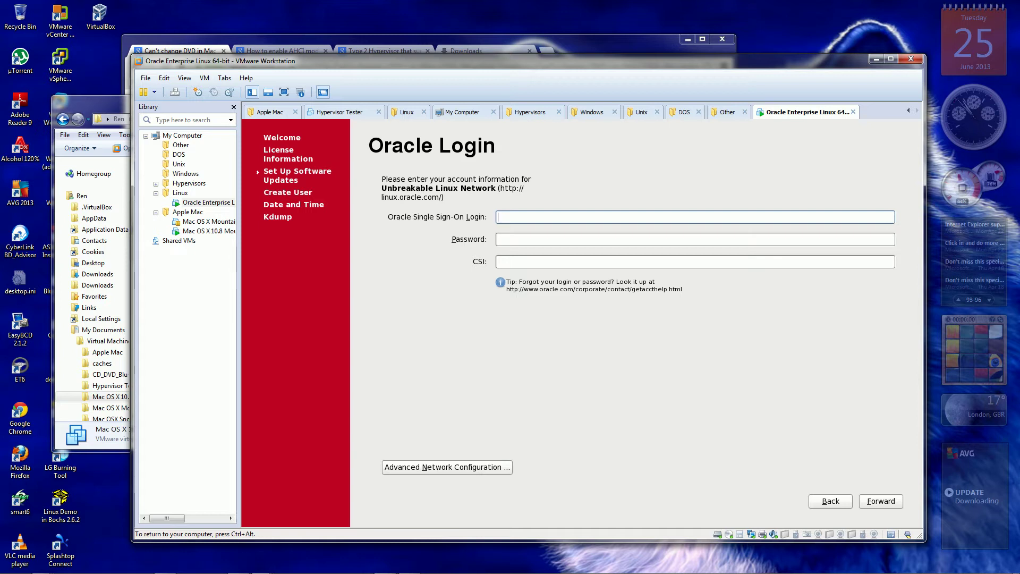
Check the Advanced Network Configuration proxy settings, leave them unchanged, and switch from the VM to Chrome.
key(alt+n)
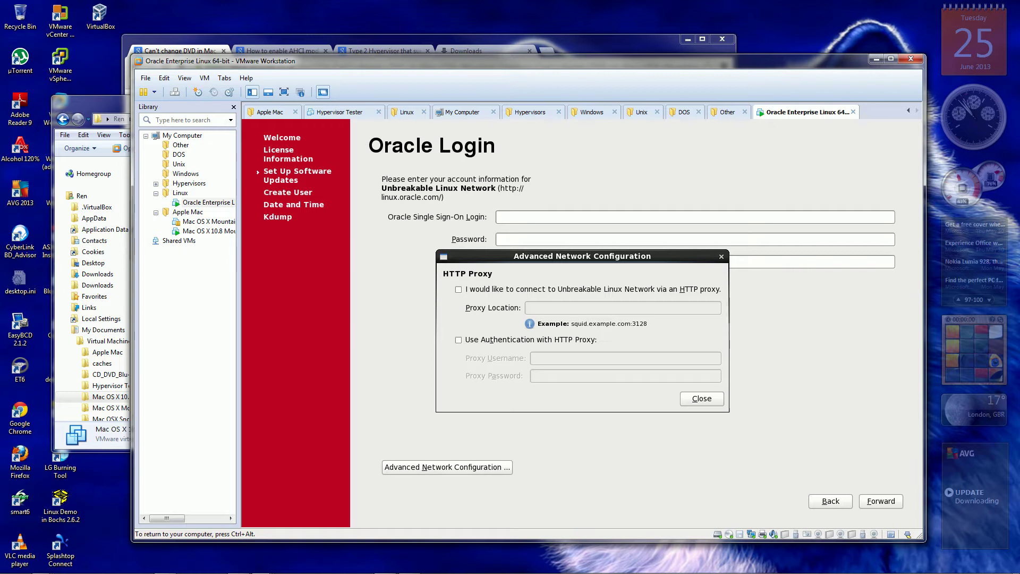
key(Return)
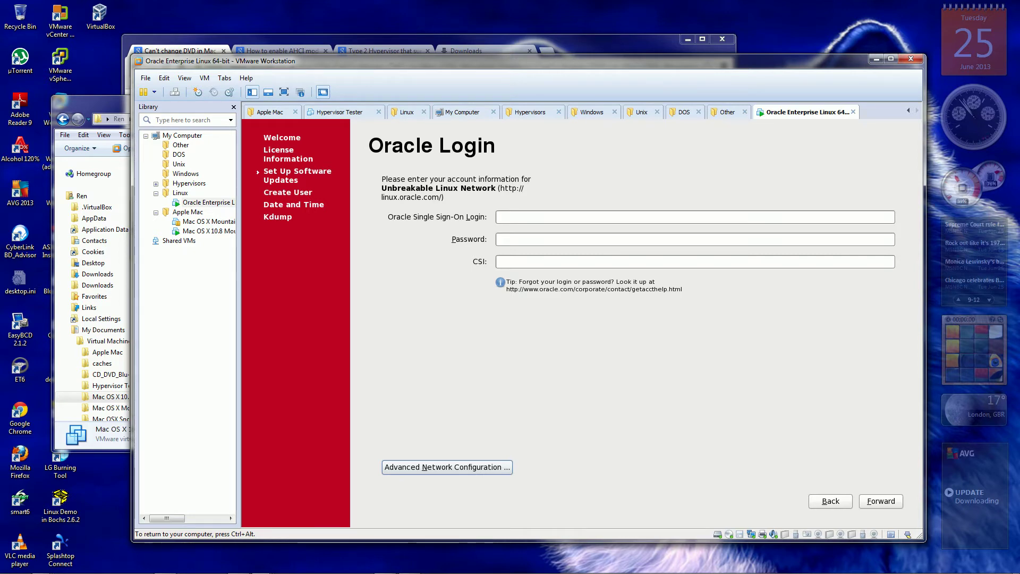
key(ctrl+alt)
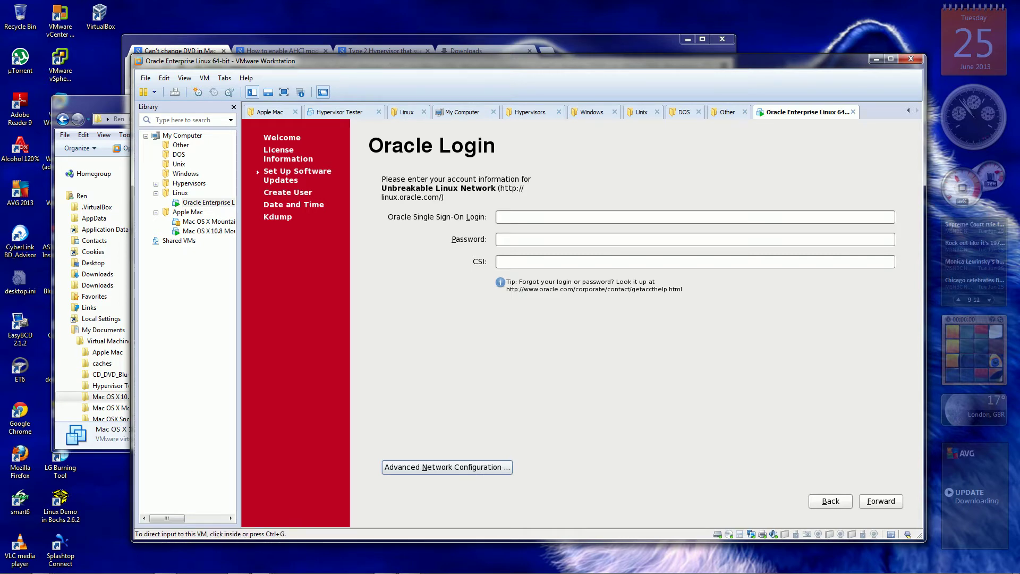
key(alt+Tab)
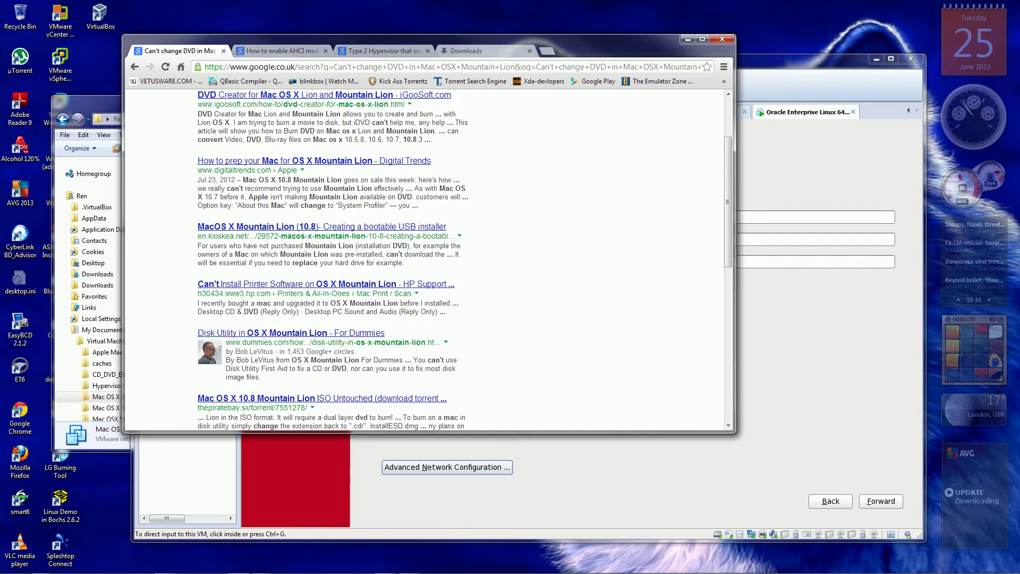
key(ctrl+j)
key(ctrl+l)
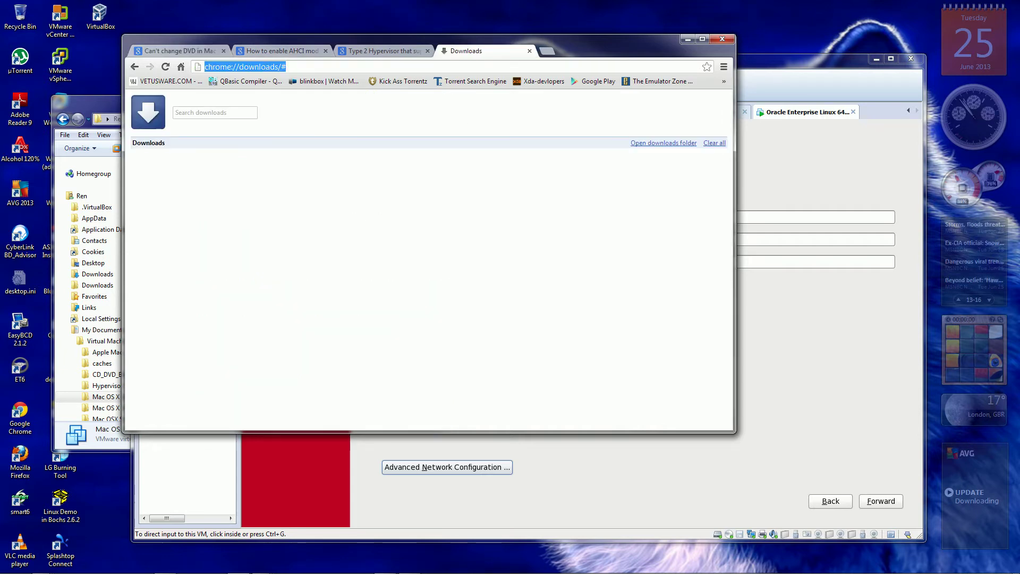
key(BackSpace)
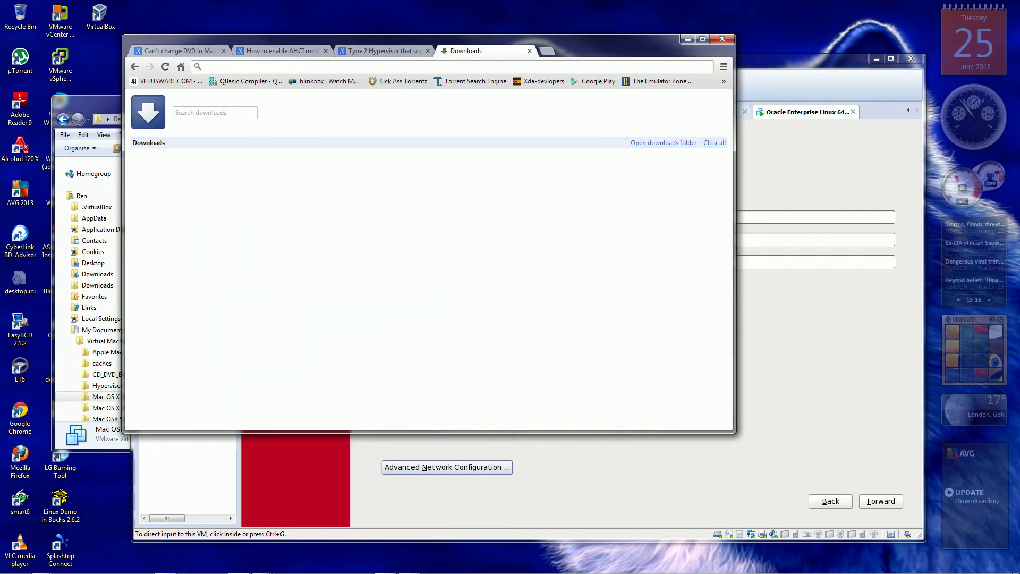
text(www.)
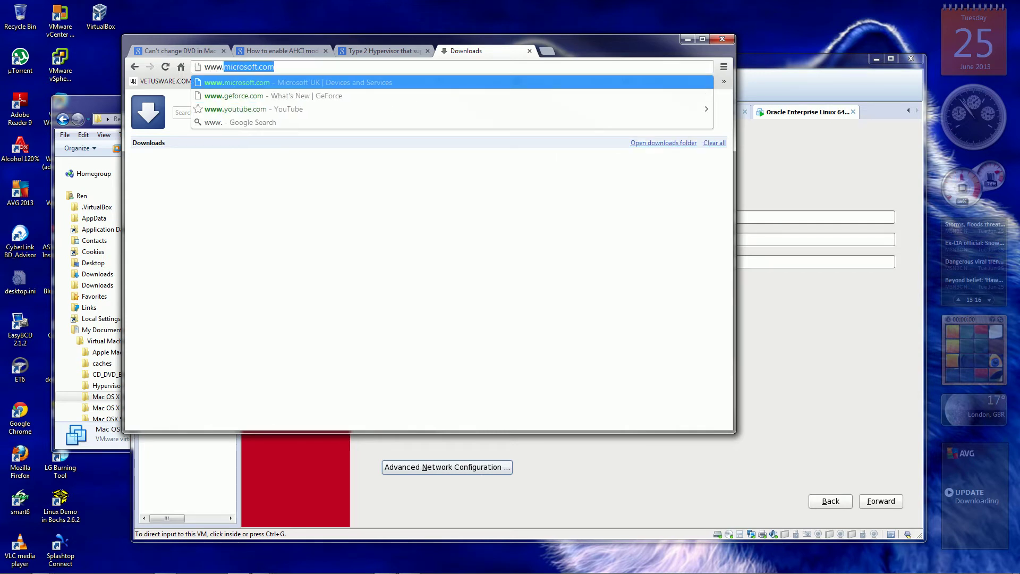
text(oracle)
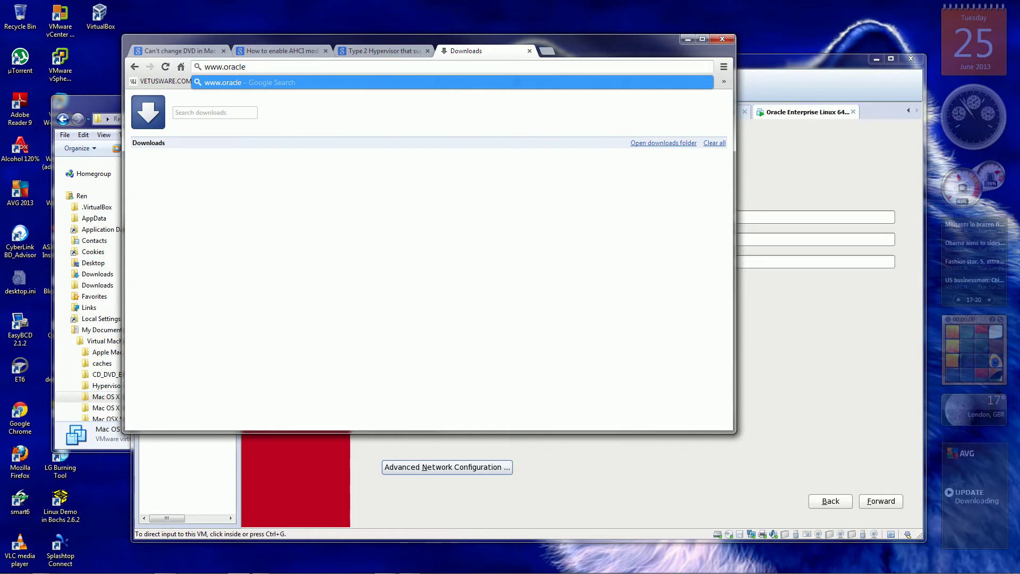
text(.com)
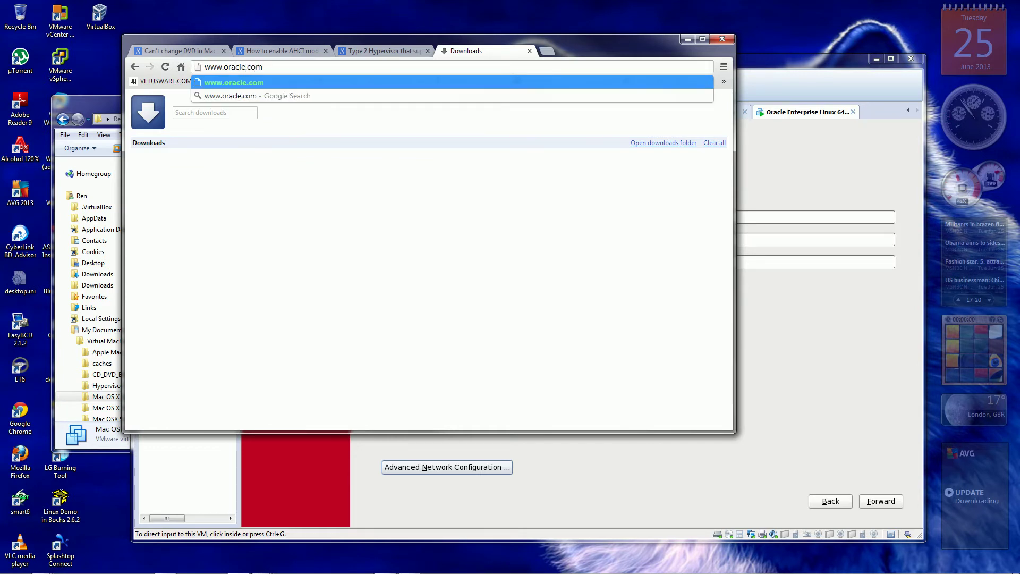
key(Return)
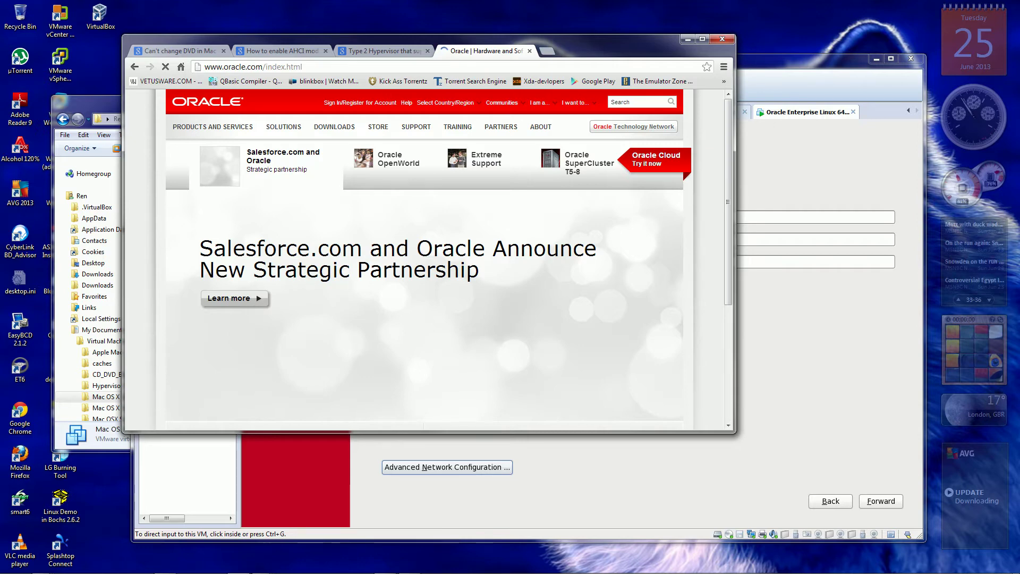
Bring up the PRODUCTS AND SERVICES catalogue from the Oracle home page's top navigation.
mouse_move(212, 127)
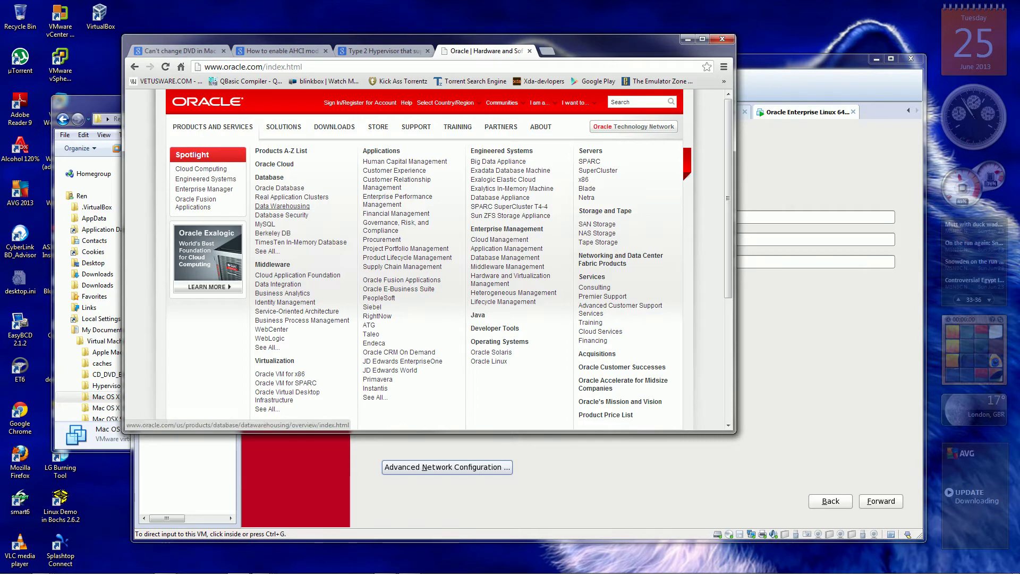
click(282, 206)
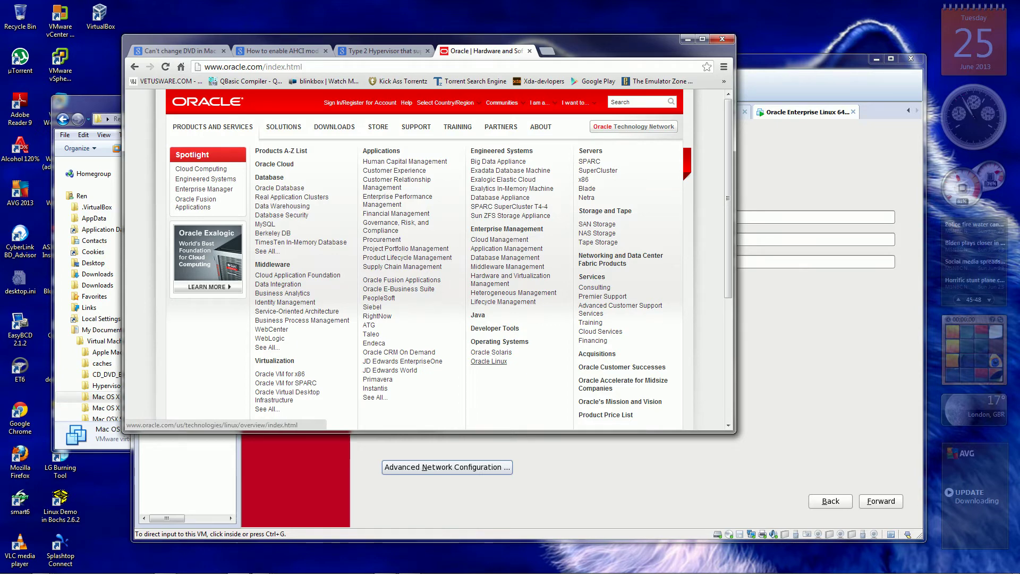
Choose Oracle Linux under Operating Systems in the Products and Services catalogue.
click(488, 361)
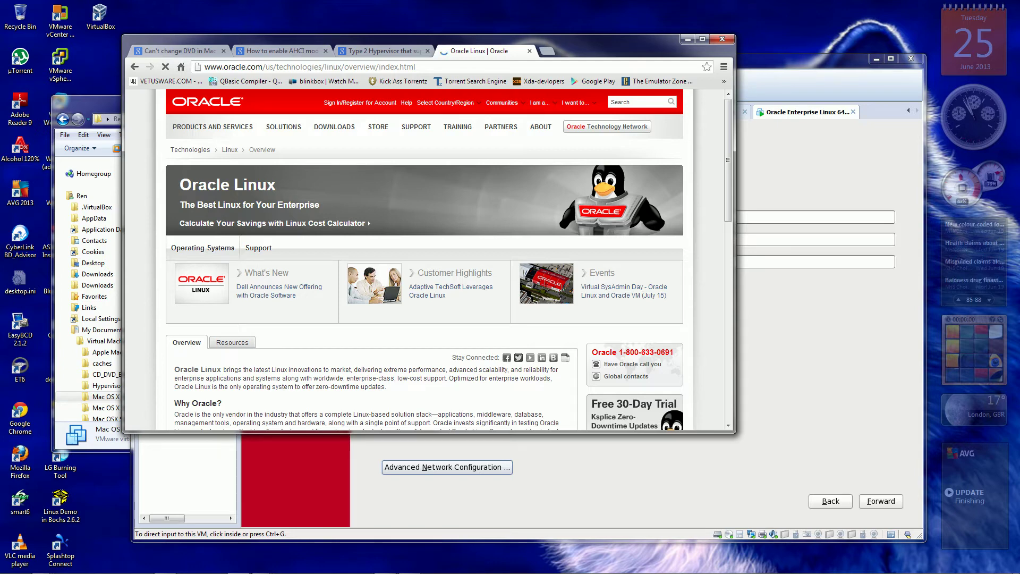
Show the Resources tab beneath the Oracle Linux banner.
mouse_move(416, 126)
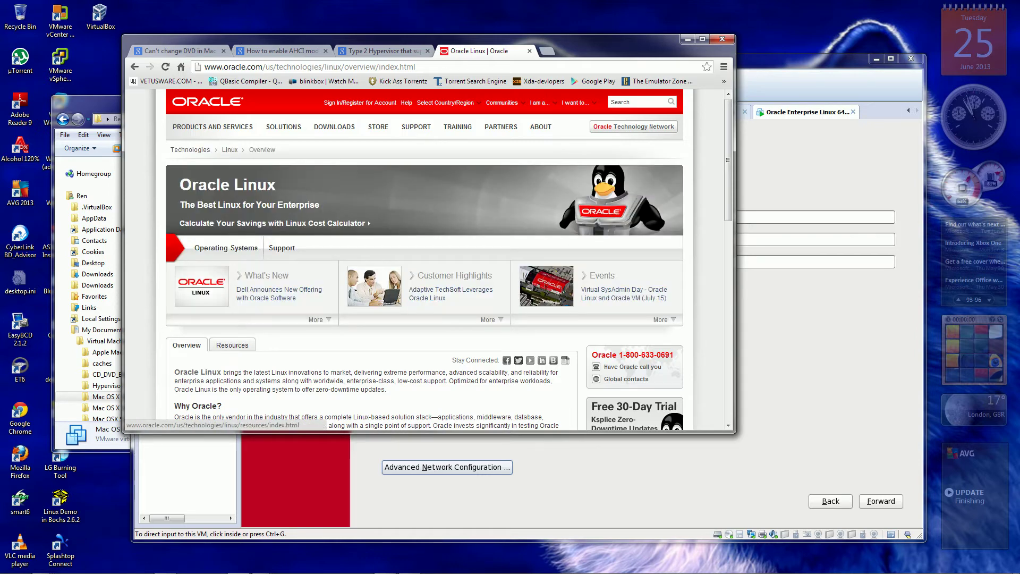
click(233, 345)
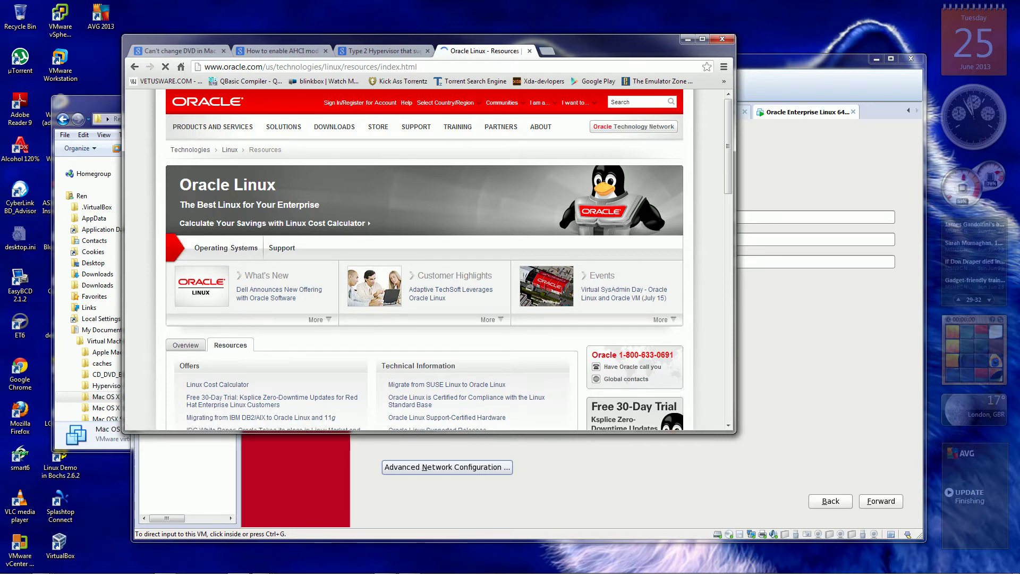
Browse the Oracle Linux resources list and follow the 'Oracle Linux Support' link under Support.
scroll(425, 261, down, 1)
scroll(425, 260, down, 3)
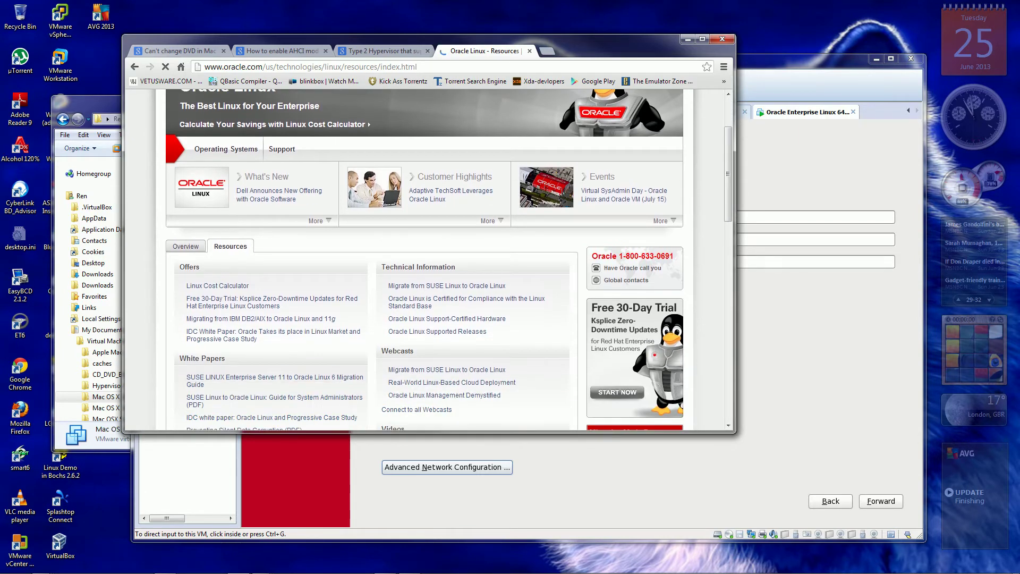
scroll(425, 261, down, 2)
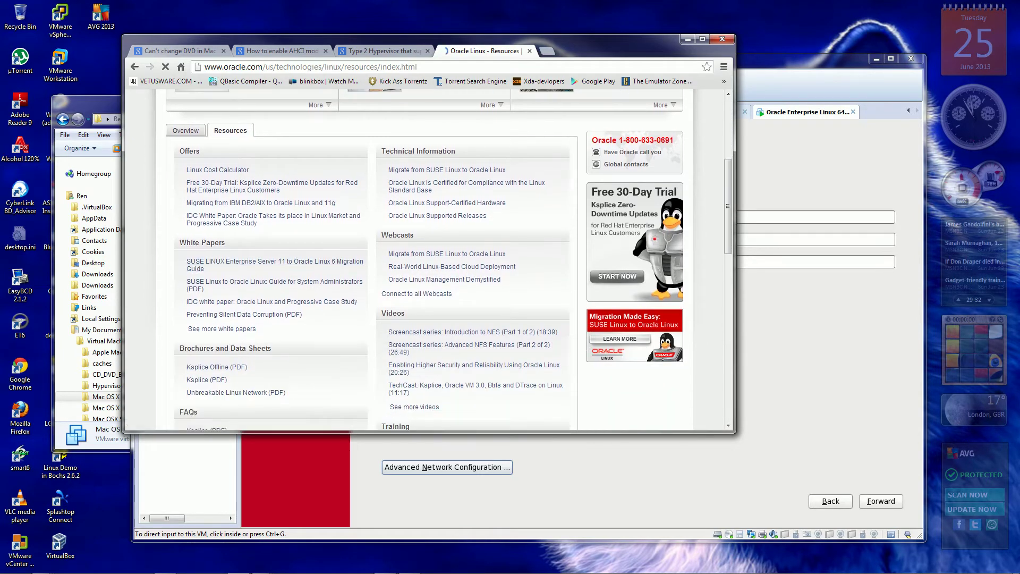
scroll(231, 329, down, 3)
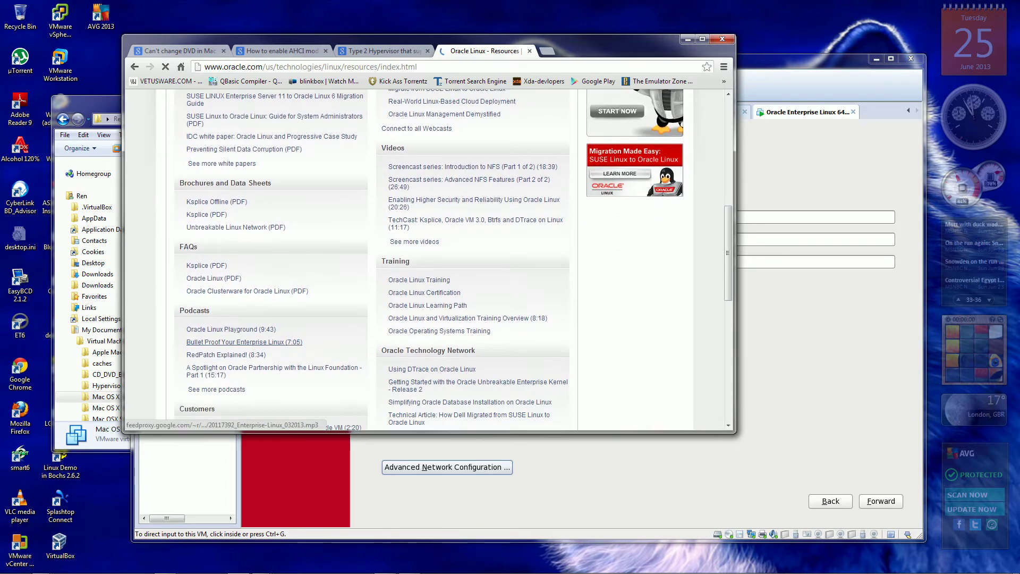
scroll(231, 329, down, 1)
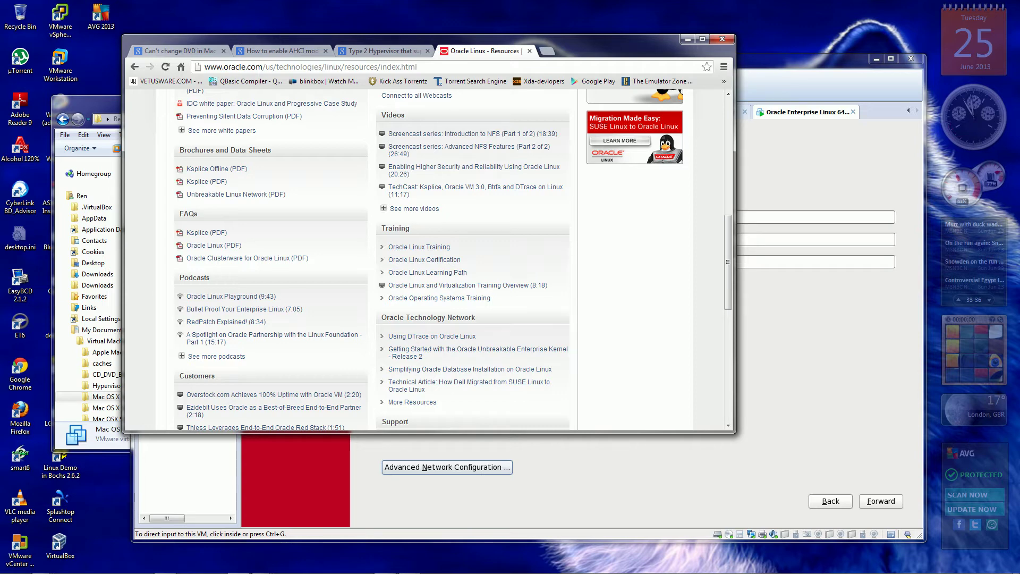
scroll(425, 260, down, 1)
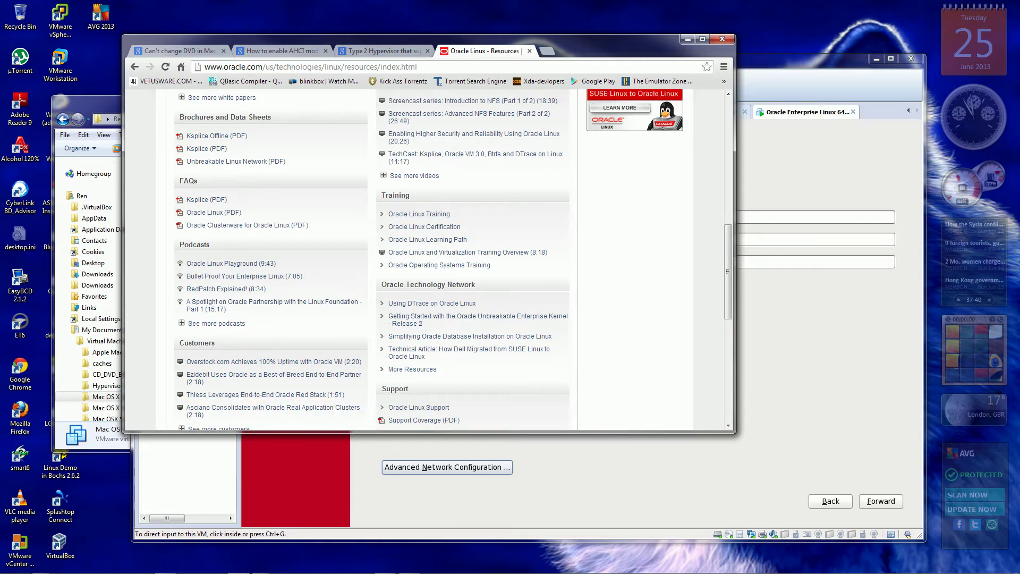
scroll(265, 329, down, 3)
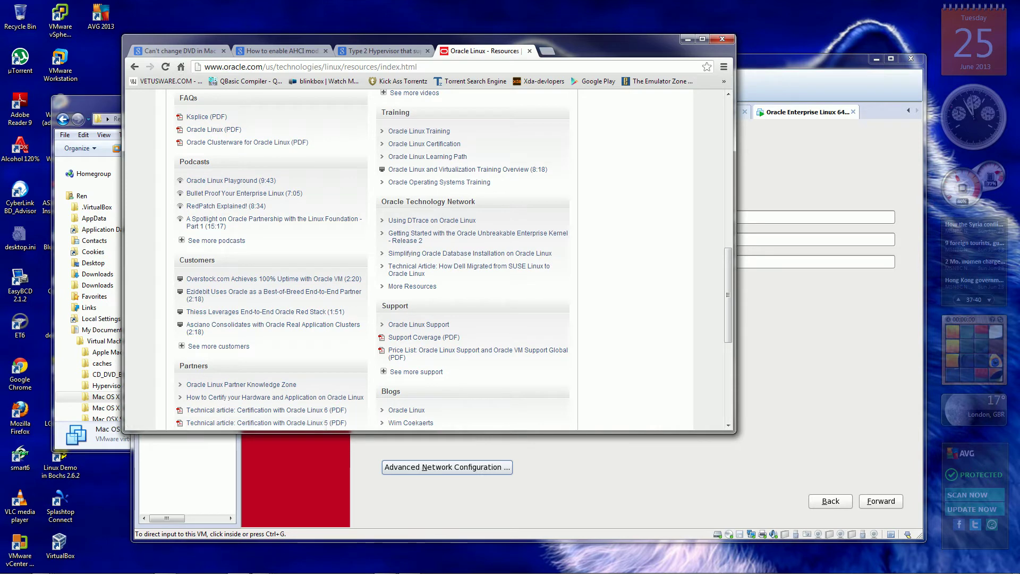
scroll(266, 329, down, 1)
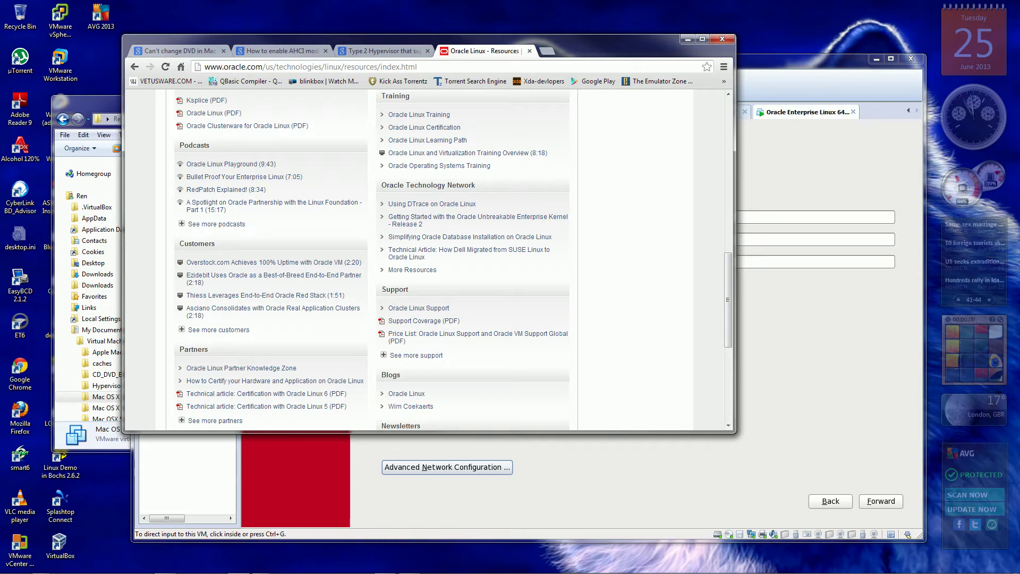
scroll(265, 297, down, 3)
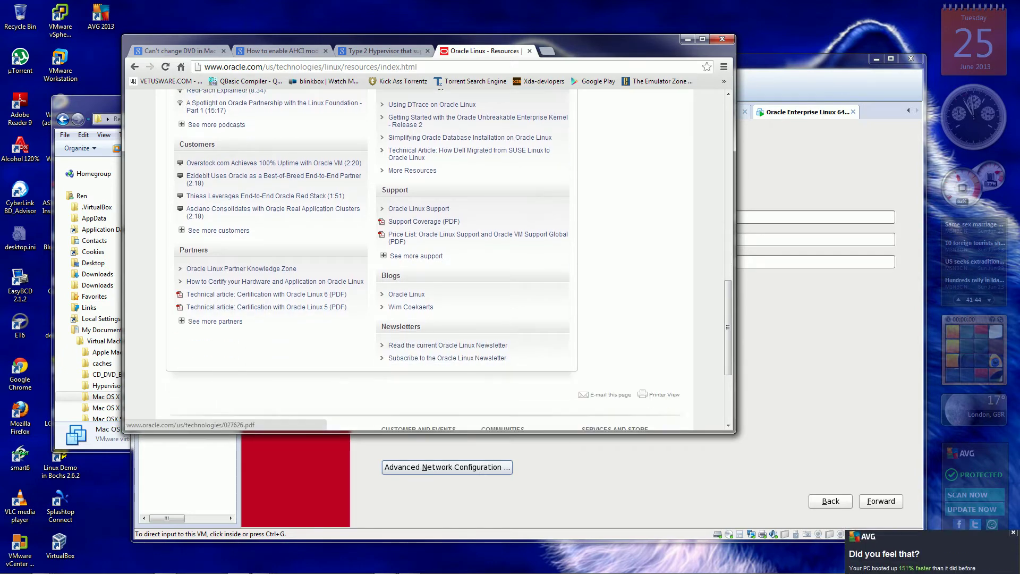
scroll(265, 297, up, 3)
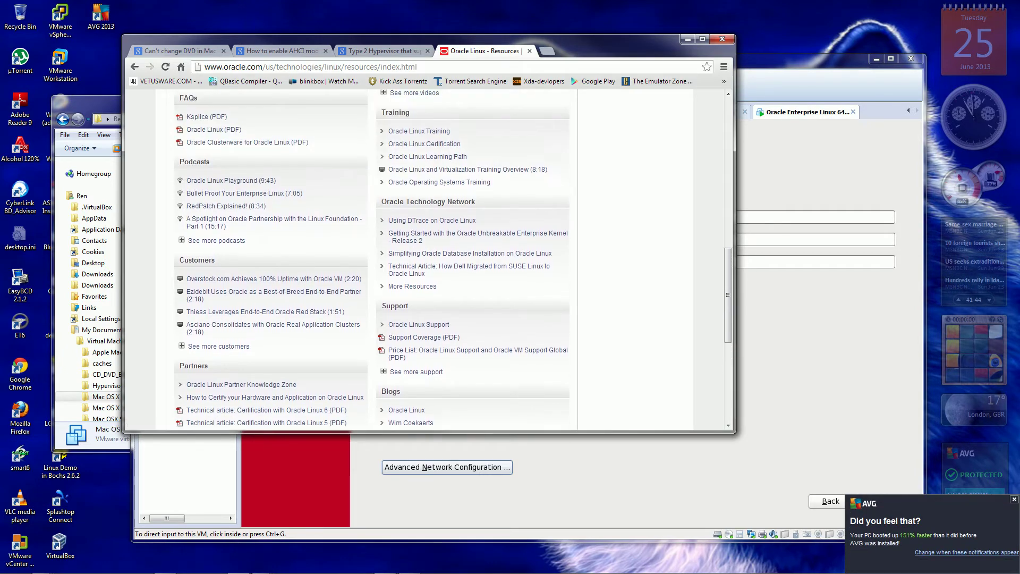
scroll(429, 261, up, 3)
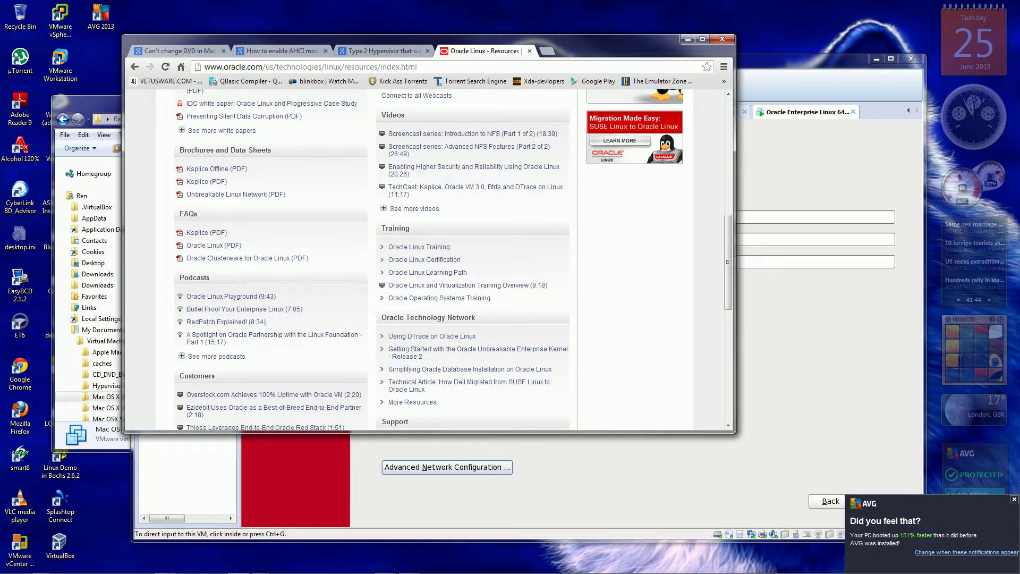
scroll(429, 260, up, 4)
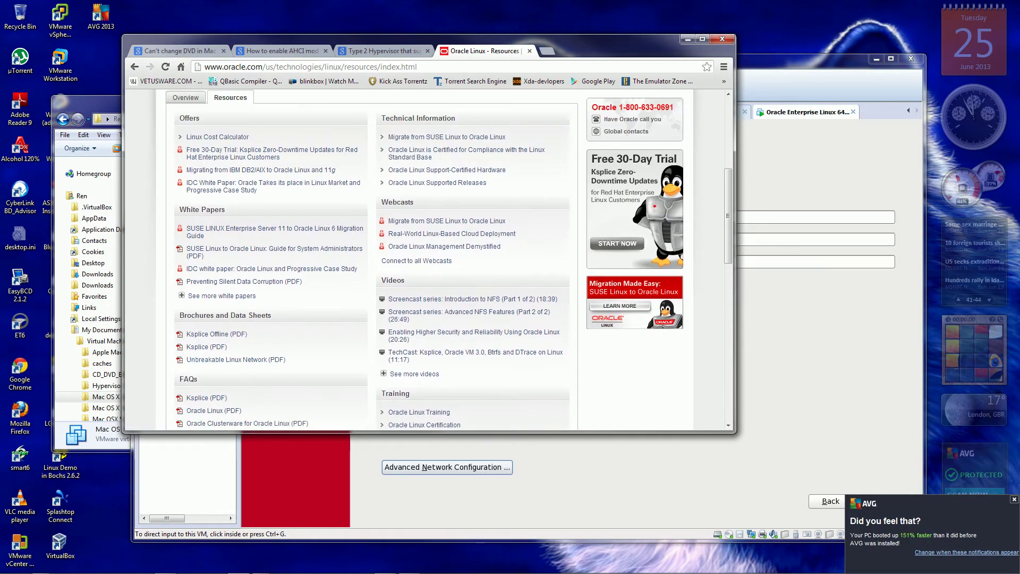
scroll(425, 261, up, 1)
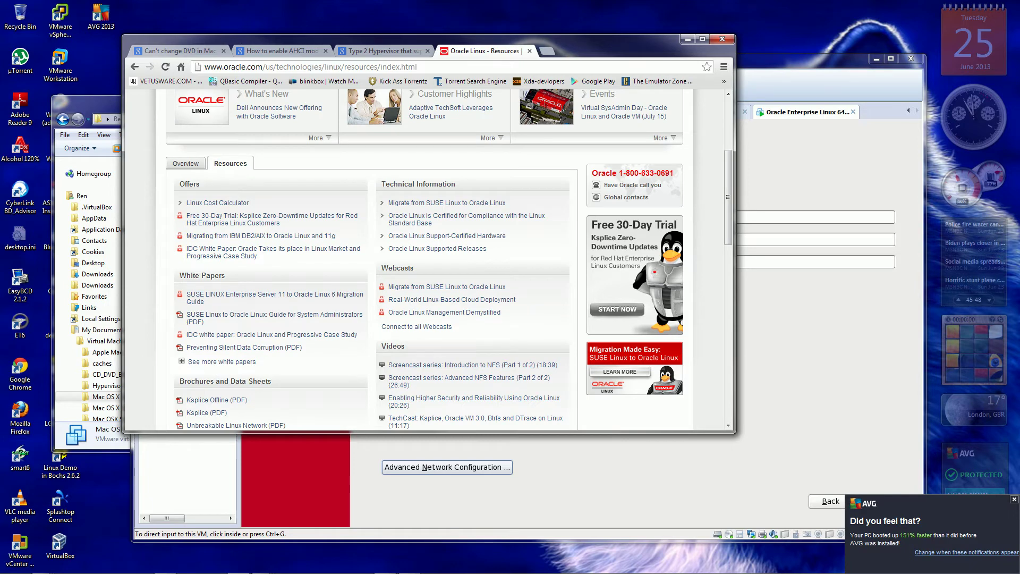
scroll(234, 343, down, 2)
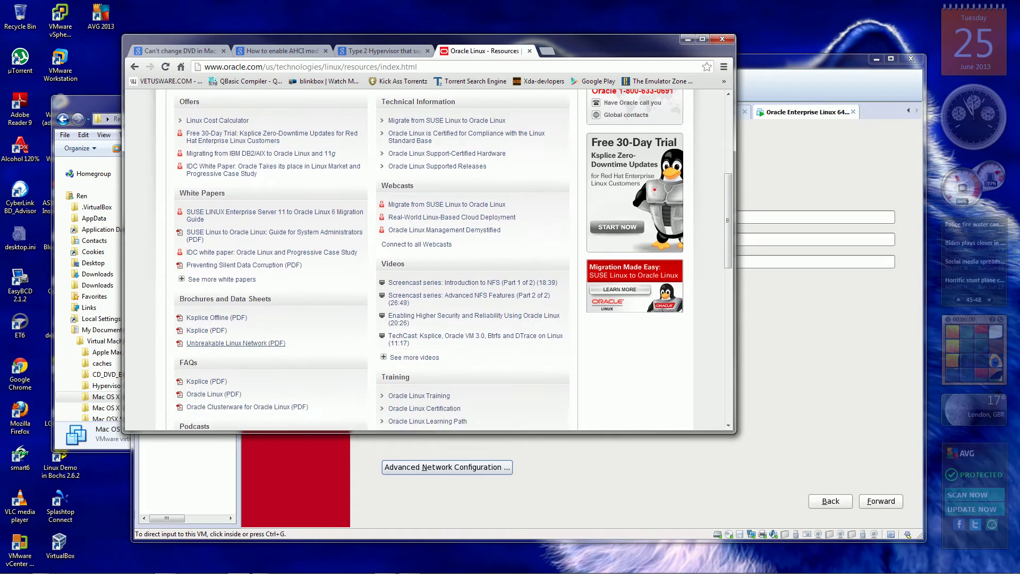
scroll(234, 344, down, 3)
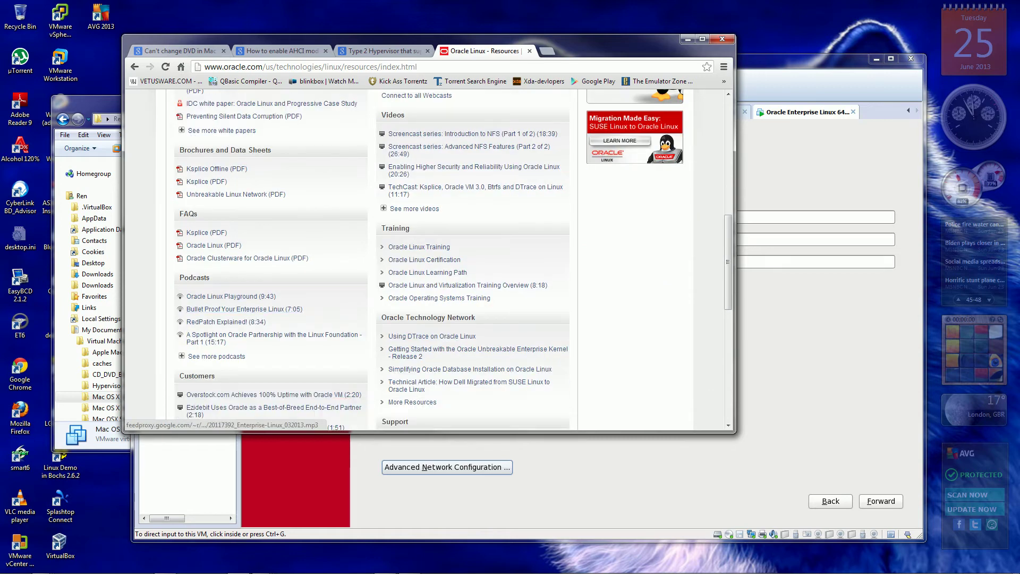
scroll(233, 343, down, 3)
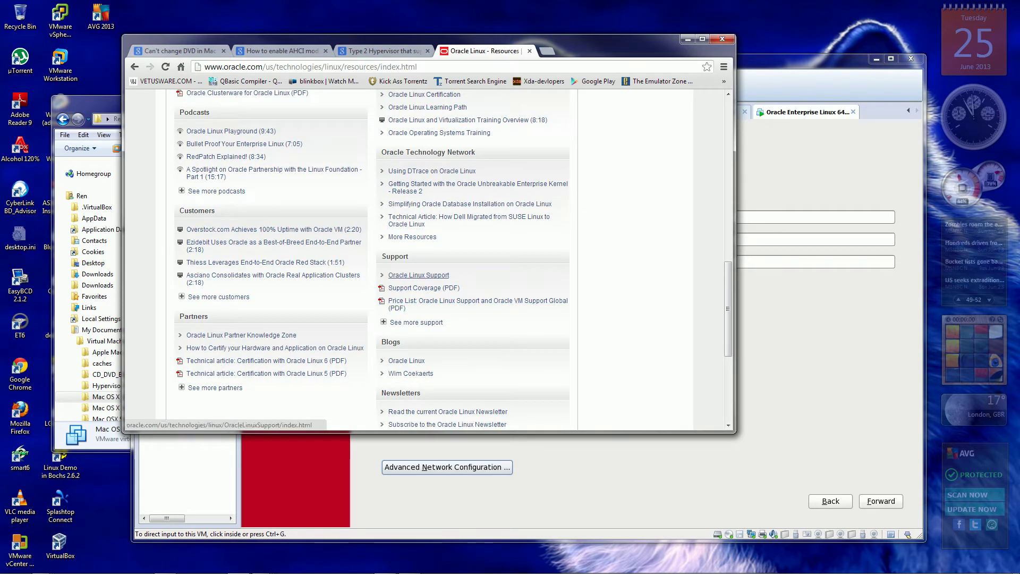
click(419, 275)
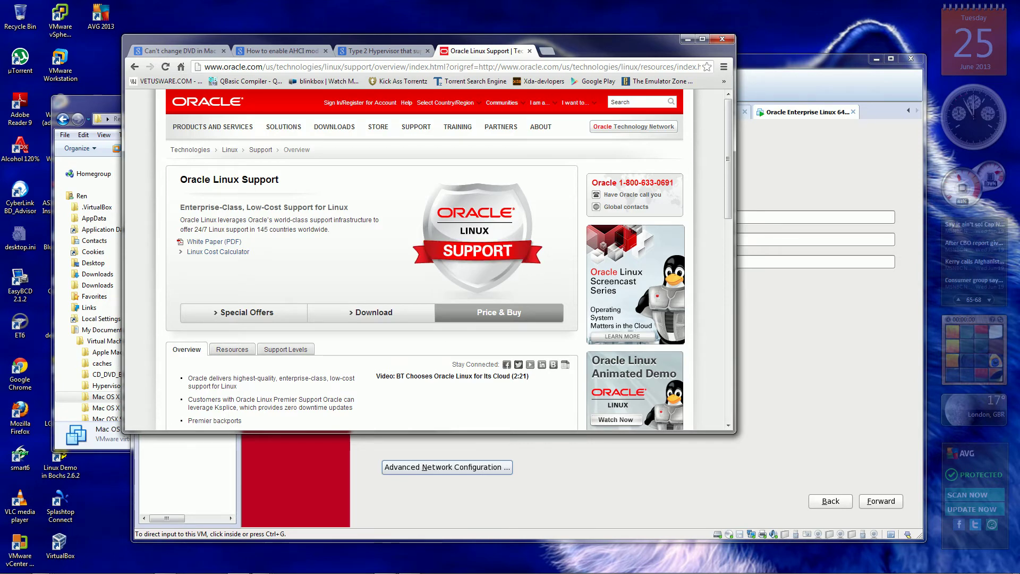
Scroll through the Support page's evaluation tools, customer stories and Oracle Linux 6.4 news, then back up.
scroll(425, 260, down, 2)
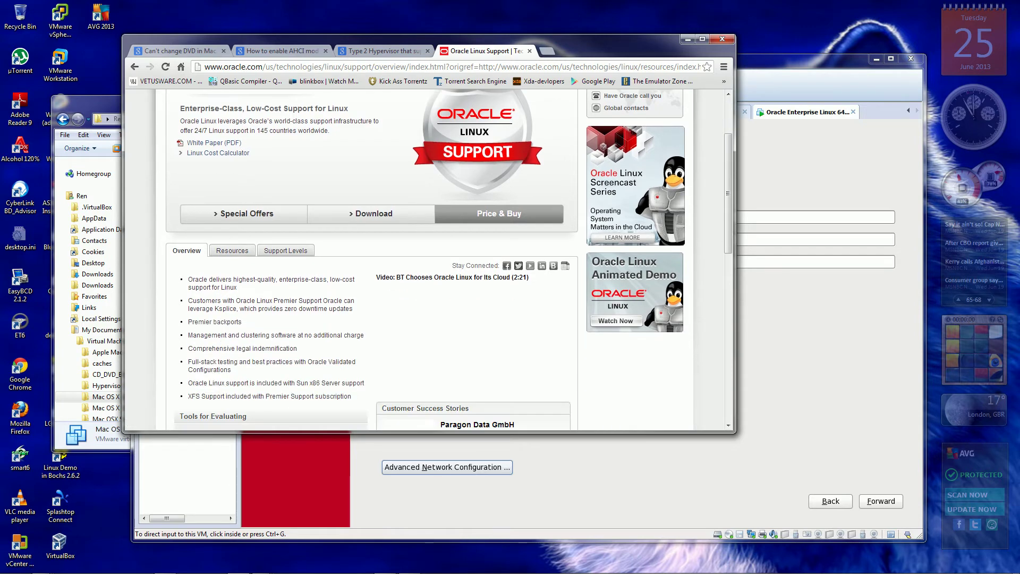
scroll(425, 261, down, 2)
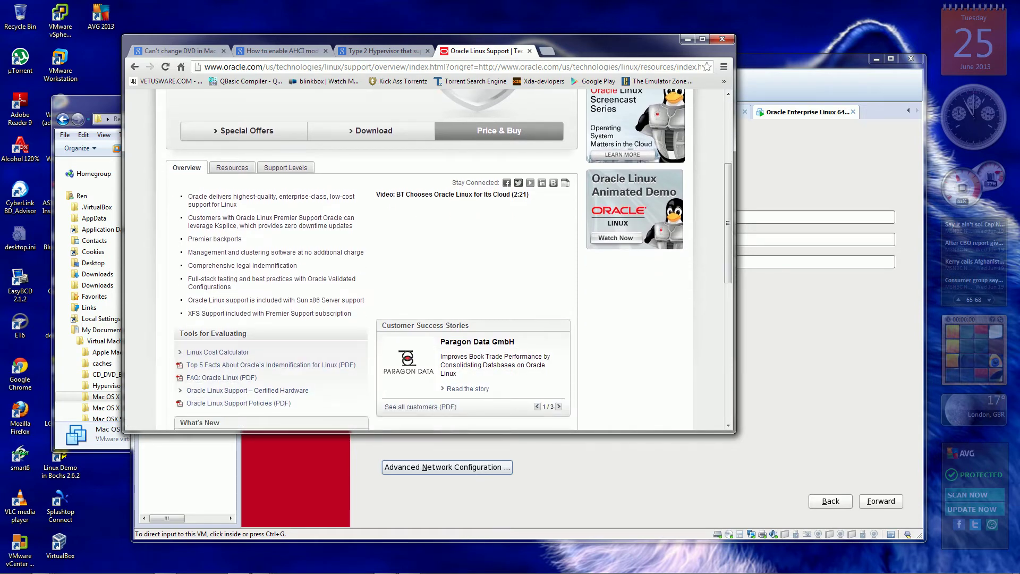
scroll(425, 260, down, 2)
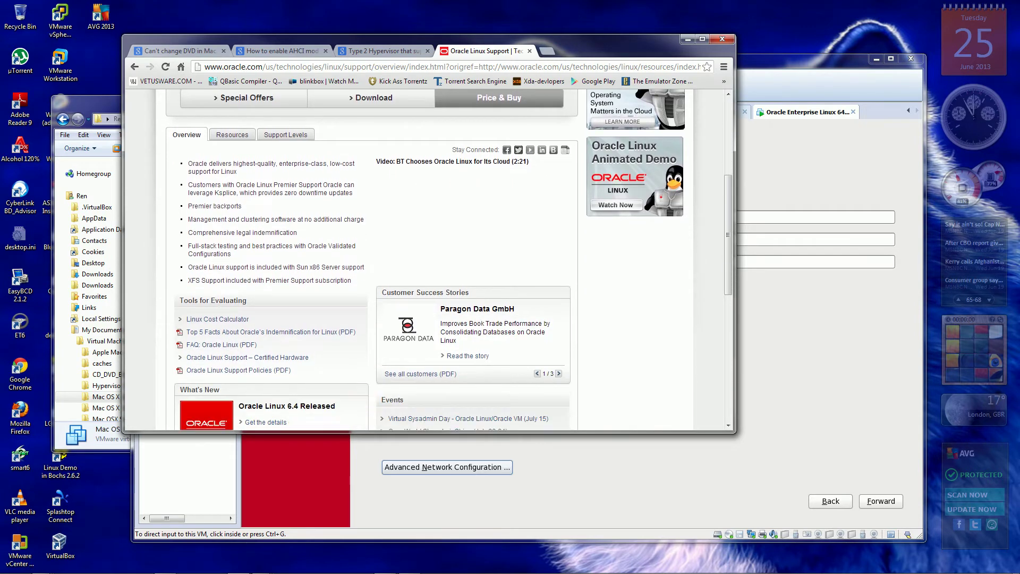
scroll(425, 261, down, 2)
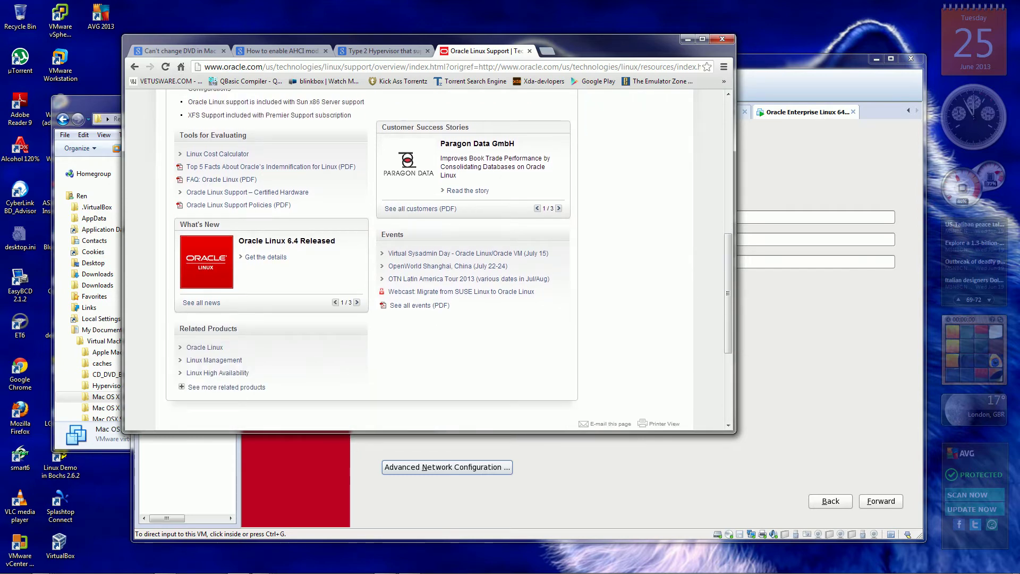
scroll(425, 260, down, 2)
scroll(425, 261, up, 2)
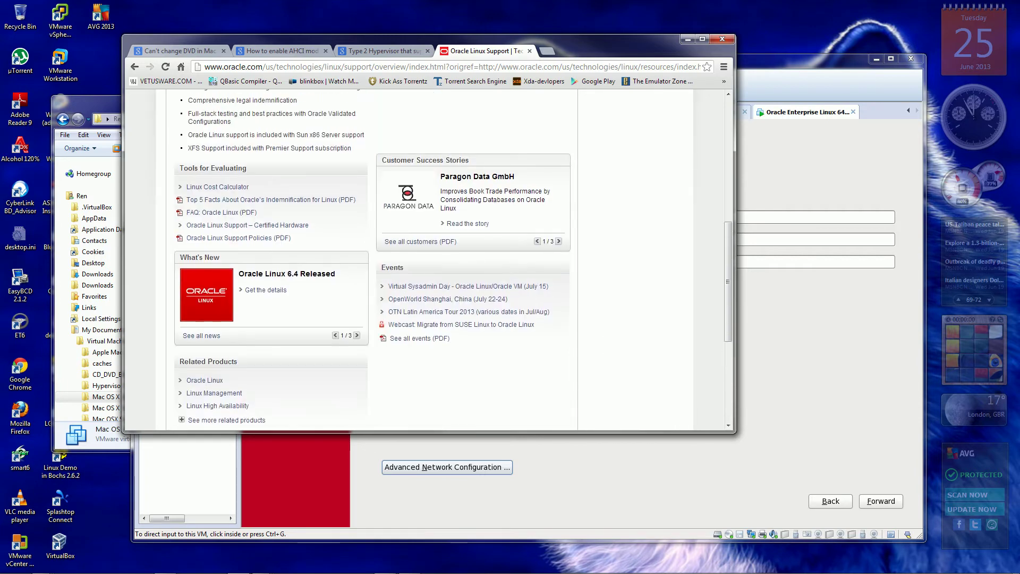
scroll(232, 251, up, 5)
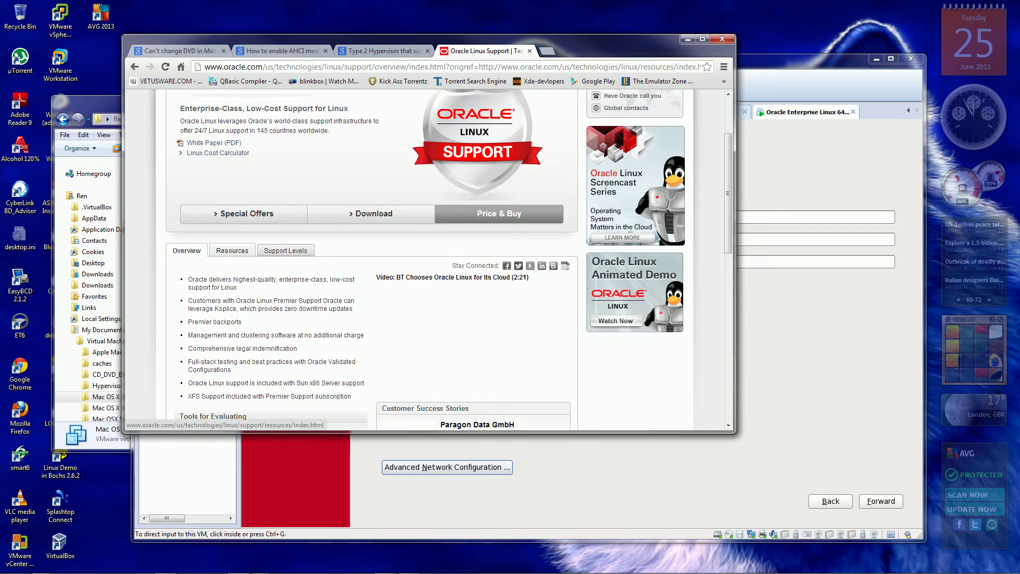
Open the Linux Support Resources tab and scroll down to the Brochures and Data Sheets section.
click(232, 250)
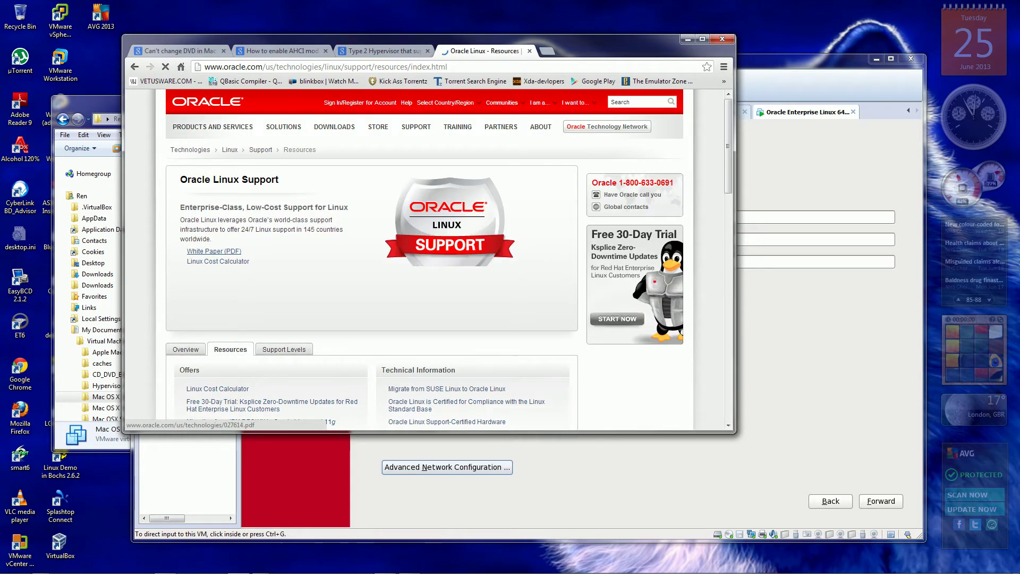
scroll(213, 251, down, 2)
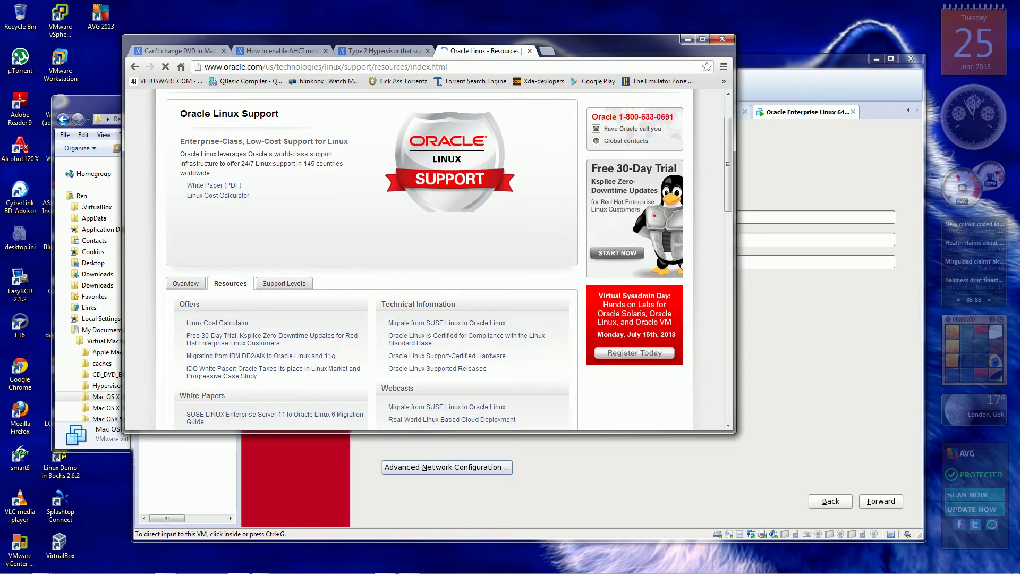
scroll(372, 261, down, 2)
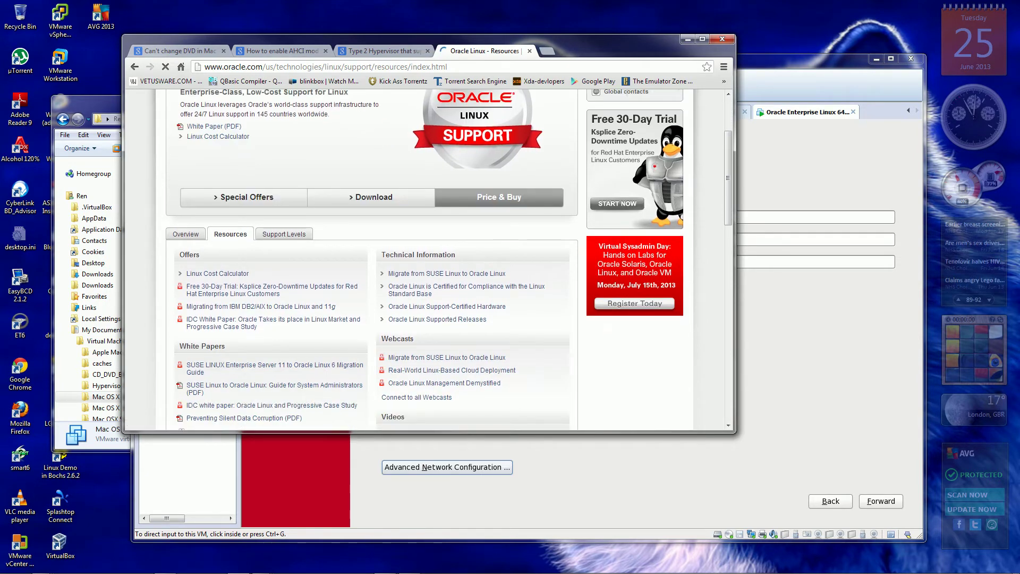
scroll(372, 260, down, 1)
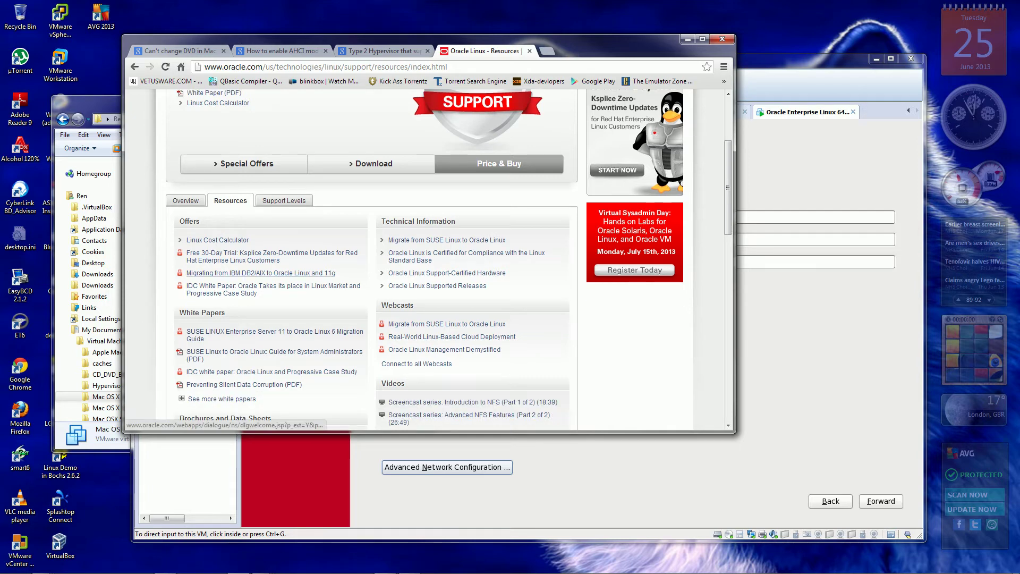
scroll(261, 272, down, 3)
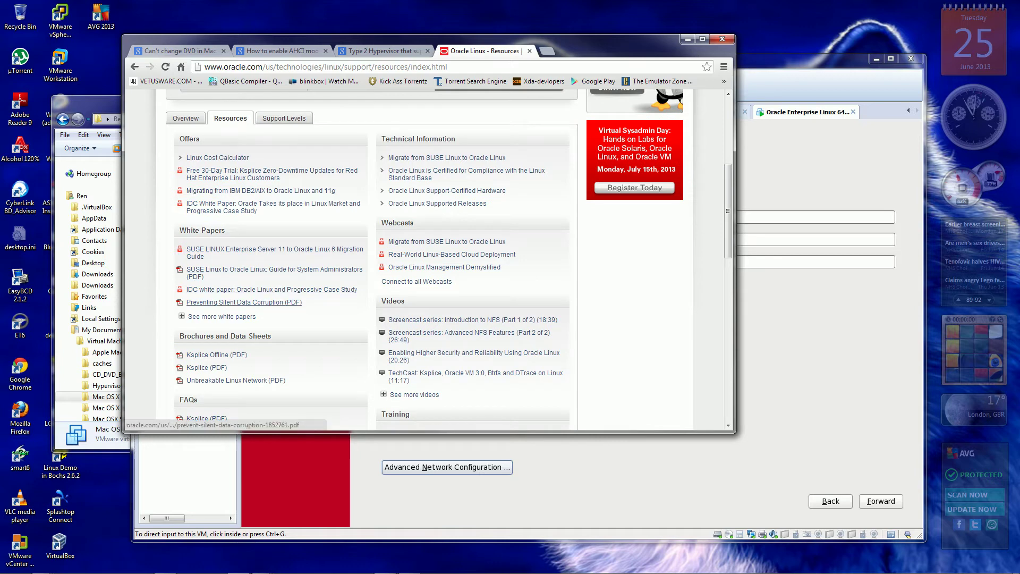
scroll(372, 266, down, 1)
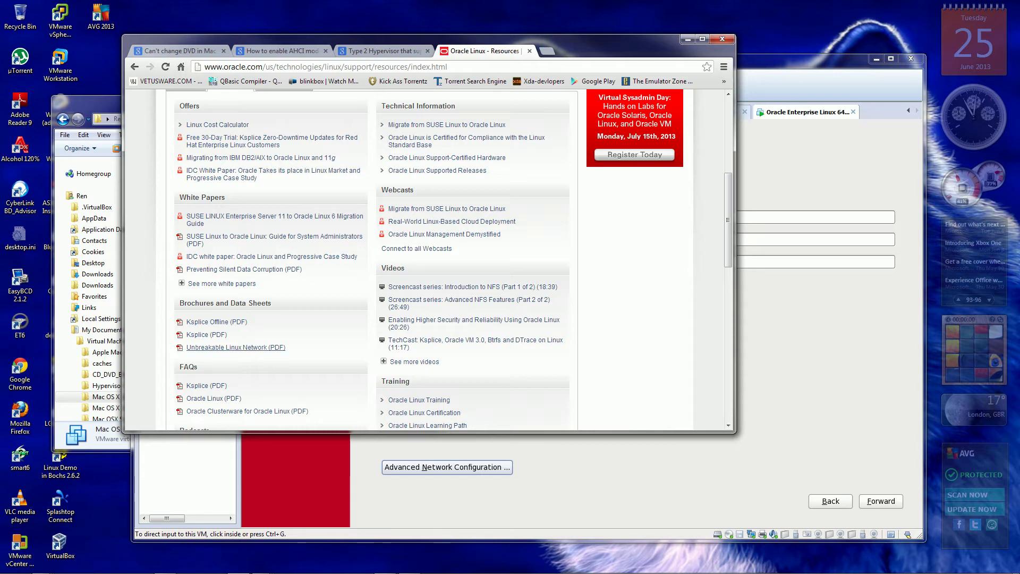
Open the Unbreakable Linux Network data sheet PDF and follow its linux.oracle.com link.
click(236, 347)
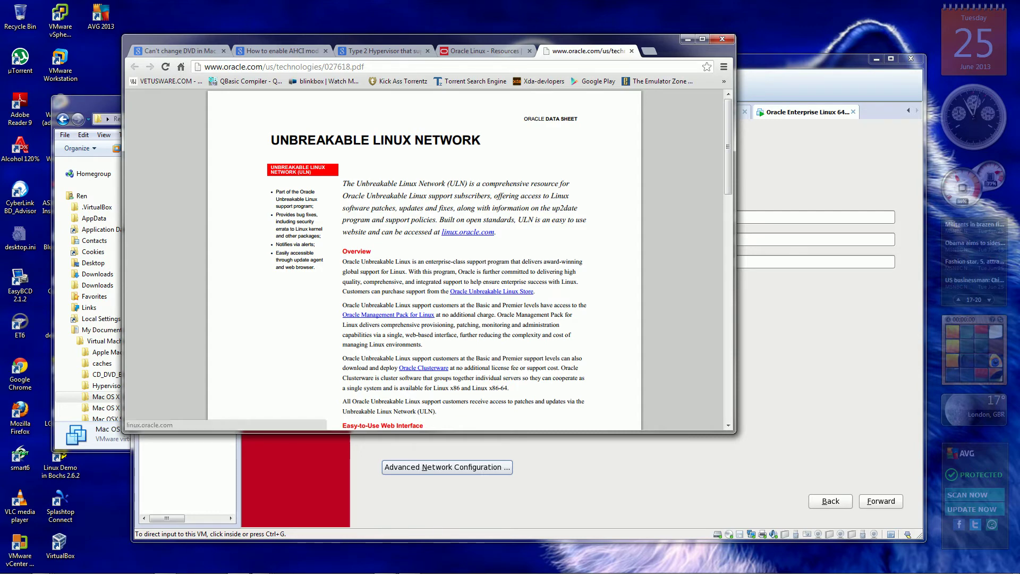
click(468, 233)
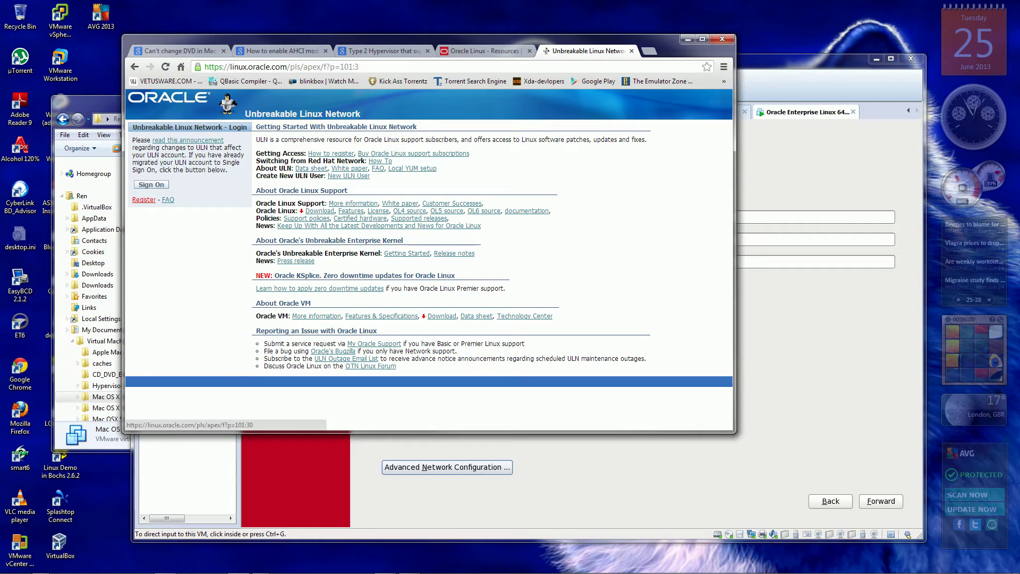
Choose Register in the ULN home page's login panel.
click(144, 200)
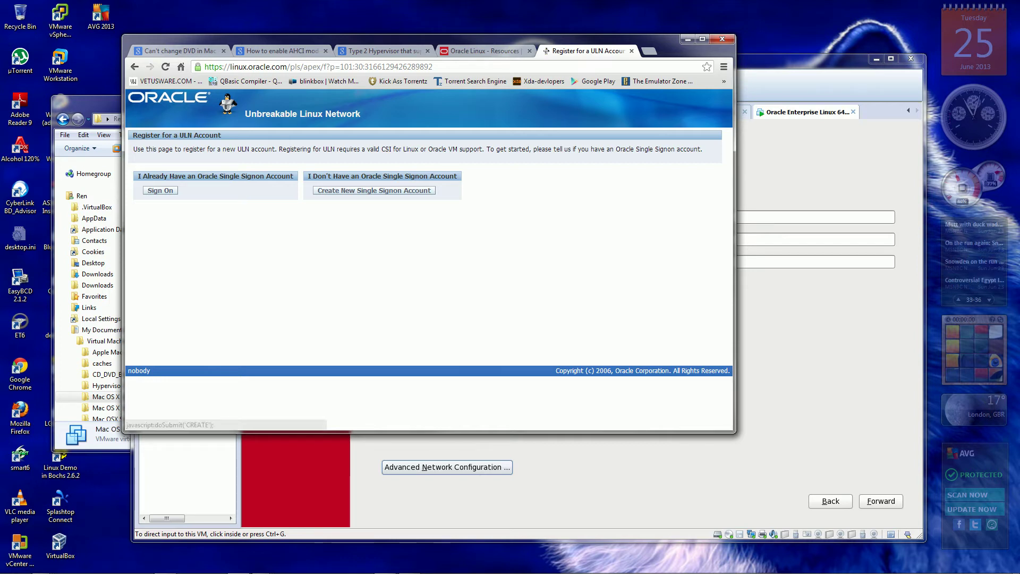
Choose 'Create New Single Signon Account' on the ULN registration page.
click(374, 190)
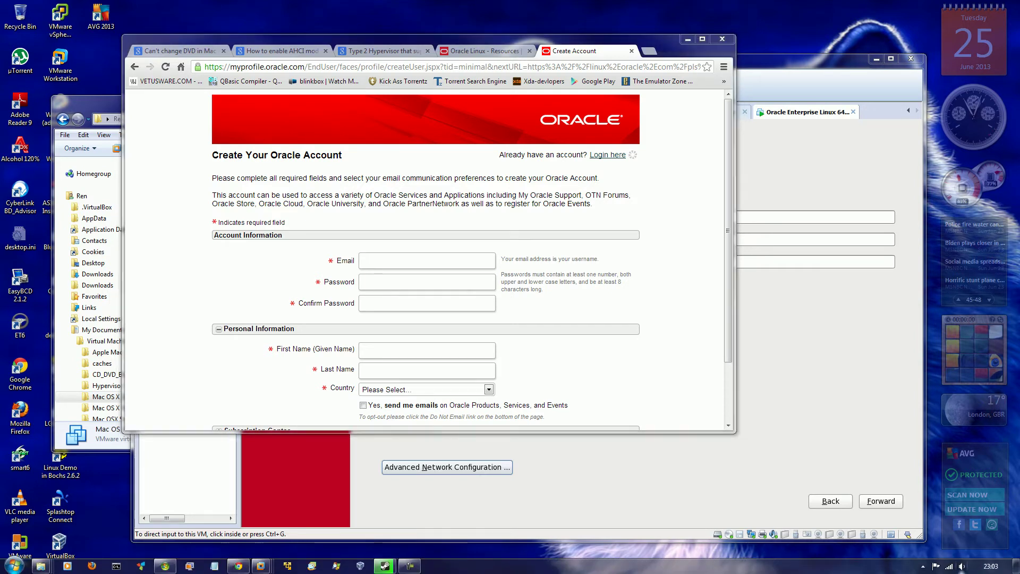
Mute the computer's sound and return to the account form.
click(963, 567)
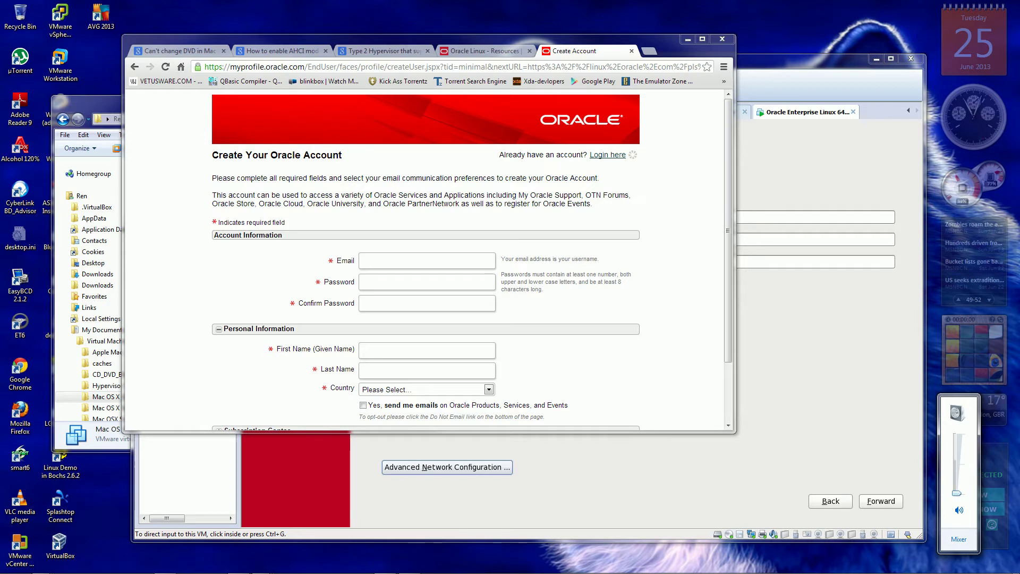
key(XF86AudioMute)
key(XF86AudioMute)
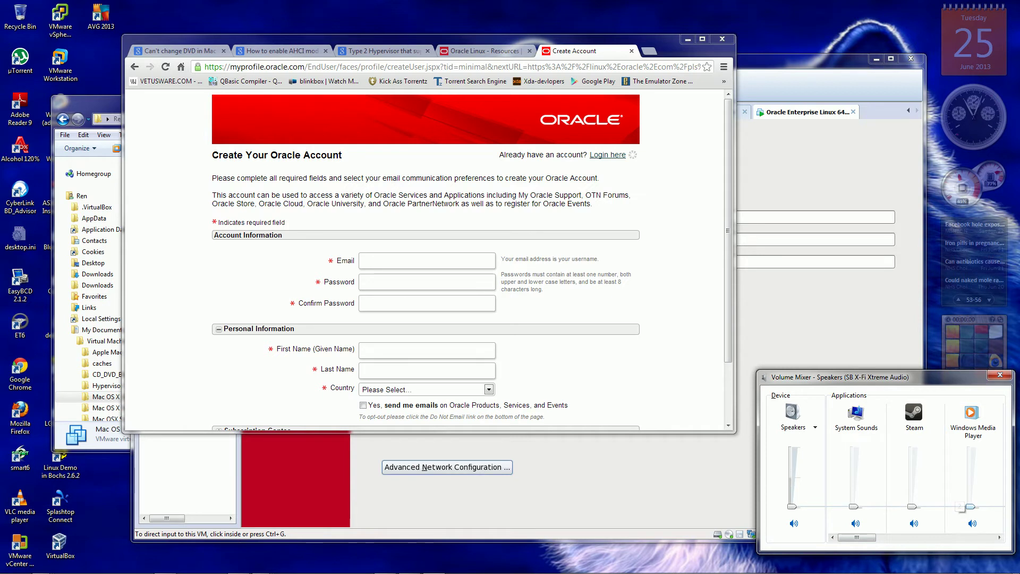
click(971, 507)
key(alt+Tab)
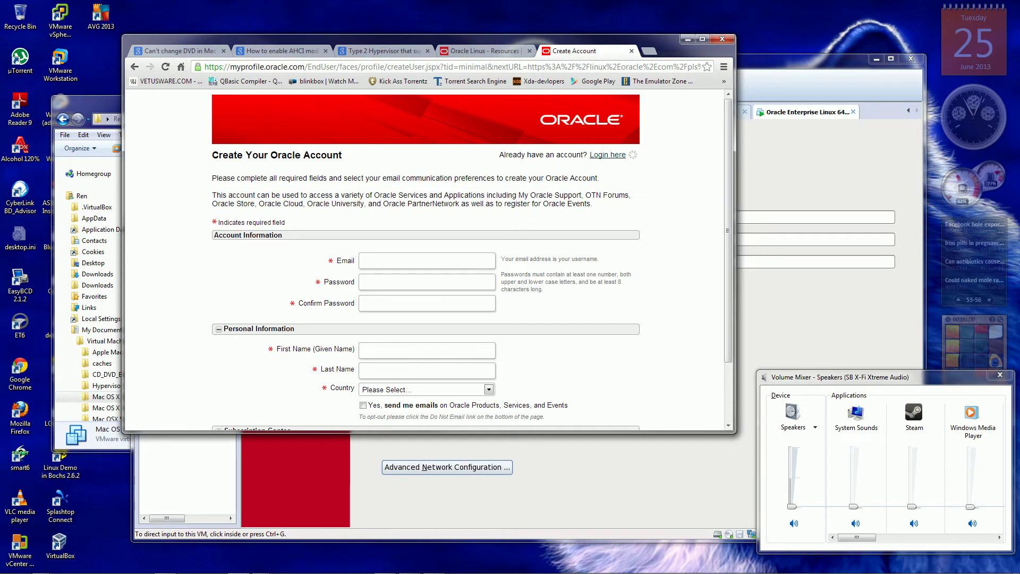
Expand the Subscription Center newsletter options and look over the account form.
click(382, 260)
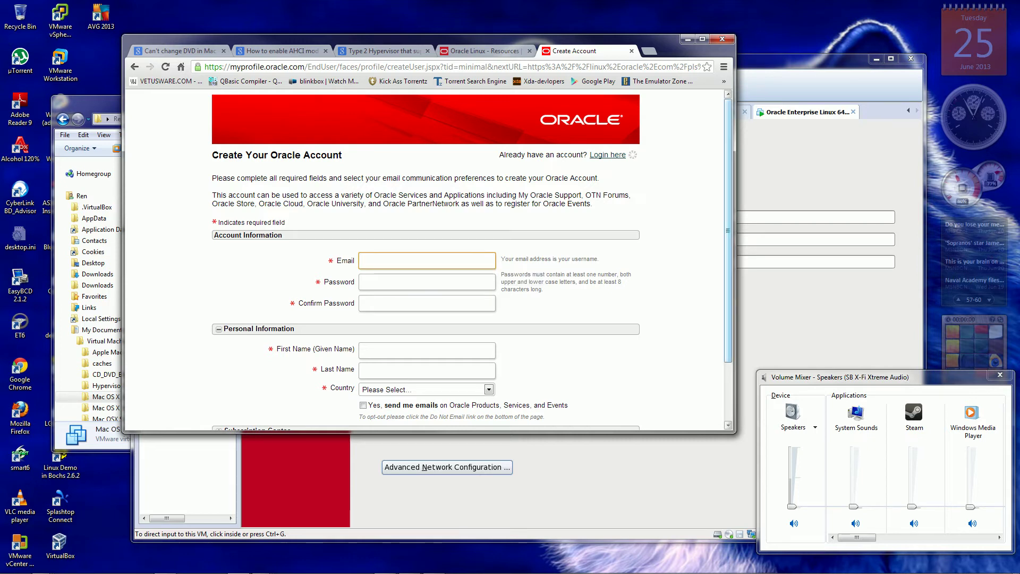
scroll(425, 255, down, 3)
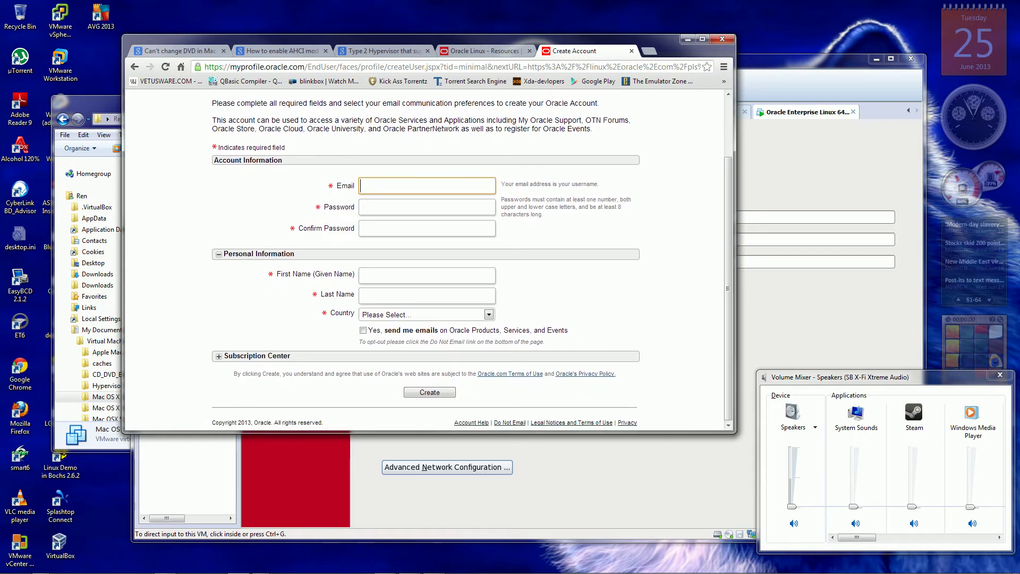
click(220, 356)
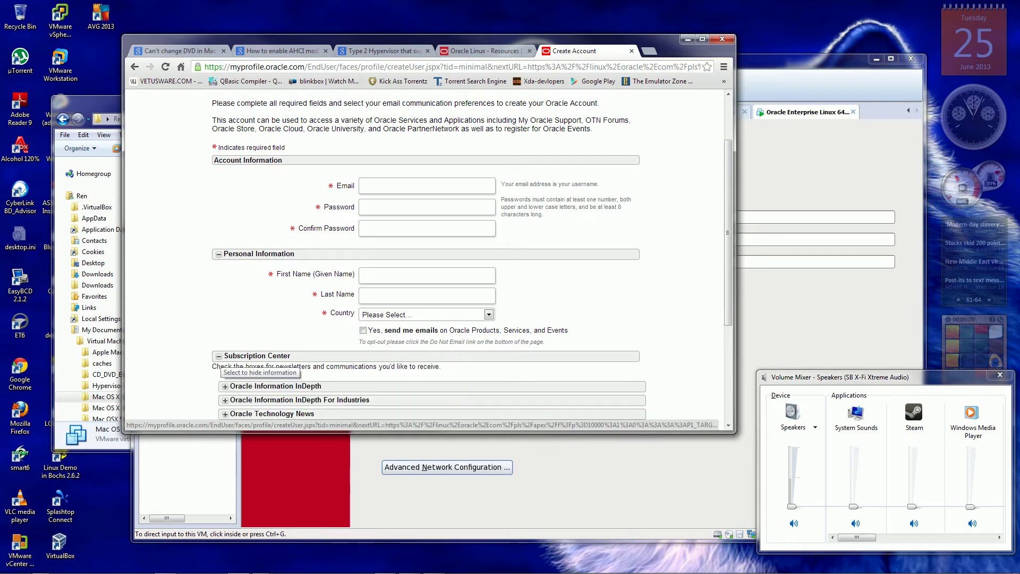
scroll(425, 260, down, 3)
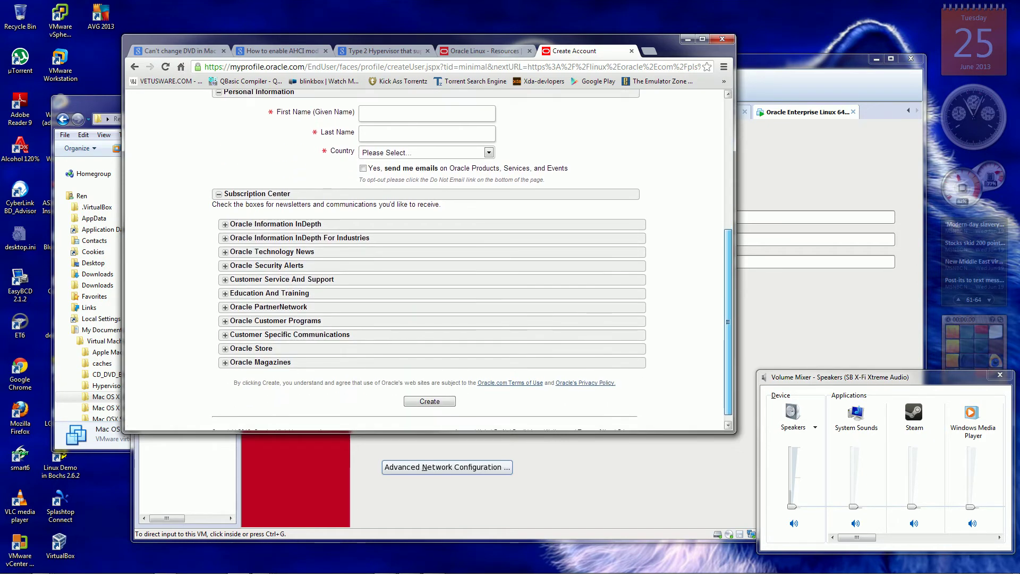
scroll(425, 260, up, 1)
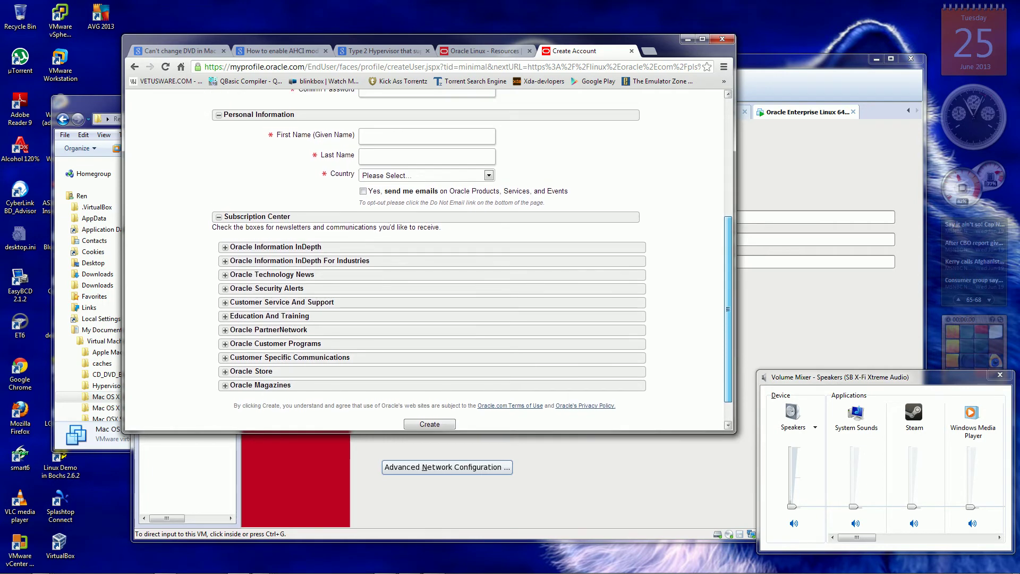
scroll(425, 261, up, 3)
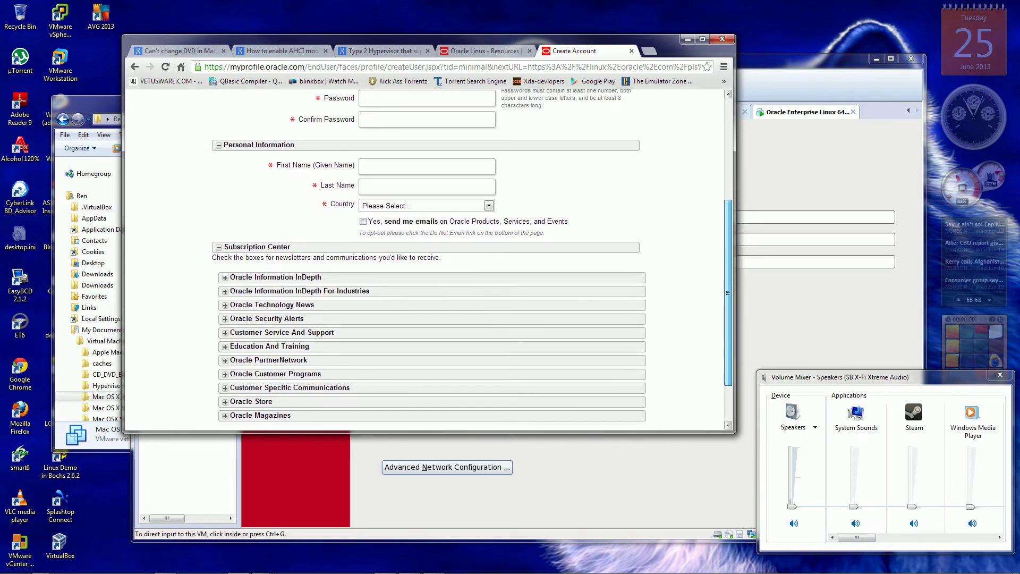
scroll(425, 261, down, 2)
scroll(425, 260, down, 1)
scroll(425, 260, up, 5)
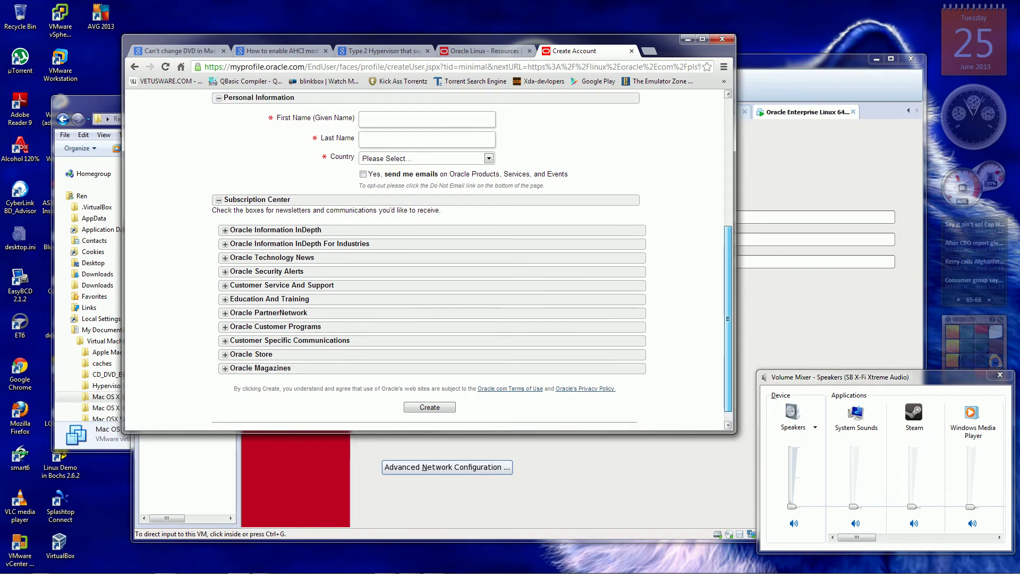
Enter the account e-mail address, a password and the password confirmation.
click(426, 261)
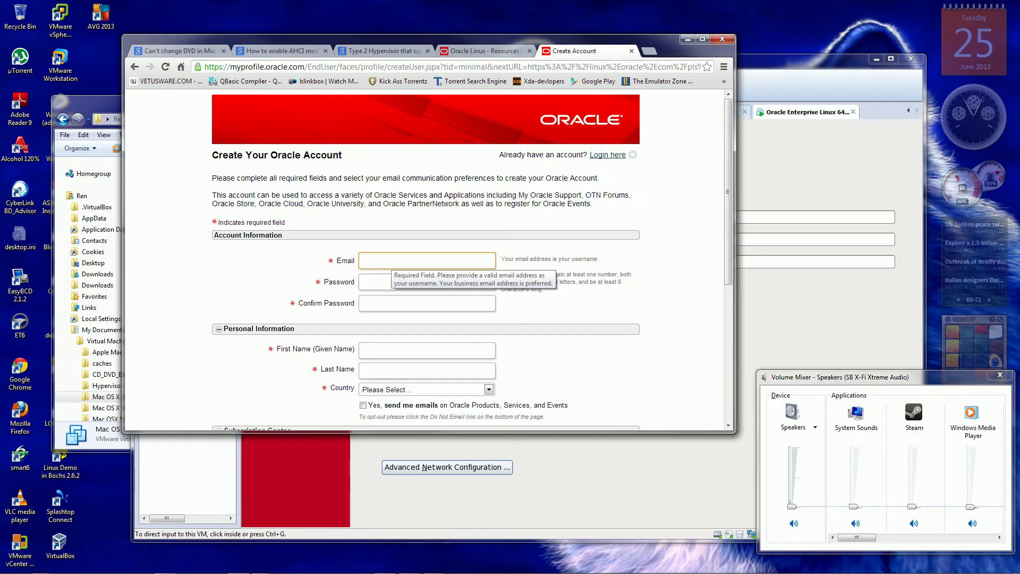
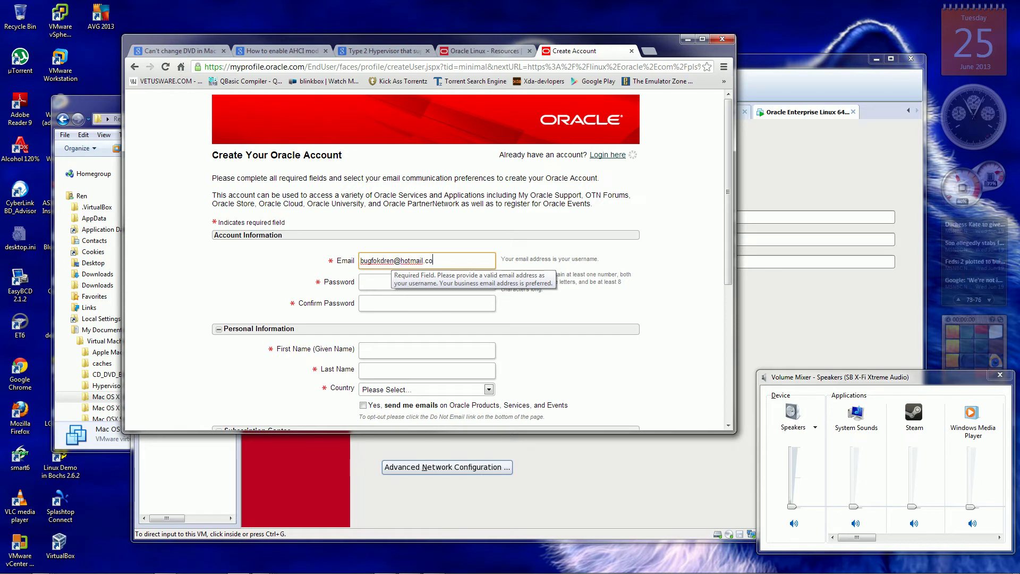
click(427, 281)
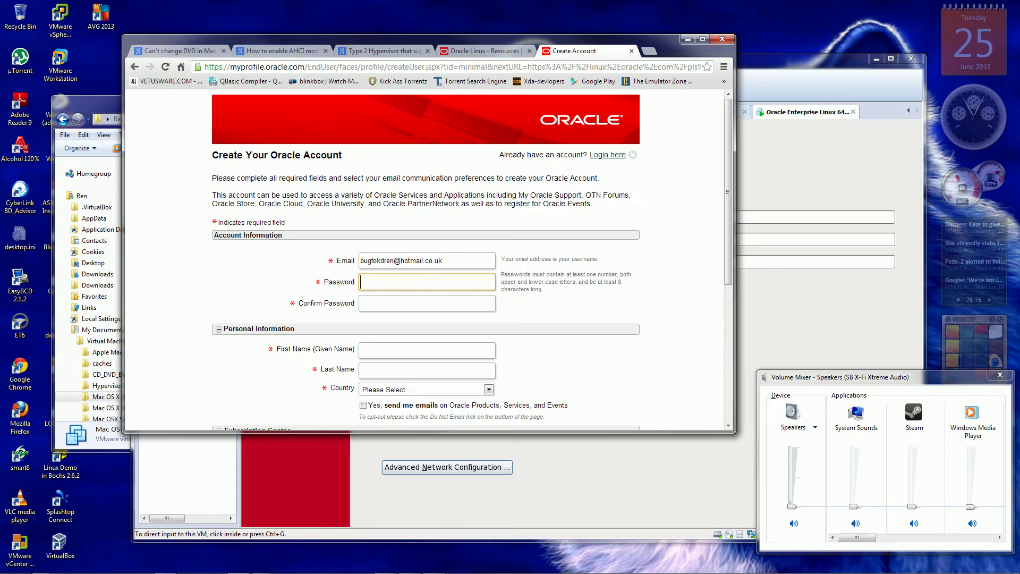
text(****)
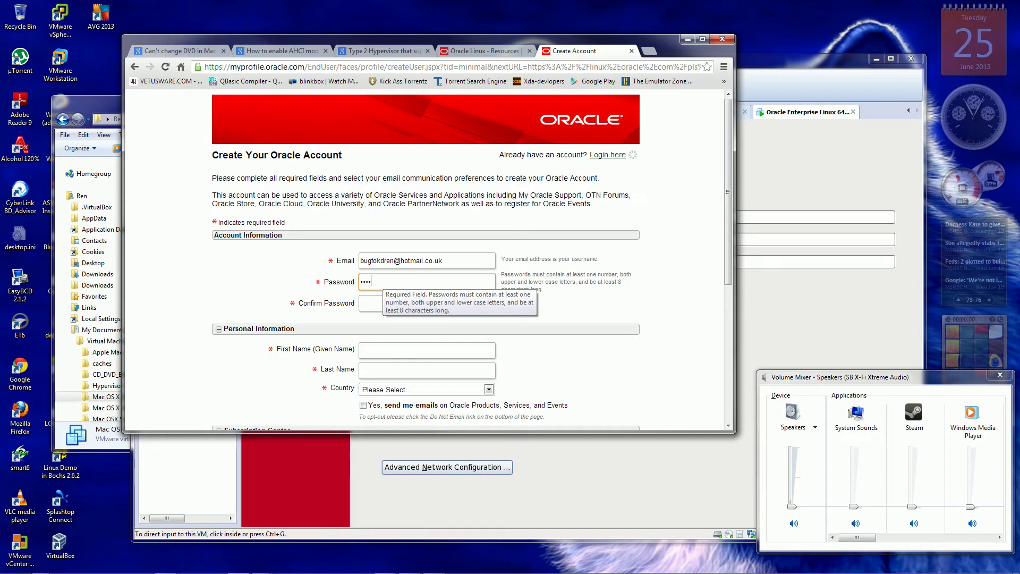
text(******)
key(Tab)
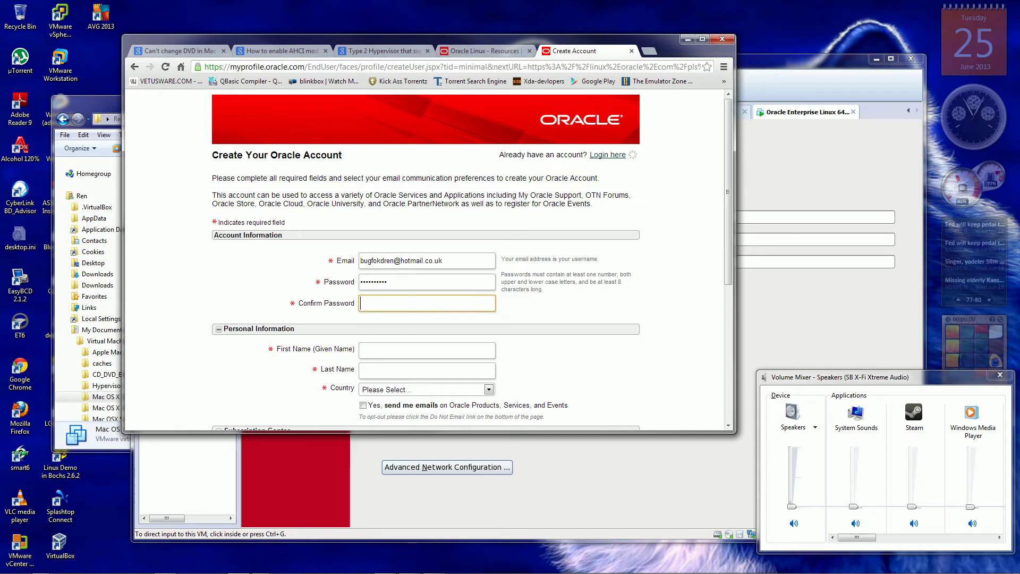
text(***)
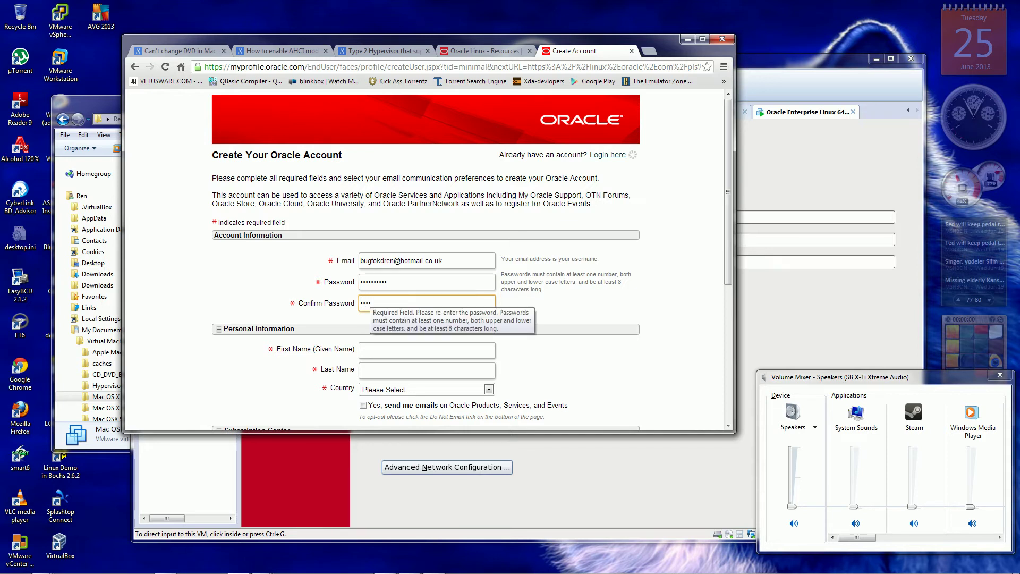
text(*****)
Fill in the first and last name, correcting a mistyped last name.
key(Tab)
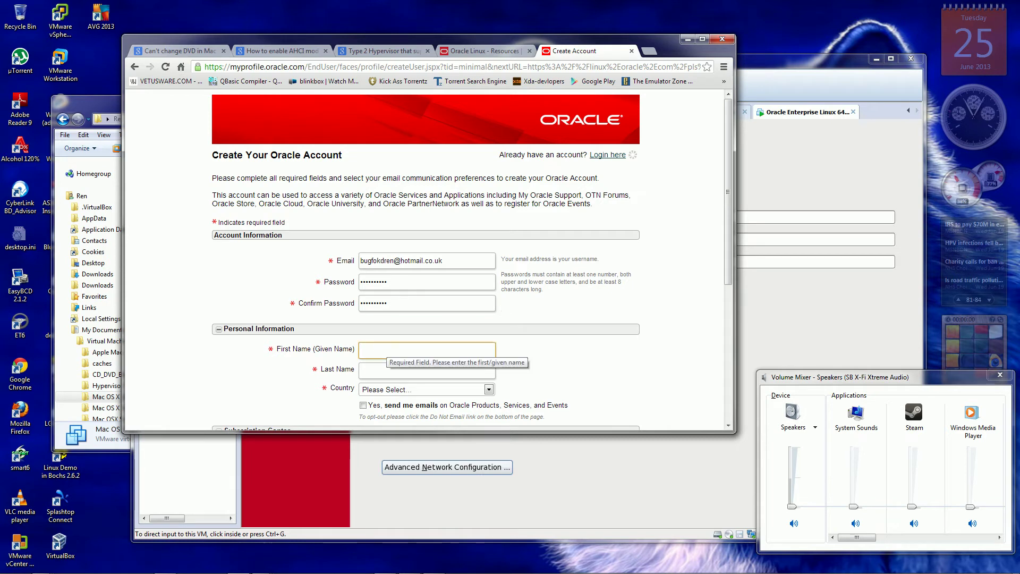
text(Ren)
key(Tab)
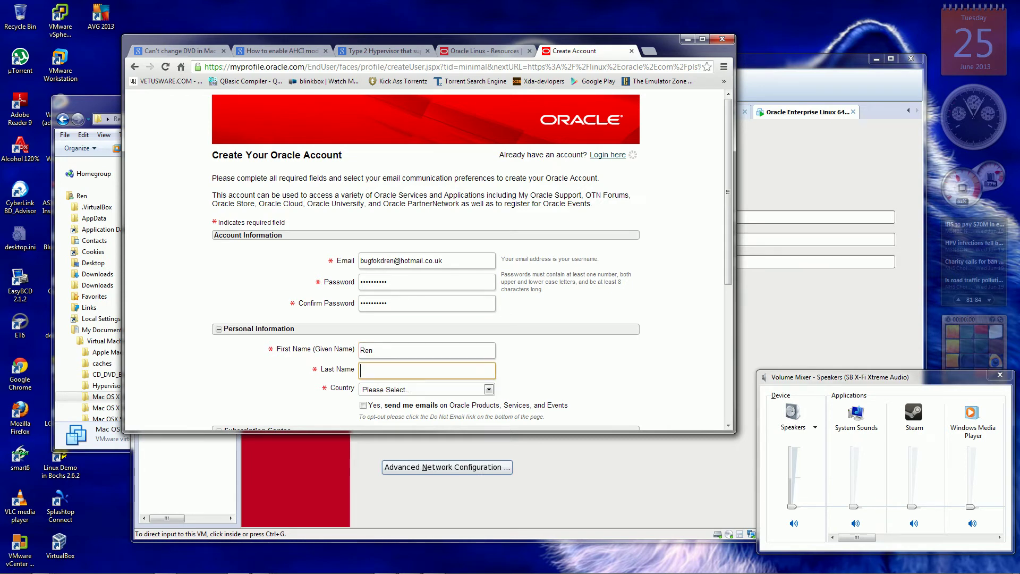
text(avi)
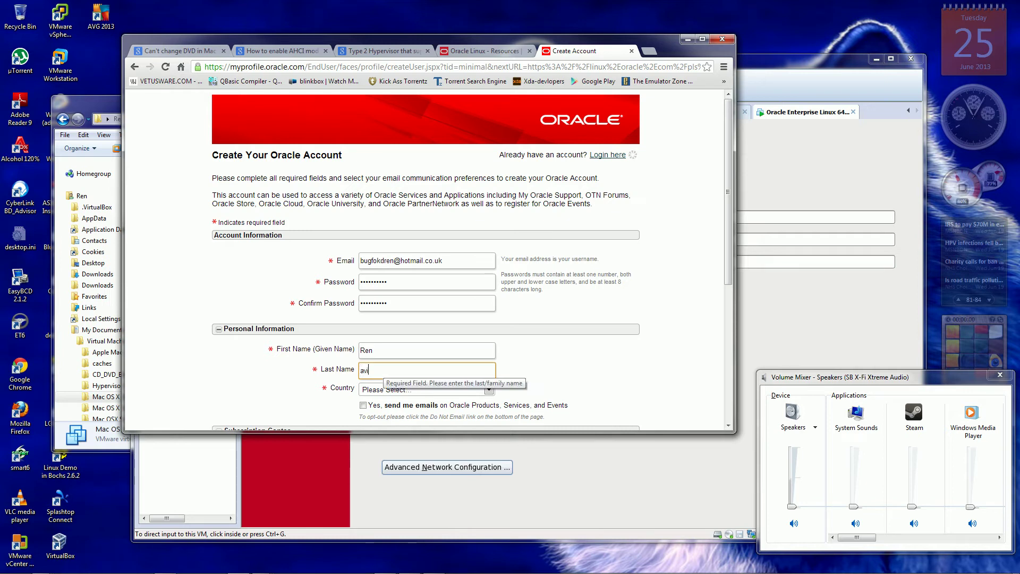
key(BackSpace)
key(BackSpace)
key(BackSpace)
key(BackSpace)
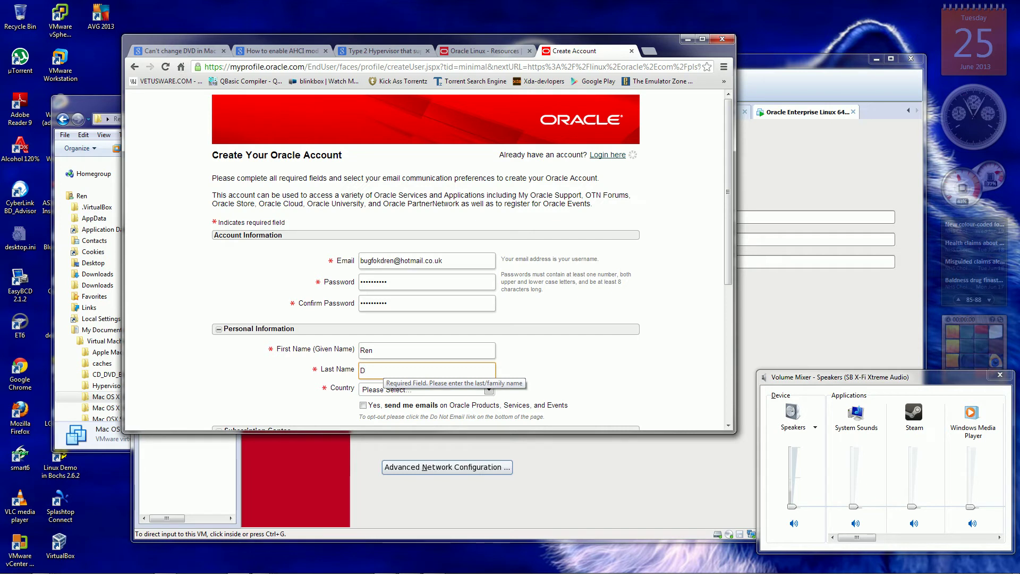
key(Tab)
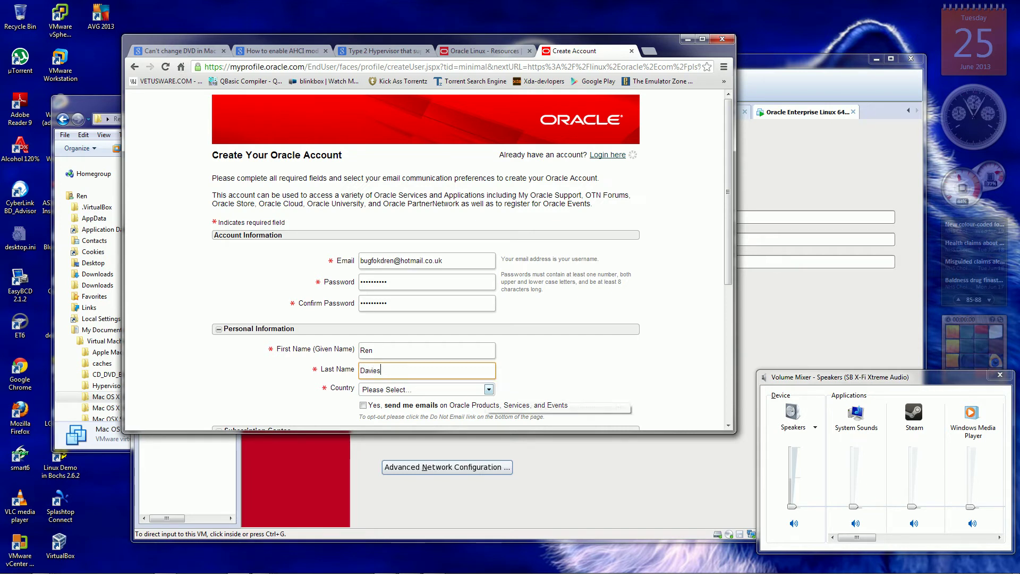
key(alt+Down)
Set the Country to United Kingdom.
scroll(433, 482, down, 5)
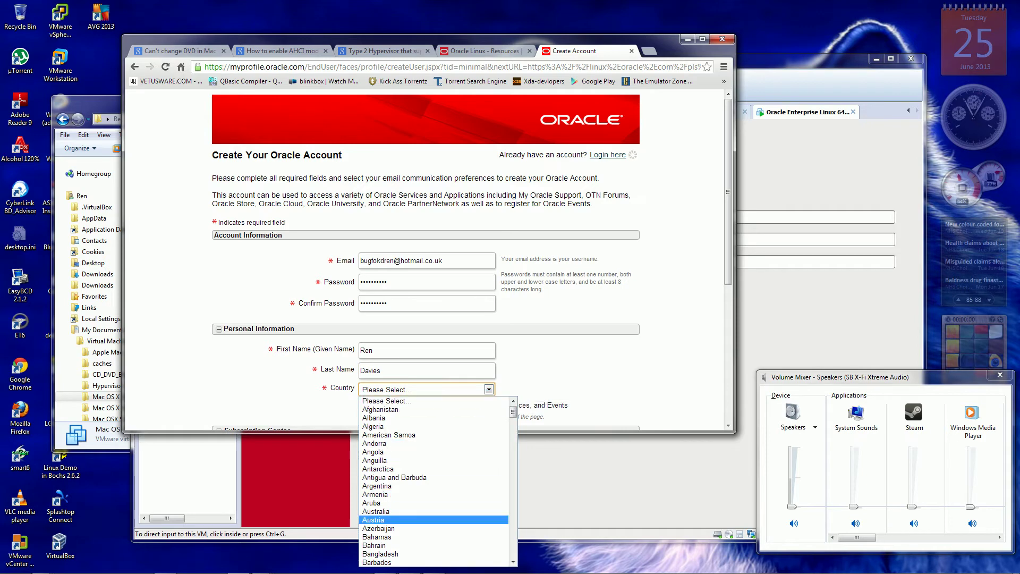
scroll(434, 481, down, 5)
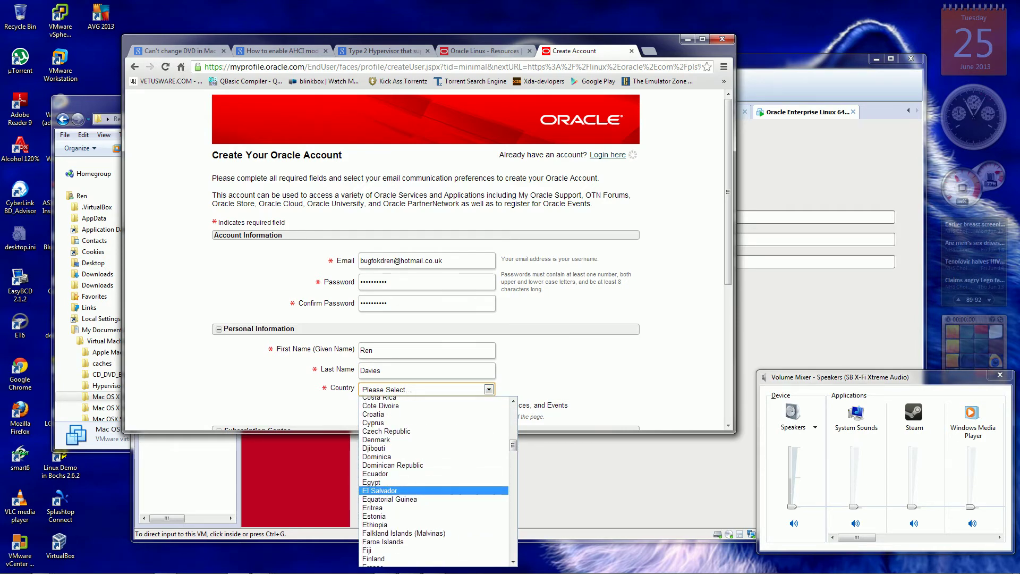
scroll(434, 500, down, 3)
scroll(434, 481, down, 15)
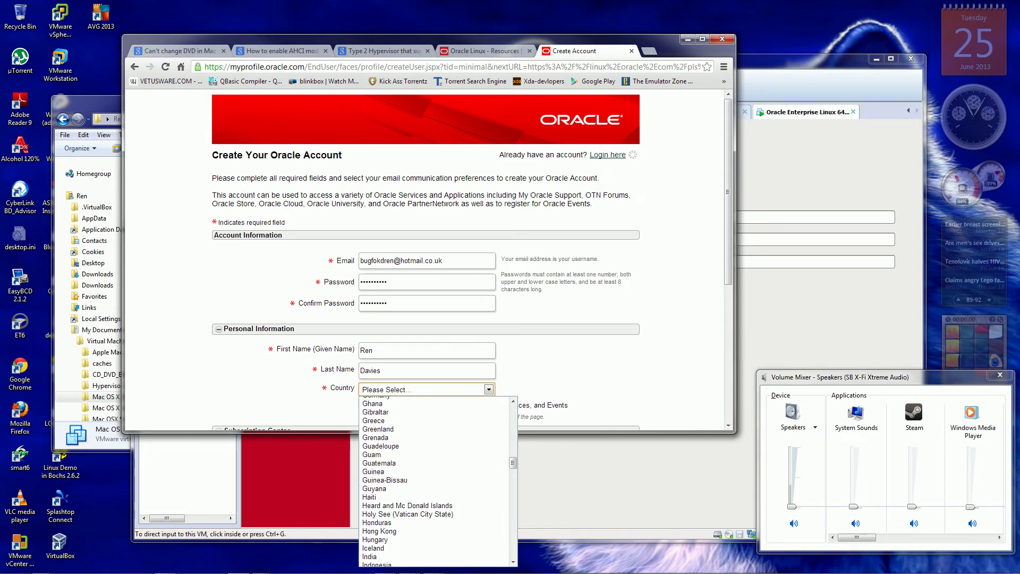
scroll(434, 482, down, 12)
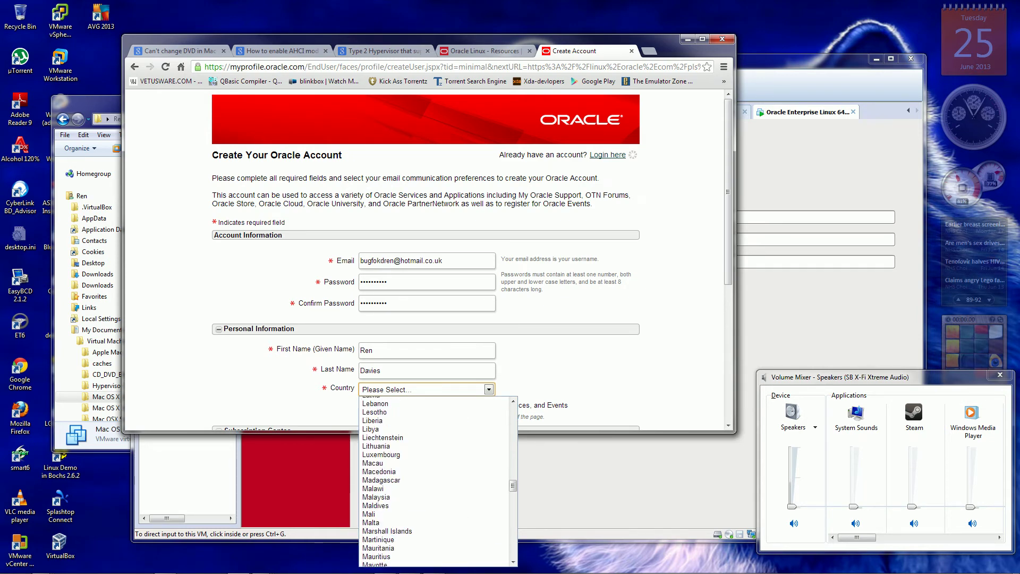
scroll(434, 481, down, 14)
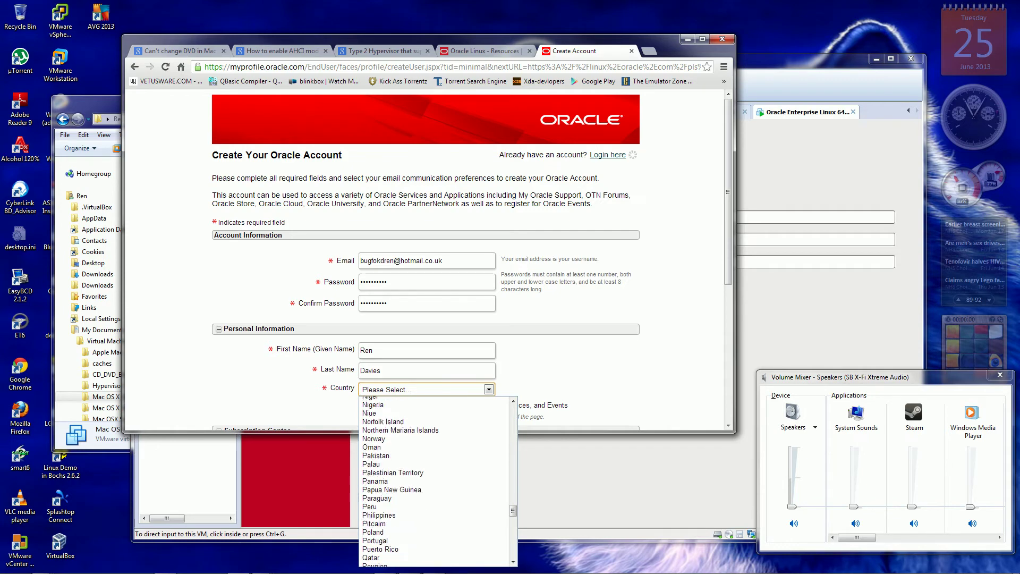
scroll(434, 481, down, 12)
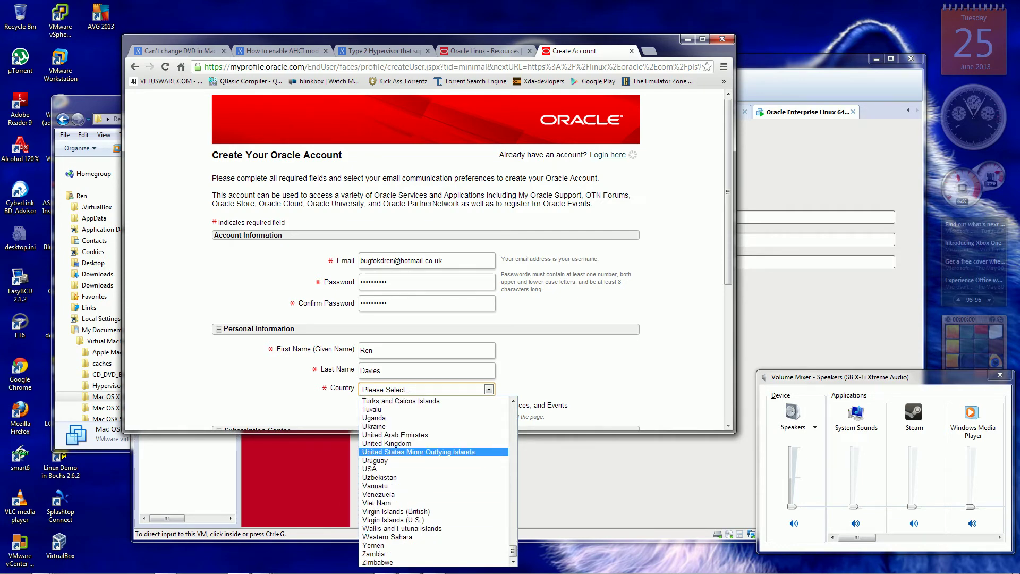
click(387, 443)
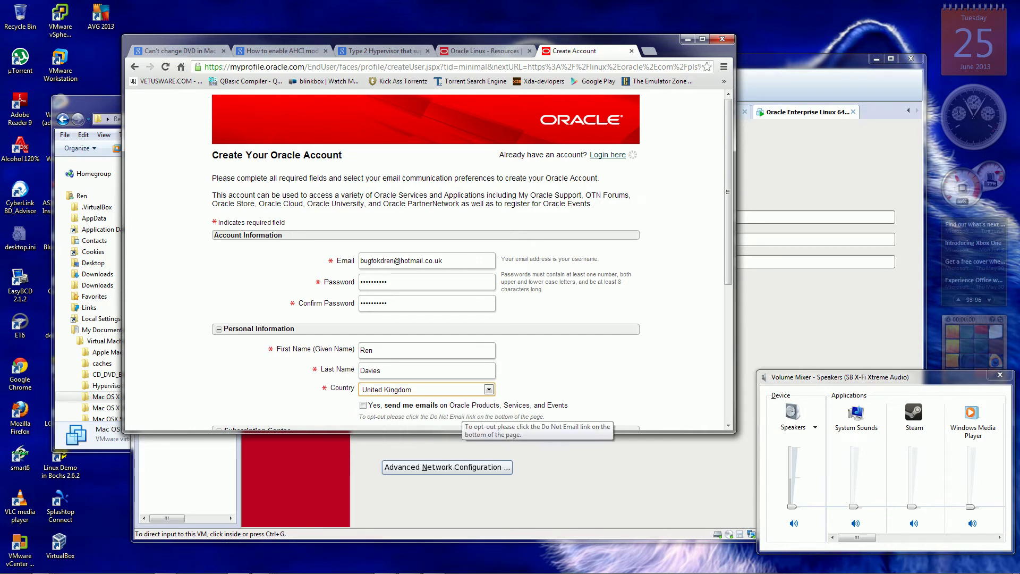
Tick 'Yes, send me emails' and submit the account form.
click(363, 405)
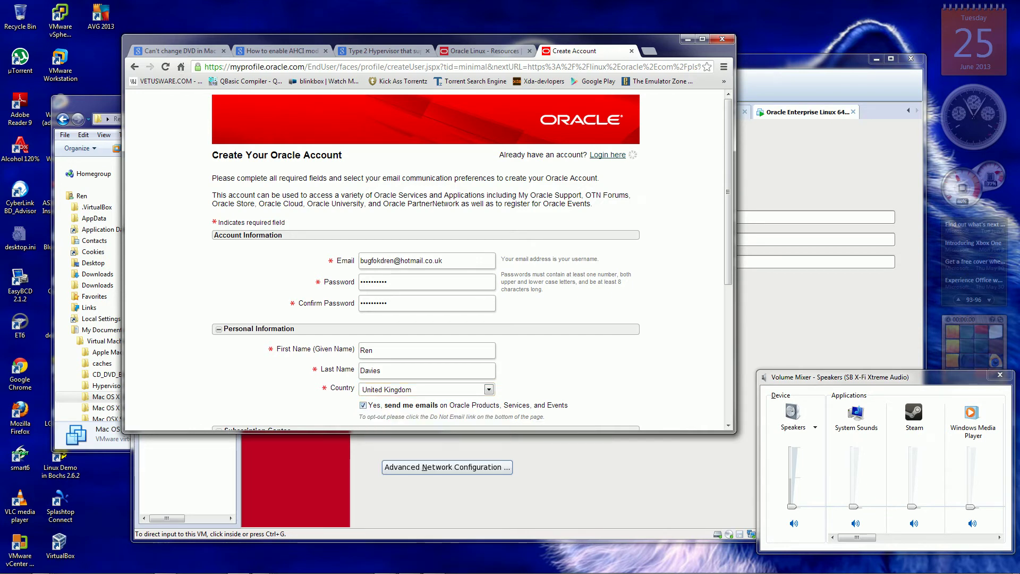
scroll(425, 261, down, 3)
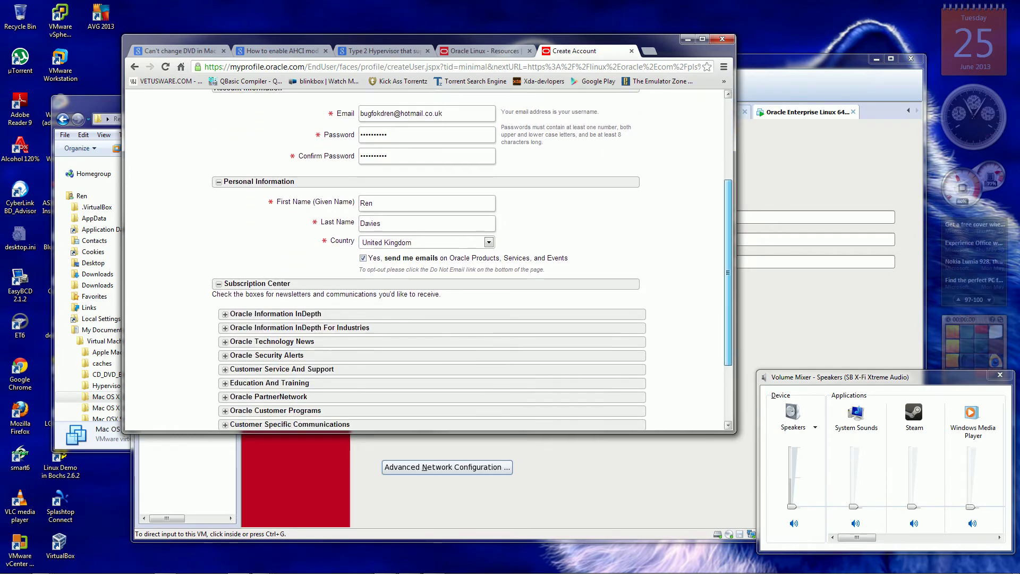
scroll(425, 260, down, 2)
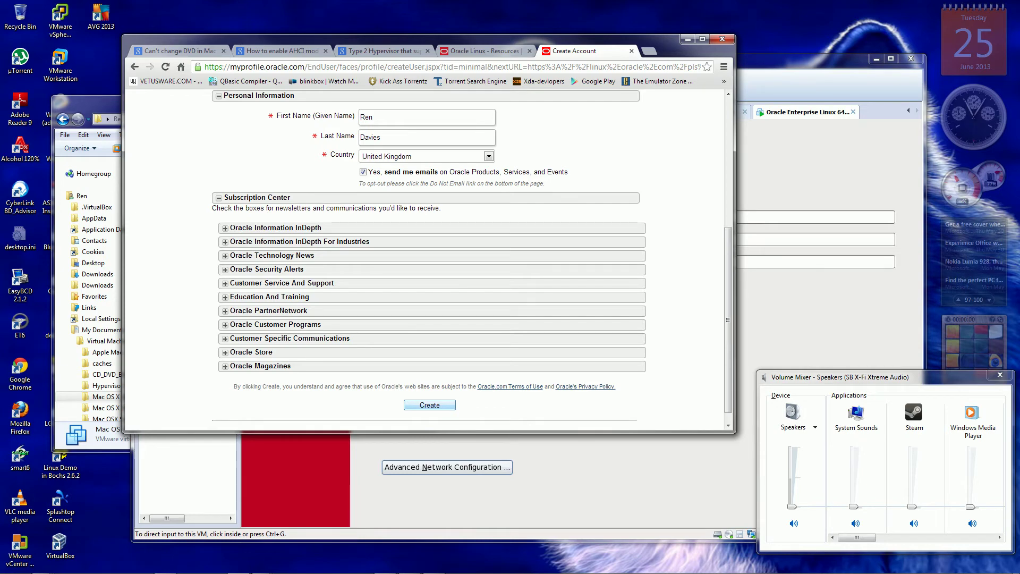
key(Return)
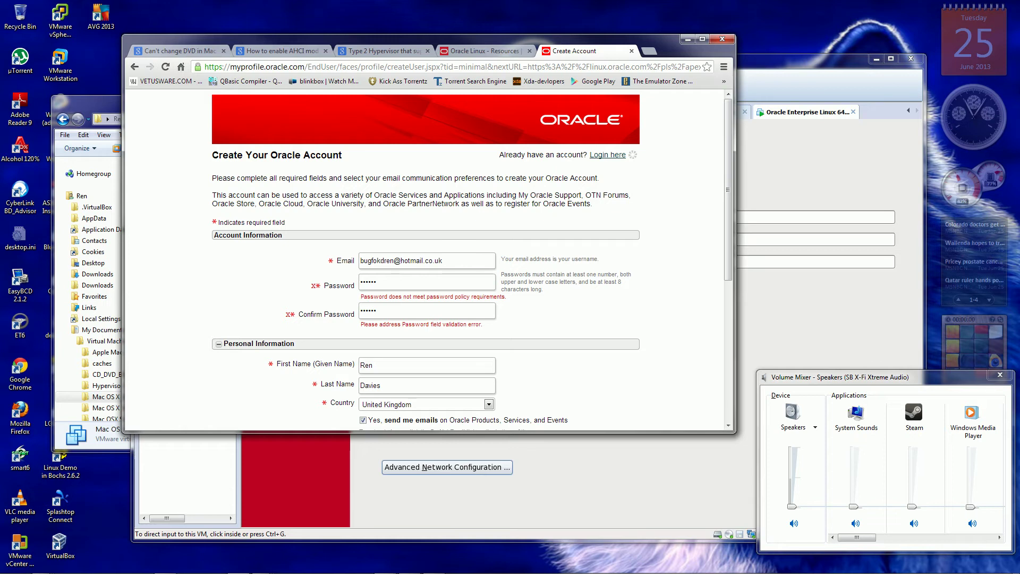
Replace the rejected password and its confirmation with new values, then resubmit with Create.
click(403, 282)
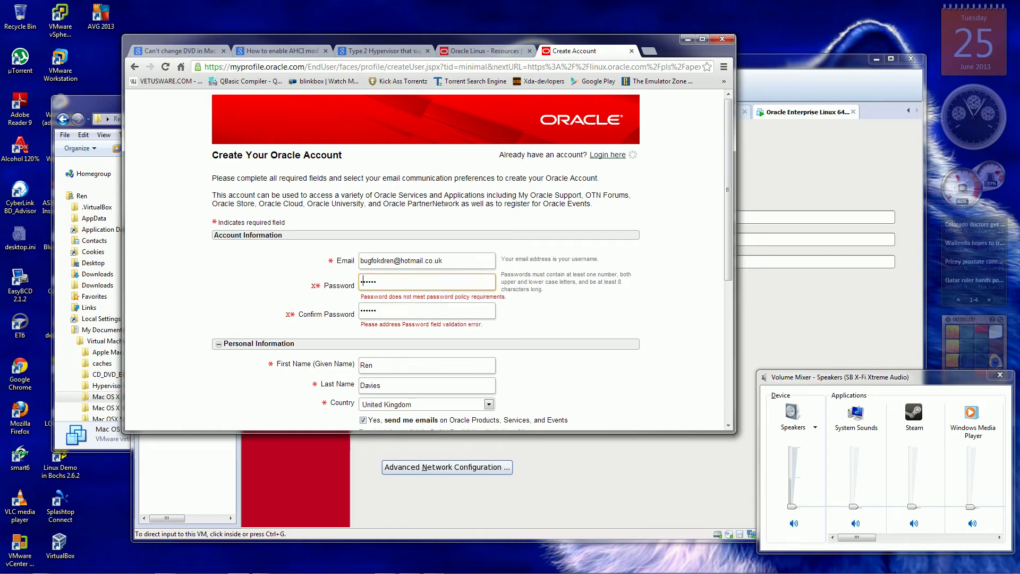
key(ctrl+a)
key(BackSpace)
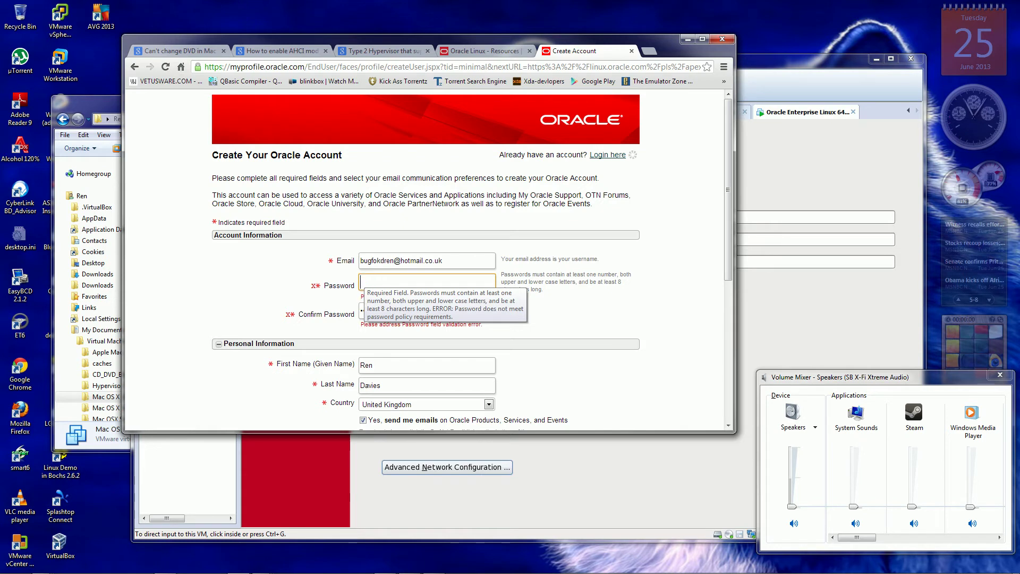
text(abcdefghij)
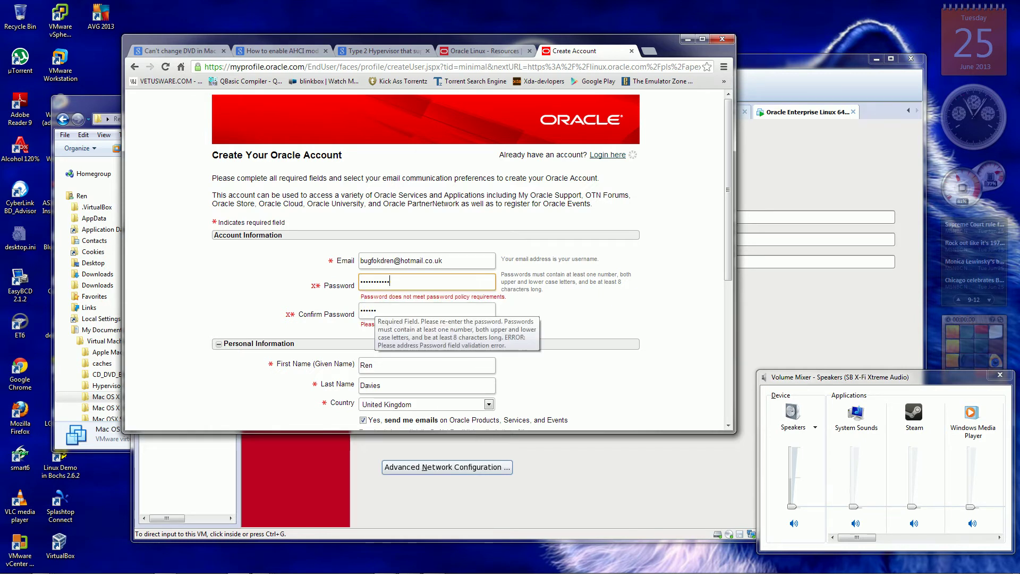
key(Tab)
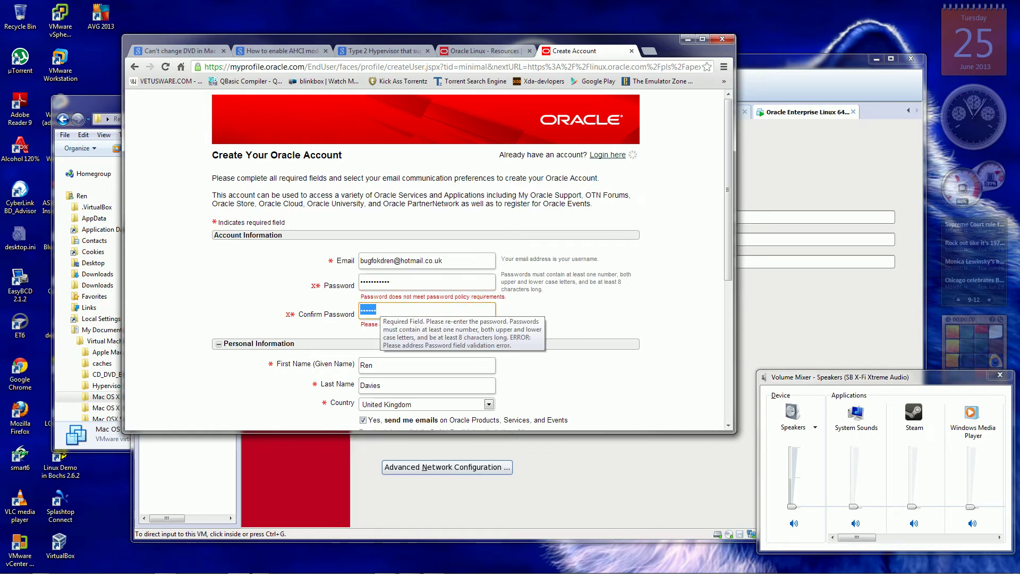
text(password1)
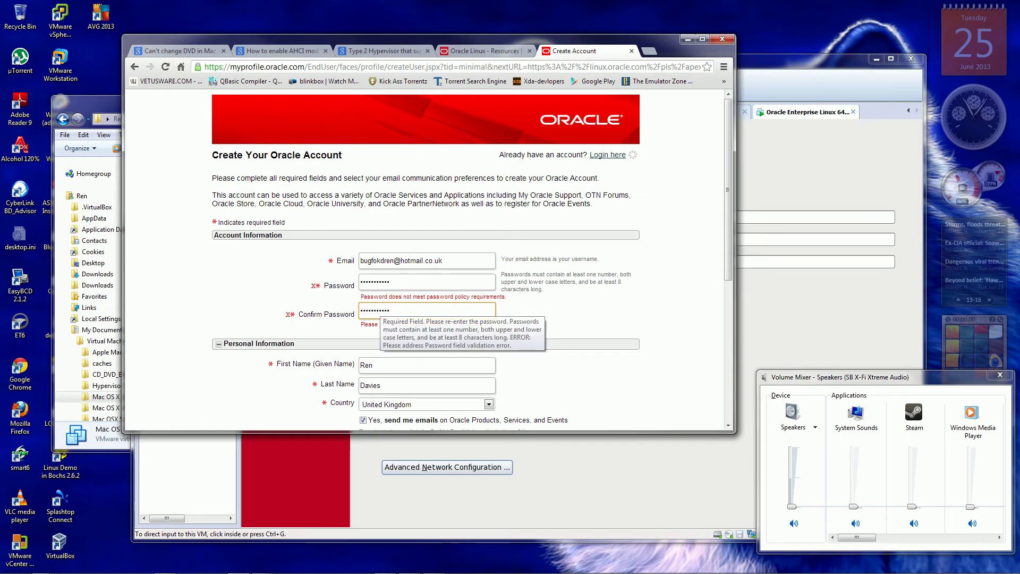
scroll(425, 261, down, 5)
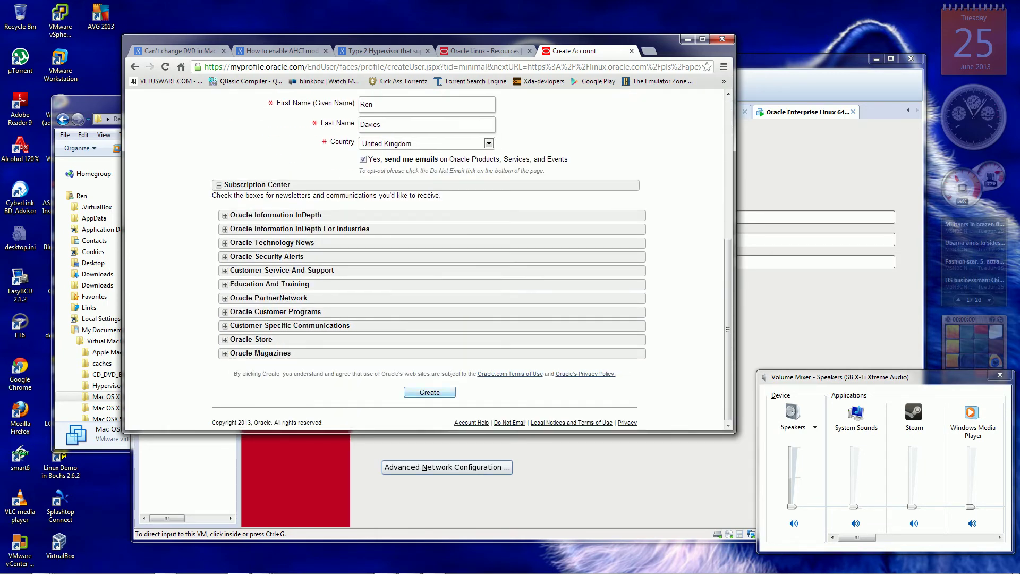
click(430, 392)
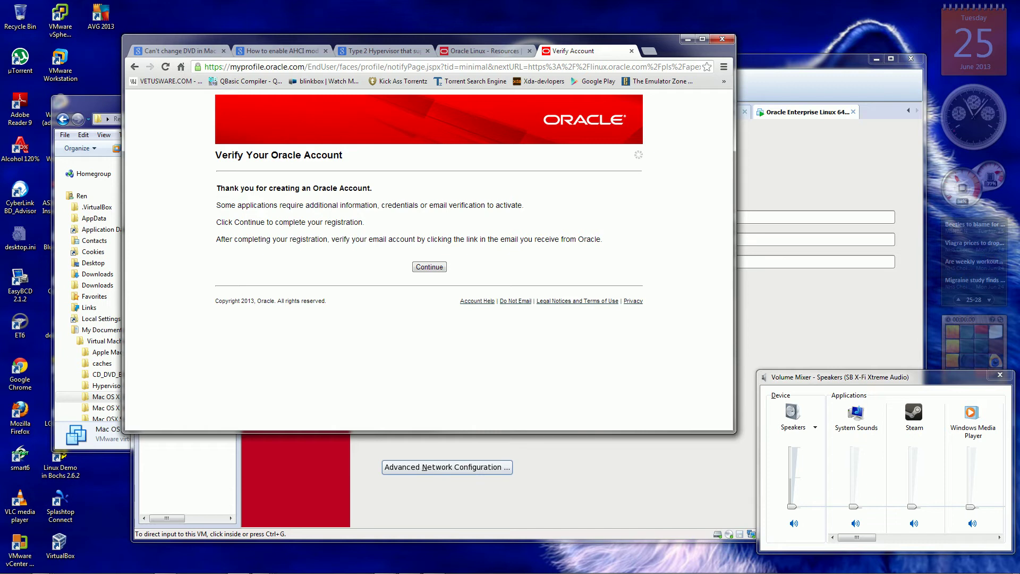
Continue past the Verify Your Oracle Account notice.
key(Return)
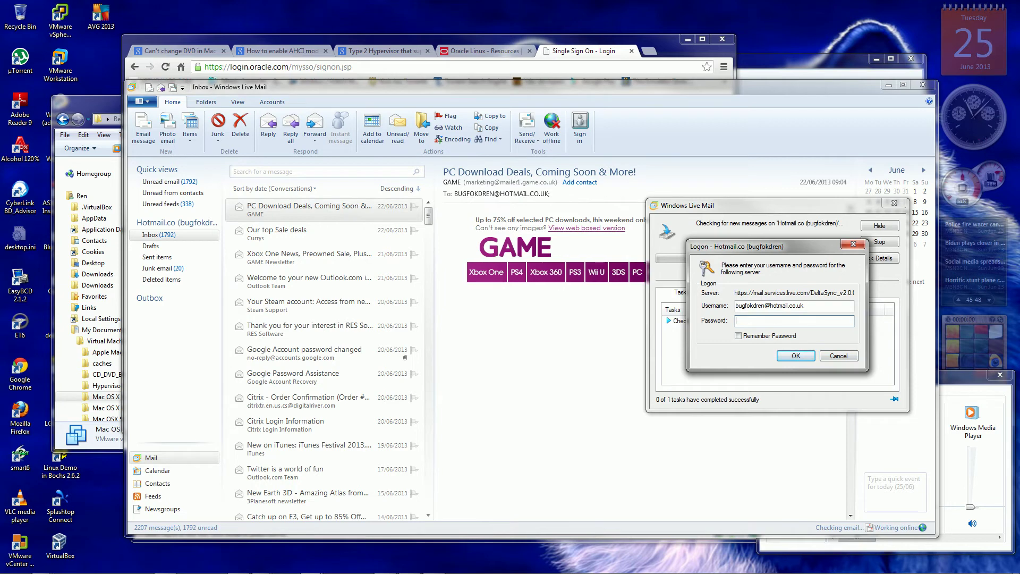
Enter the mail account password in the Logon dialog to download new messages.
text(*****)
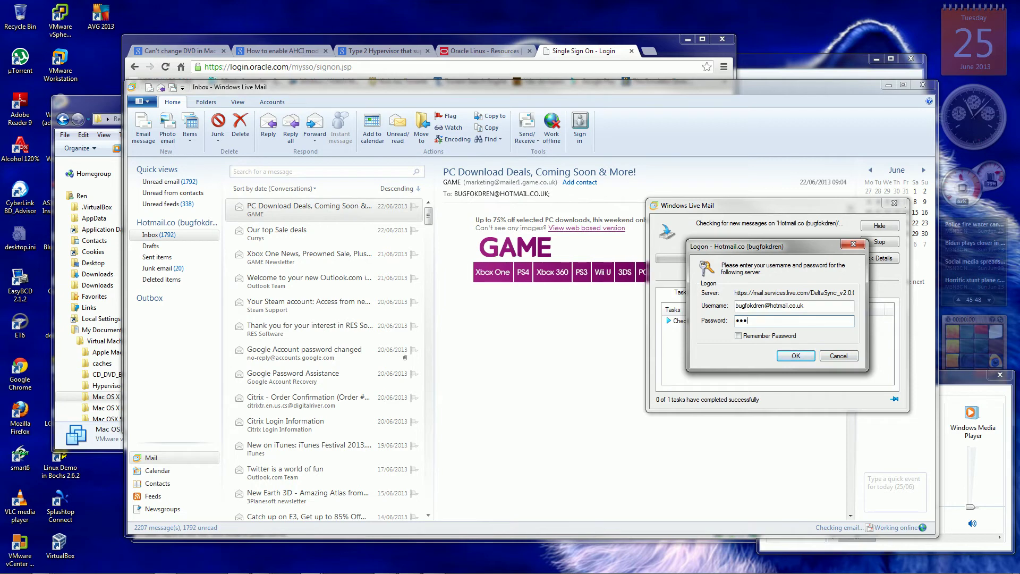
text(**)
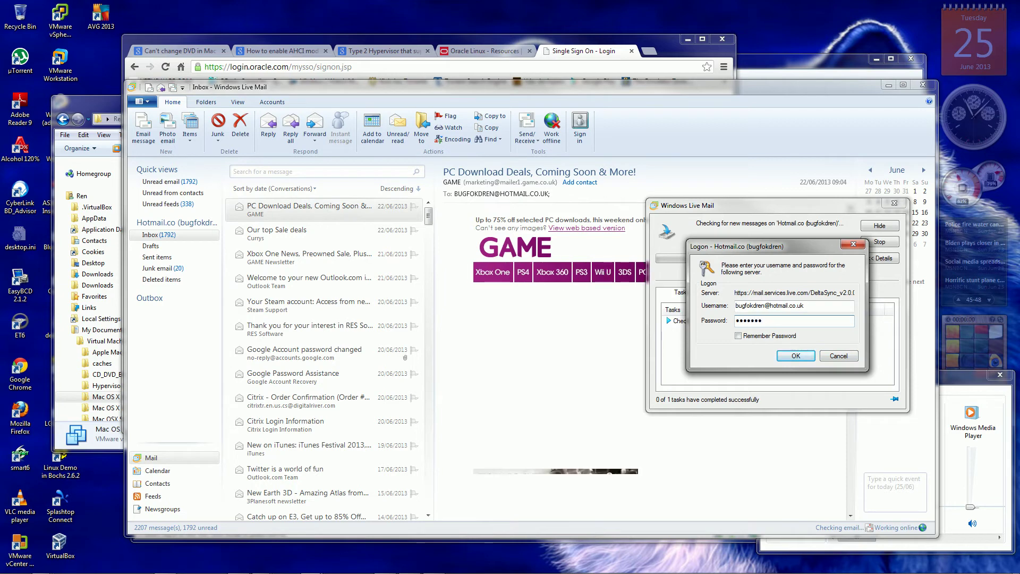
key(Return)
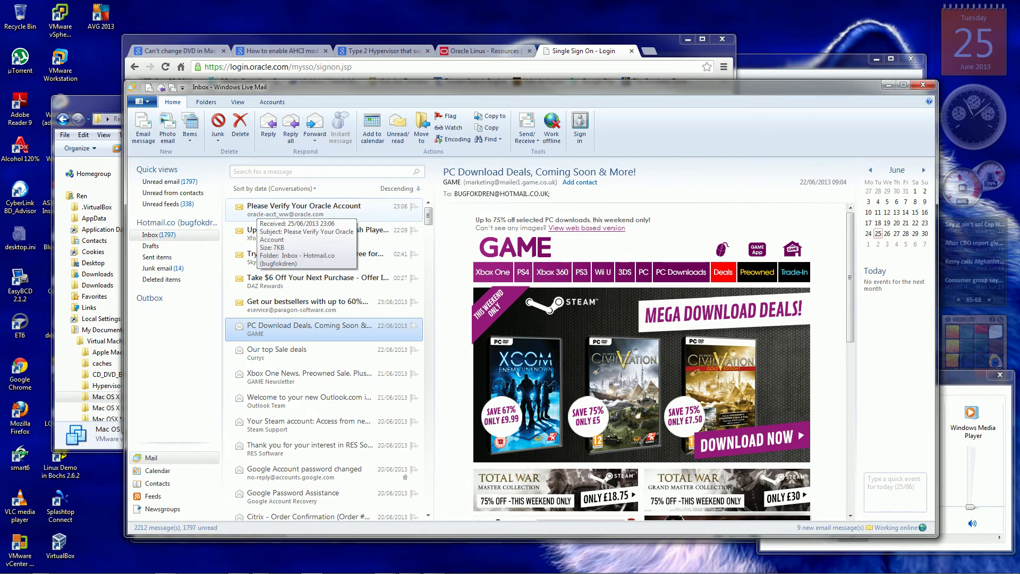
Open the 'Please Verify Your Oracle Account' email and follow its Account Verification Link.
click(254, 210)
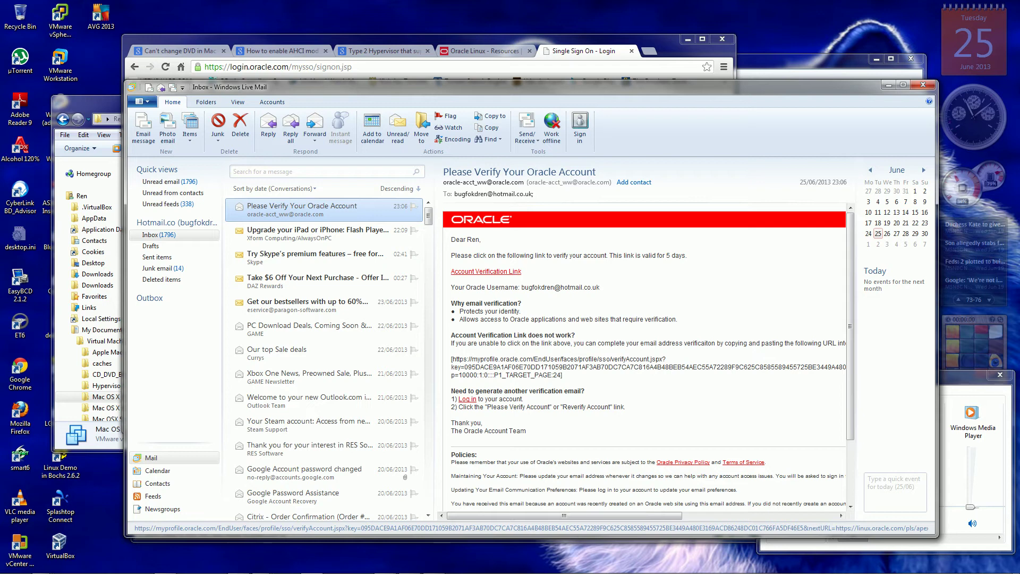
click(486, 272)
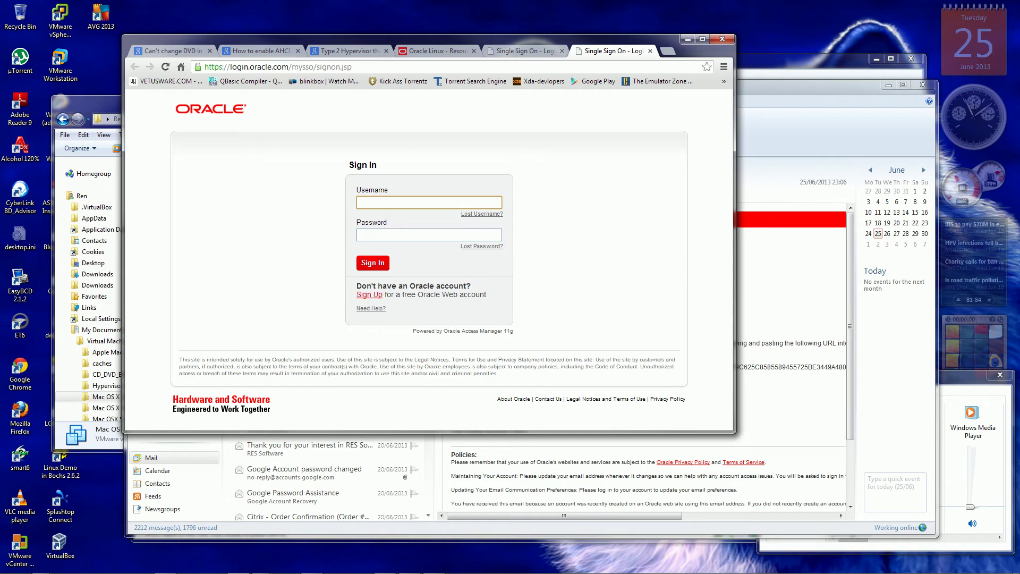
Close the duplicate tab and sign in with the account username and password, which returns 'Invalid login'.
key(ctrl+w)
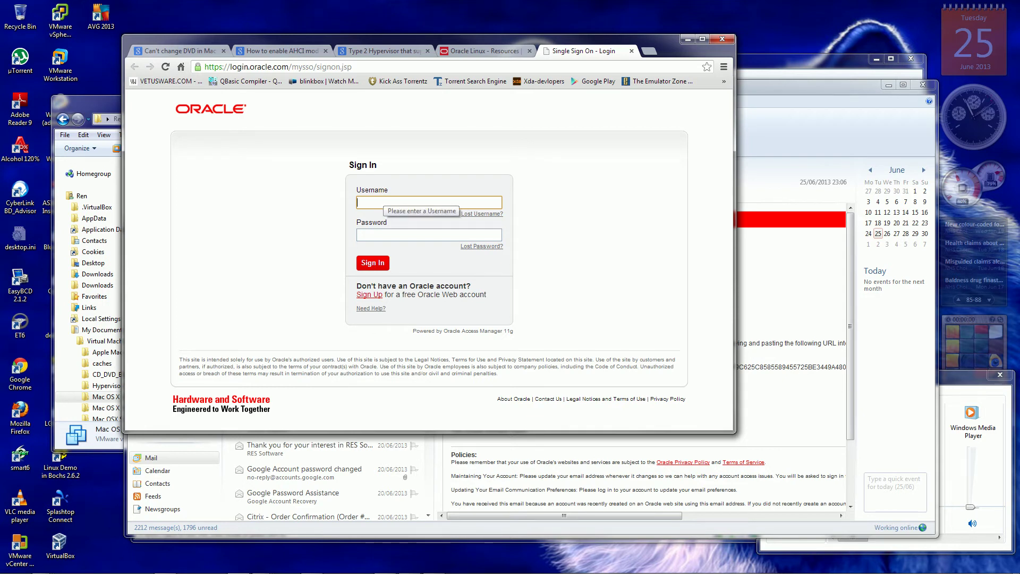
key(Return)
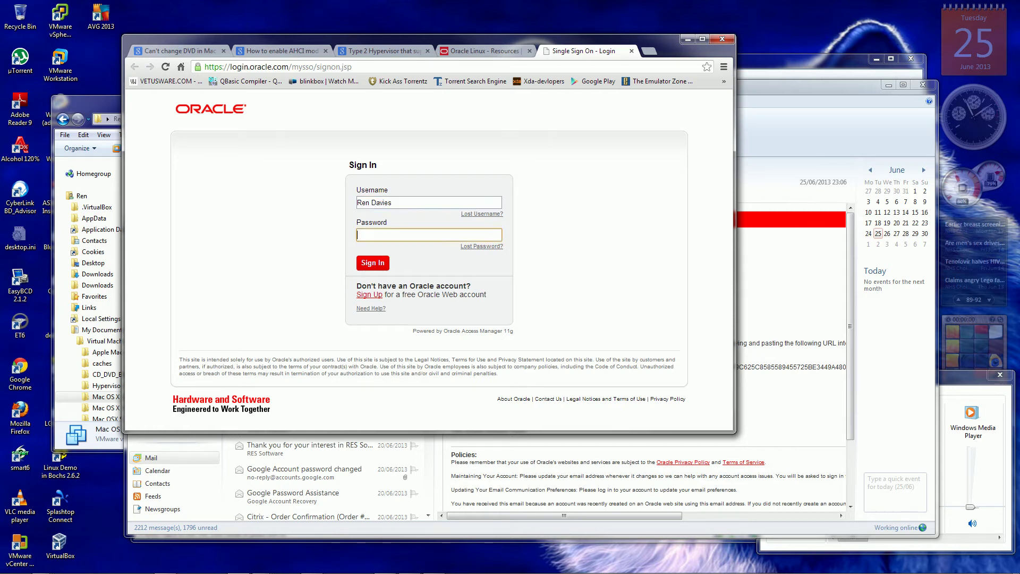
text(••••)
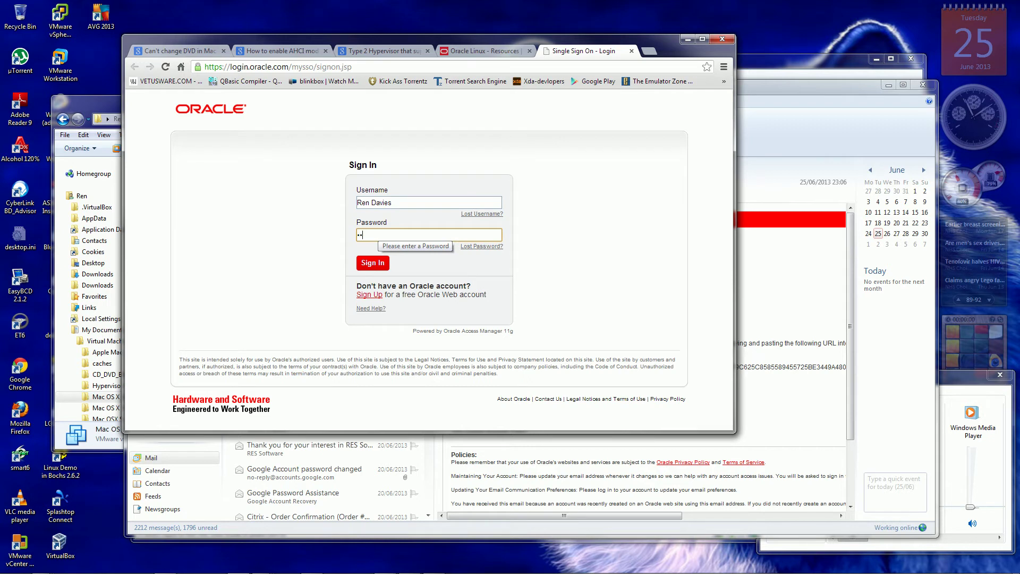
text(•••••)
key(Return)
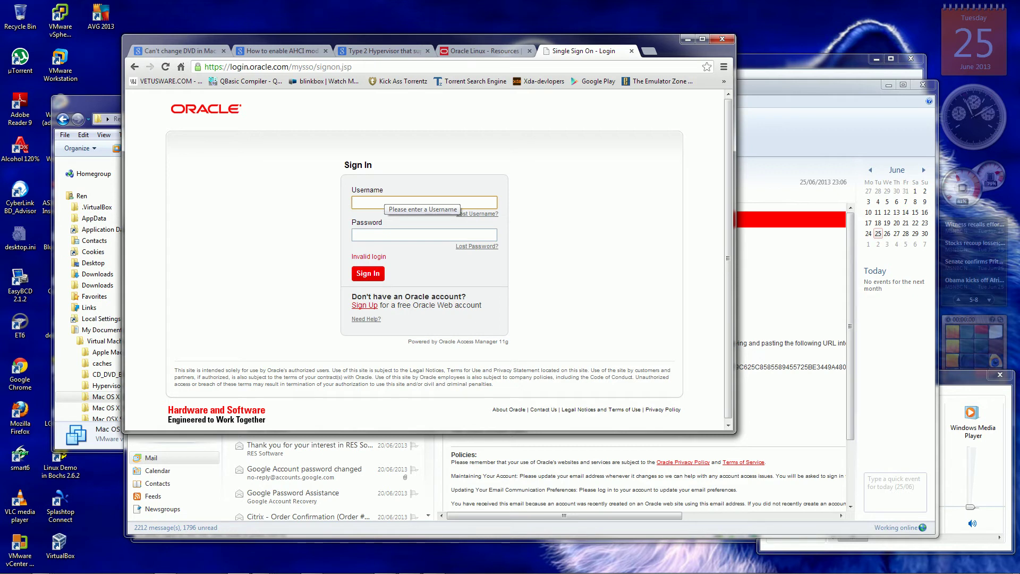
Retry the Oracle sign-in with the username and password.
text(Ren)
key(Tab)
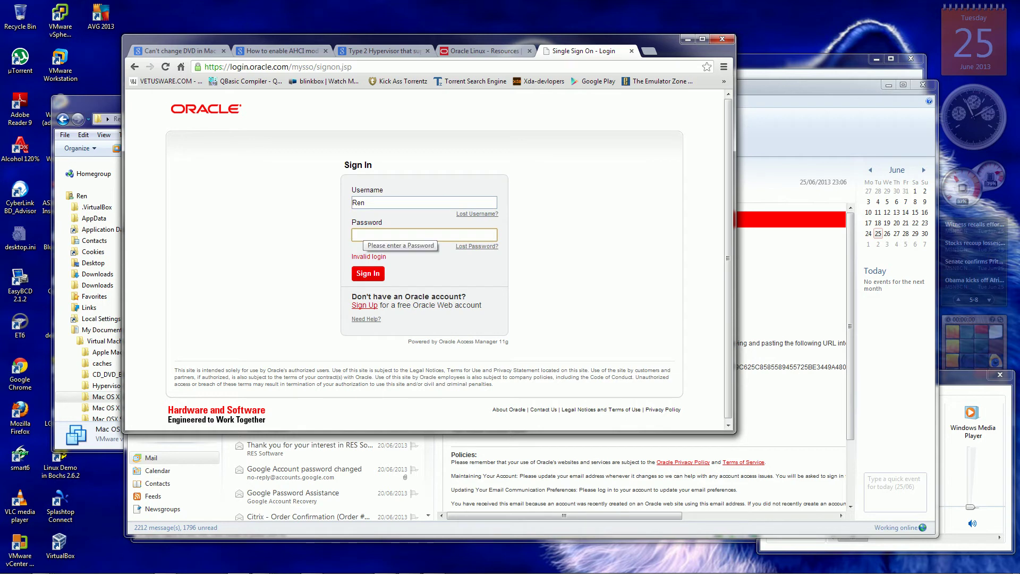
text(•••••••••••)
key(Return)
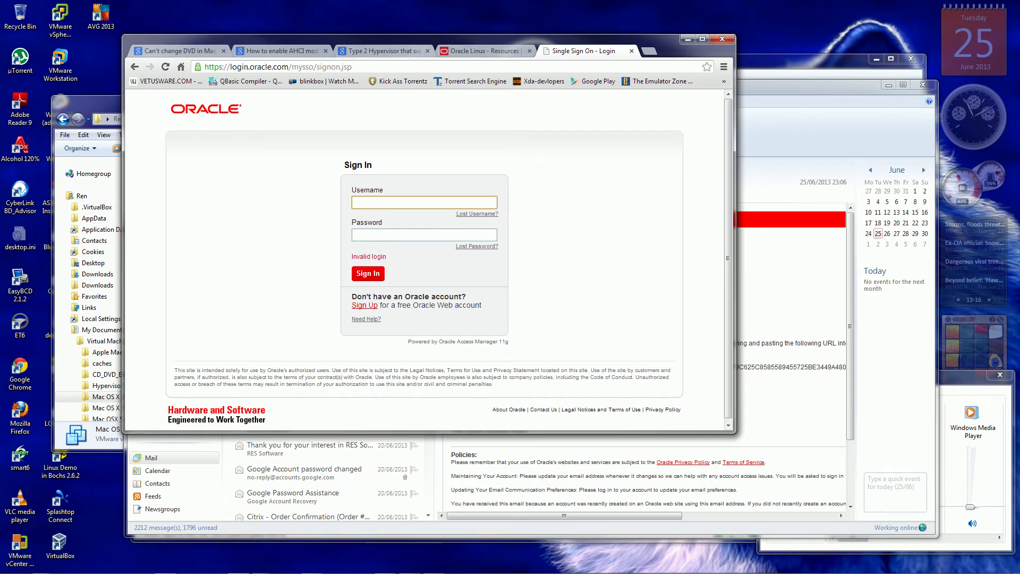
Close the Oracle Linux resources tab, submit the empty form, and return to the verification email.
key(ctrl+shift+Tab)
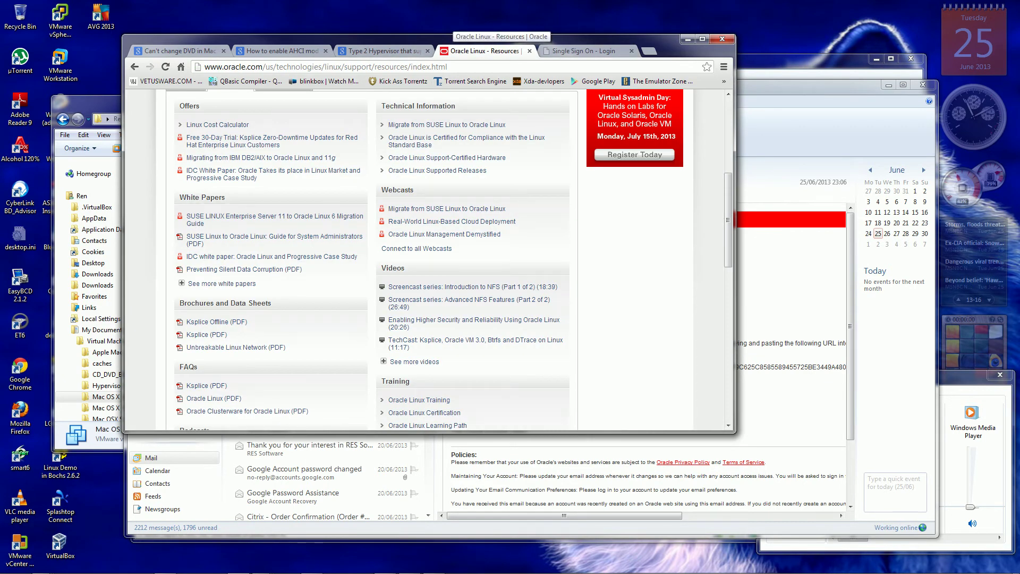
key(ctrl+Tab)
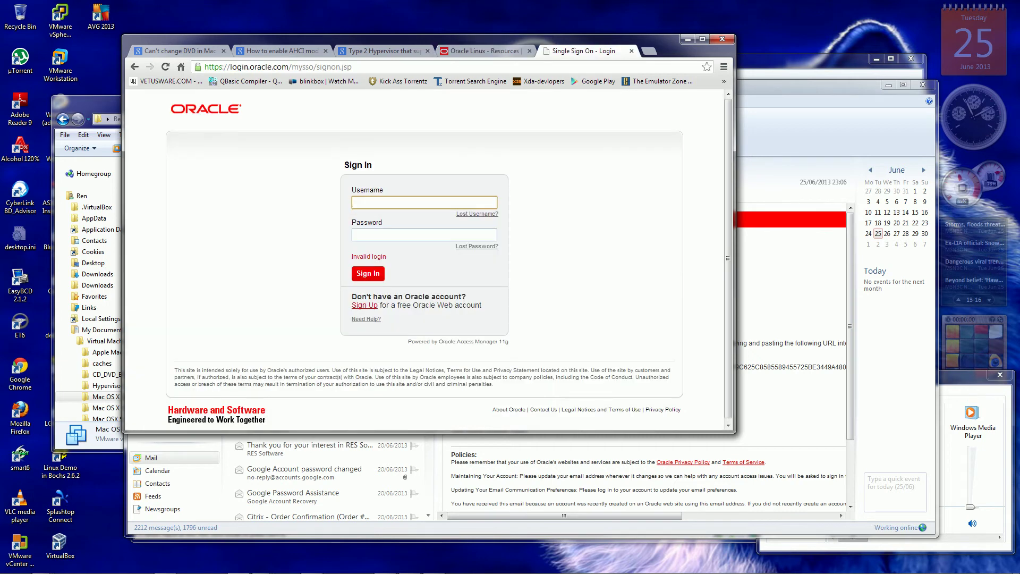
click(530, 51)
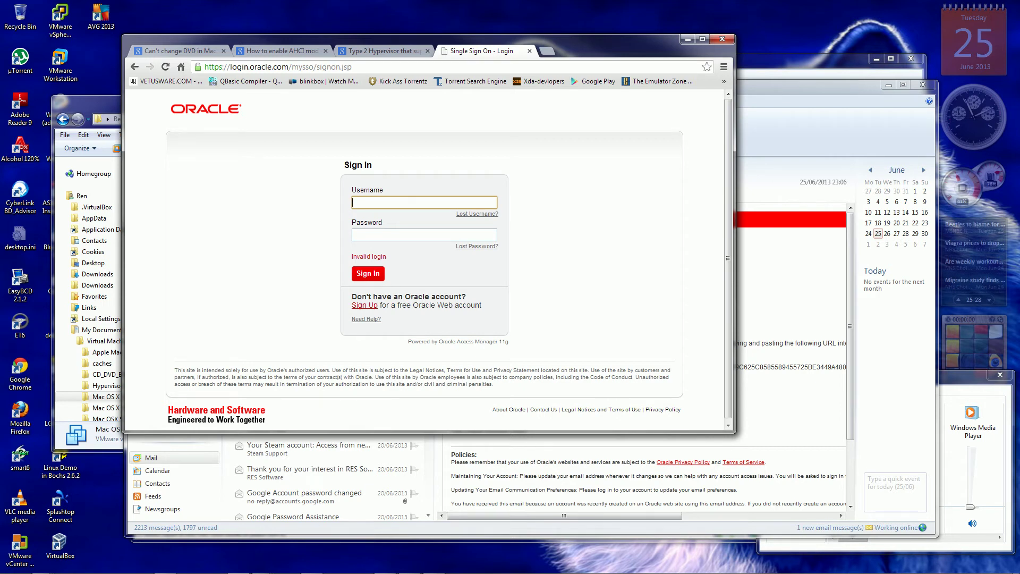
key(Return)
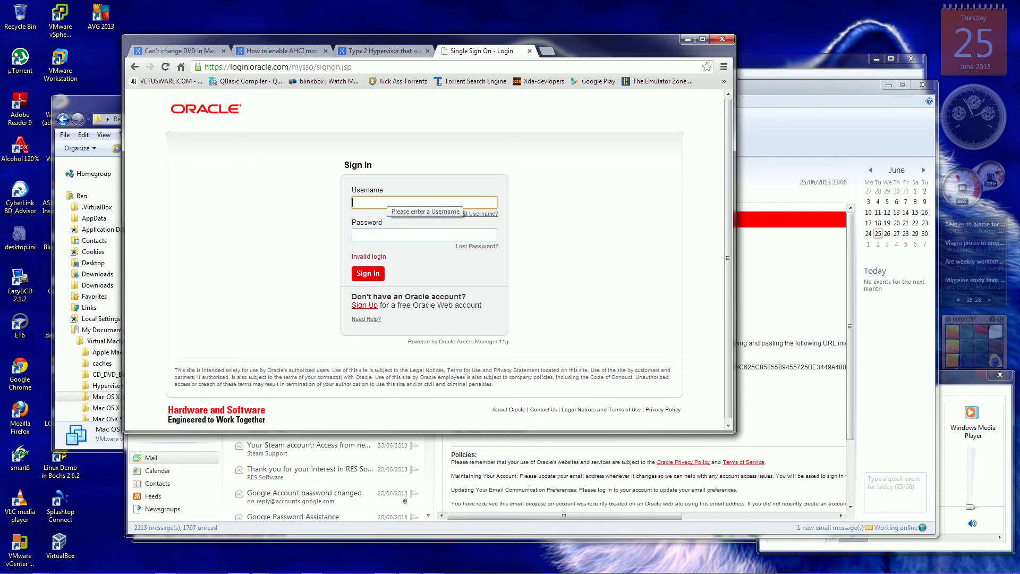
key(alt+Tab)
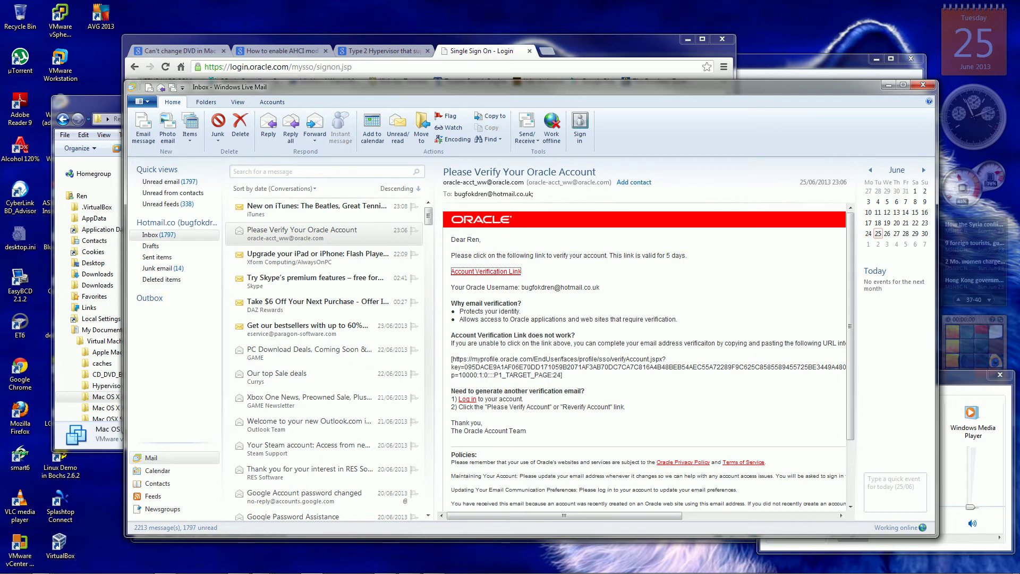
Return to Chrome's Oracle Sign In page and submit the form, reaching a DNS error page.
key(alt+Tab)
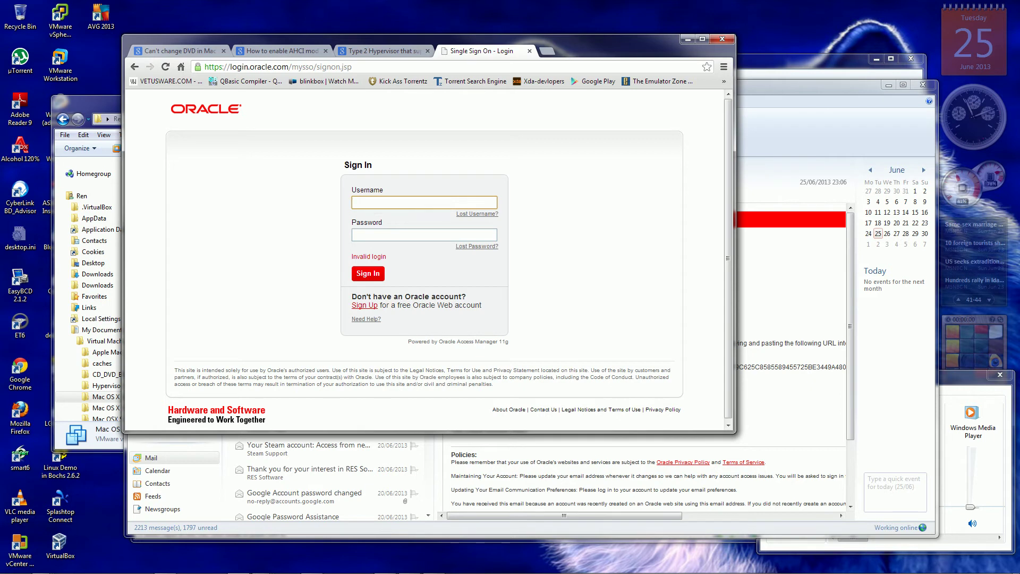
key(Return)
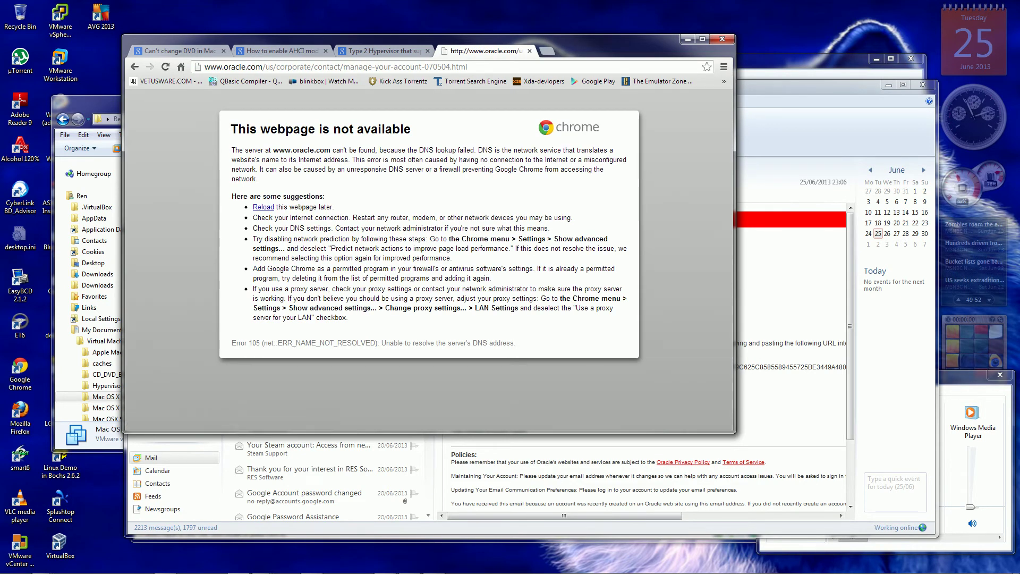
Reload the 'This webpage is not available' page to load Manage Your Oracle.com Account.
key(F5)
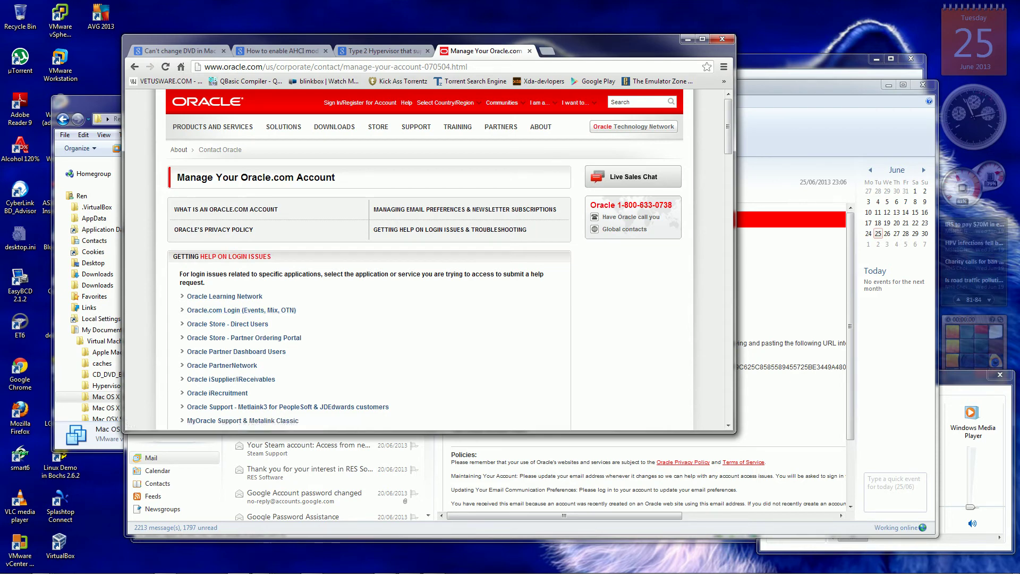
Open the 'Oracle.com Login (Events, Mix, OTN)' help link.
scroll(242, 276, down, 1)
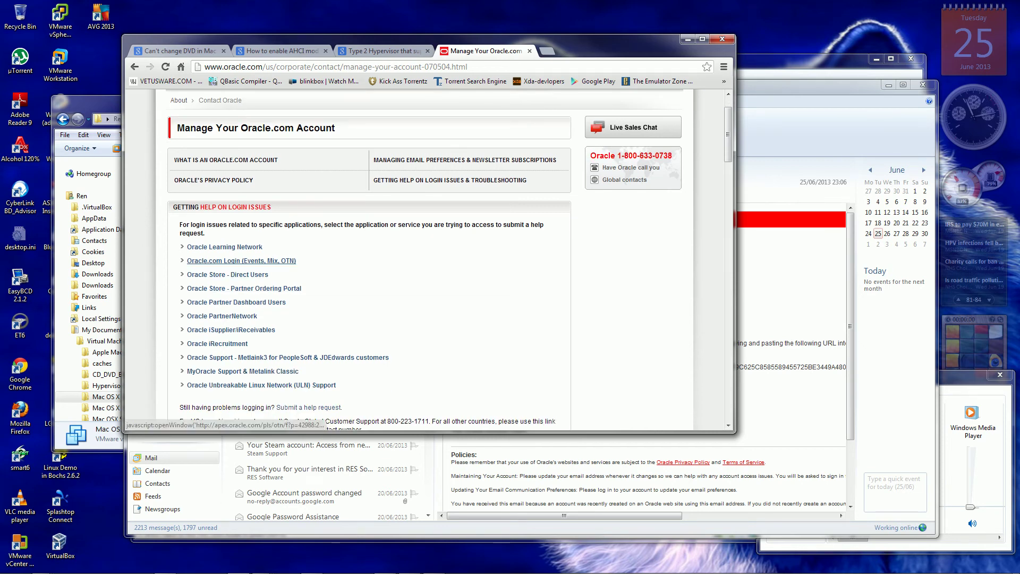
click(241, 260)
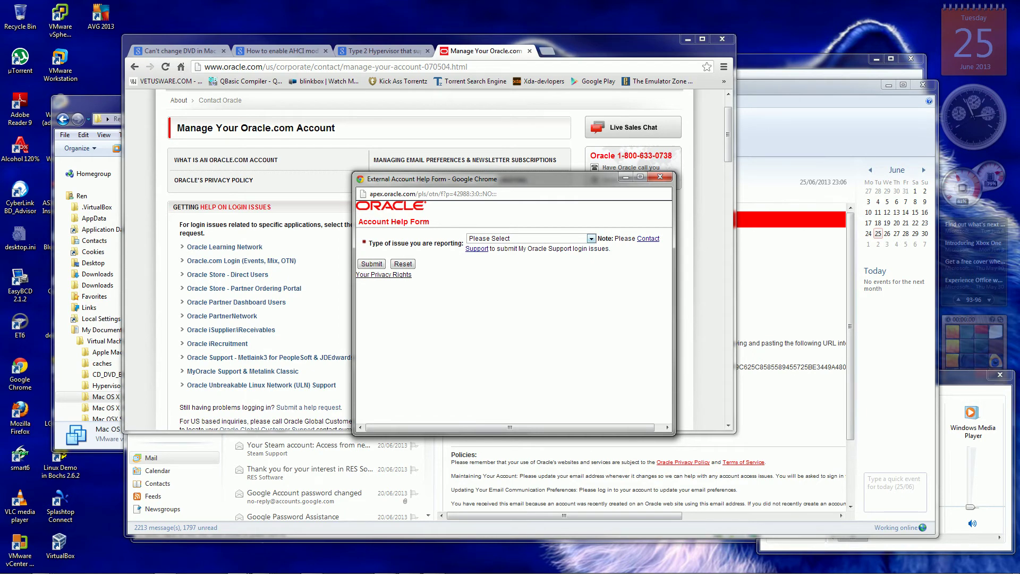
Pick 'Oracle.com Username/Password issue', enter first and last names, and Company Name 'None'.
click(590, 238)
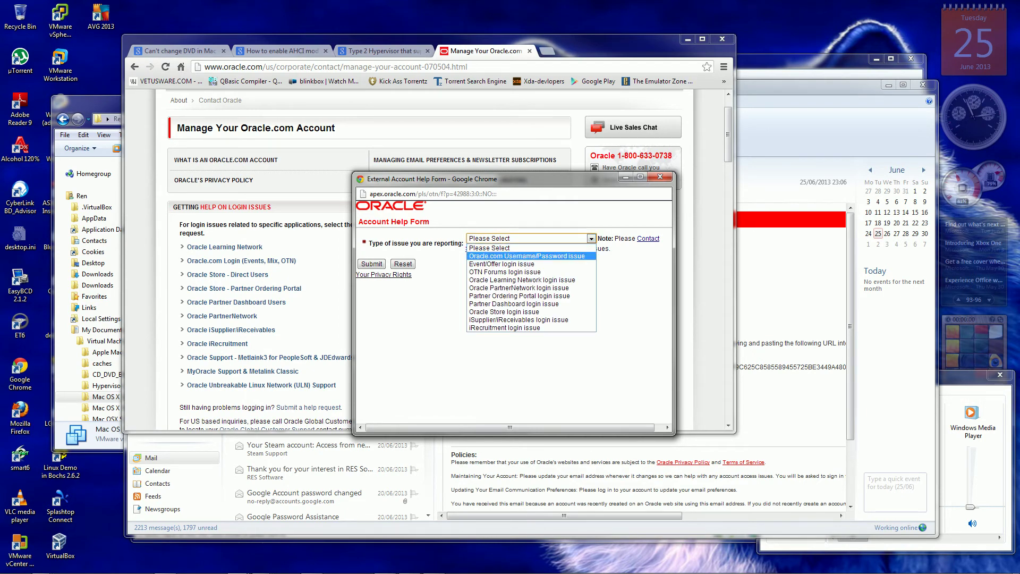
click(531, 255)
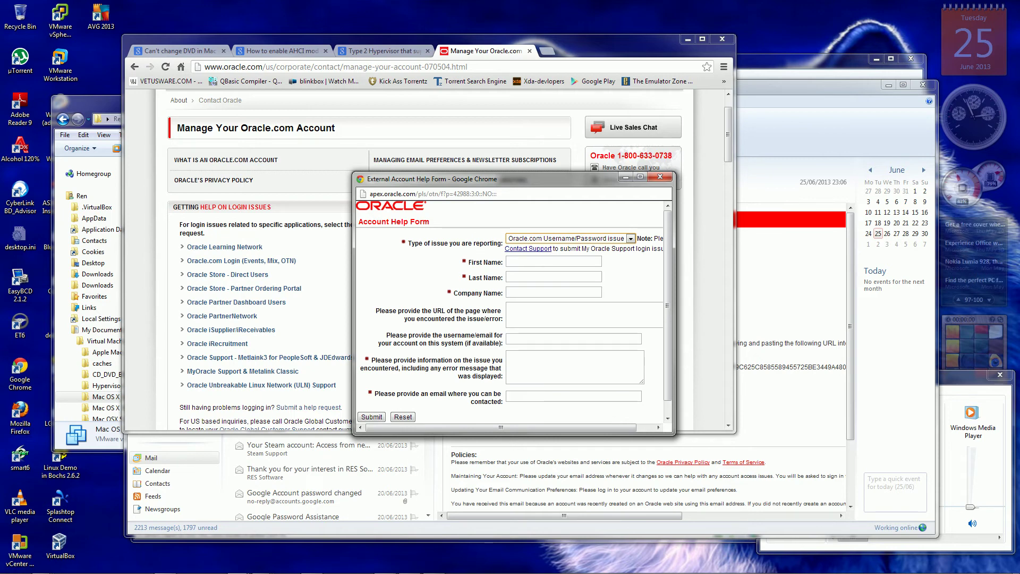
click(553, 260)
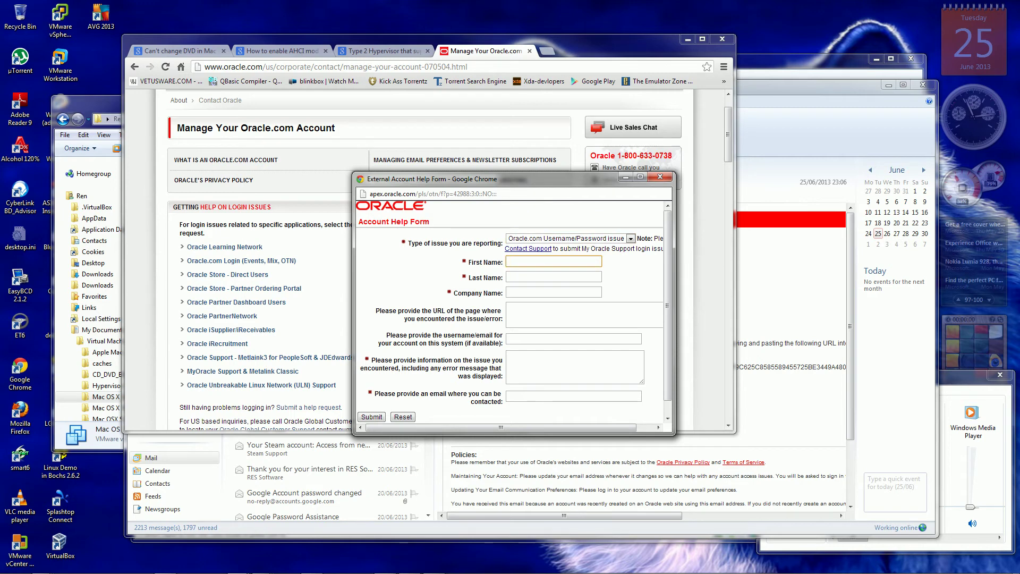
click(553, 276)
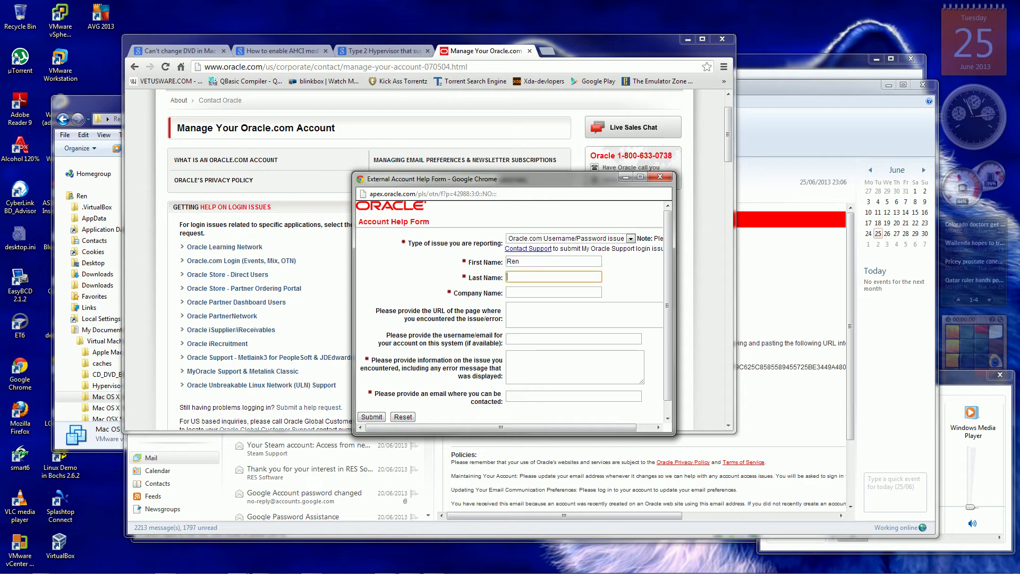
click(507, 292)
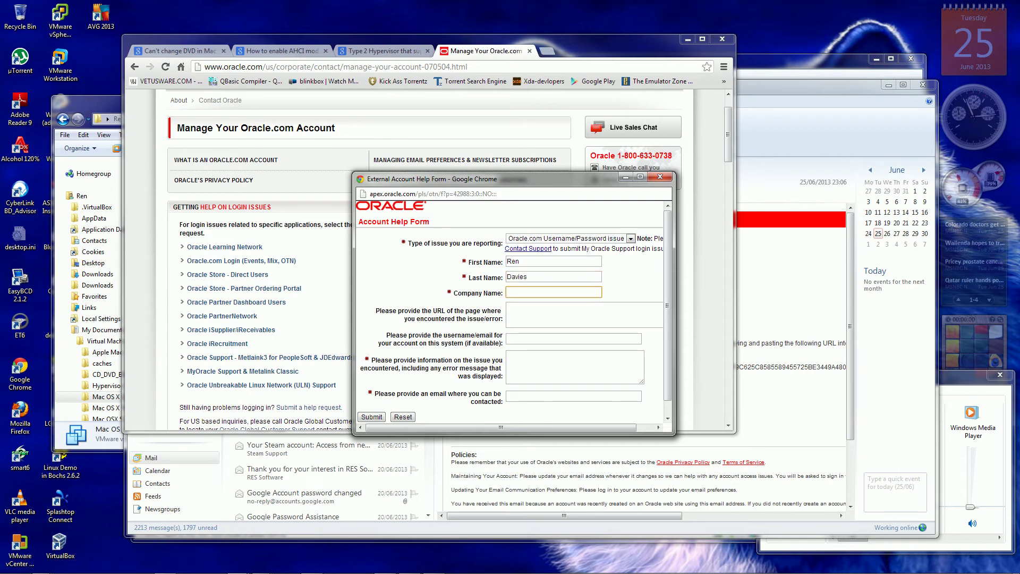
text(None.)
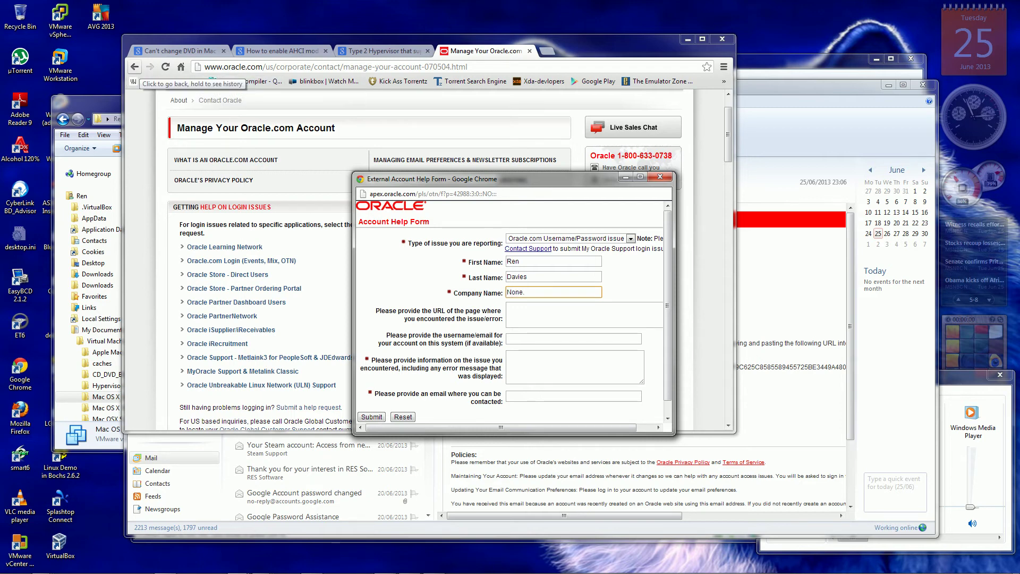
click(134, 67)
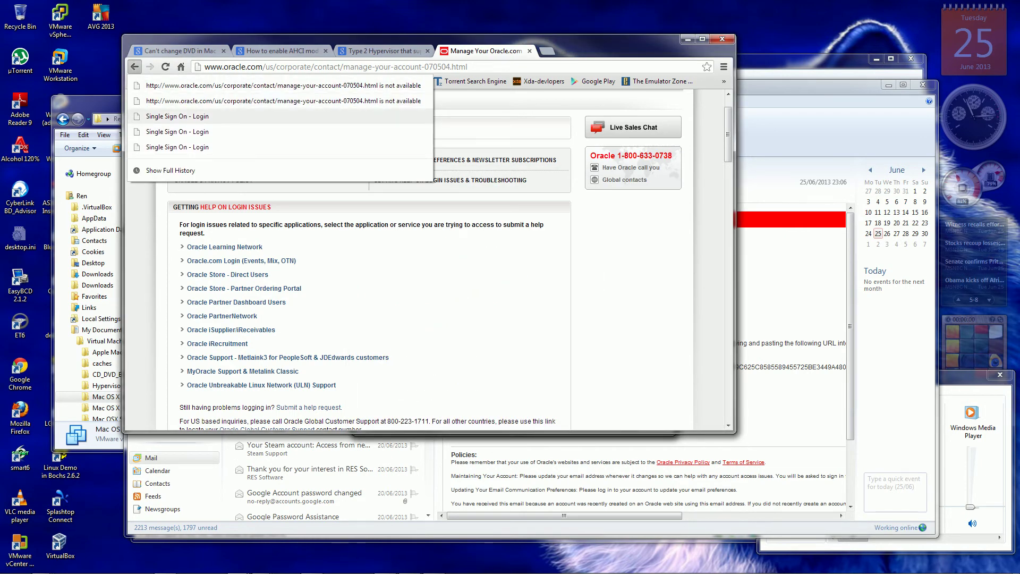
Go back to the Single Sign On login page and retry the username and password.
click(176, 116)
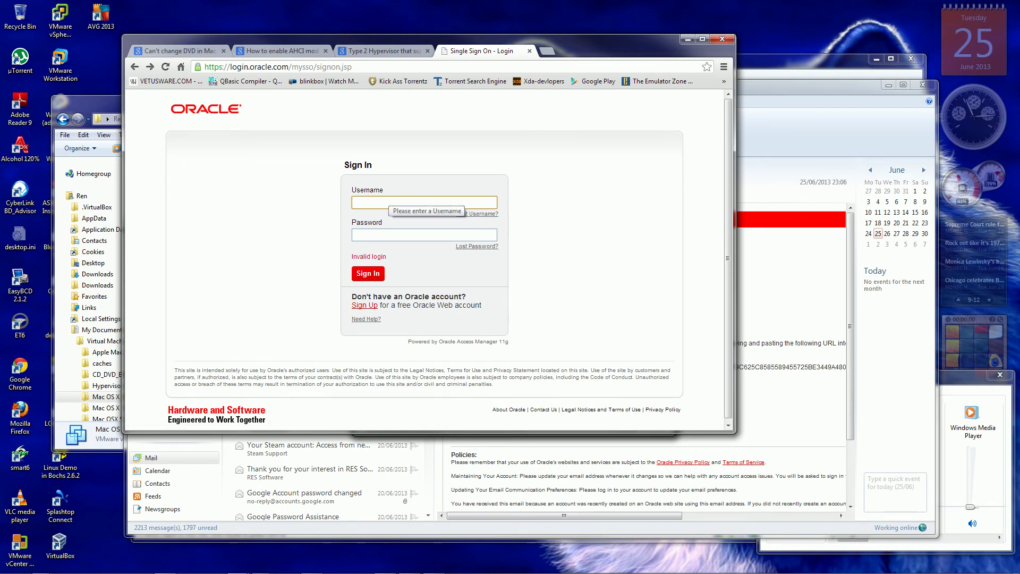
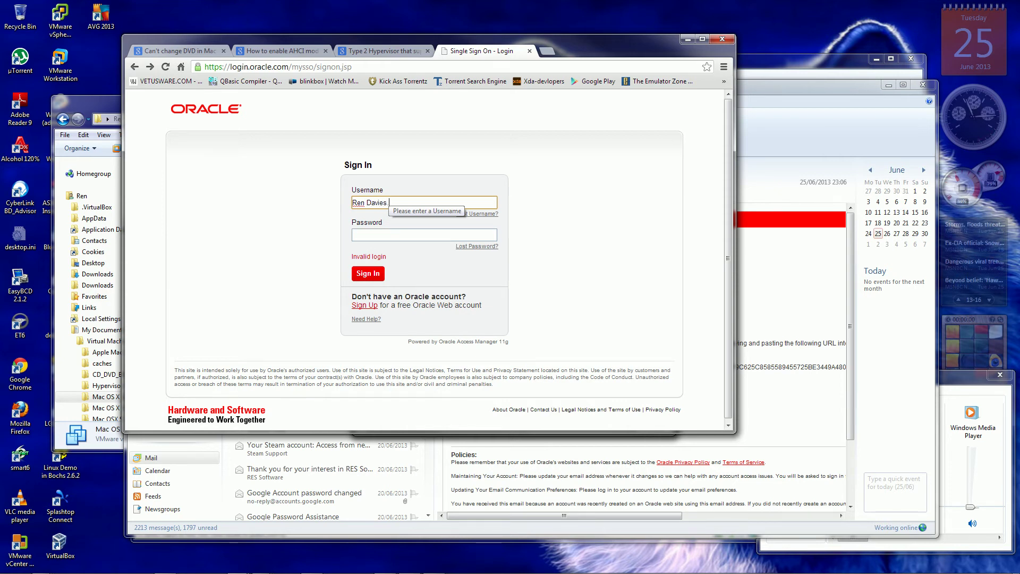
key(Return)
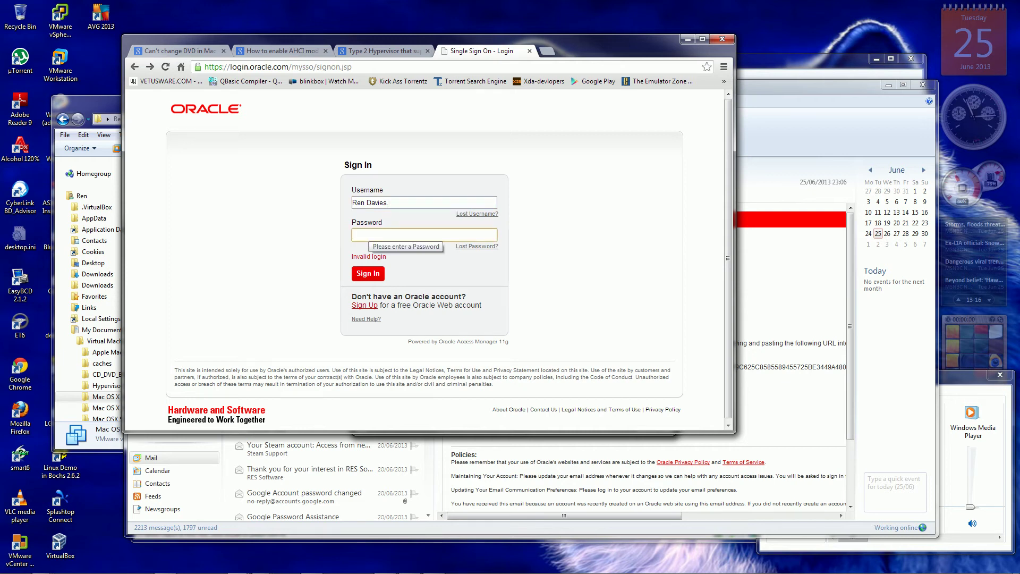
text(*******)
key(Return)
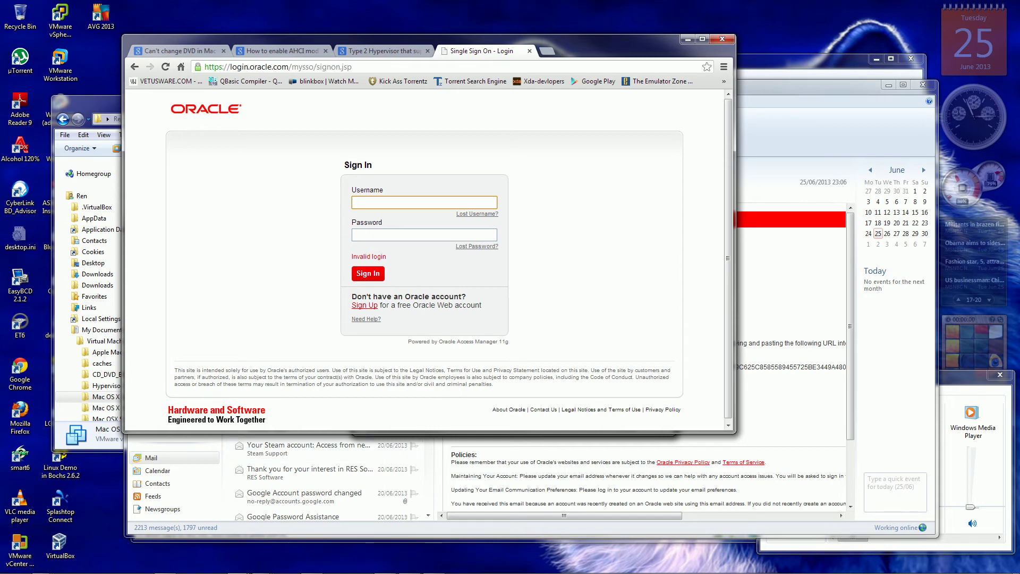
Shift the sign-in window aside and return to the help form's page URL field.
drag(611, 40, 556, 16)
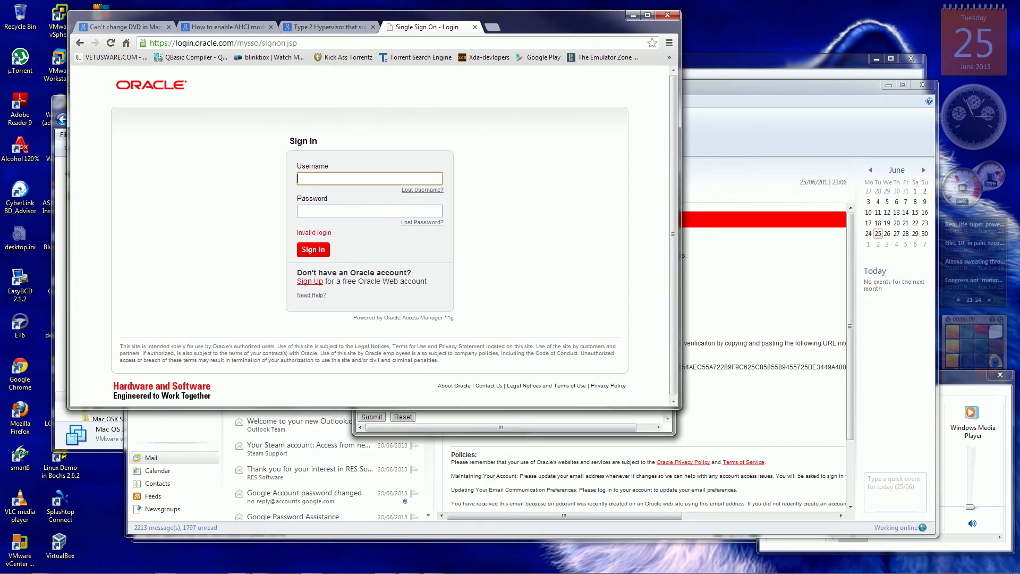
key(alt+Tab)
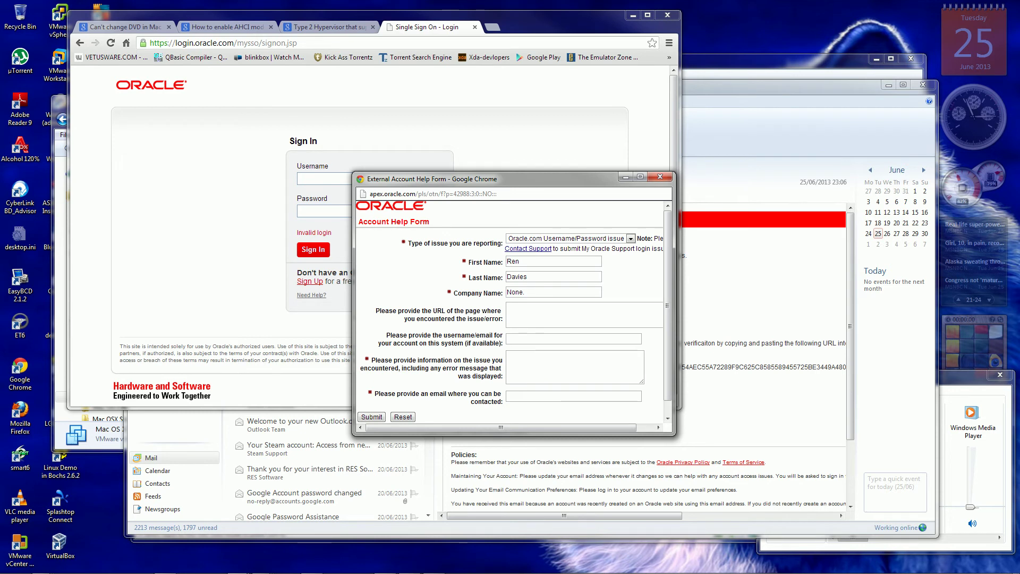
click(531, 314)
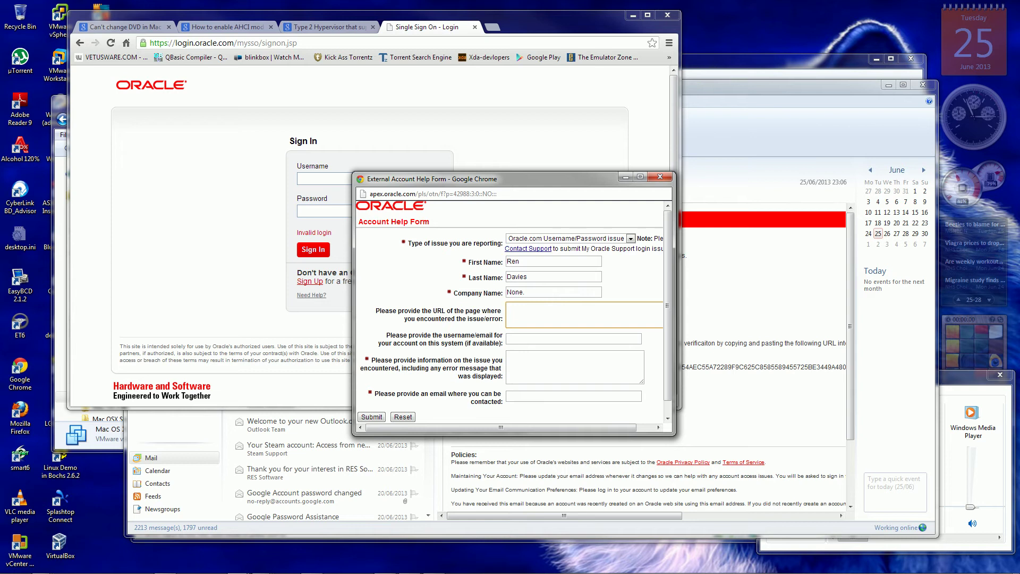
key(alt+Tab)
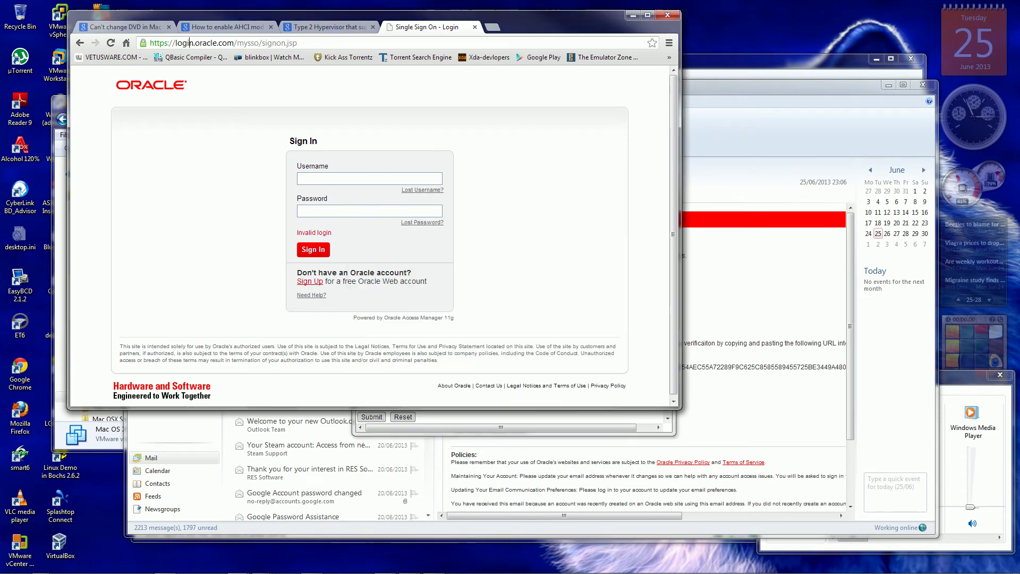
click(191, 42)
key(ctrl+c)
right_click(191, 42)
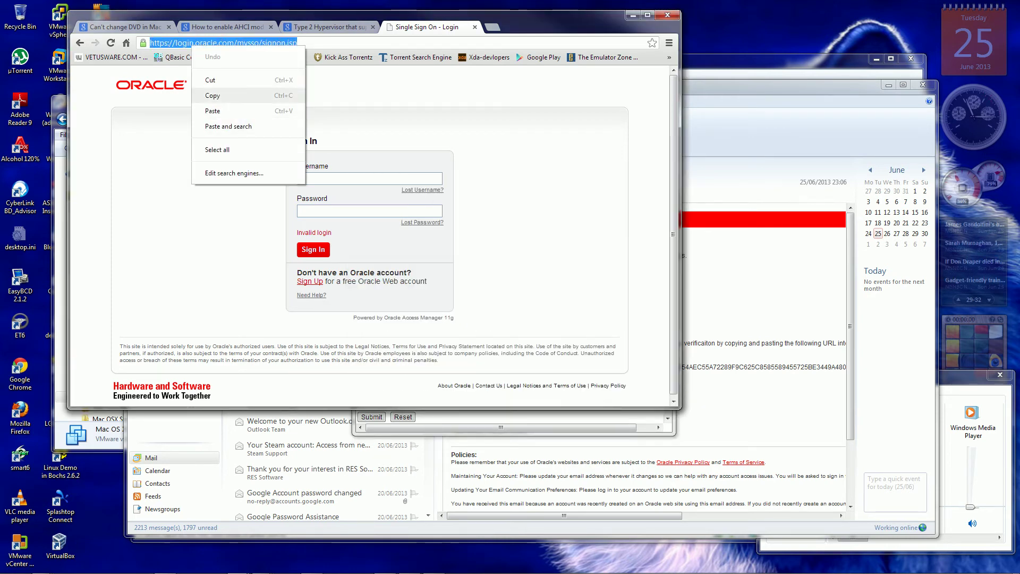
click(218, 96)
key(alt+Tab)
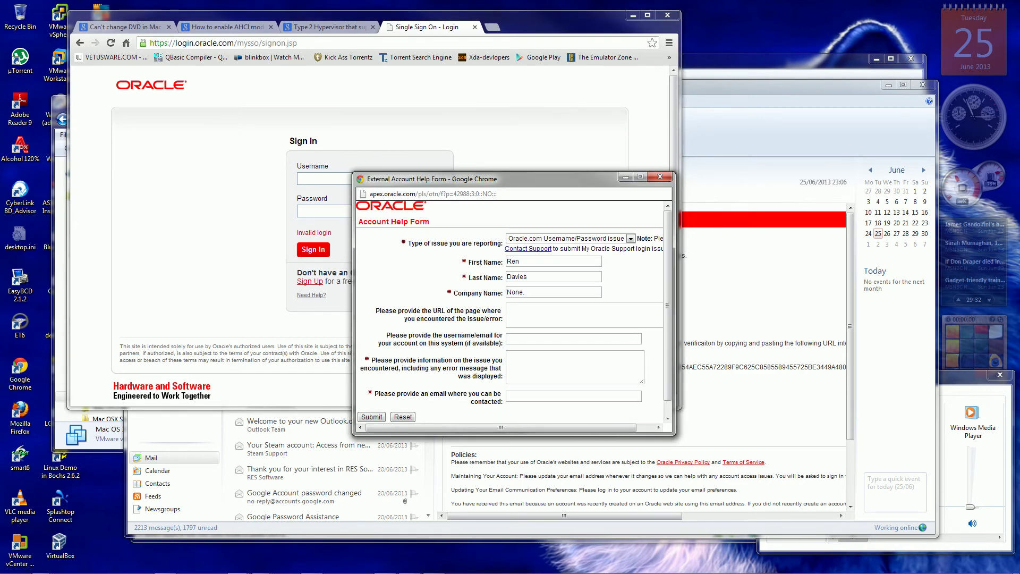
right_click(518, 315)
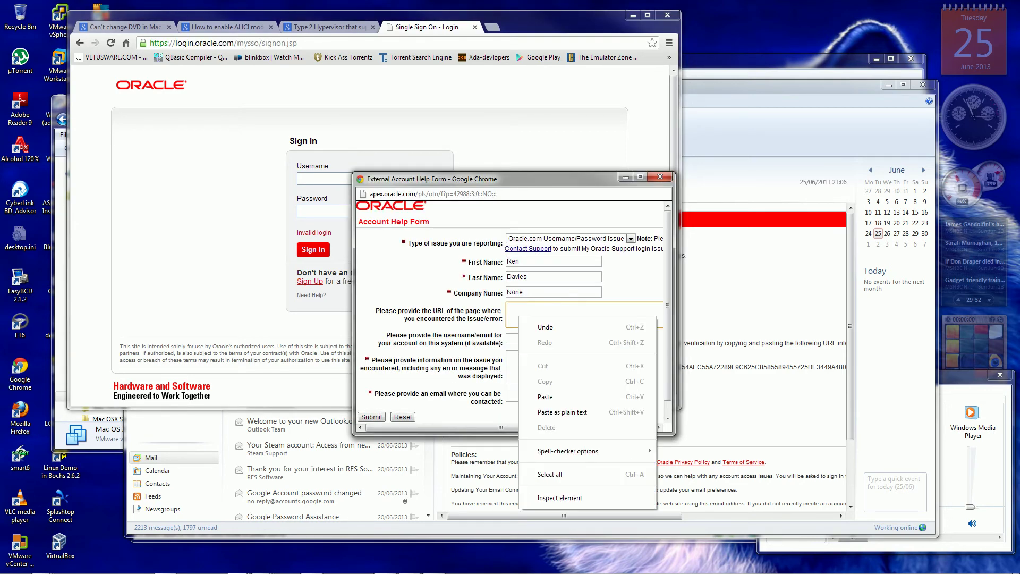
click(545, 397)
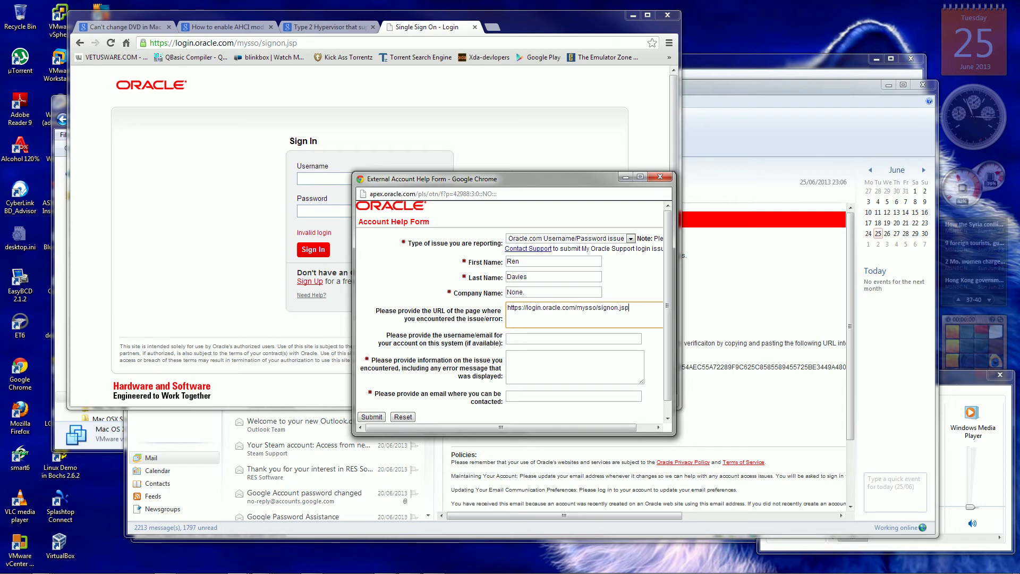
click(319, 178)
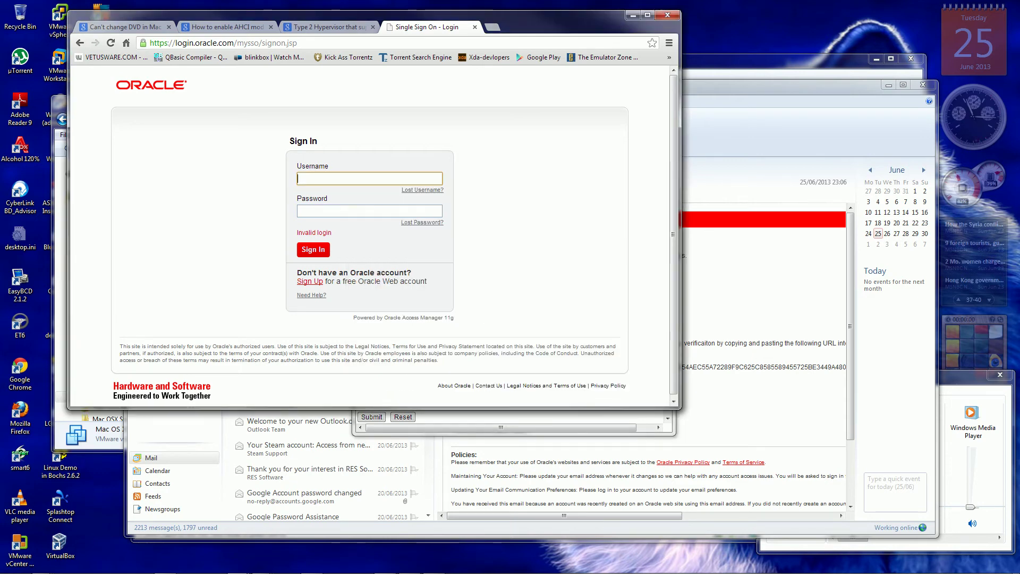
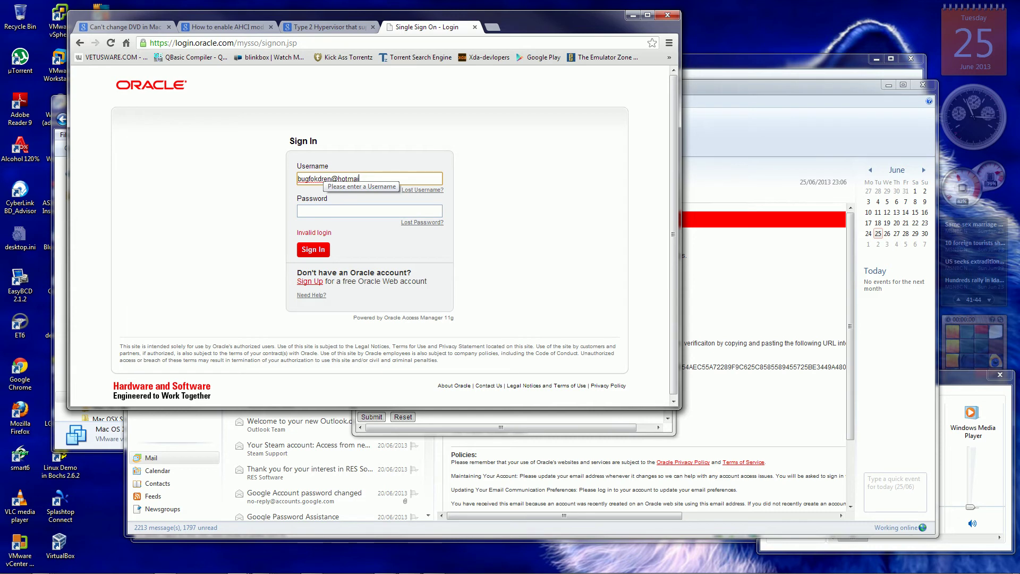
Sign in with the account's e-mail address and password.
key(Tab)
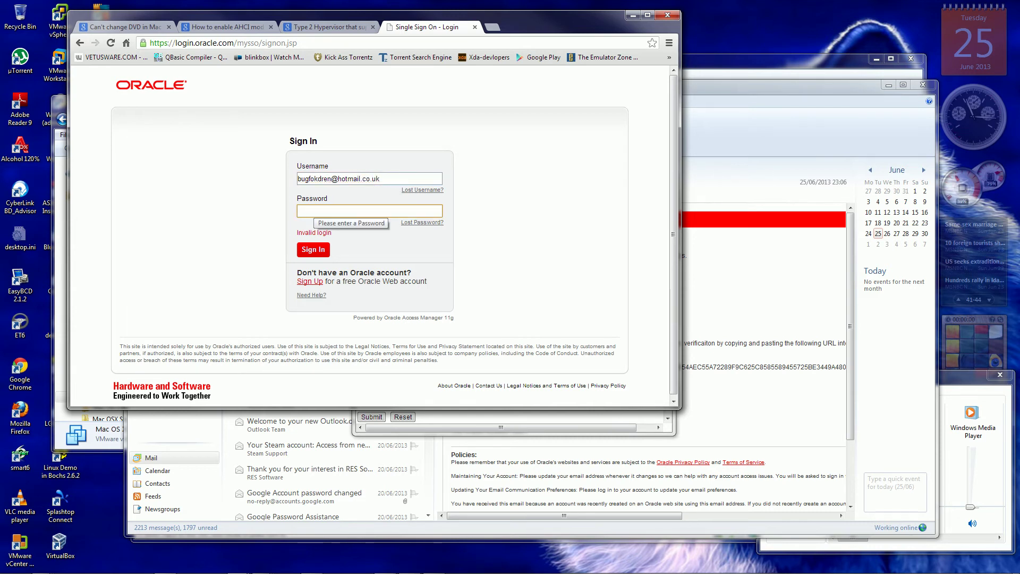
text(••••••••••)
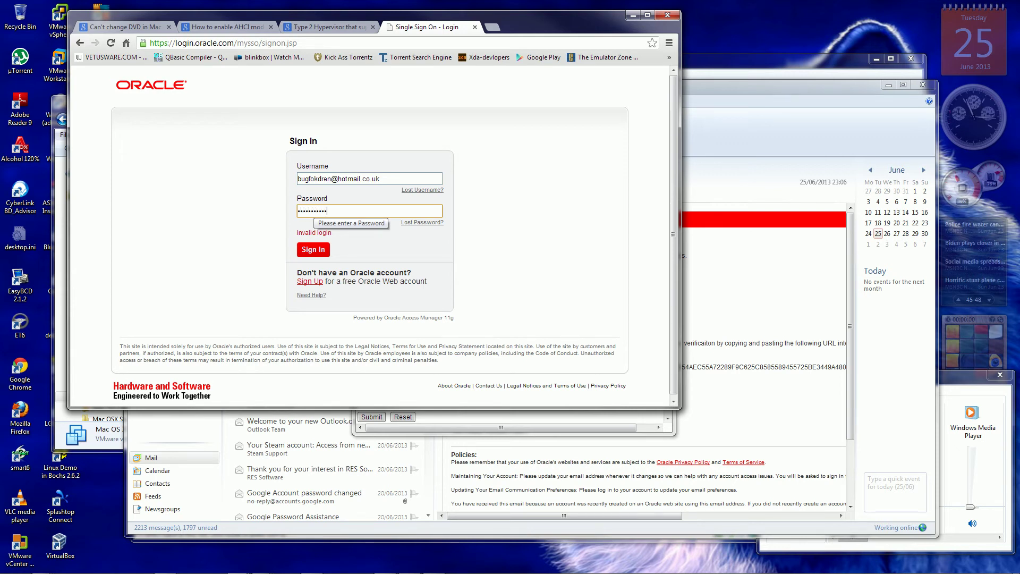
key(Return)
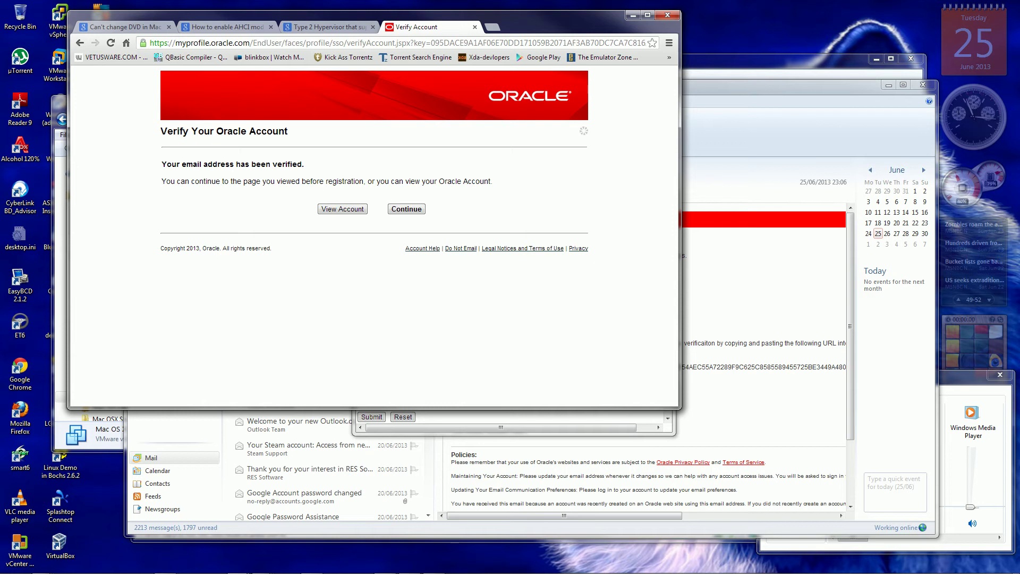
Bring the account help form popup forward, then put it back behind the Verify Your Oracle Account page.
key(alt+Tab)
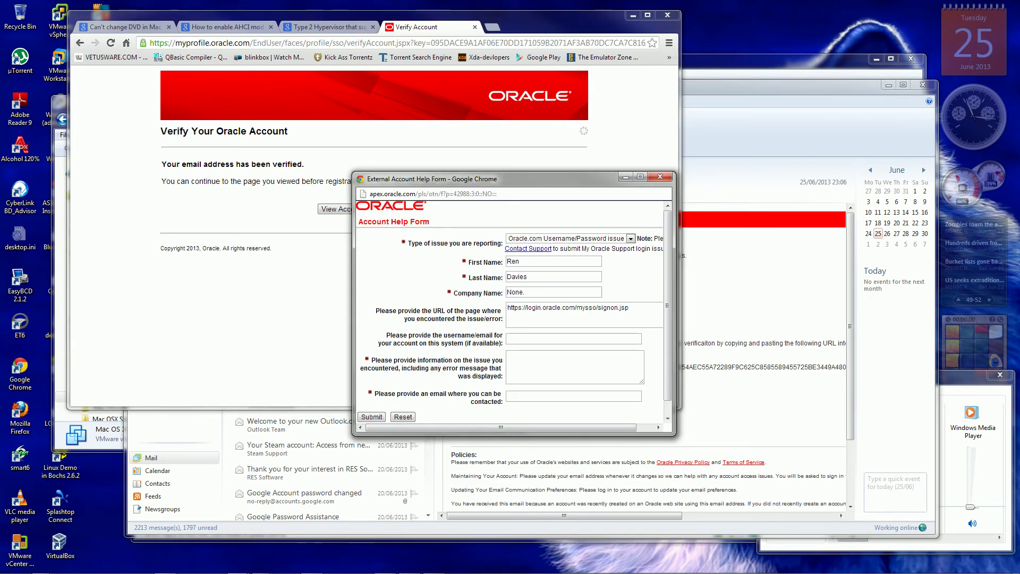
key(alt+Tab)
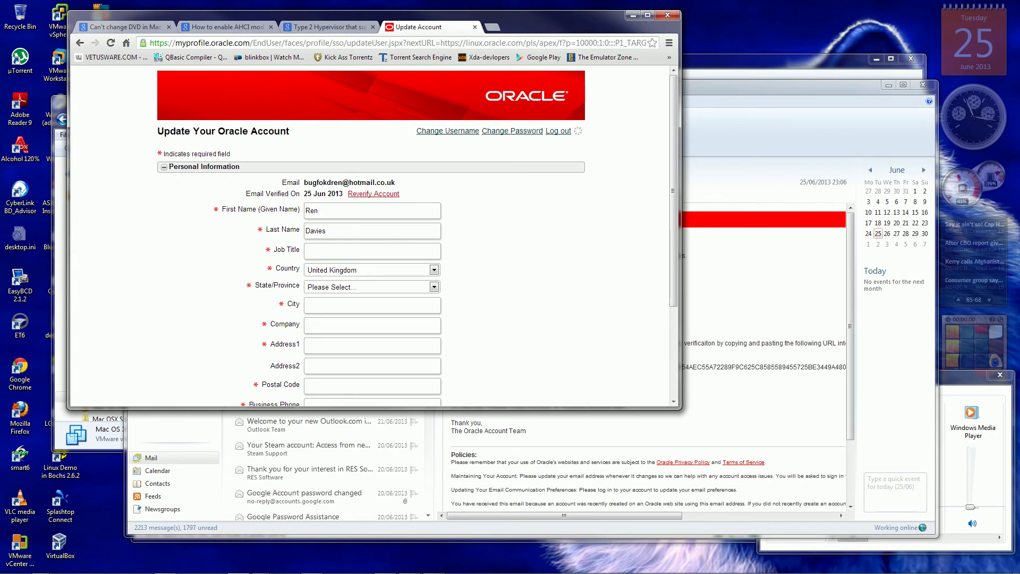
Review the Update Your Oracle Account profile without changes and go back to the email-verified page.
scroll(372, 236, down, 3)
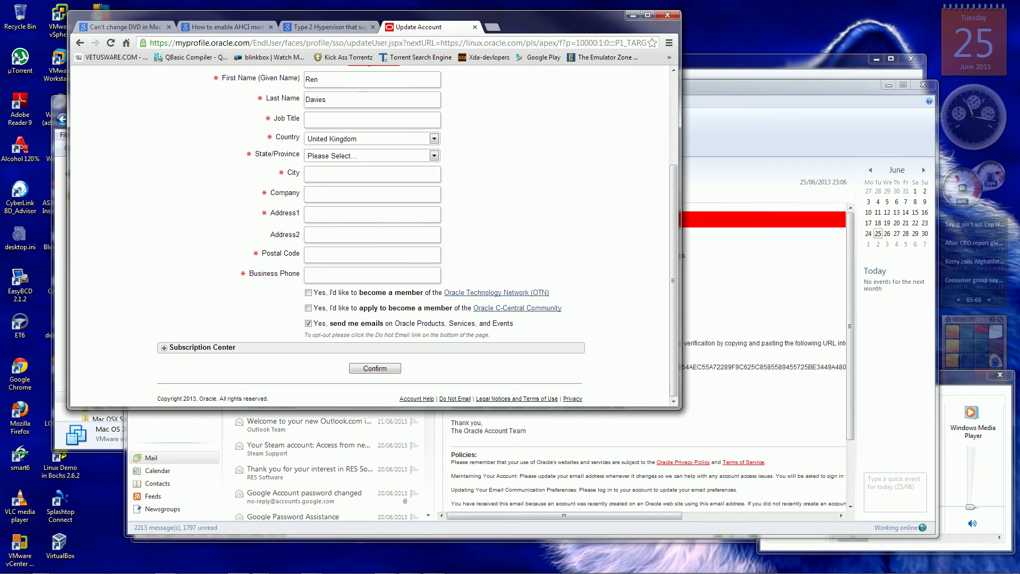
scroll(372, 237, up, 3)
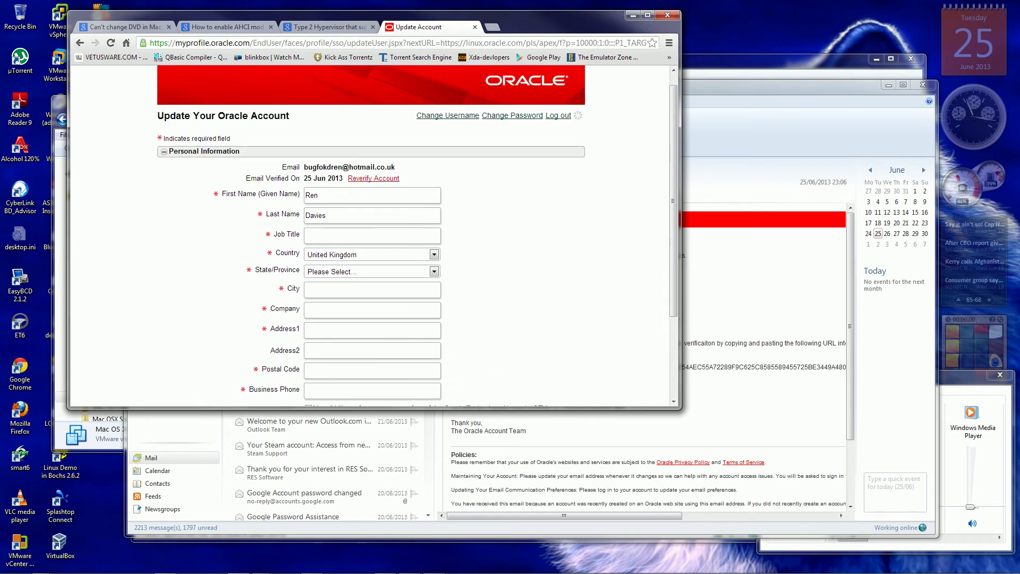
scroll(372, 237, down, 1)
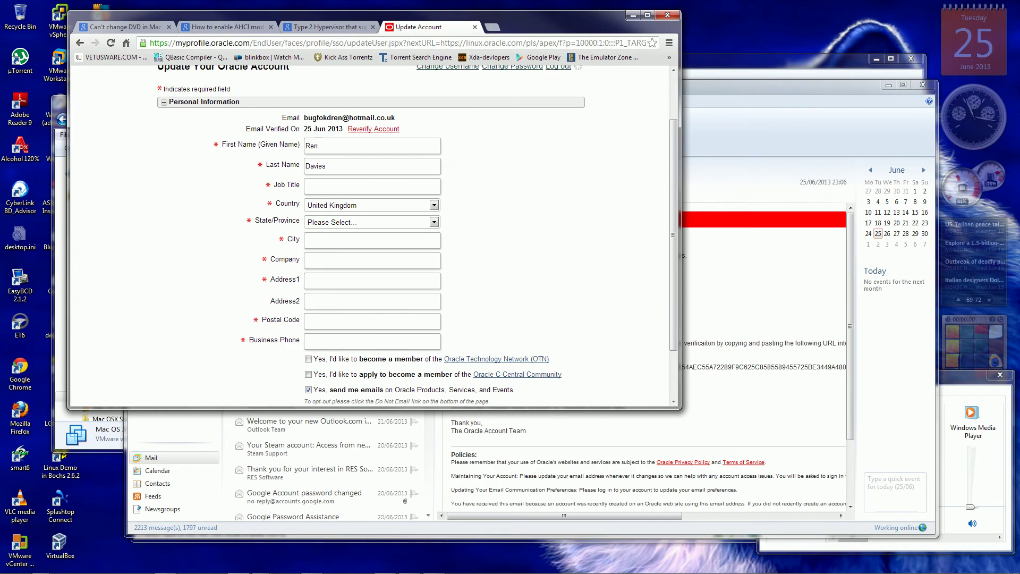
scroll(372, 236, down, 2)
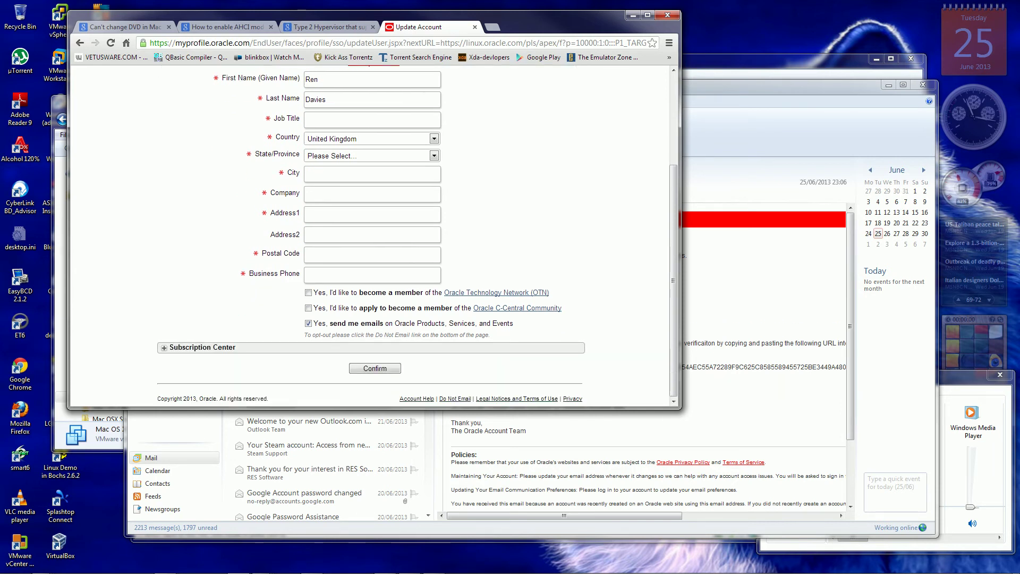
scroll(372, 236, up, 2)
scroll(371, 236, up, 1)
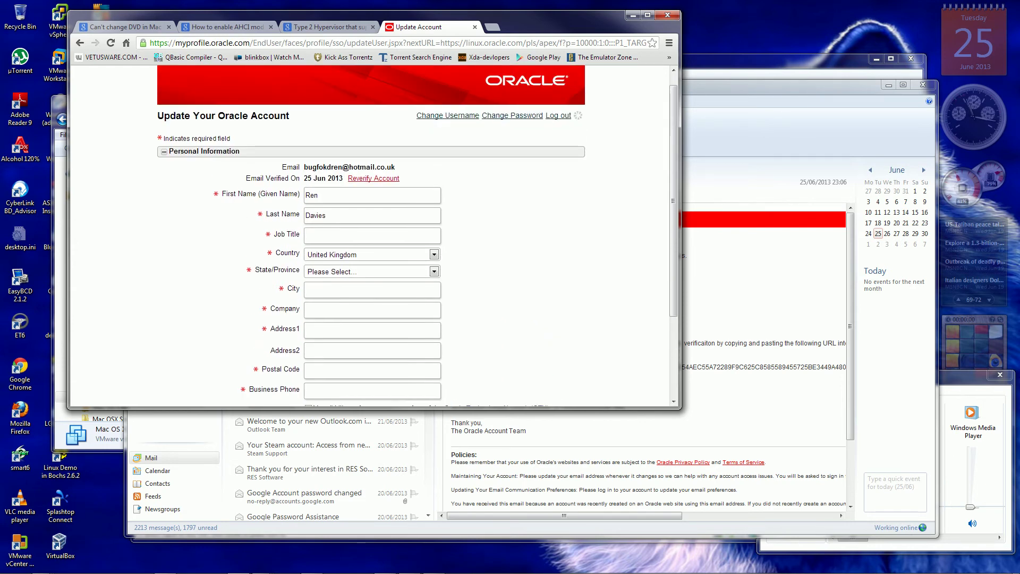
scroll(372, 237, up, 1)
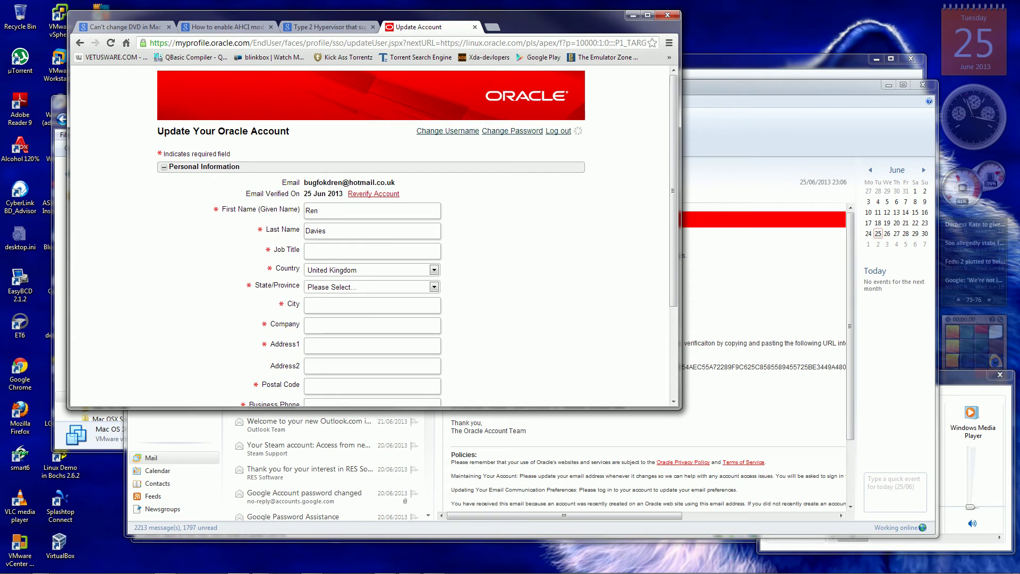
click(80, 43)
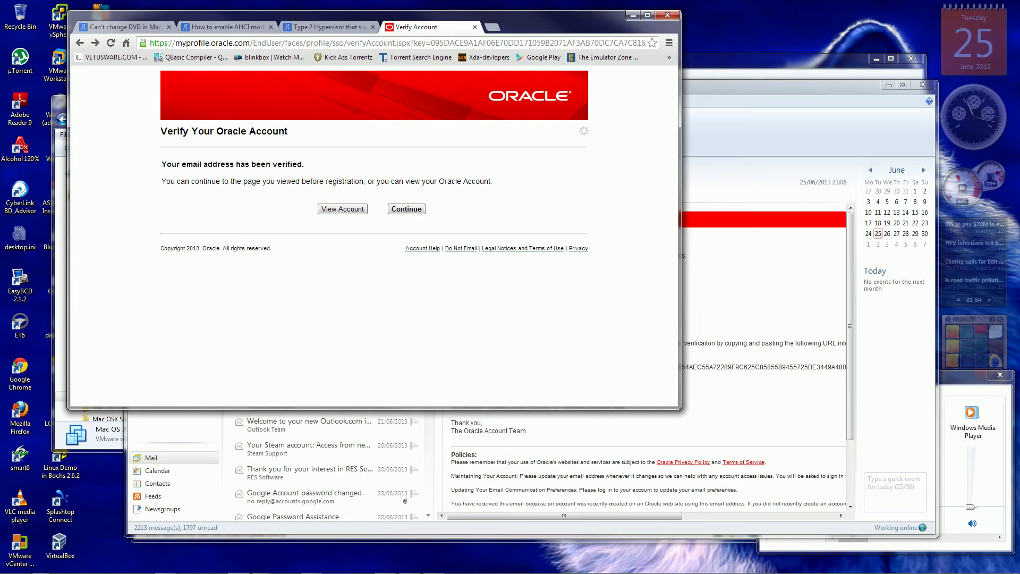
Continue from the verified page to the Create New ULN User form.
key(Return)
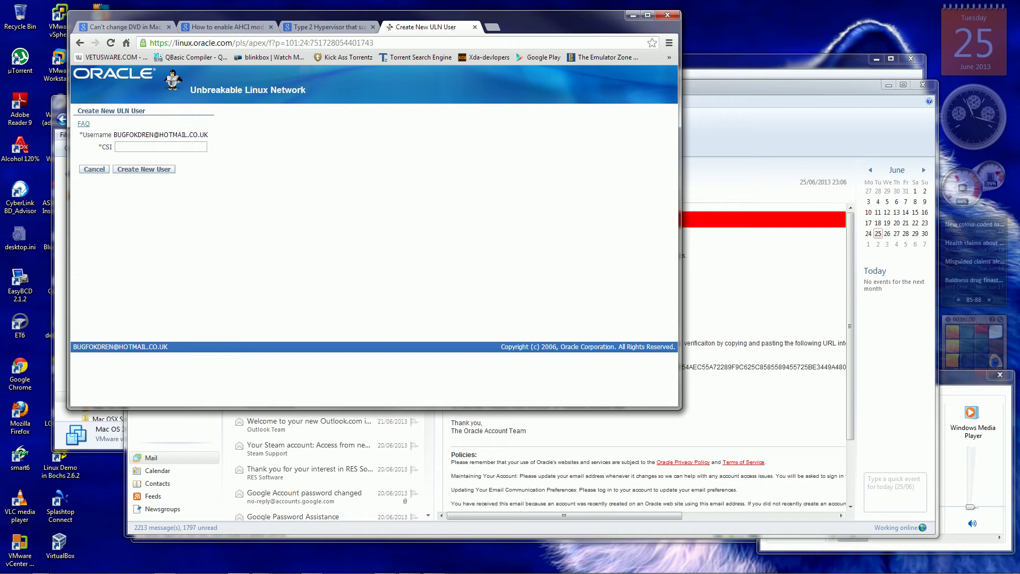
Enter the customer support identifier into the CSI field of the Create New ULN User form.
click(161, 147)
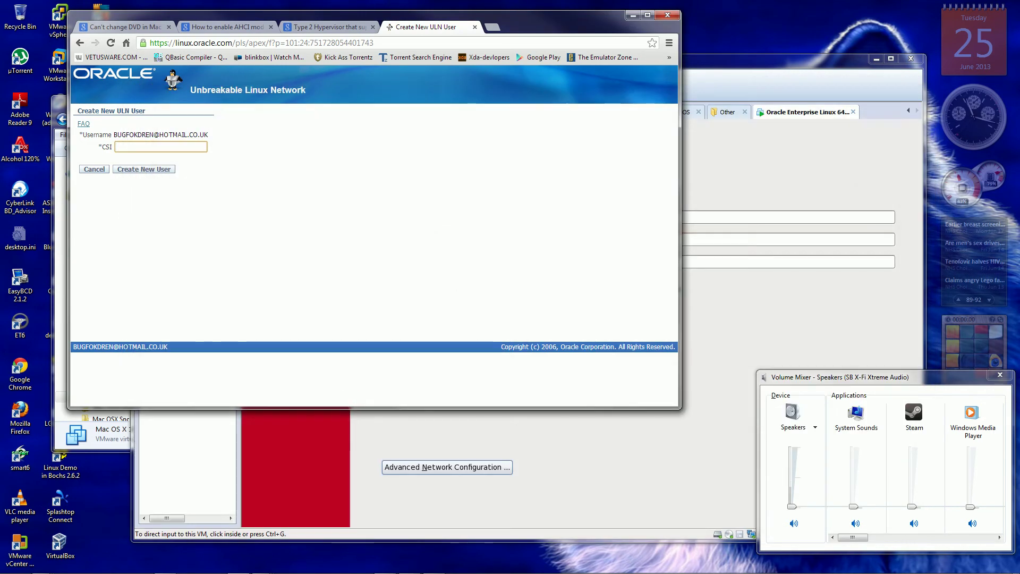
click(916, 107)
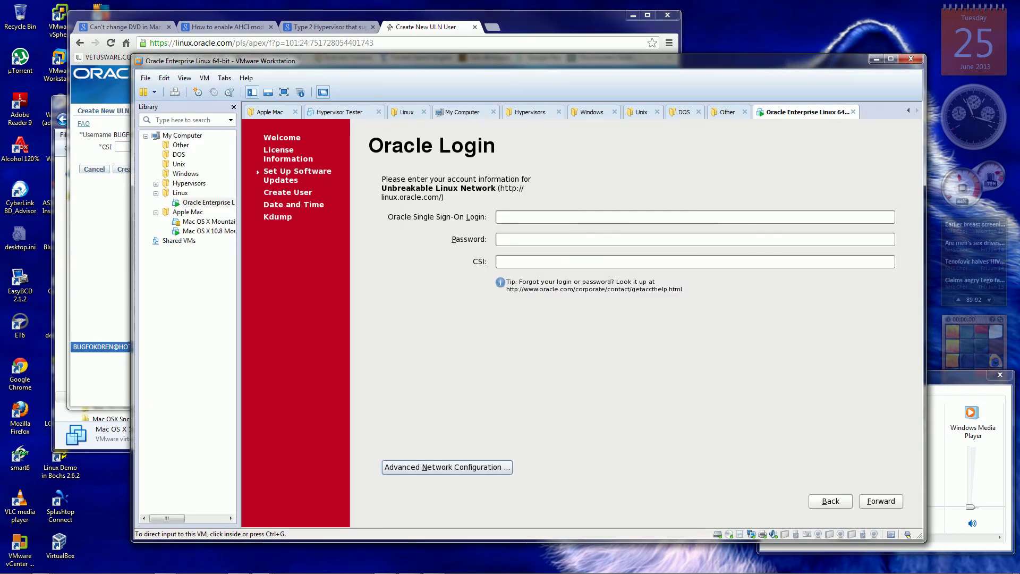
key(alt+Tab)
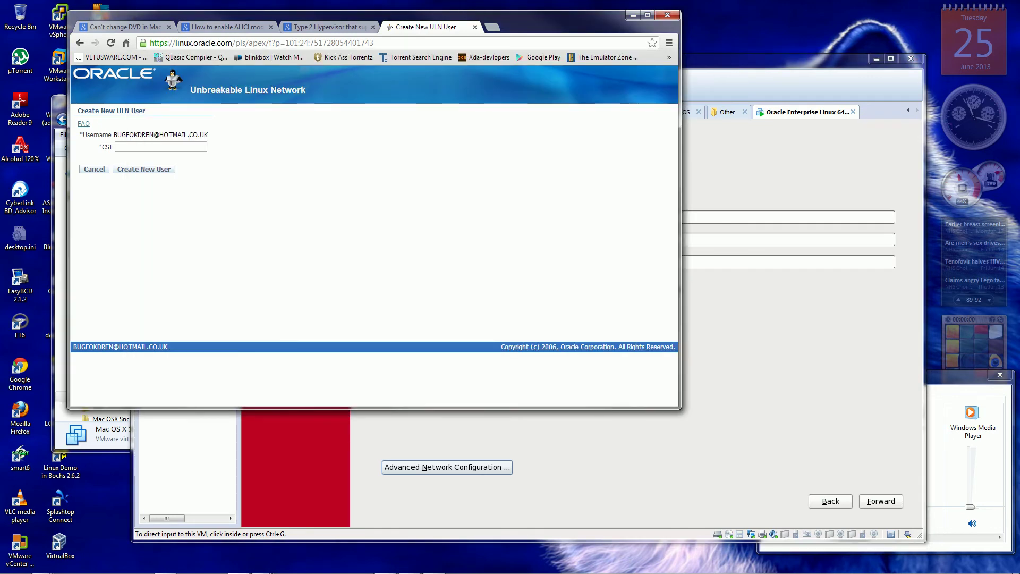
click(160, 147)
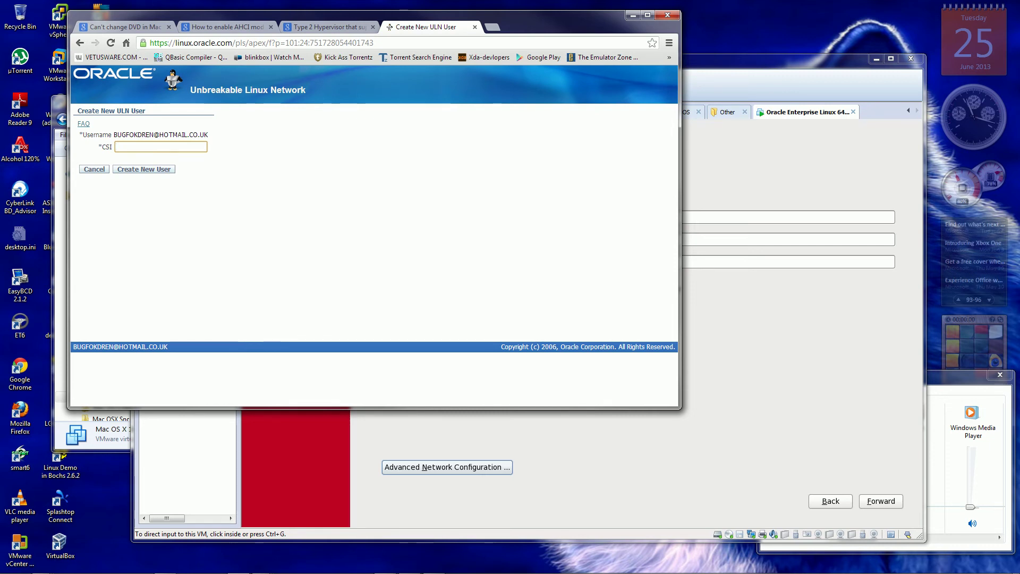
key(BackSpace)
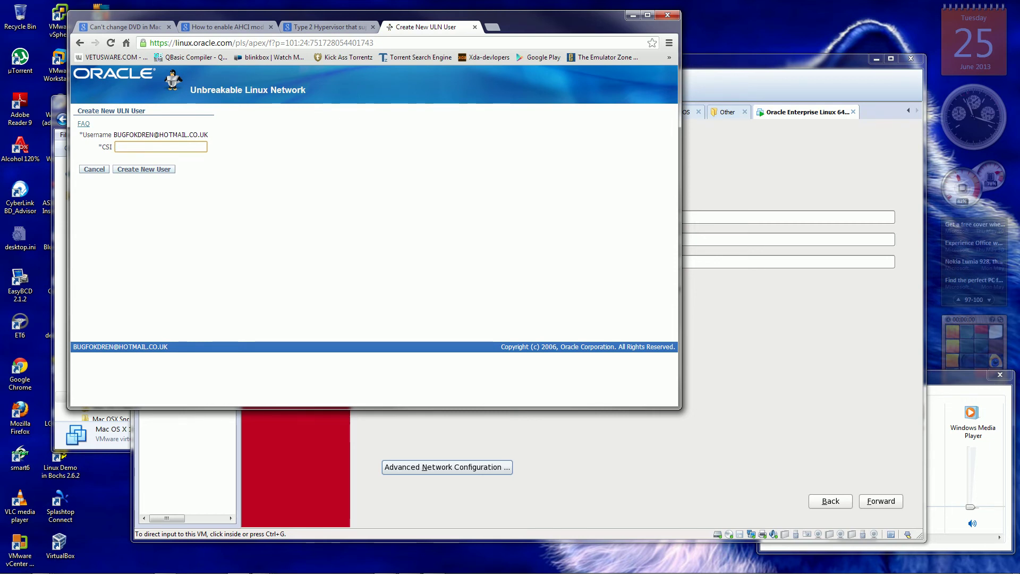
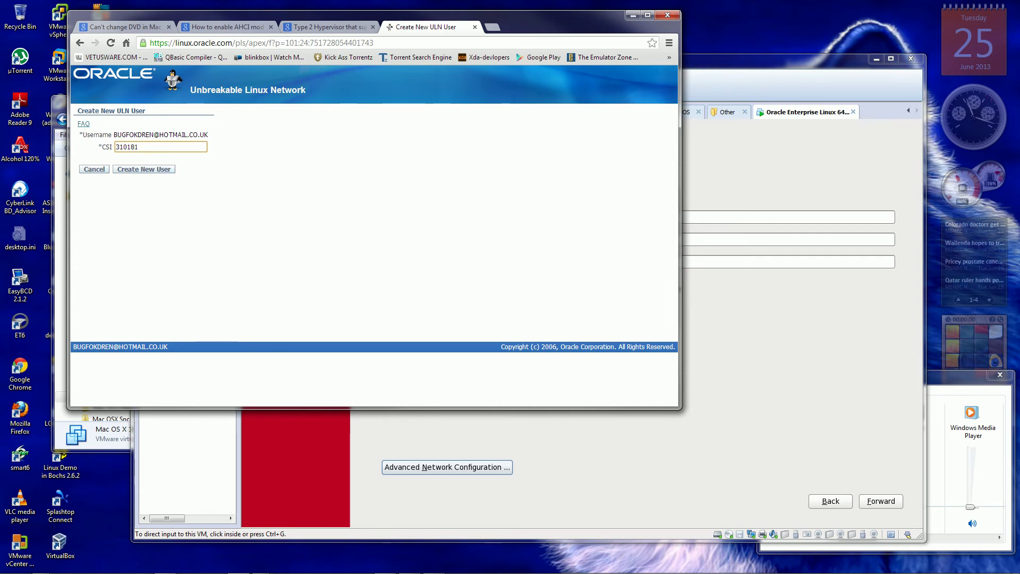
Submit the new ULN user request and, after the invalid-CSI error, open the ULN FAQ.
key(Tab)
key(Tab)
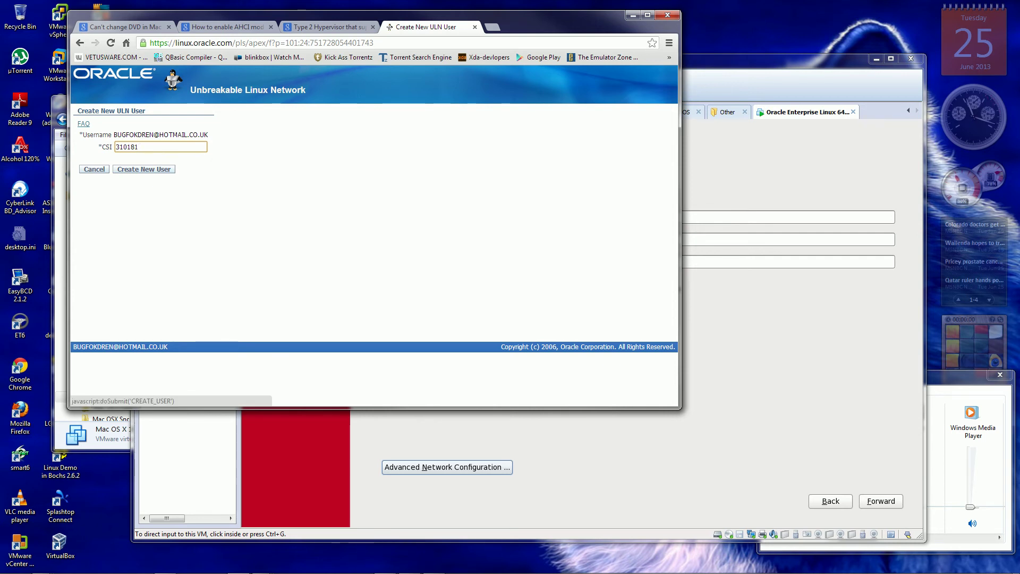
key(Return)
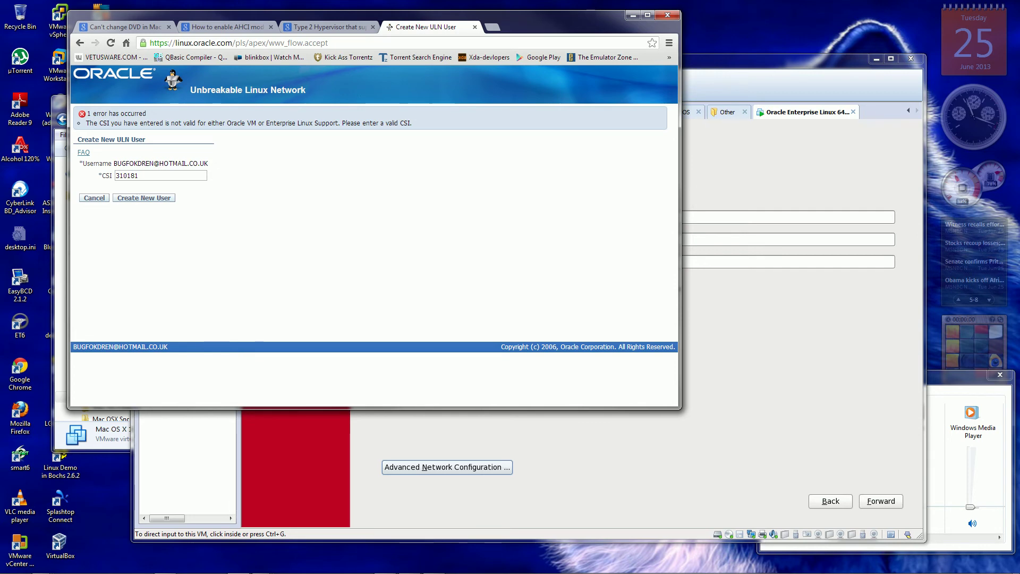
click(84, 152)
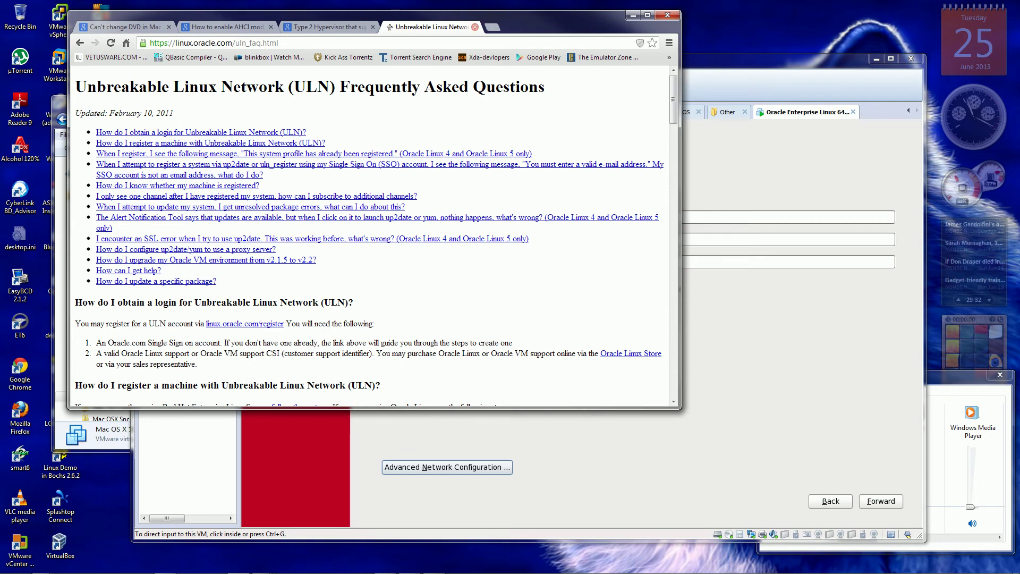
Close the Unbreakable Linux Network FAQ tab and the Chrome window to reveal the VM.
click(474, 27)
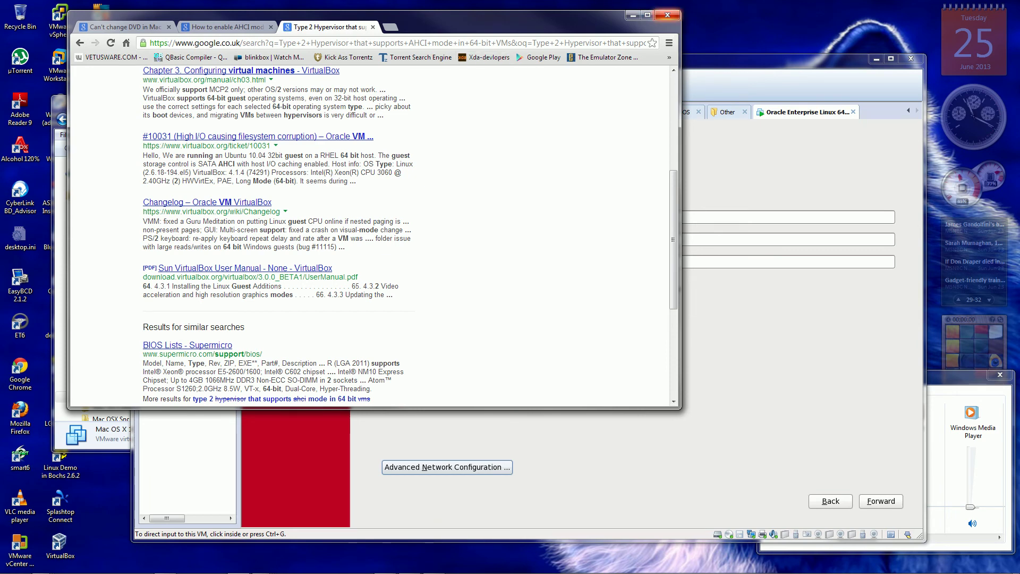
click(667, 15)
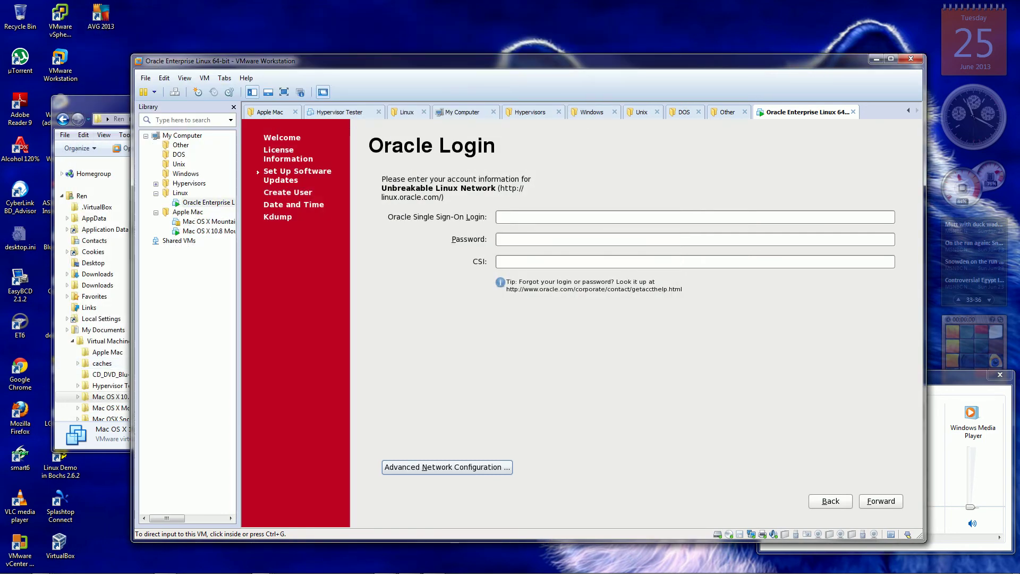
Decline ULN registration, choosing to register and connect later, and advance to Create User.
key(ctrl+g)
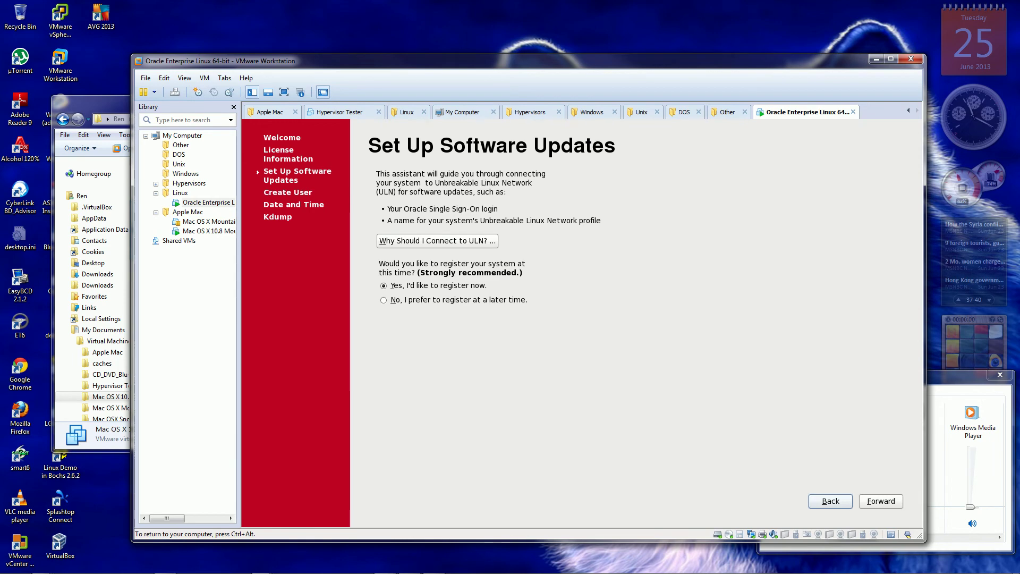
click(384, 300)
key(alt+f)
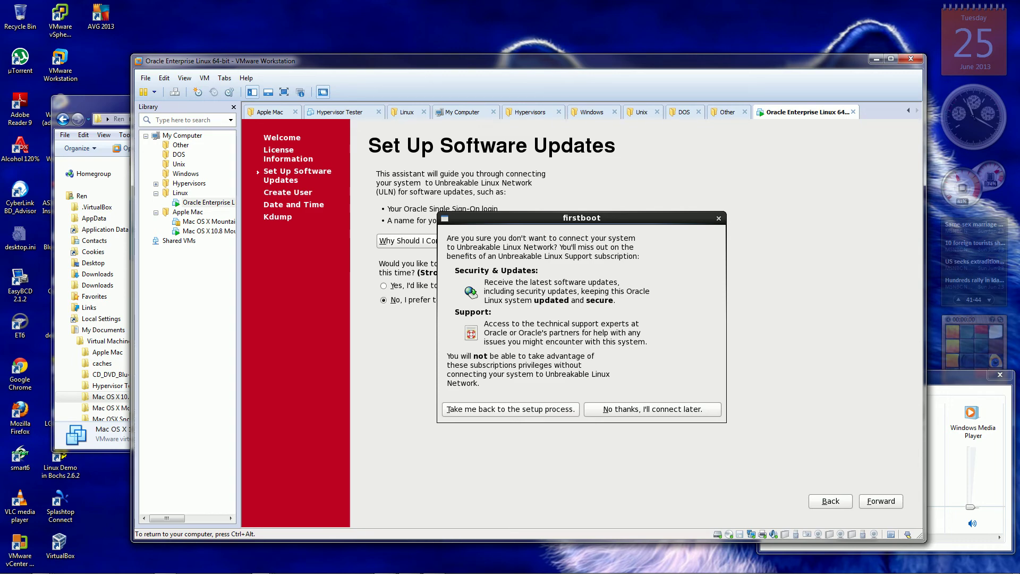
key(alt+n)
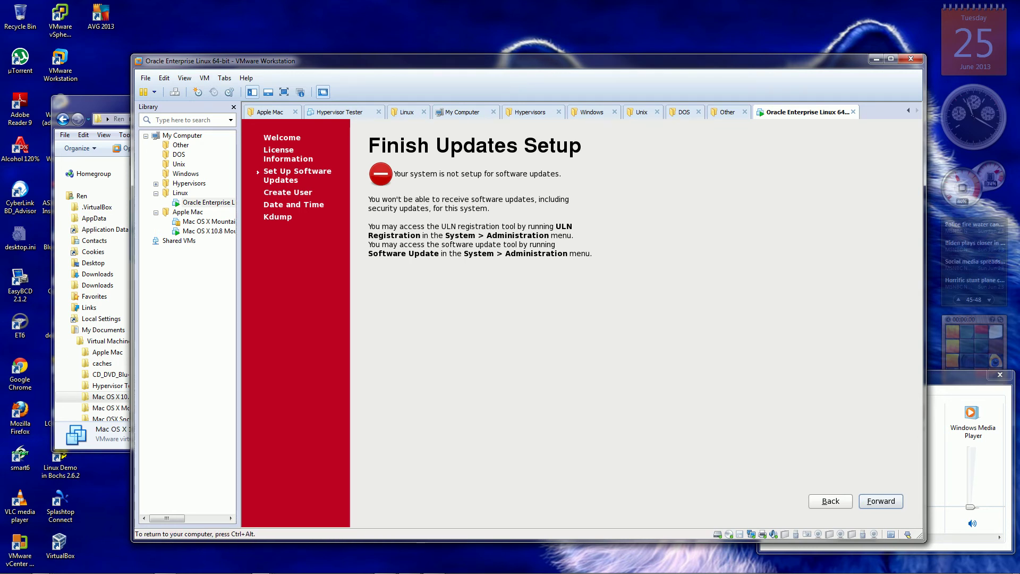
key(alt+f)
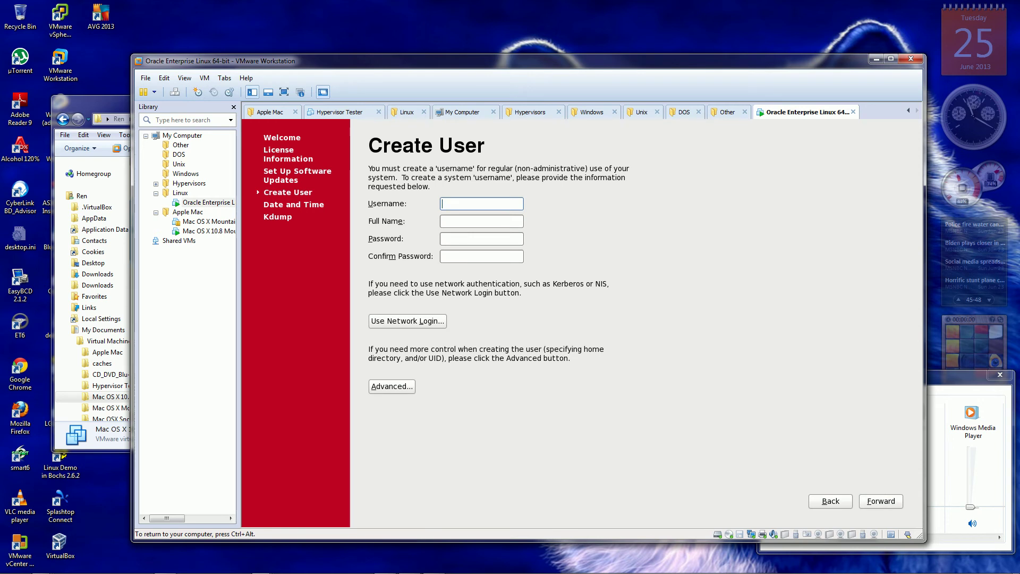
Enter the new user's username and full name, fixing a typo in the surname.
text(Ren)
key(Tab)
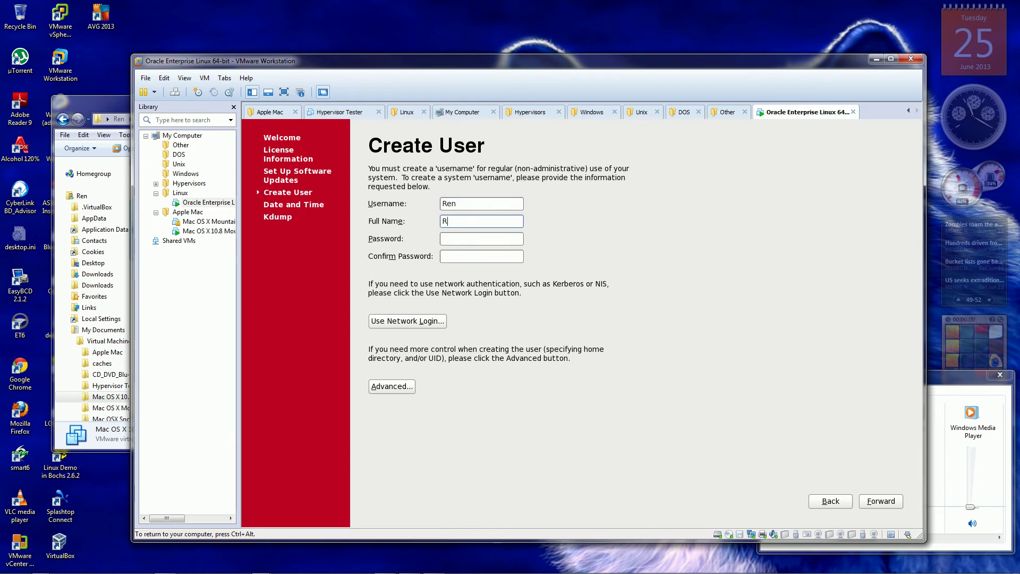
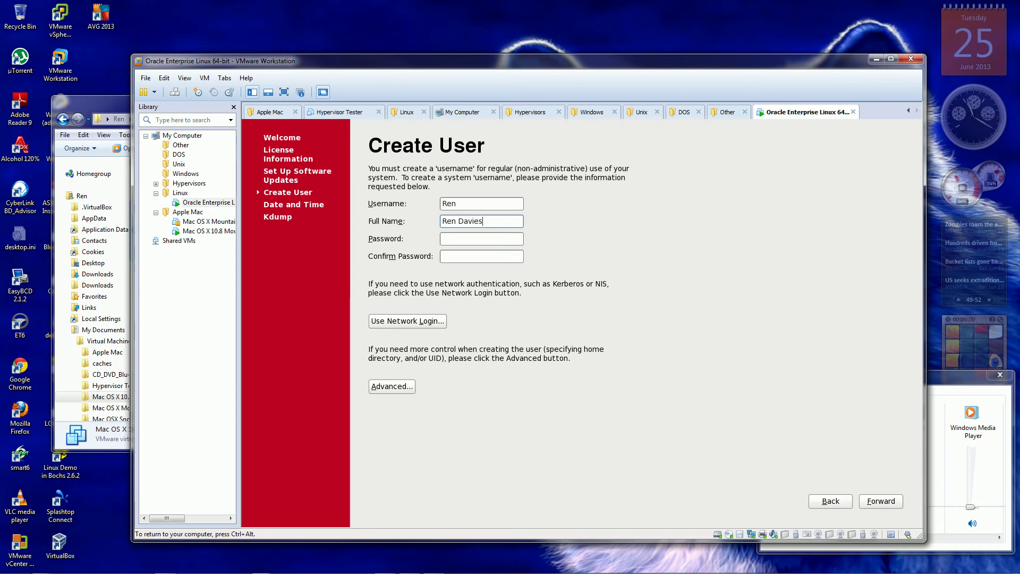
Enter and confirm the account password, then bring up the Advanced User Manager.
click(482, 238)
text(•••••••••)
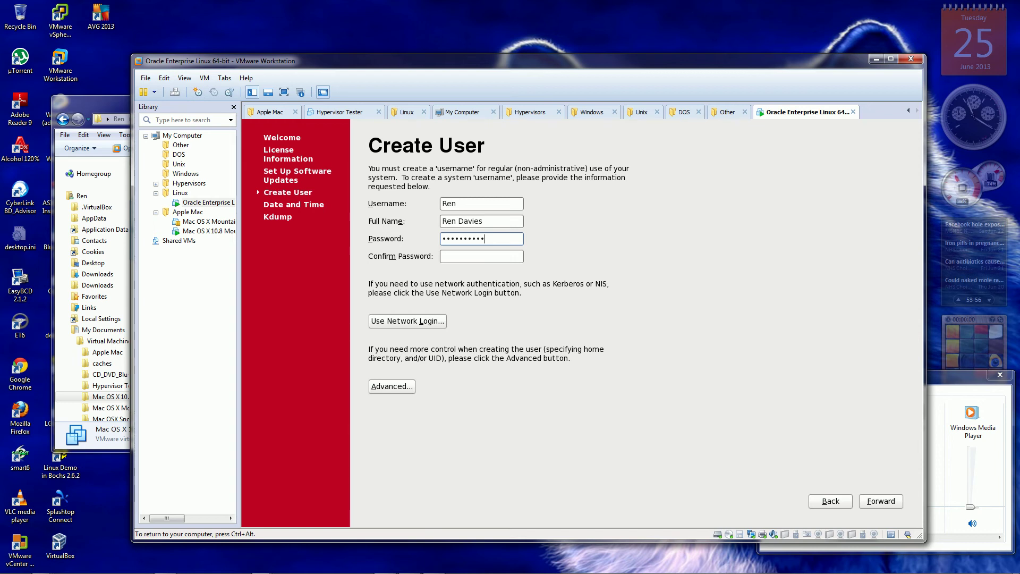
text(•)
click(481, 256)
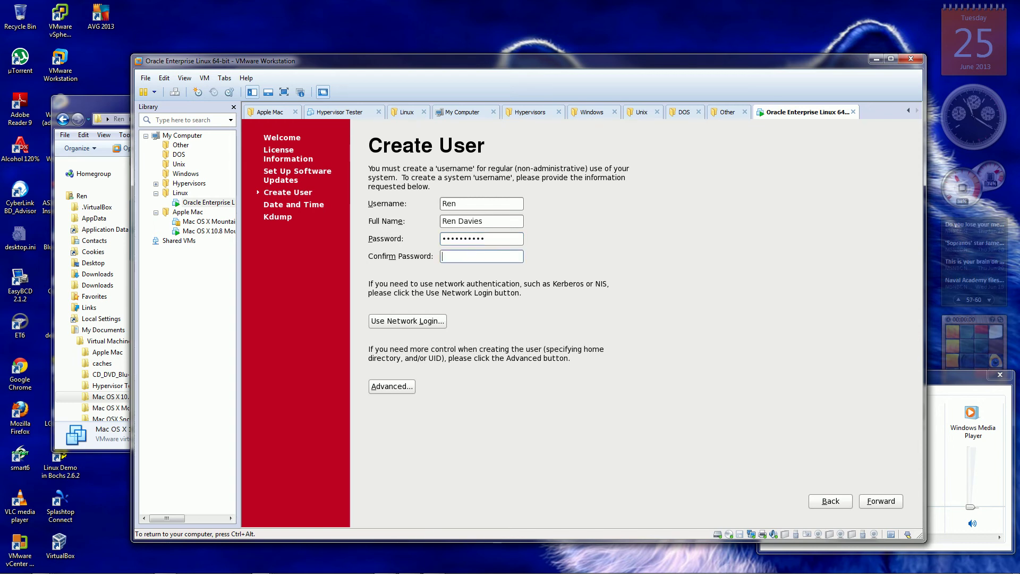
text(••••••••••)
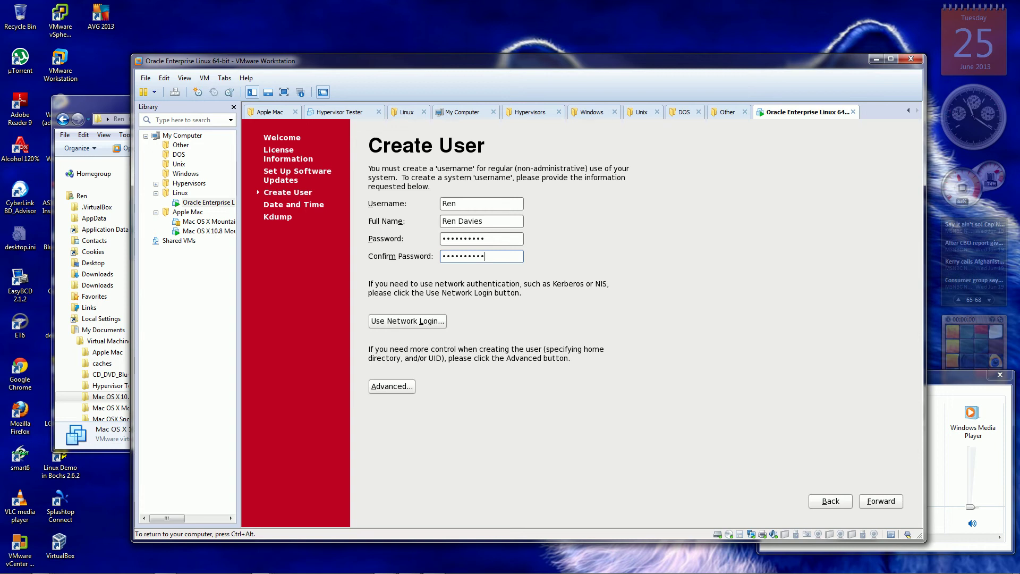
key(alt+a)
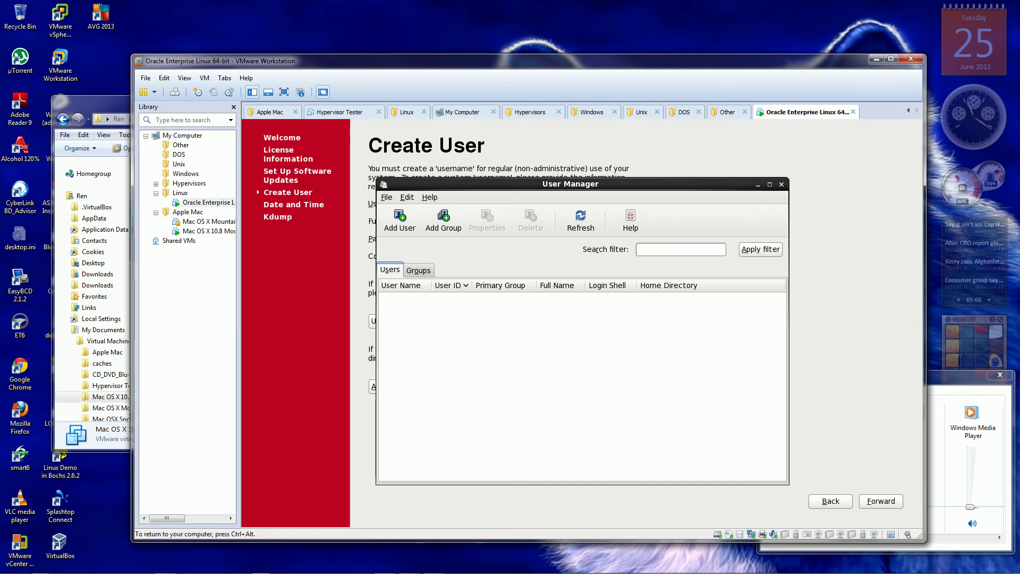
Browse User Manager's groups and users and enable showing system users and groups in Preferences.
key(alt+g)
key(alt+s)
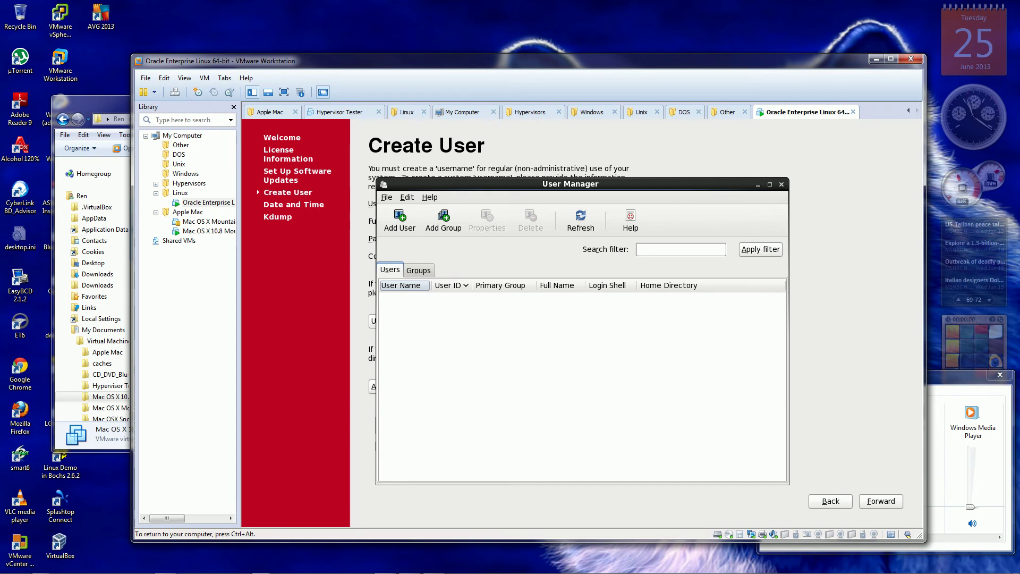
key(alt+f)
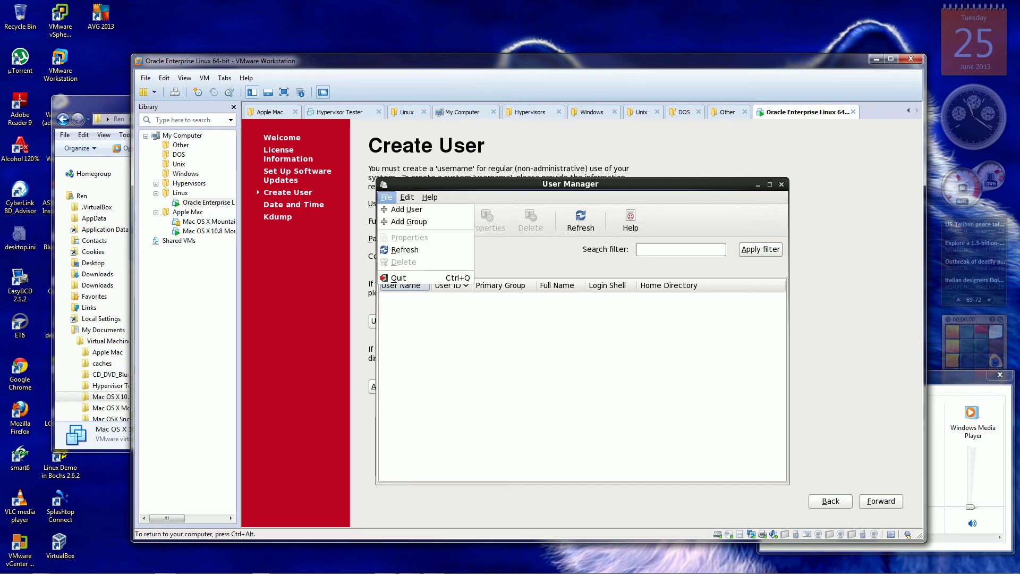
key(Right)
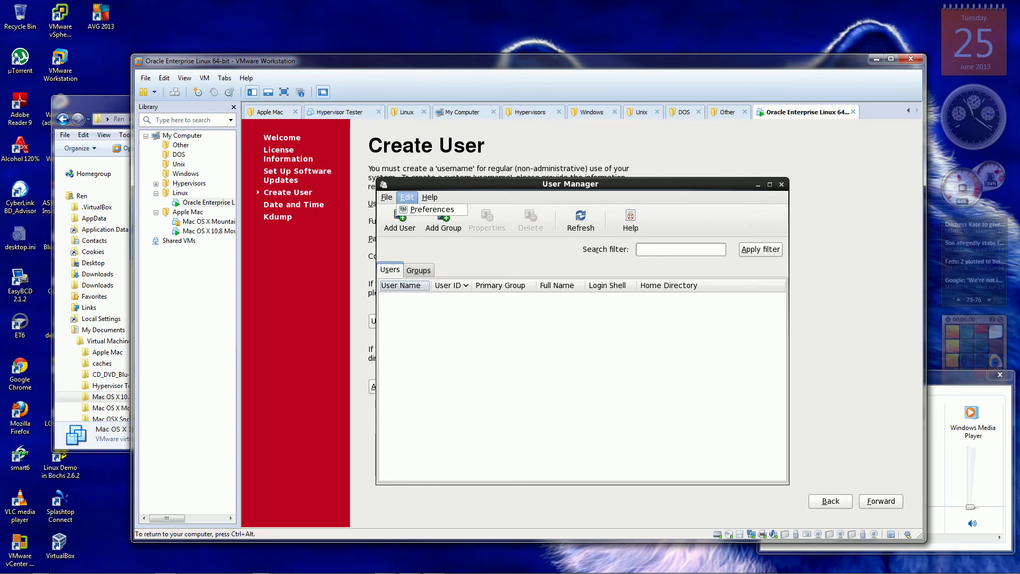
key(Down)
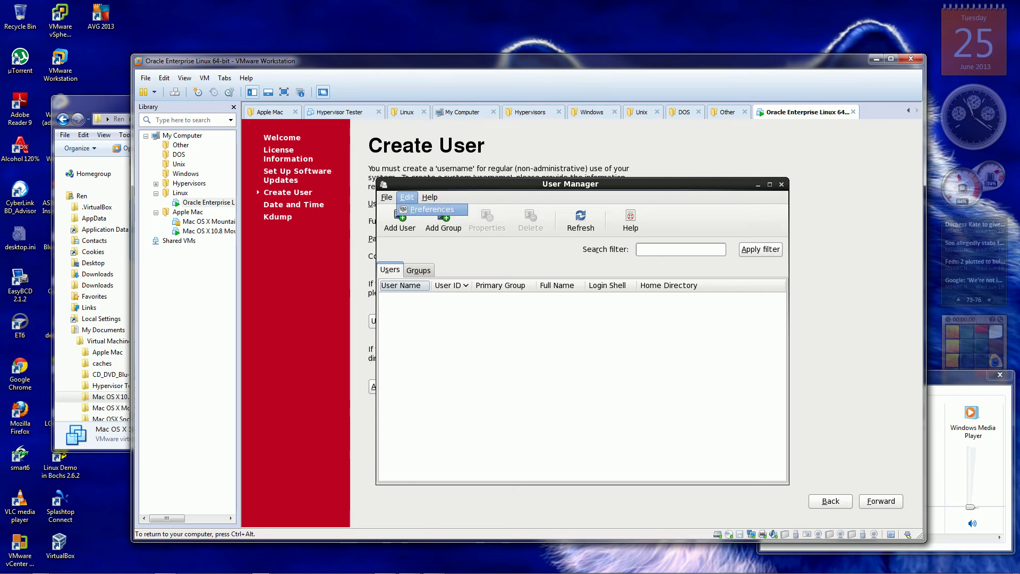
key(Return)
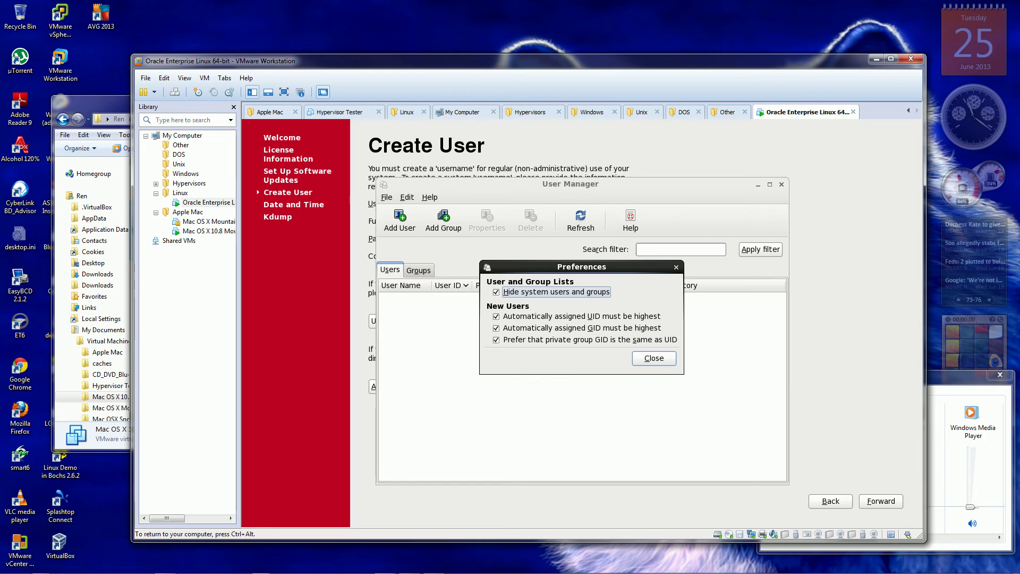
key(space)
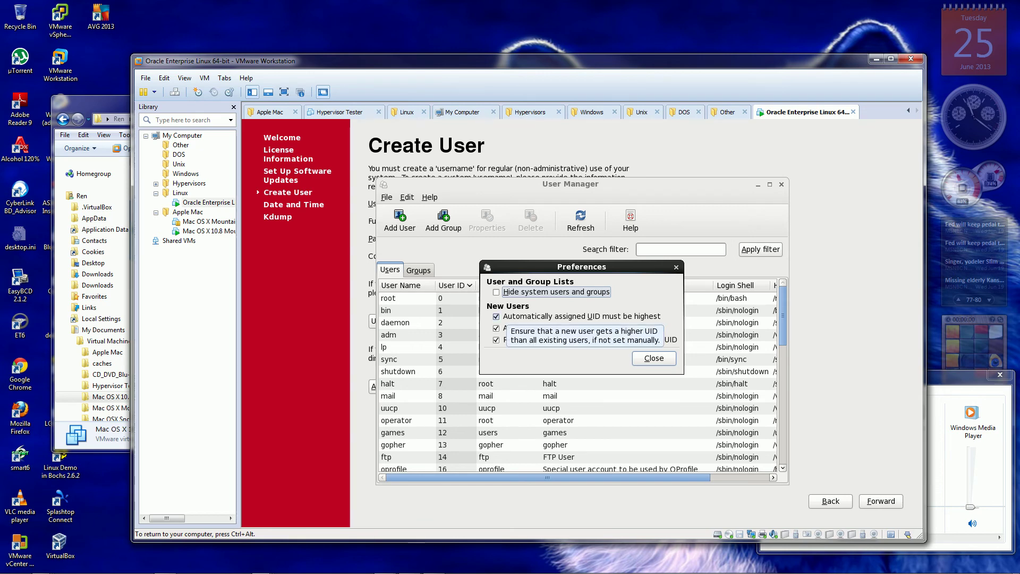
click(654, 358)
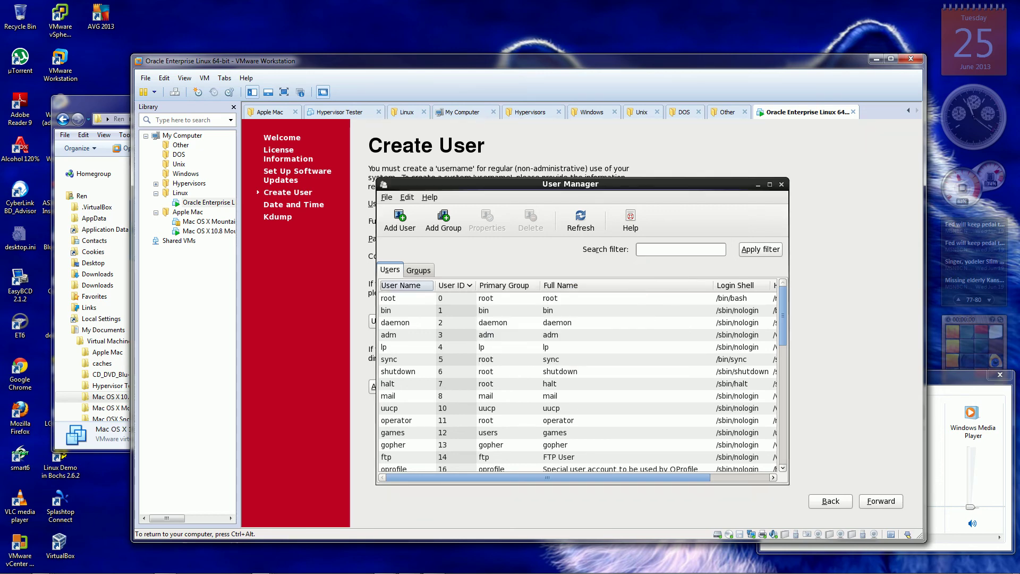
Cancel the Add New User dialog and close User Manager, returning to Create User.
click(399, 221)
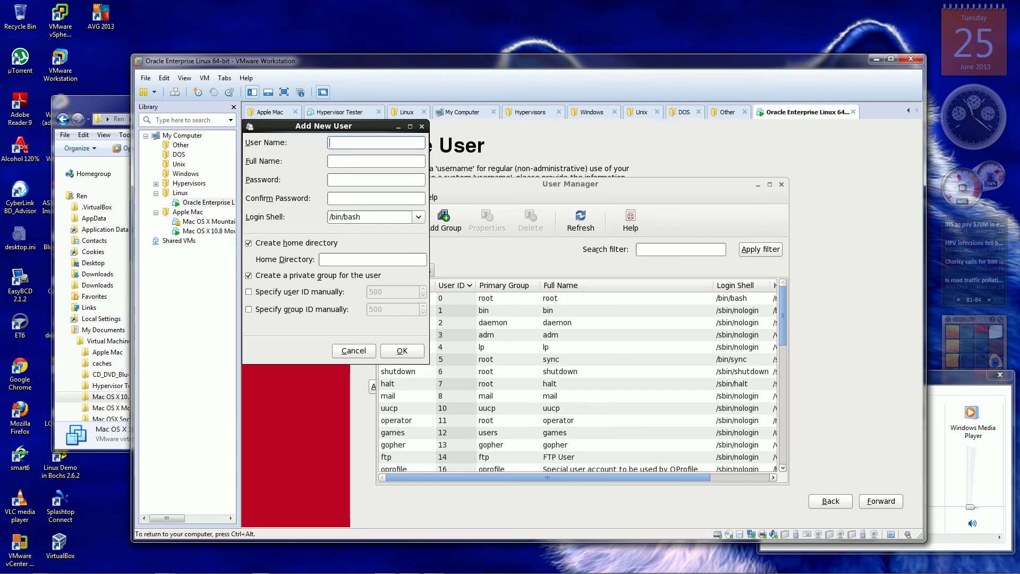
click(354, 351)
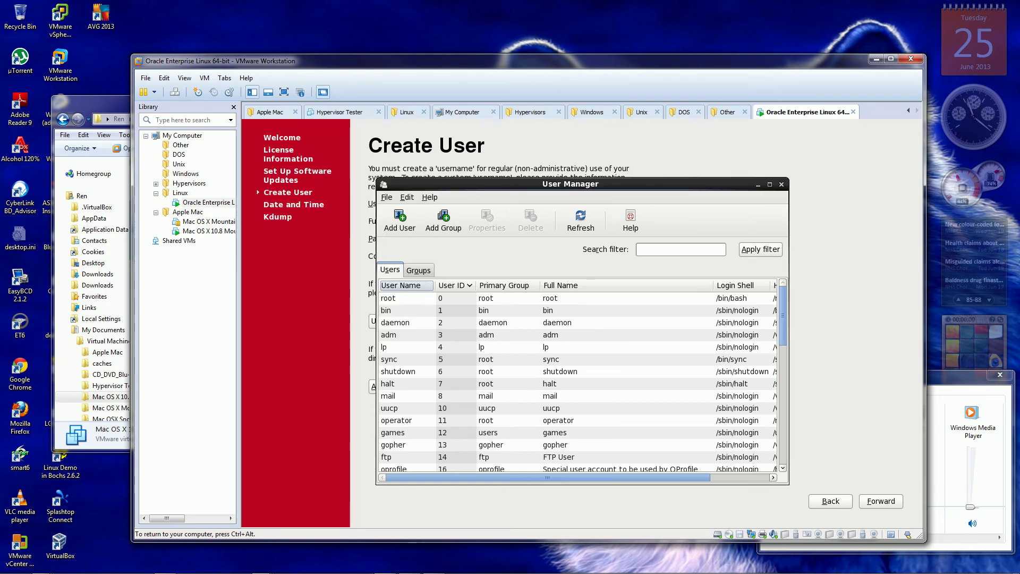
click(781, 185)
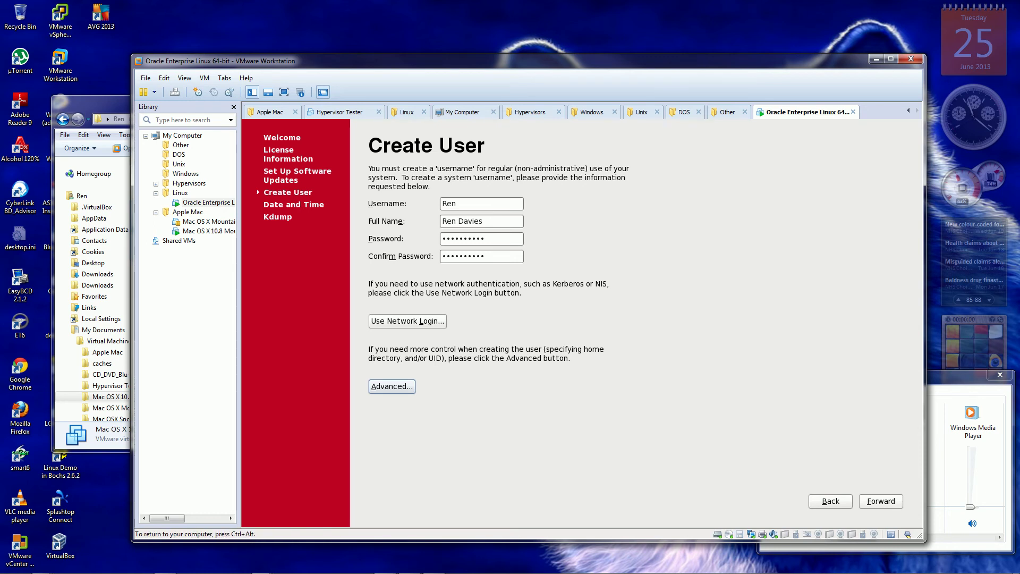
Enable network time synchronization with Use Local Time Source, discarding a new NTP entry, and continue.
key(alt+f)
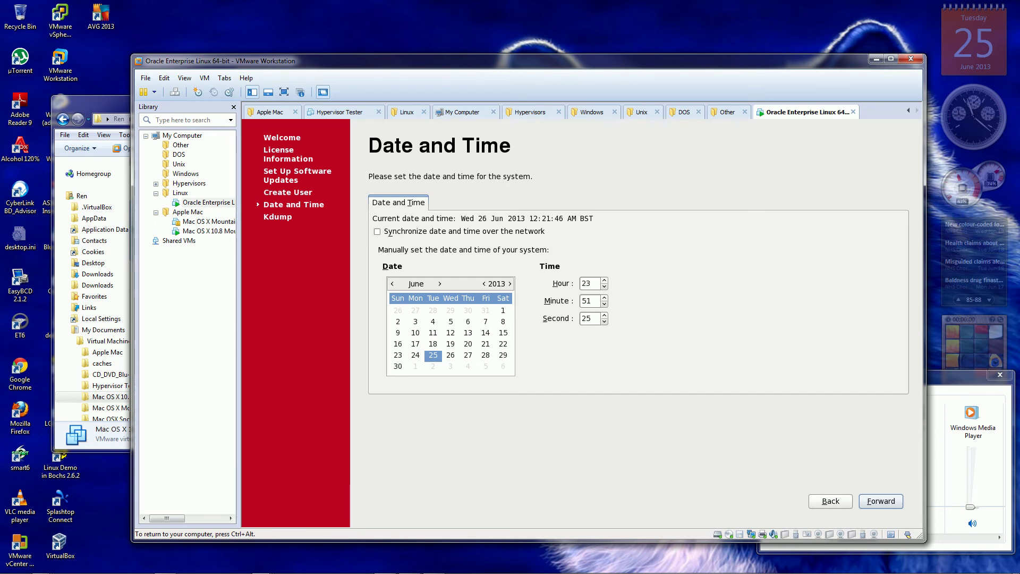
key(alt+s)
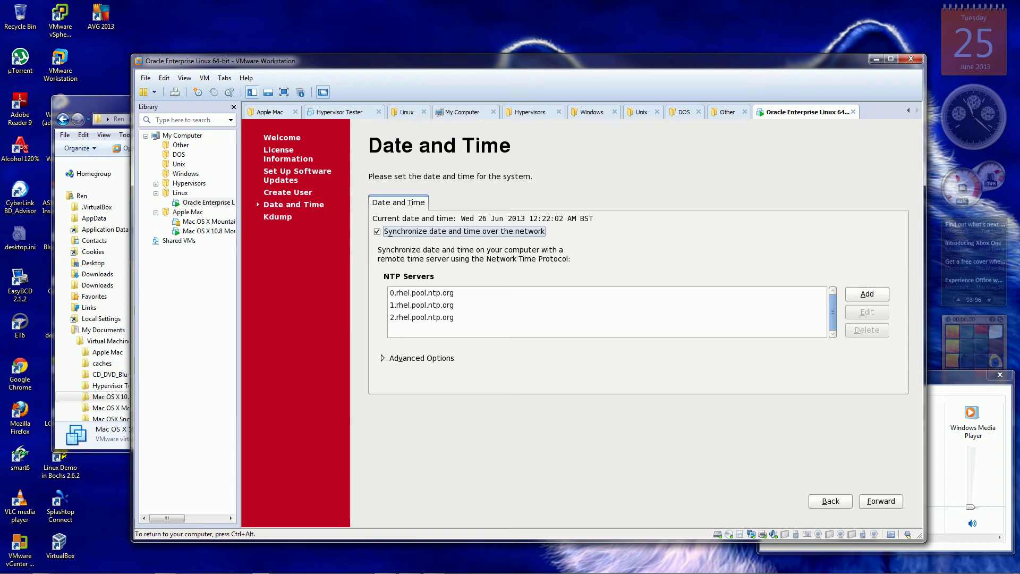
key(alt+v)
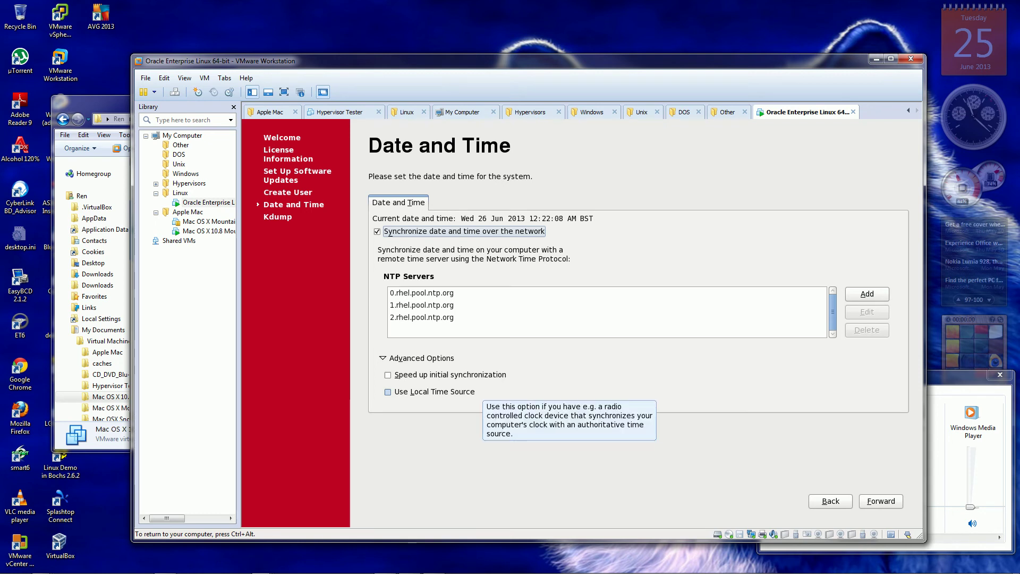
click(435, 391)
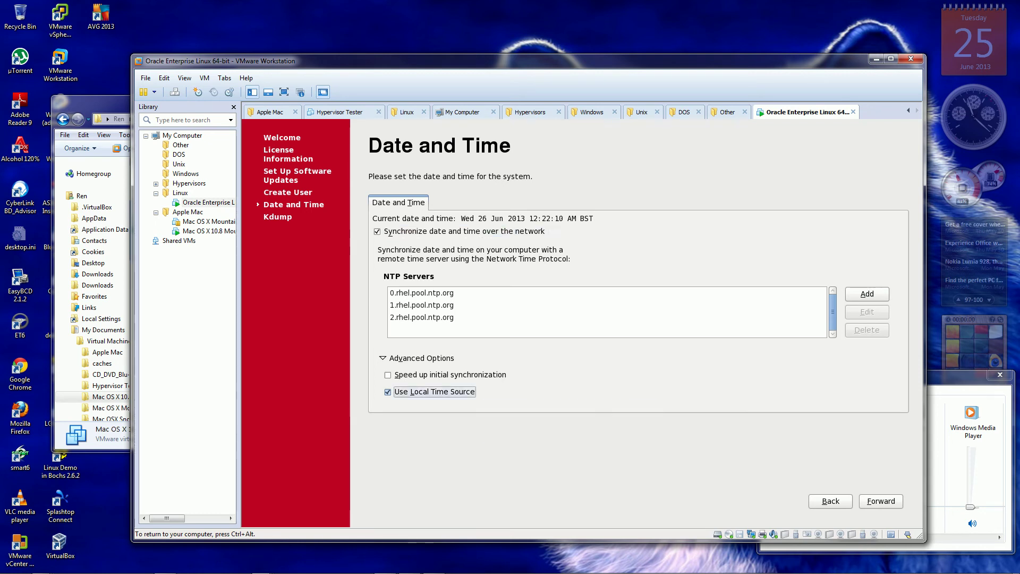
key(alt+a)
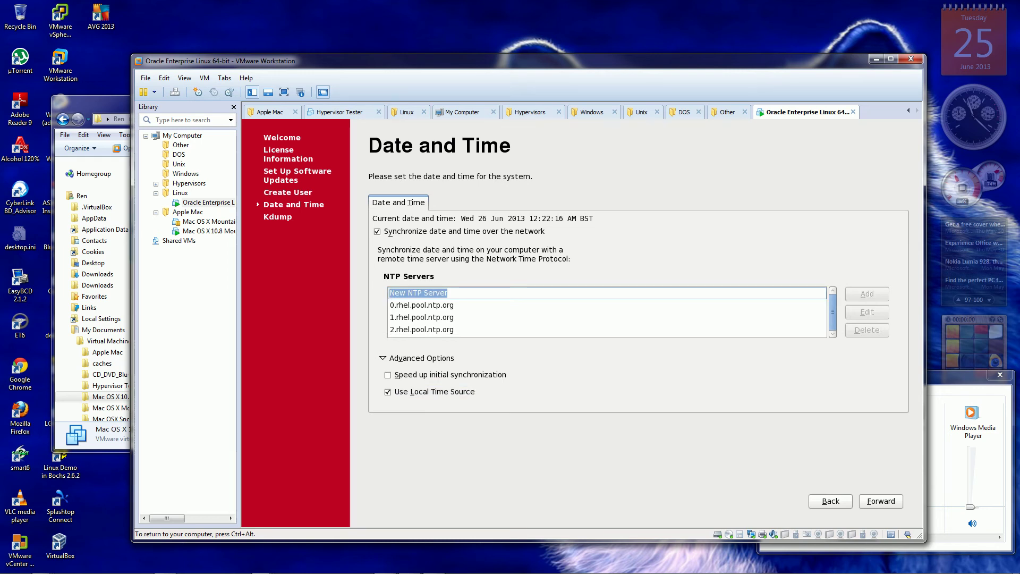
key(Escape)
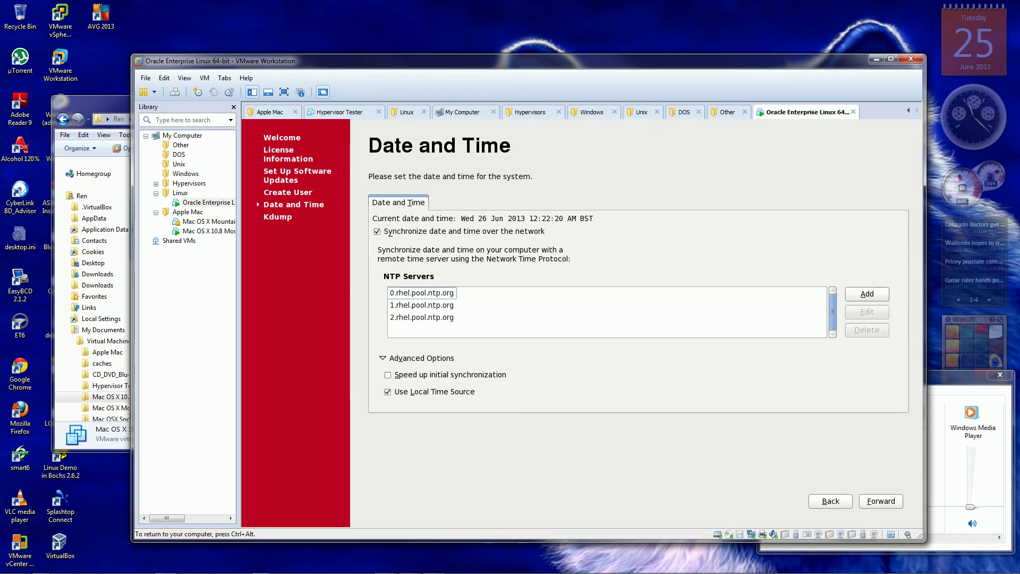
key(alt+f)
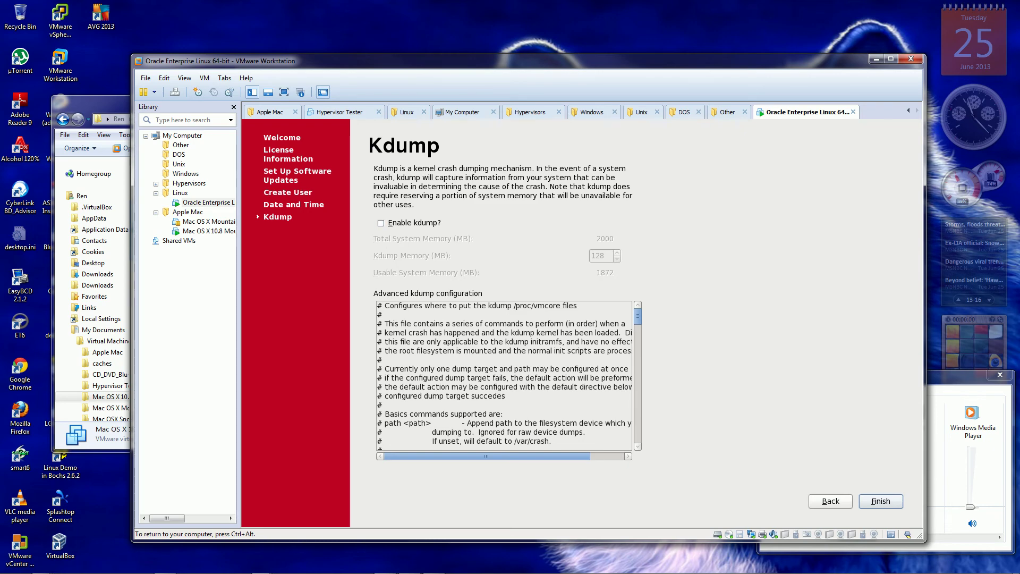
Enable kdump with 128 MB reserved, finish first-boot setup and confirm the reboot.
click(380, 223)
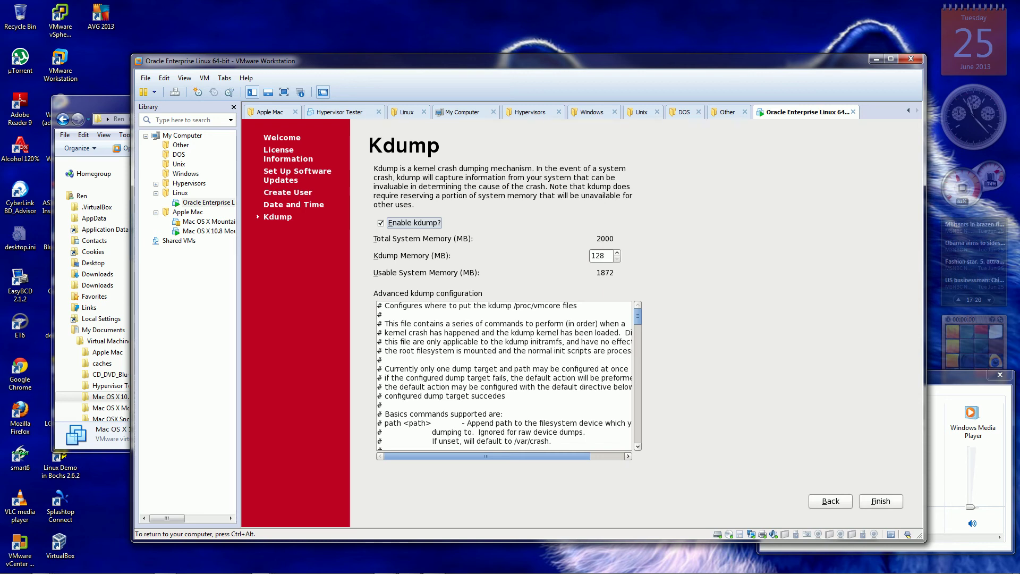
click(881, 501)
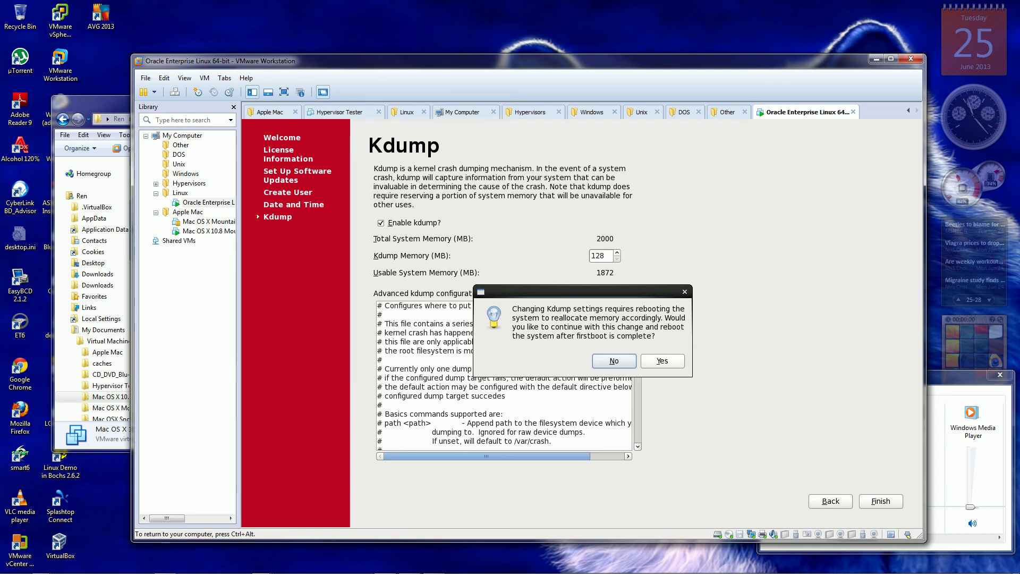
key(Tab)
key(Return)
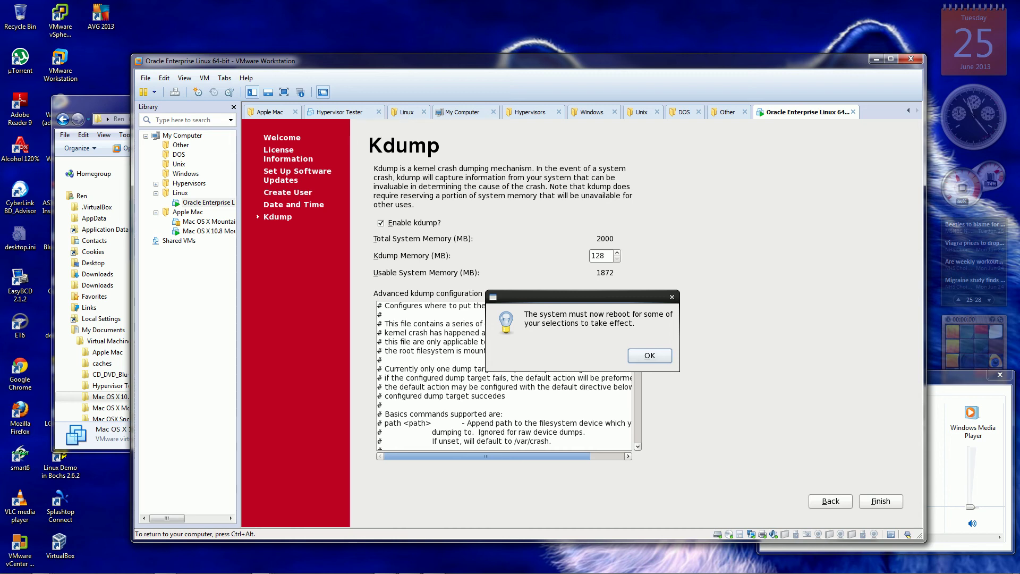
key(Return)
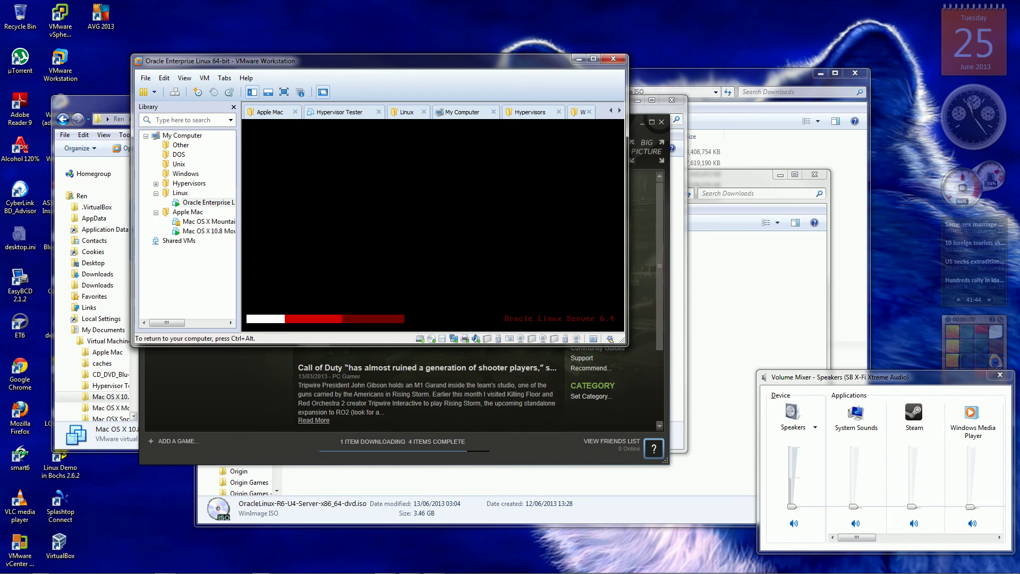
Release input from the guest and wait for it to reboot to the GDM login screen.
key(ctrl+alt)
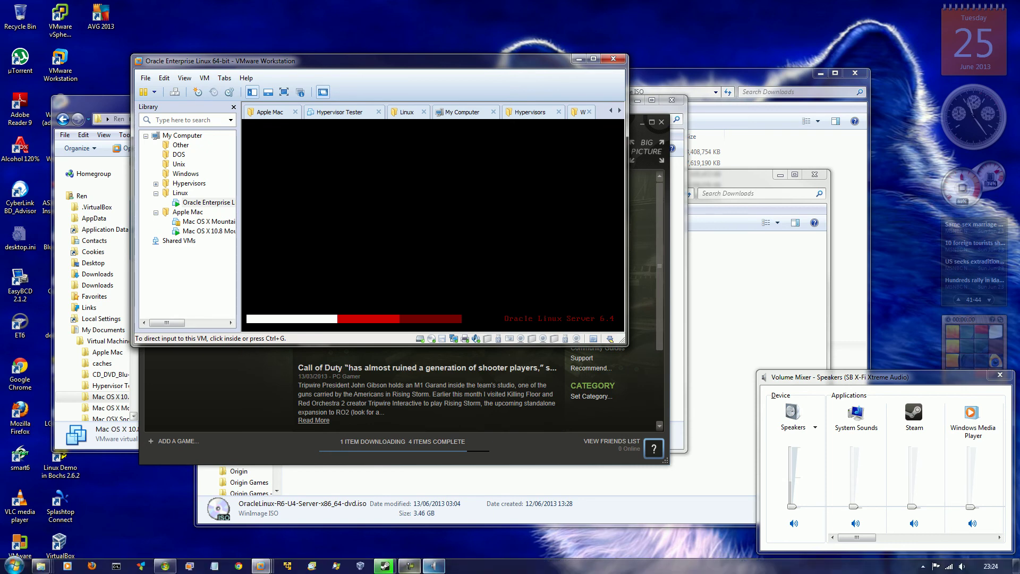
click(410, 565)
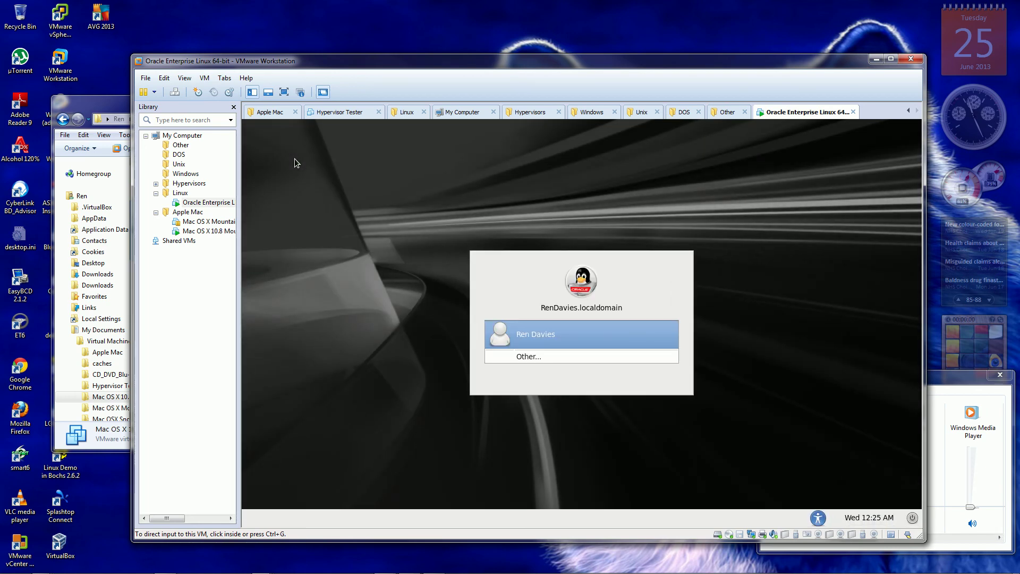
Select the new user at the login screen and enter its password, retrying once, to log in.
click(296, 163)
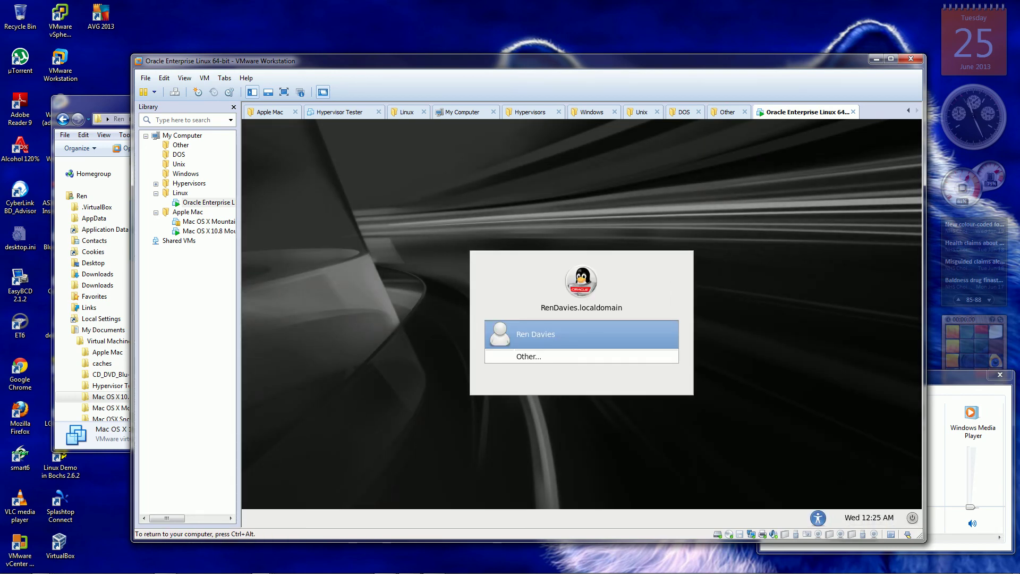
click(536, 333)
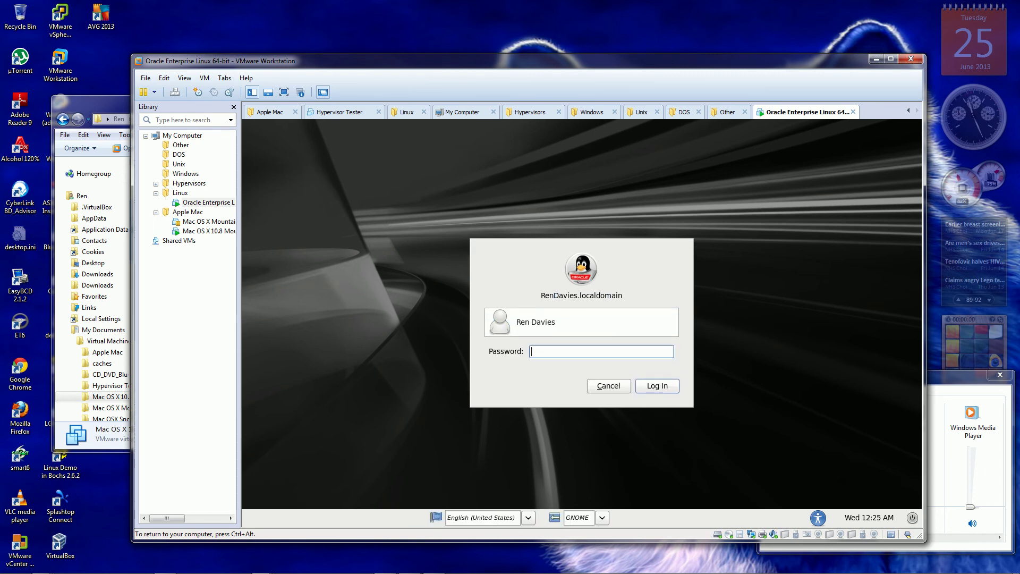
text(*********)
key(Return)
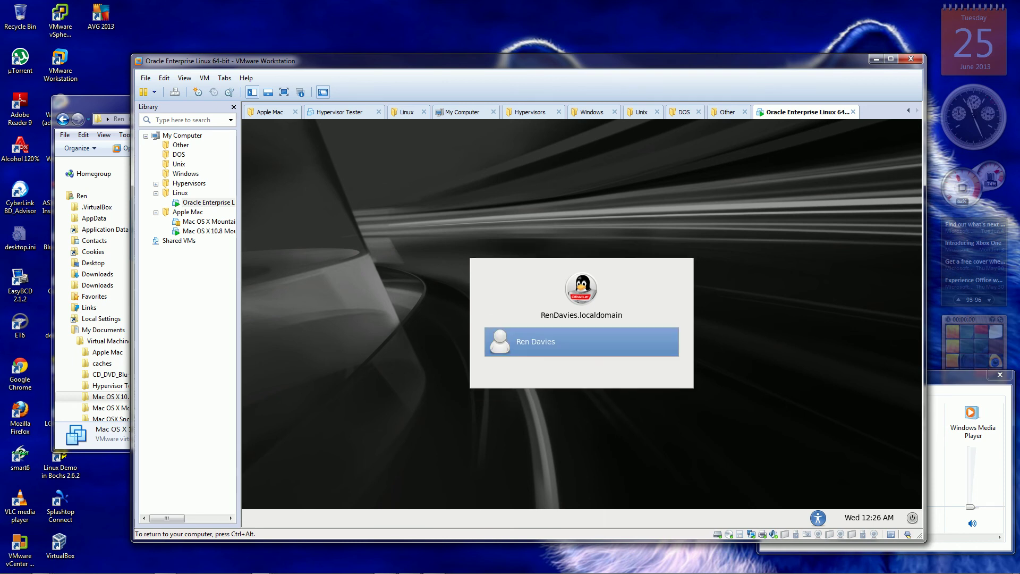
key(Return)
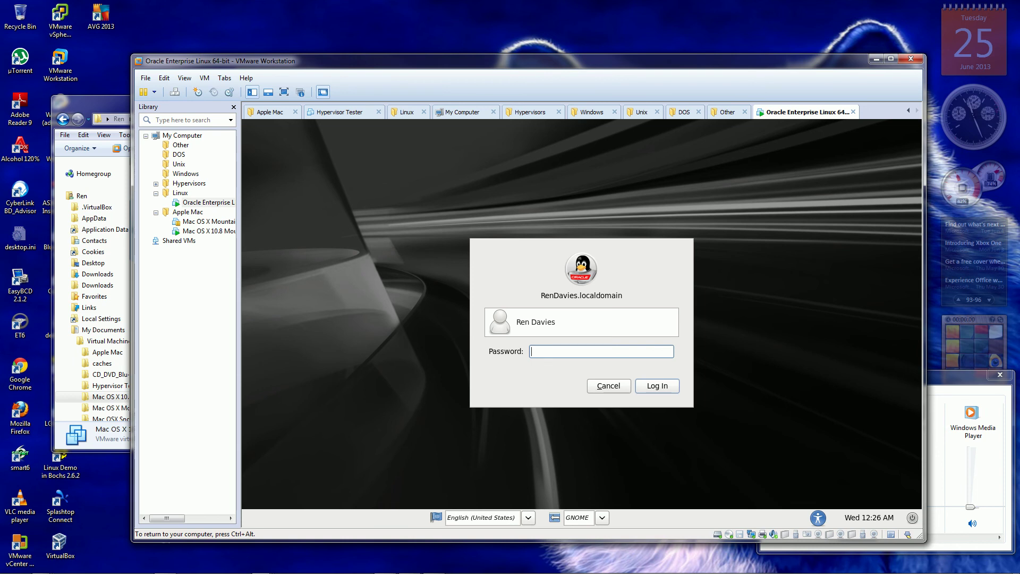
text(password1)
key(Return)
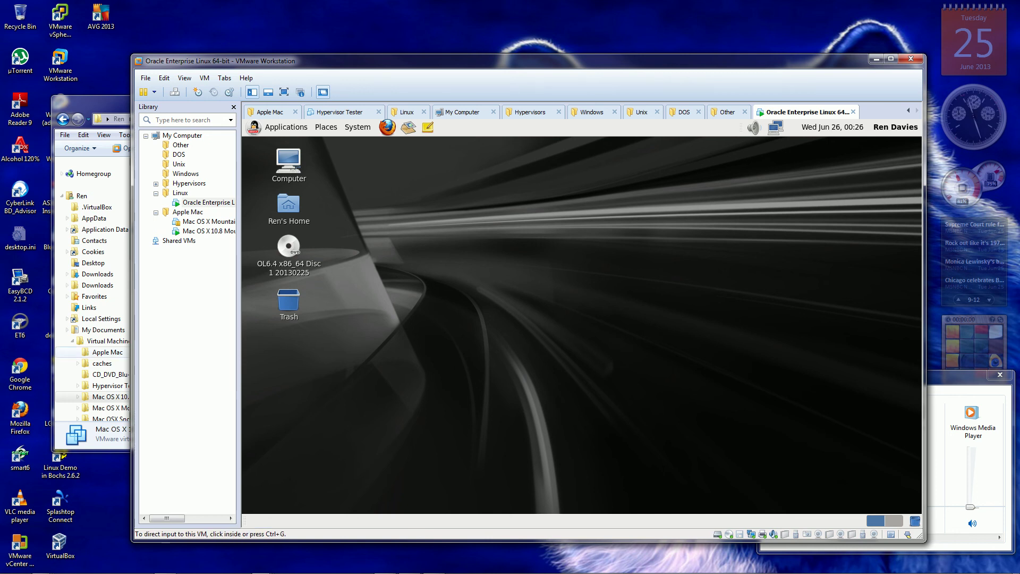
Raise the guest volume to 100% and check Sound Preferences, previewing the Bark alert sound.
key(ctrl+g)
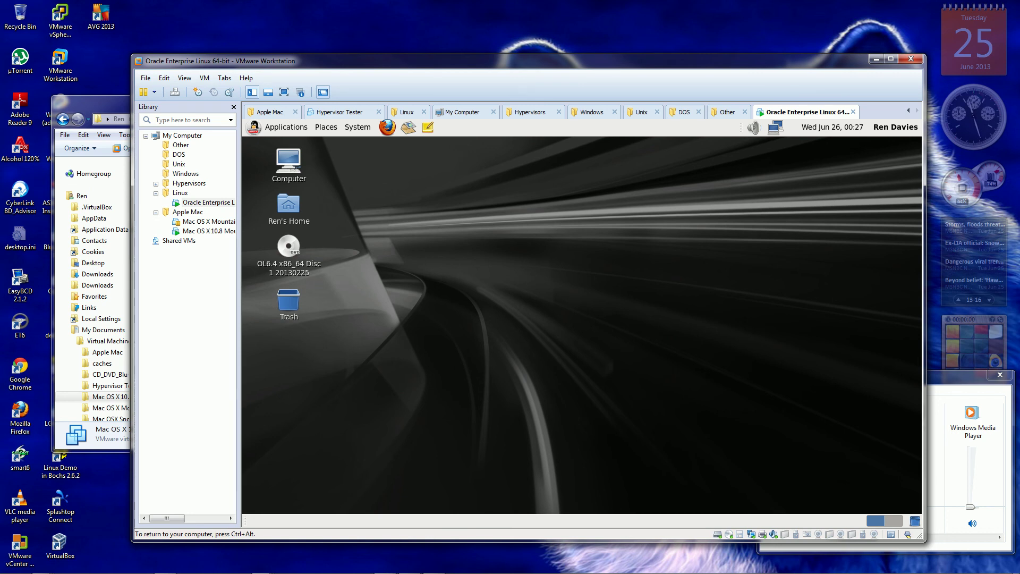
click(754, 128)
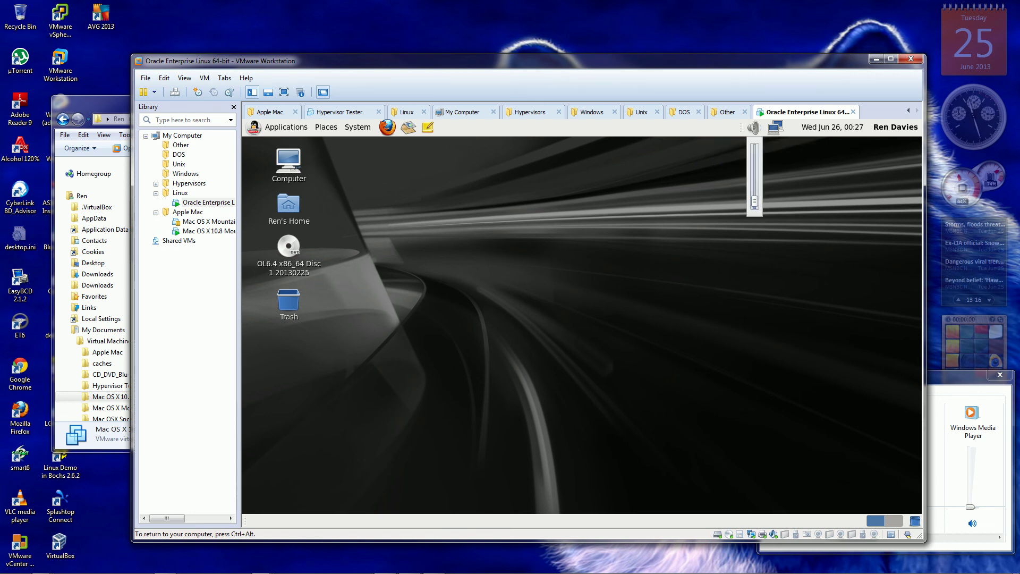
scroll(755, 181, up, 4)
scroll(754, 175, up, 2)
click(754, 128)
right_click(754, 128)
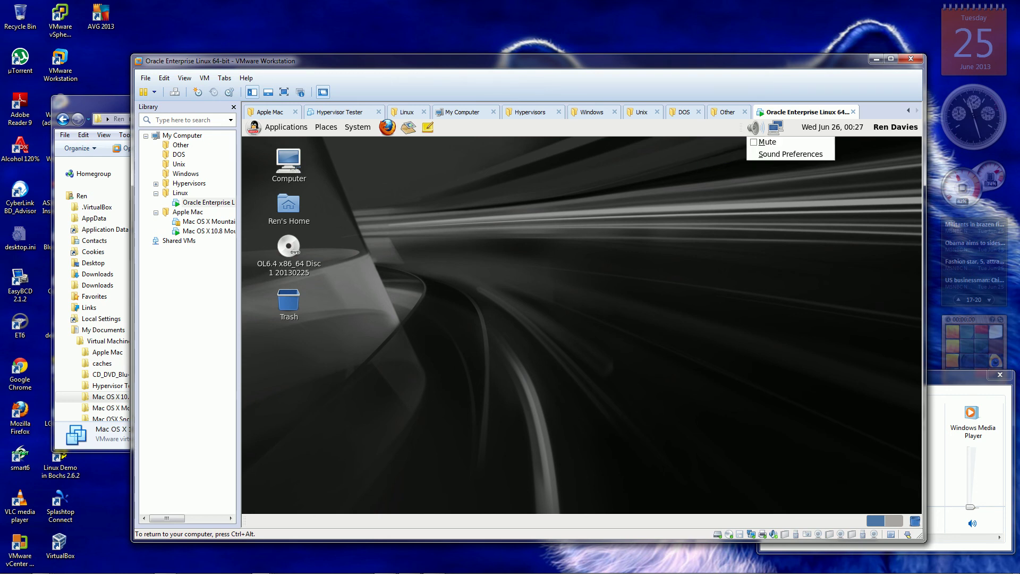
click(790, 154)
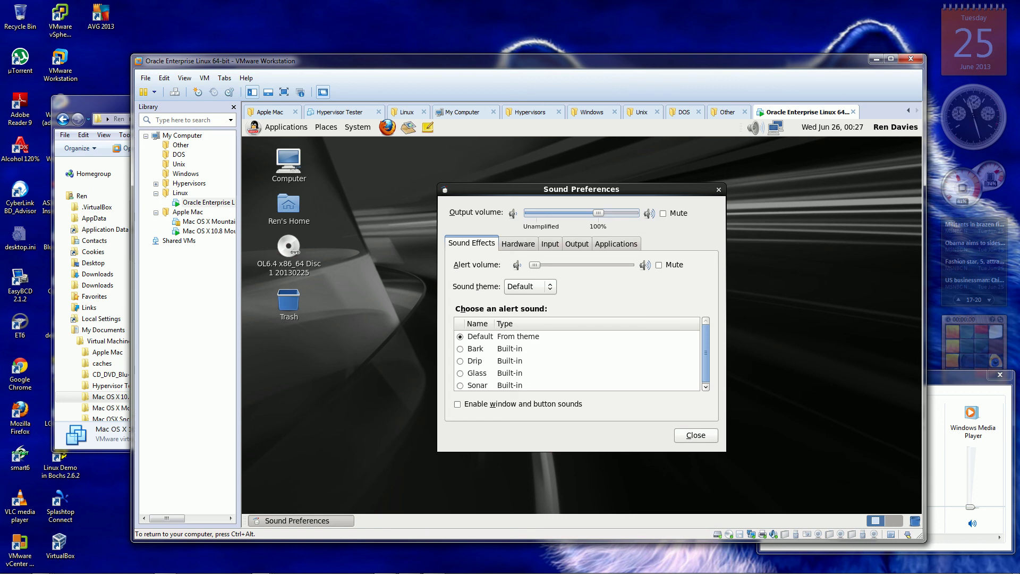
click(475, 348)
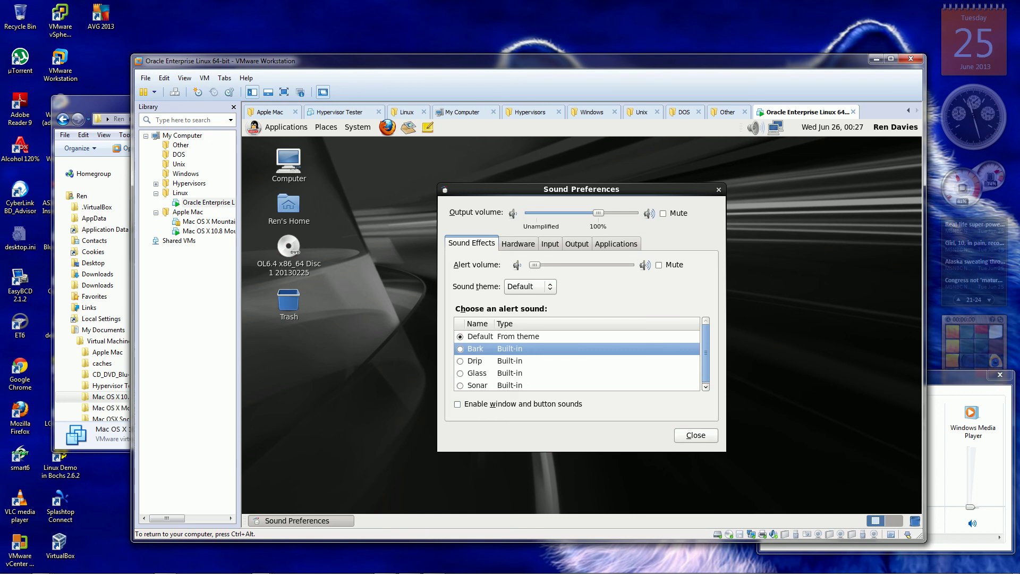
click(696, 435)
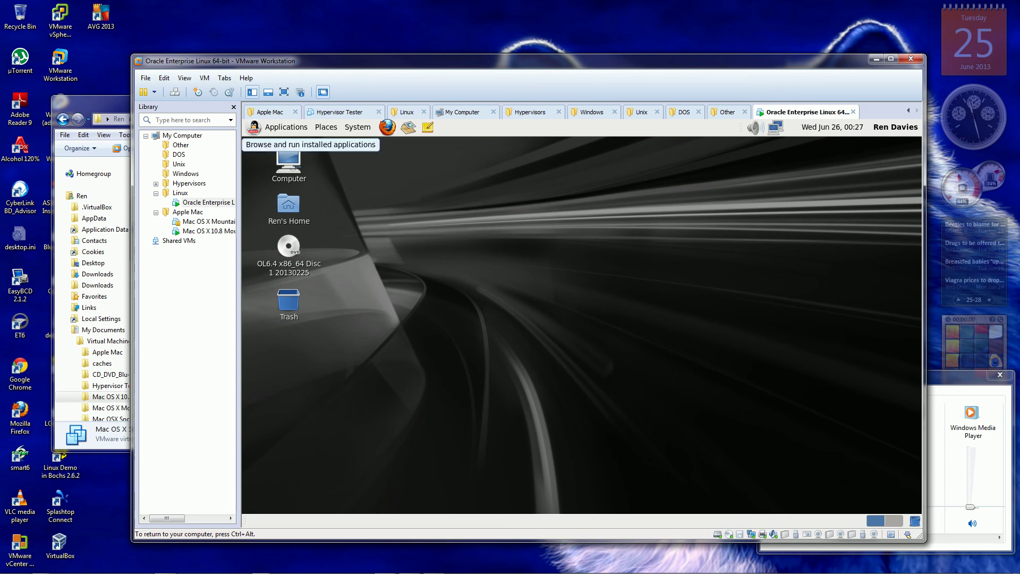
Show the Applications > System Tools submenu listing Disk Utility, Terminal and Virtual Machine Manager.
click(285, 127)
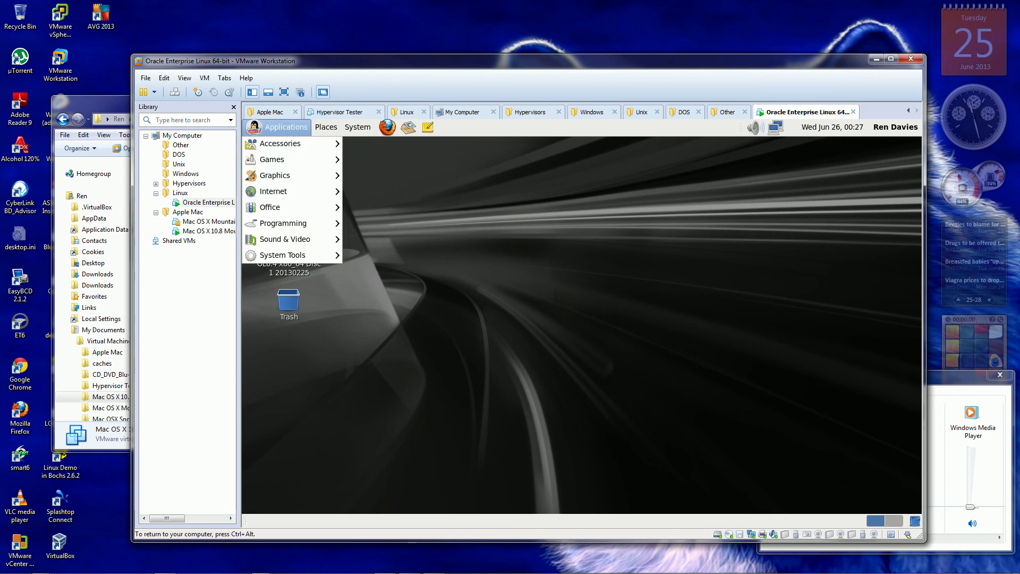
mouse_move(283, 255)
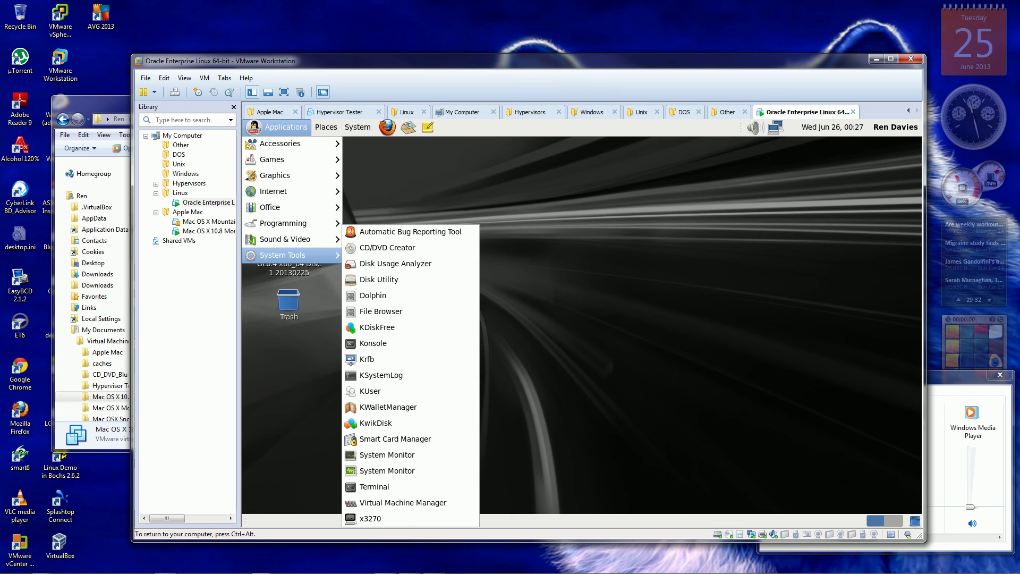
mouse_move(287, 143)
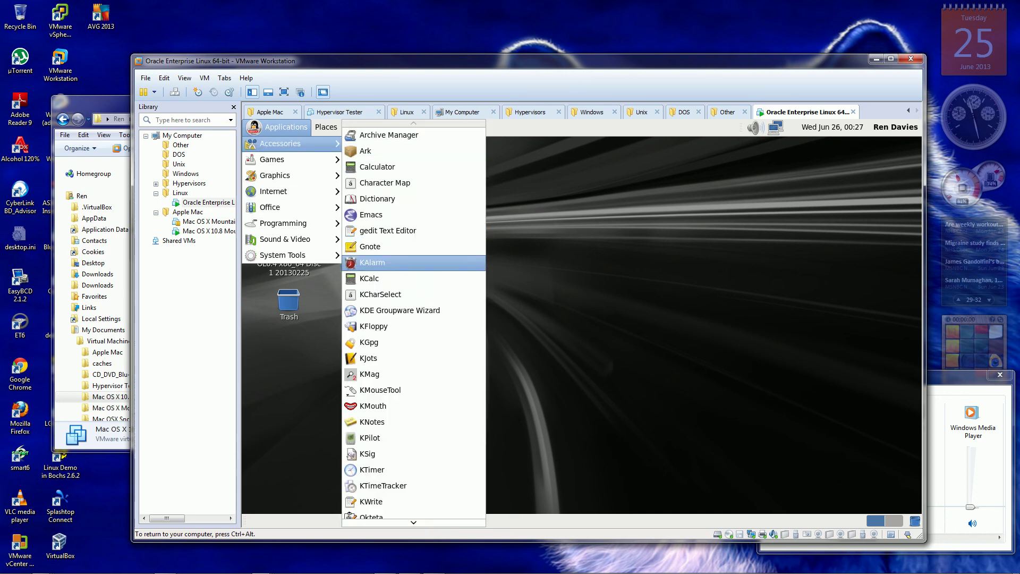
mouse_move(414, 522)
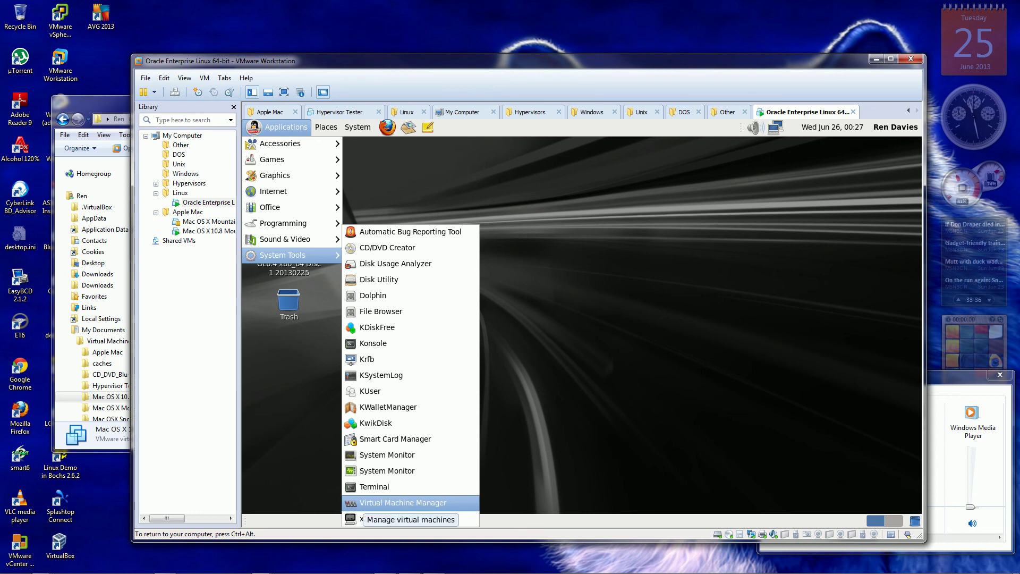
Launch Virtual Machine Manager in the Oracle Linux guest, switching input between host and VM with Ctrl+Alt and Ctrl+G.
click(403, 502)
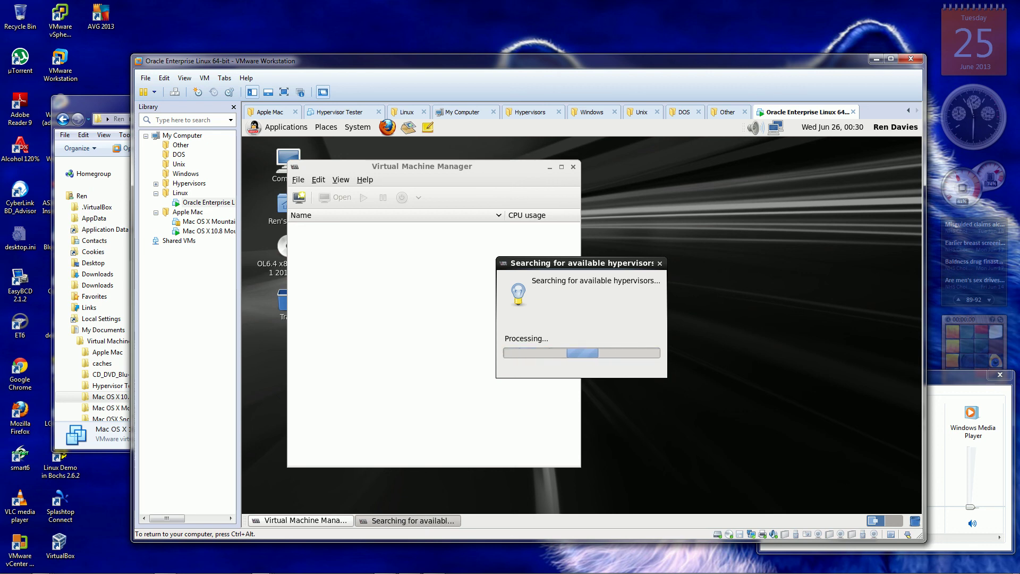
key(ctrl+alt)
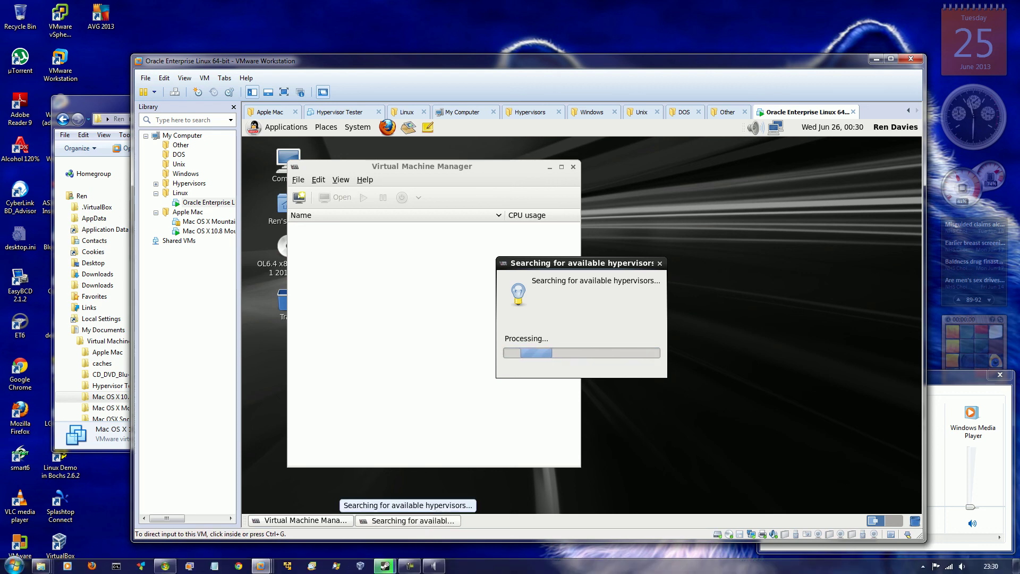
click(409, 566)
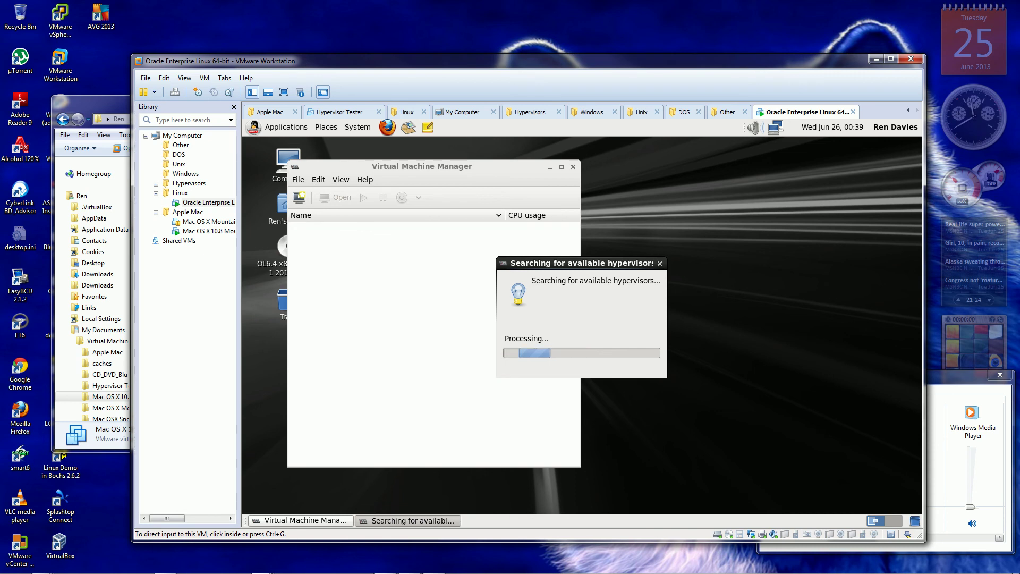
key(ctrl+g)
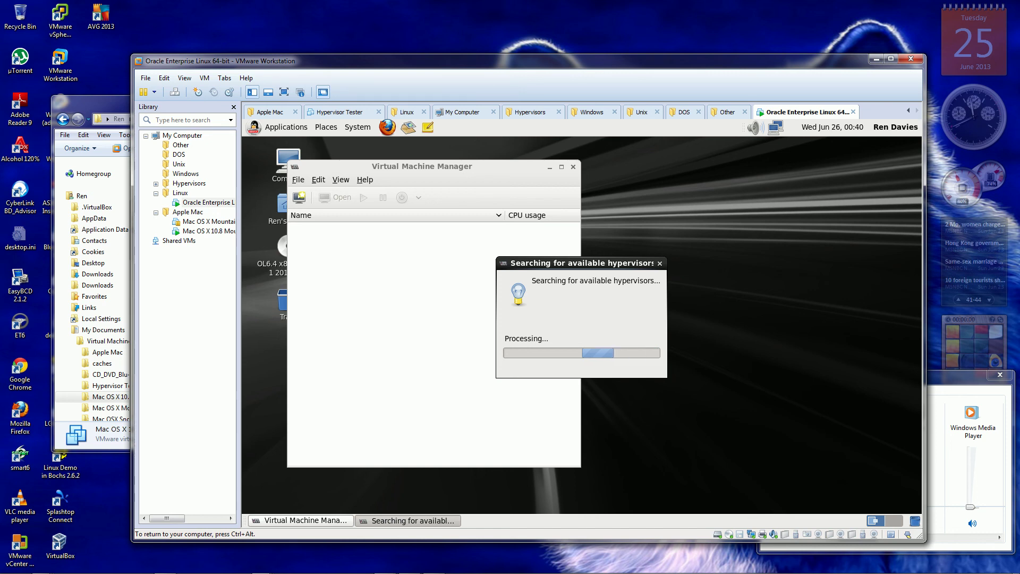
key(ctrl+alt)
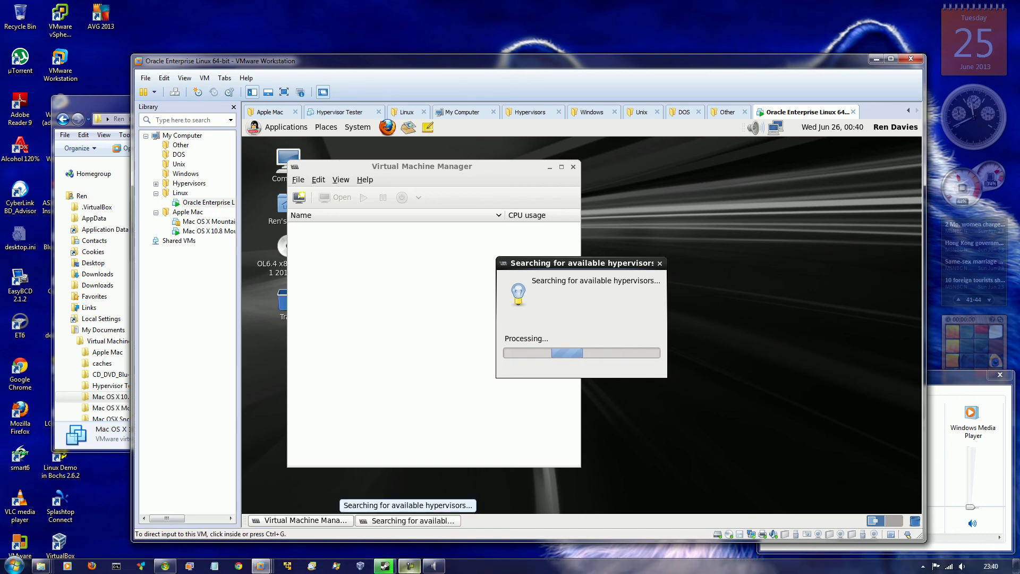
mouse_move(409, 566)
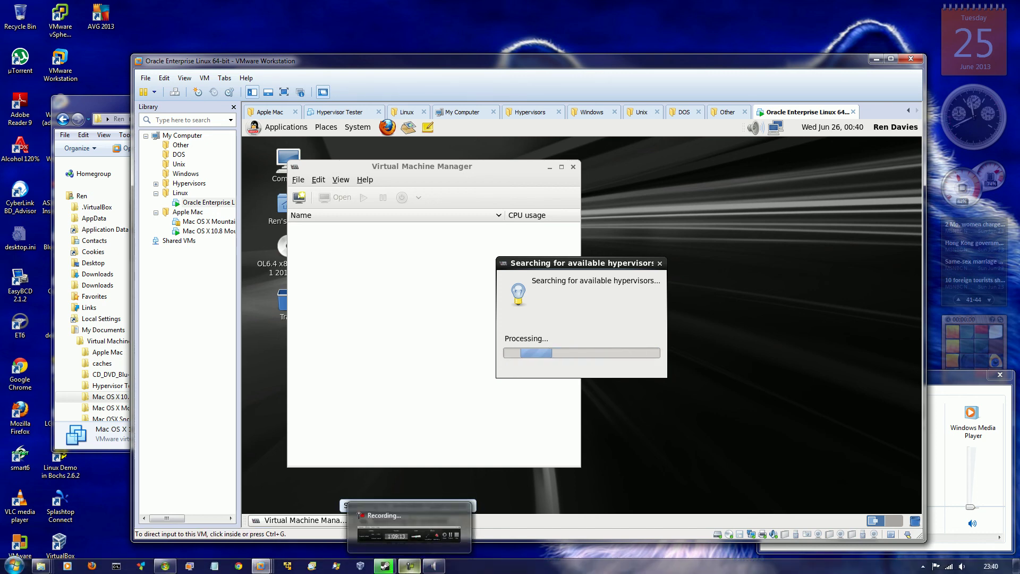